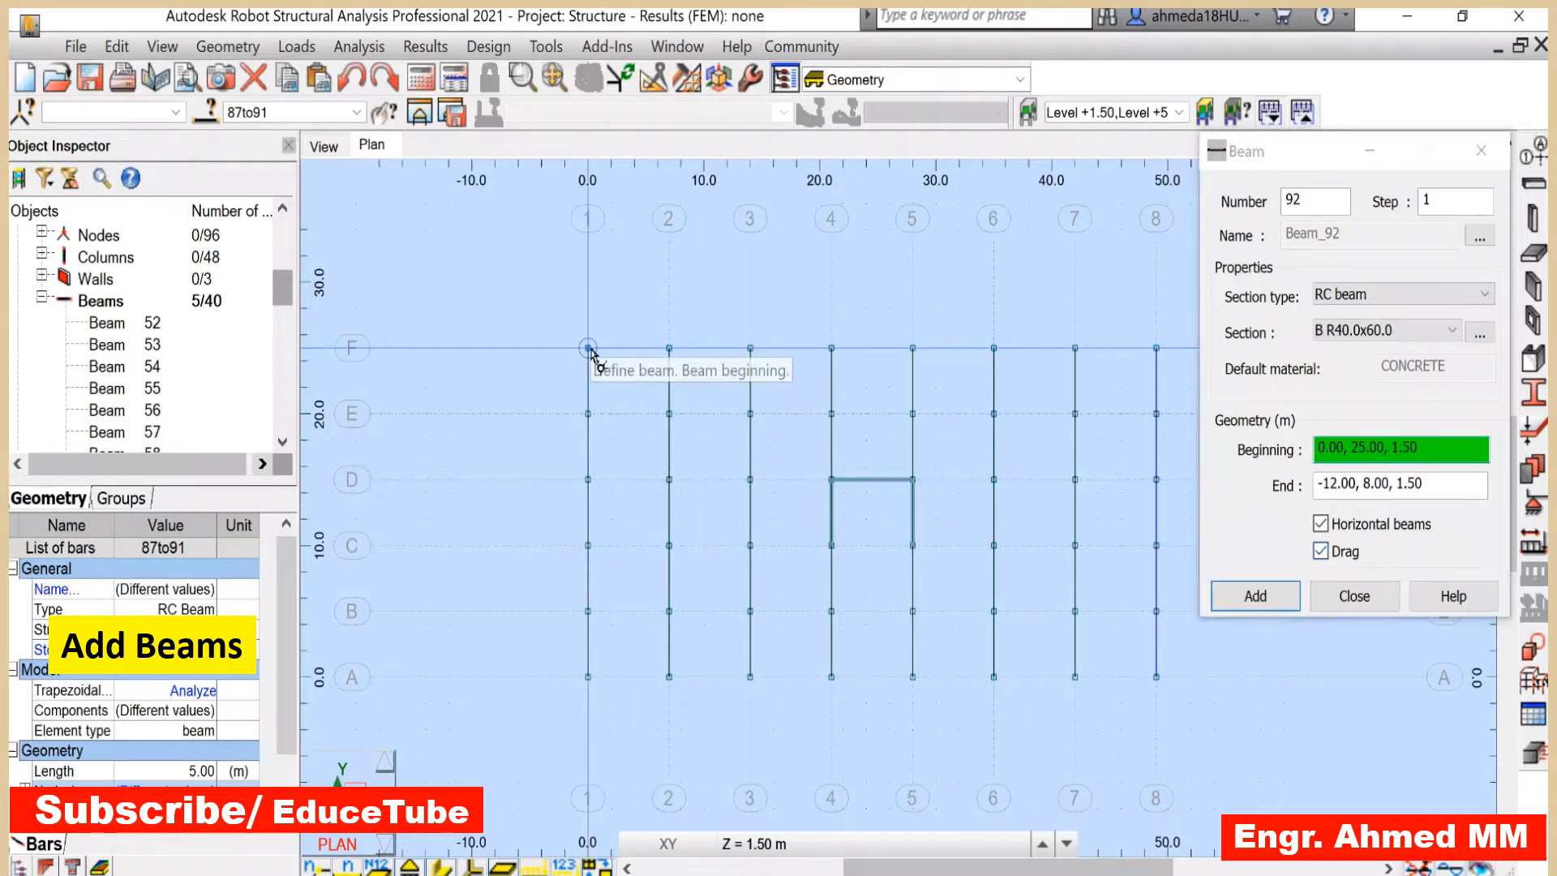
- Add RC beams with section B R40.0x60.0 along grid line F, bay by bay from axis 1 to axis 8
{"action": "left_click", "coordinate": [588, 348]}
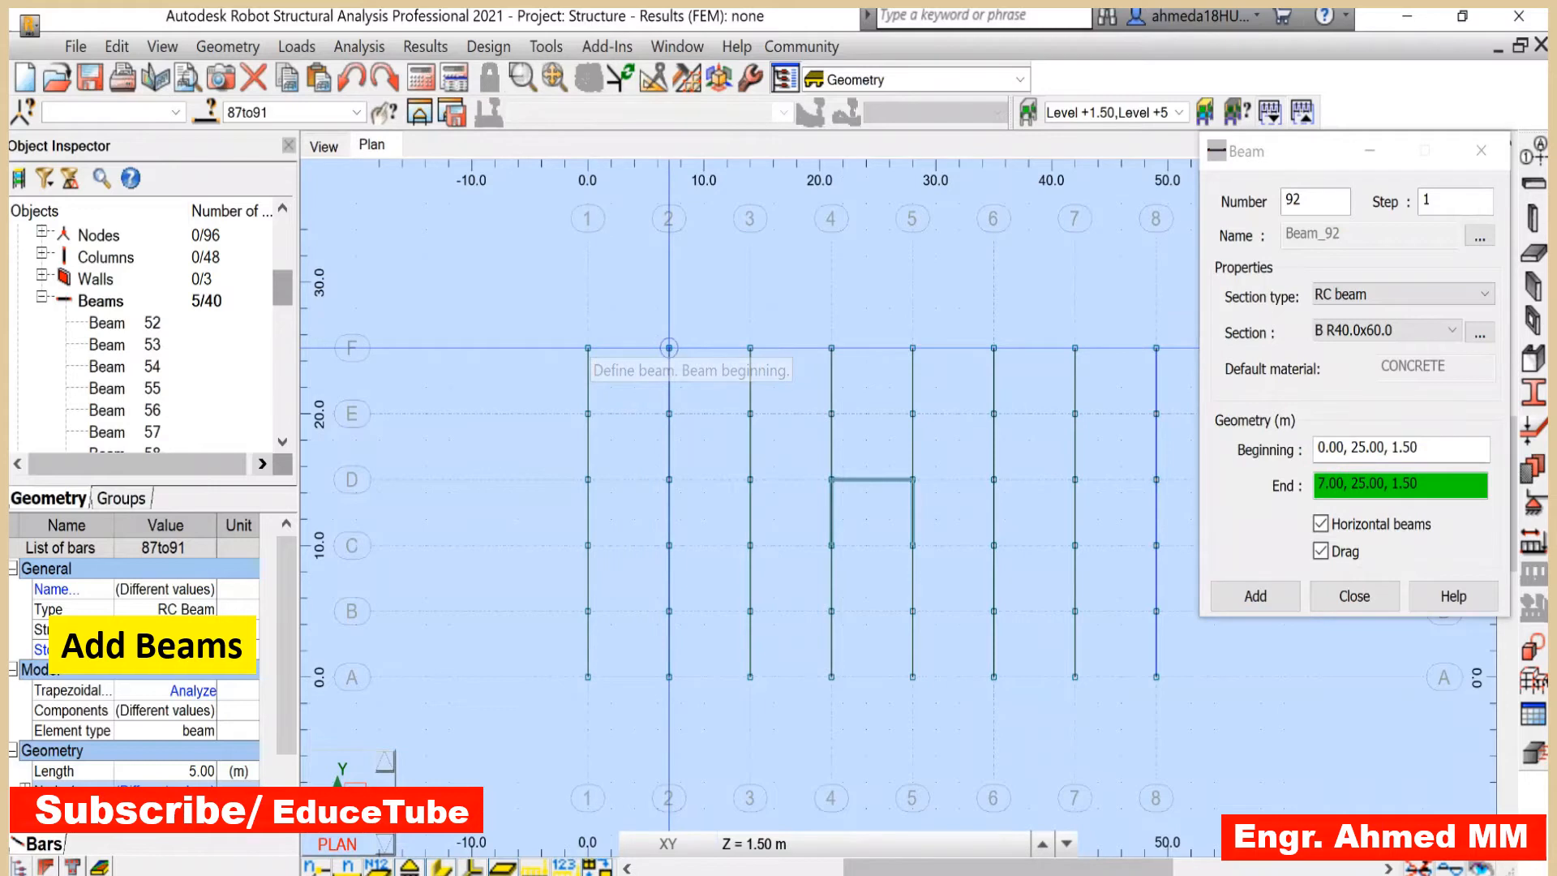
{"action": "left_click", "coordinate": [669, 348]}
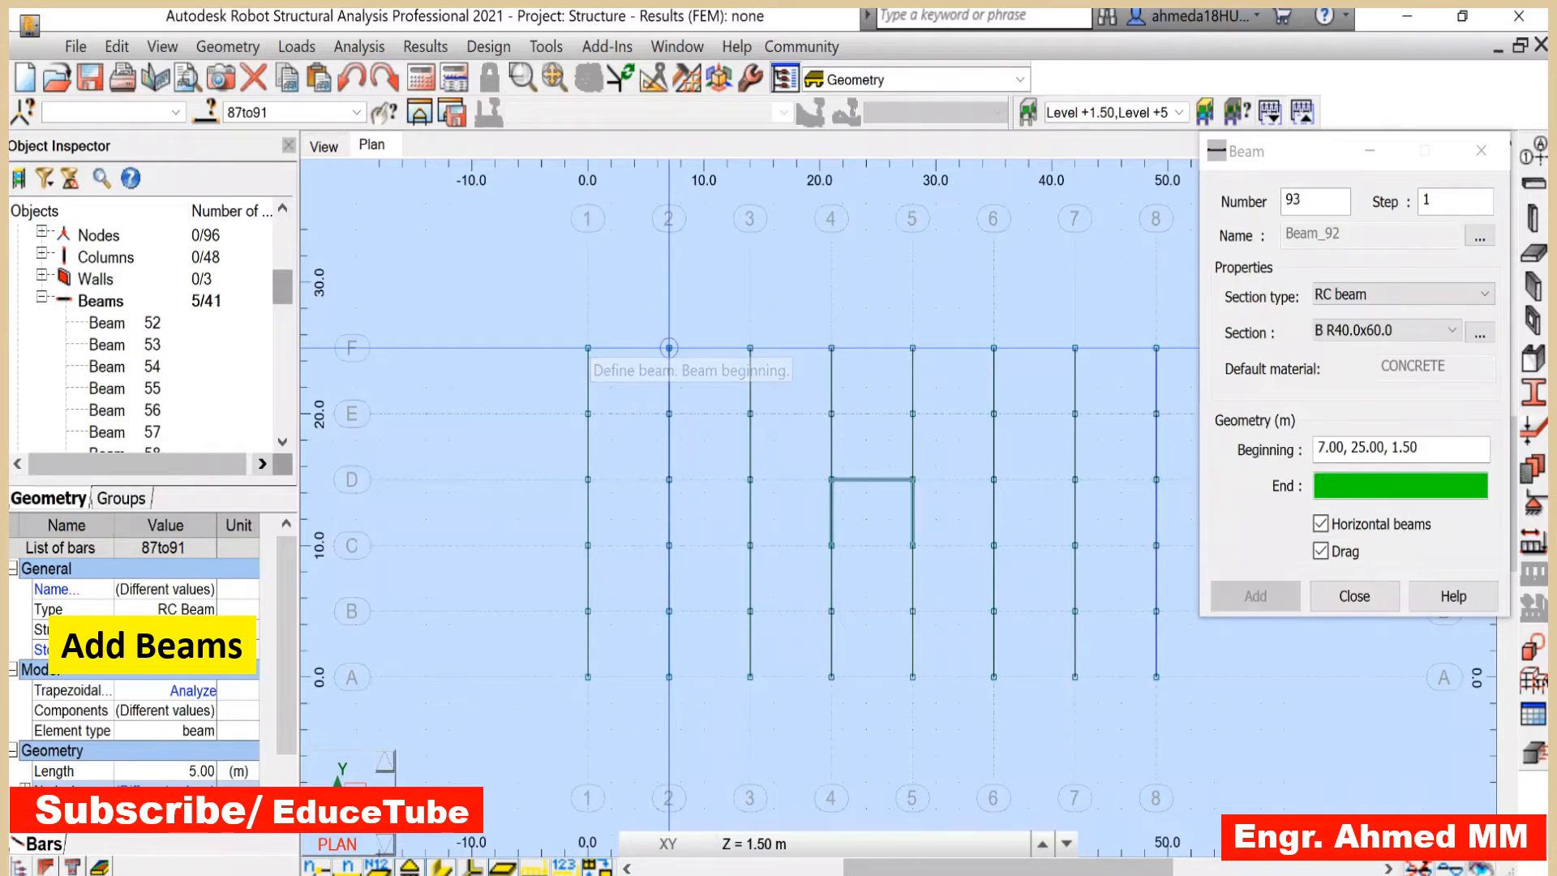
{"action": "left_click", "coordinate": [750, 348]}
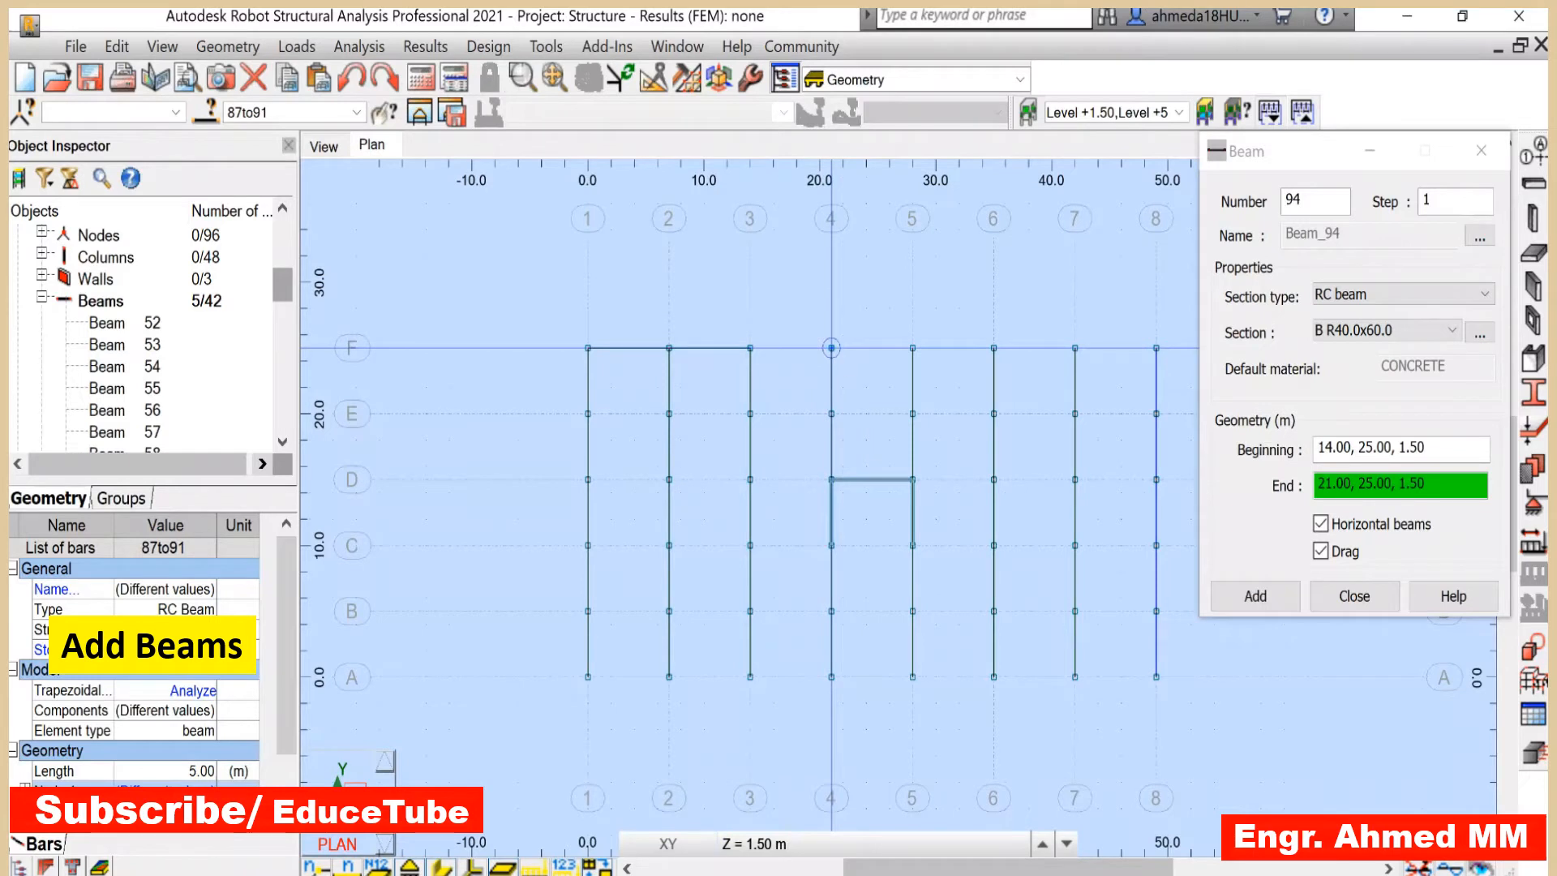
{"action": "left_click", "coordinate": [832, 348]}
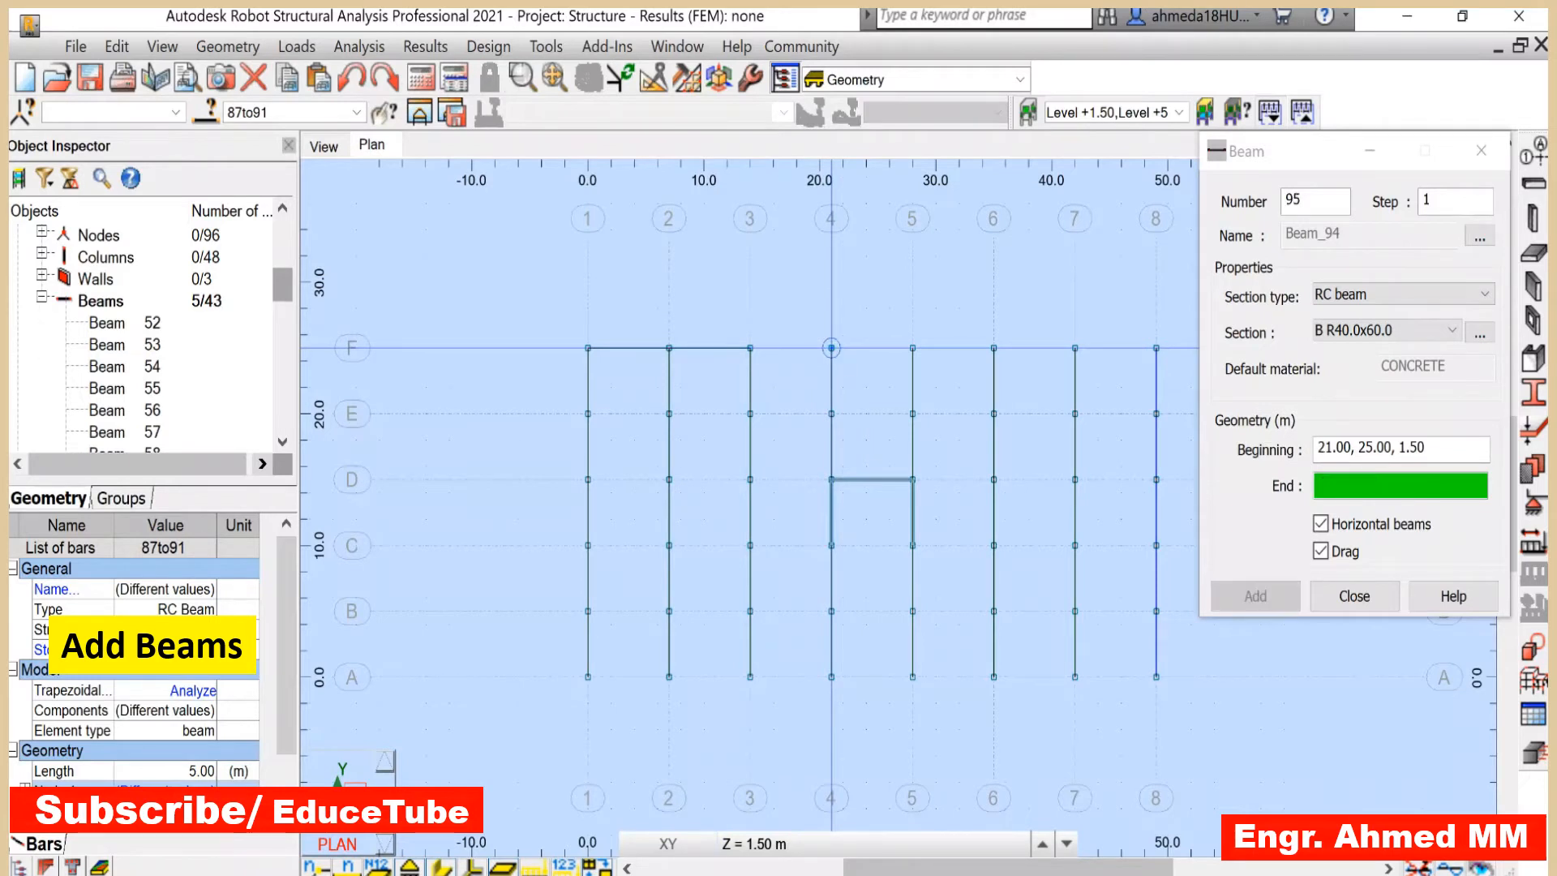
{"action": "left_click", "coordinate": [912, 348]}
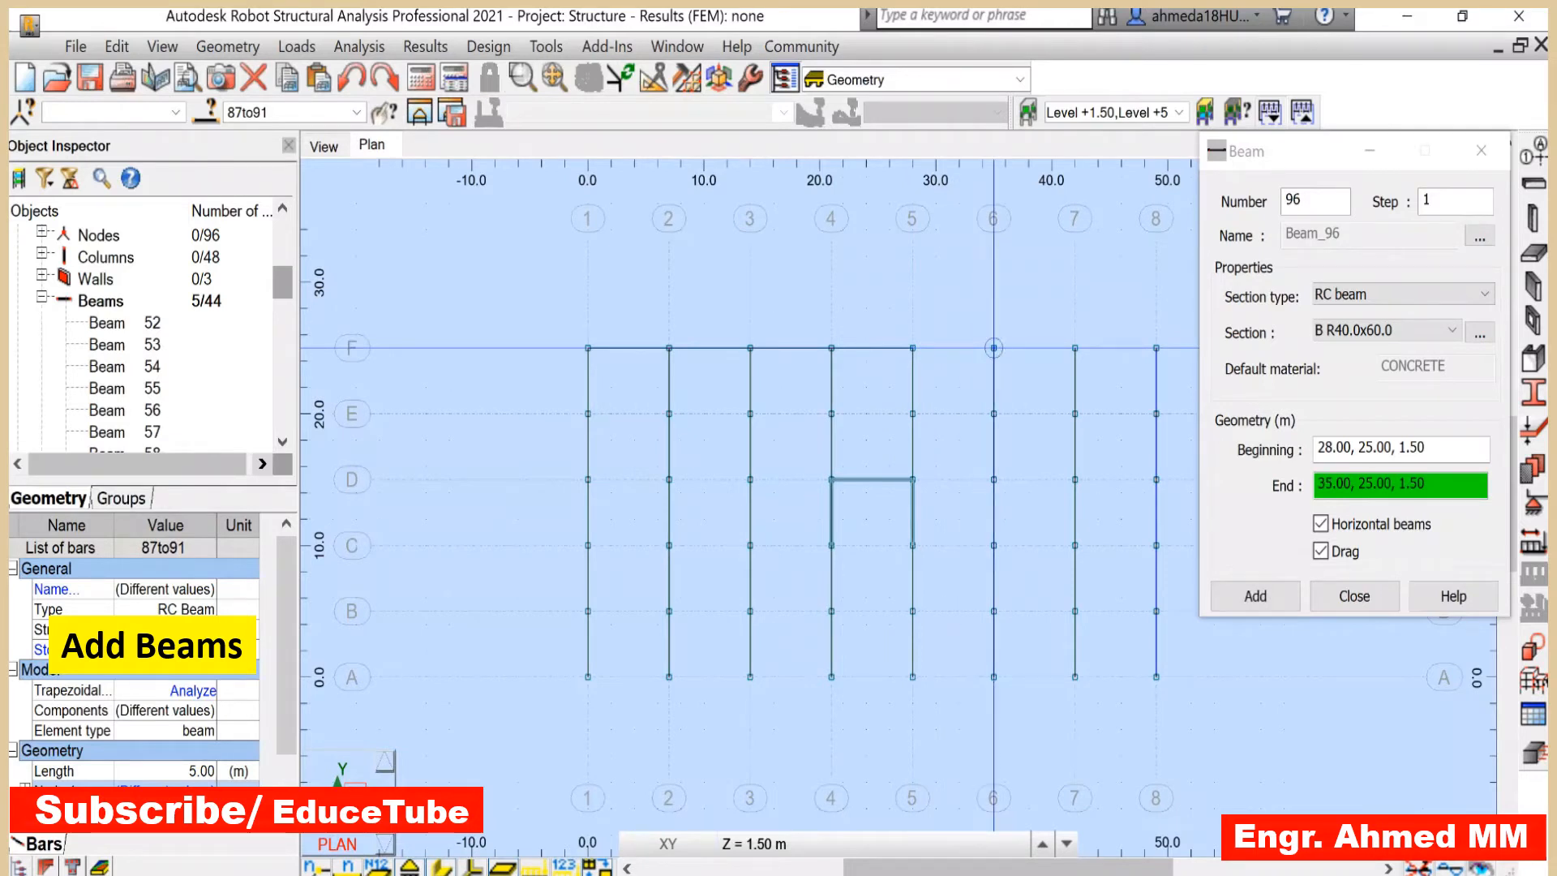
{"action": "left_click", "coordinate": [993, 348]}
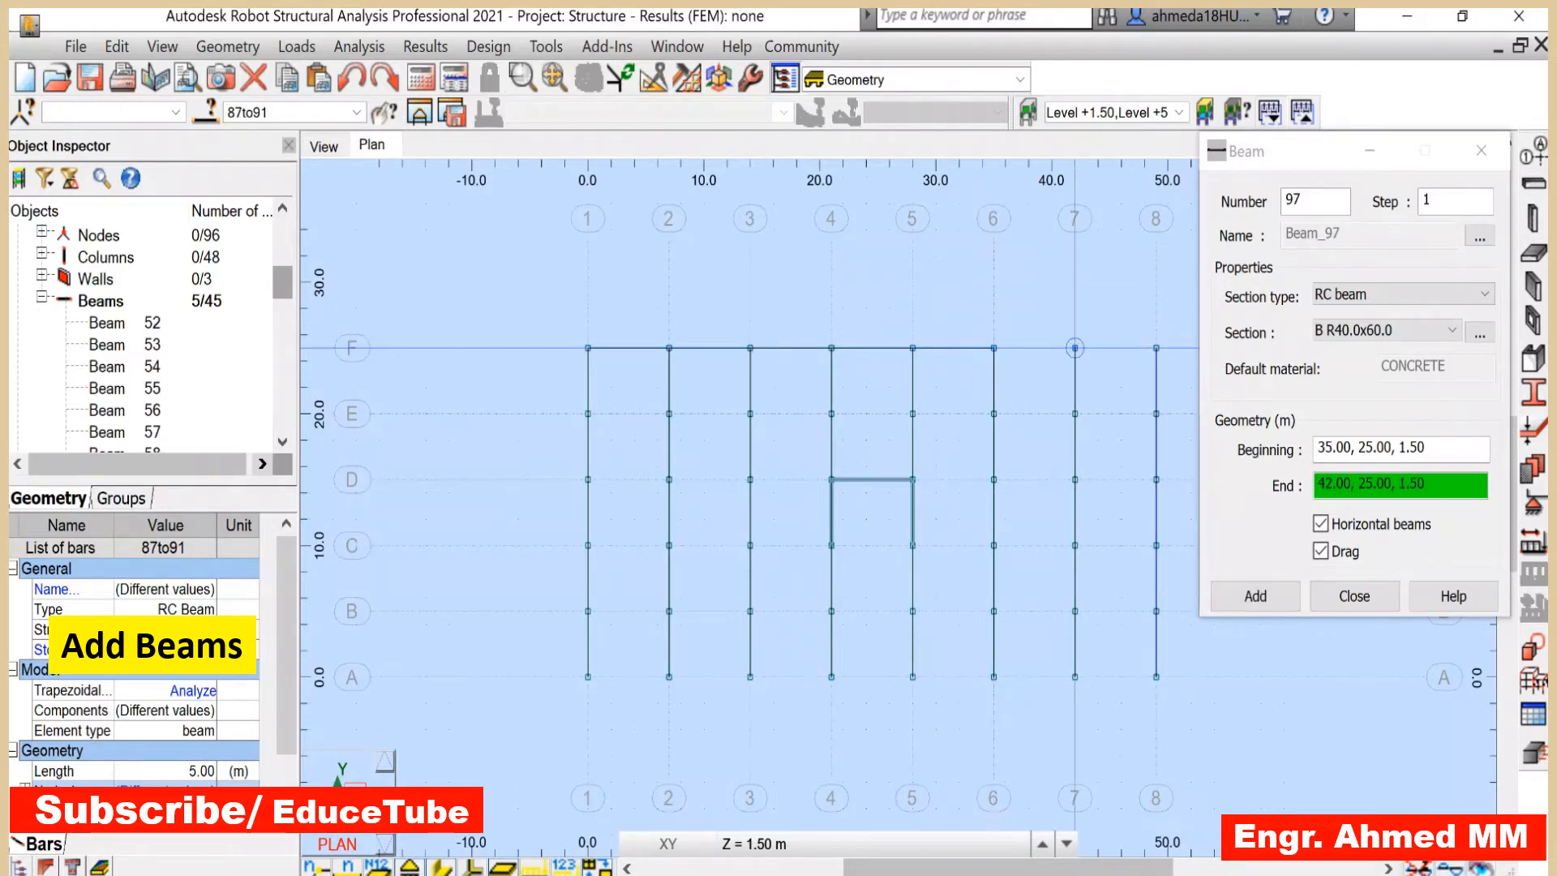
{"action": "left_click", "coordinate": [1075, 348]}
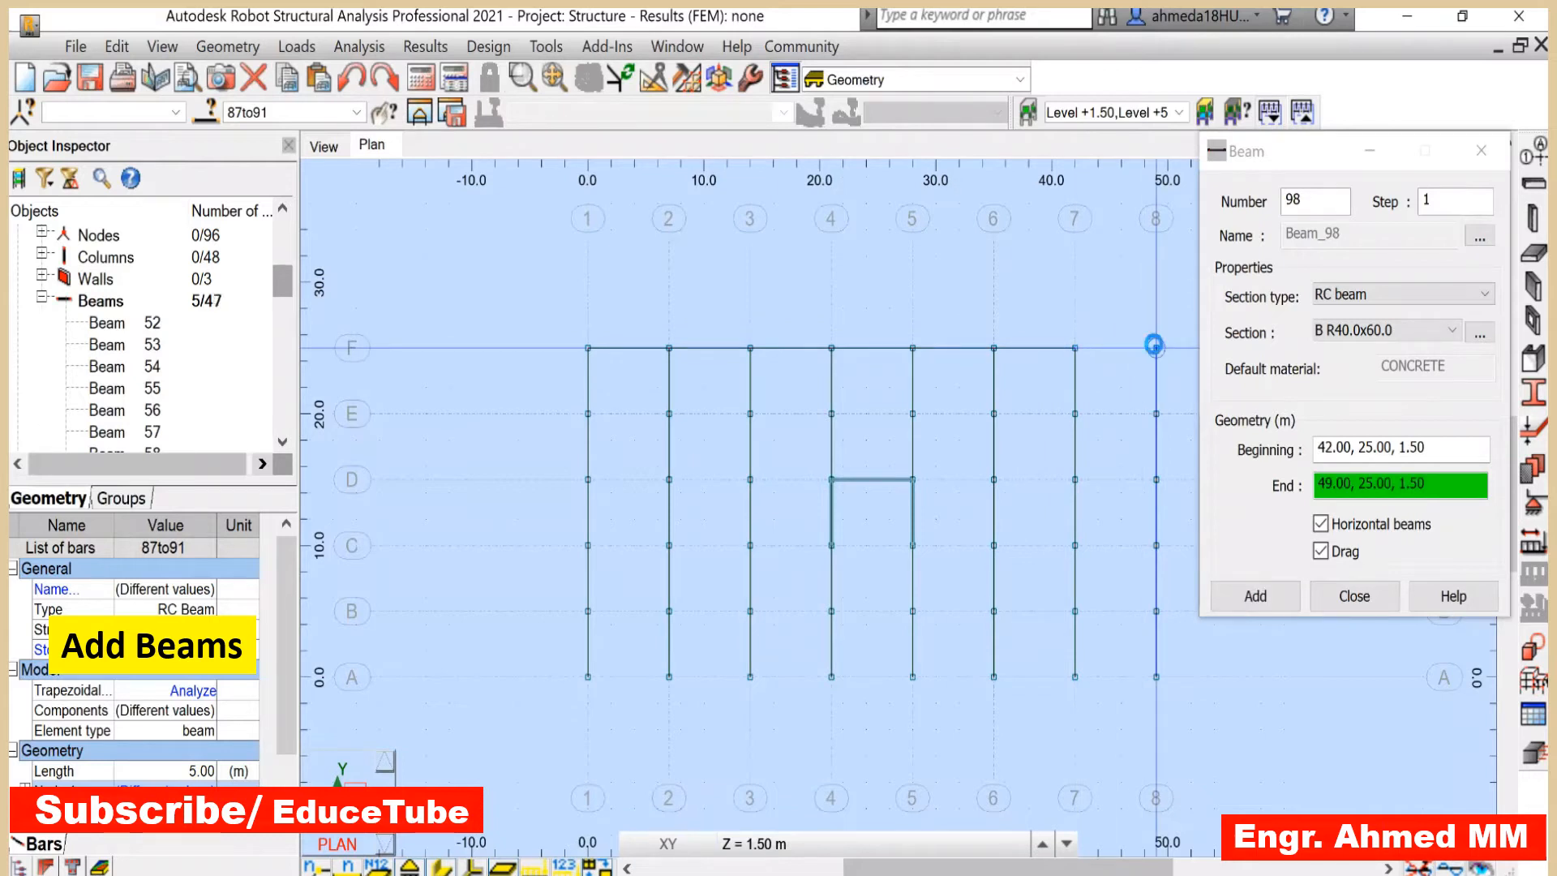
{"action": "left_click", "coordinate": [1155, 348]}
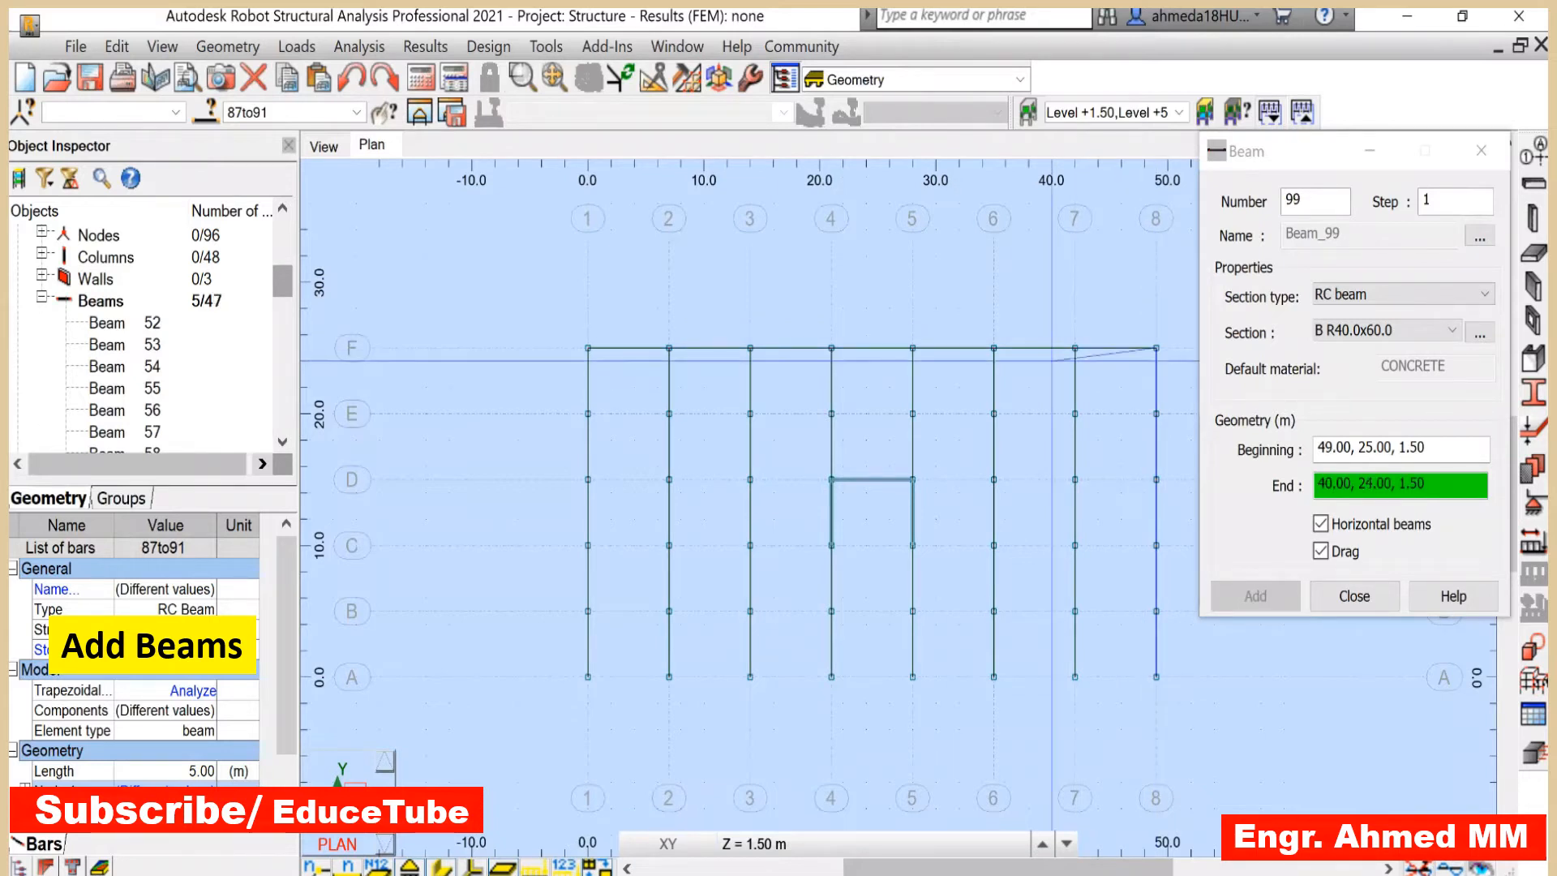
{"action": "key", "text": "Escape"}
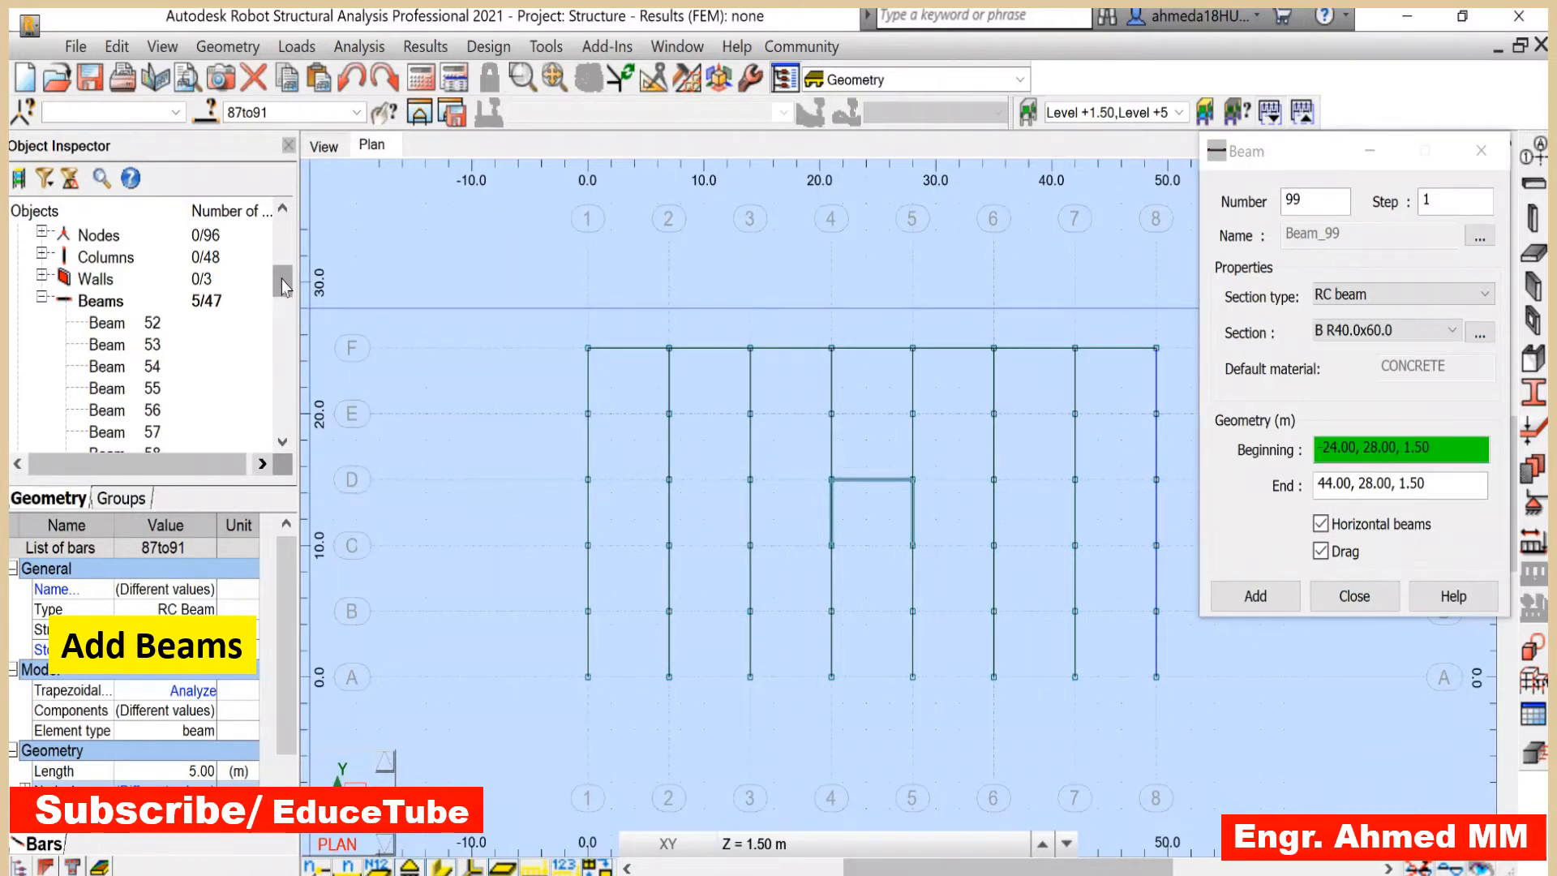
- Copy beams 92 to 98 along grid line F with a translation of 0.00, -5.00, 0.00 m and 5 repetitions
{"action": "left_click_drag", "start_coordinate": [280, 279], "coordinate": [282, 424]}
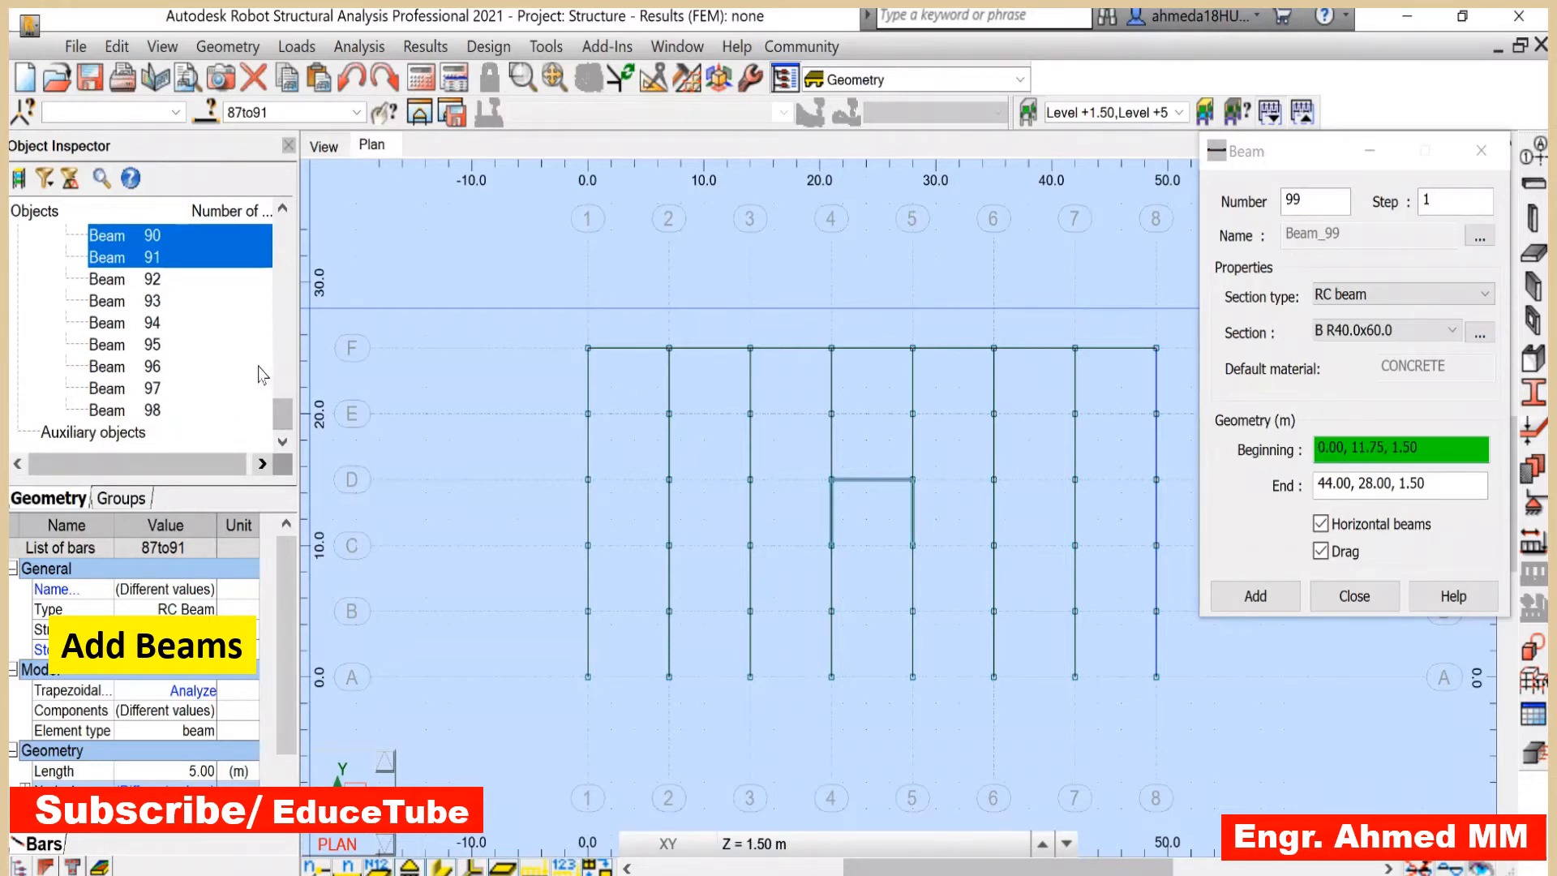
{"action": "left_click", "coordinate": [209, 396]}
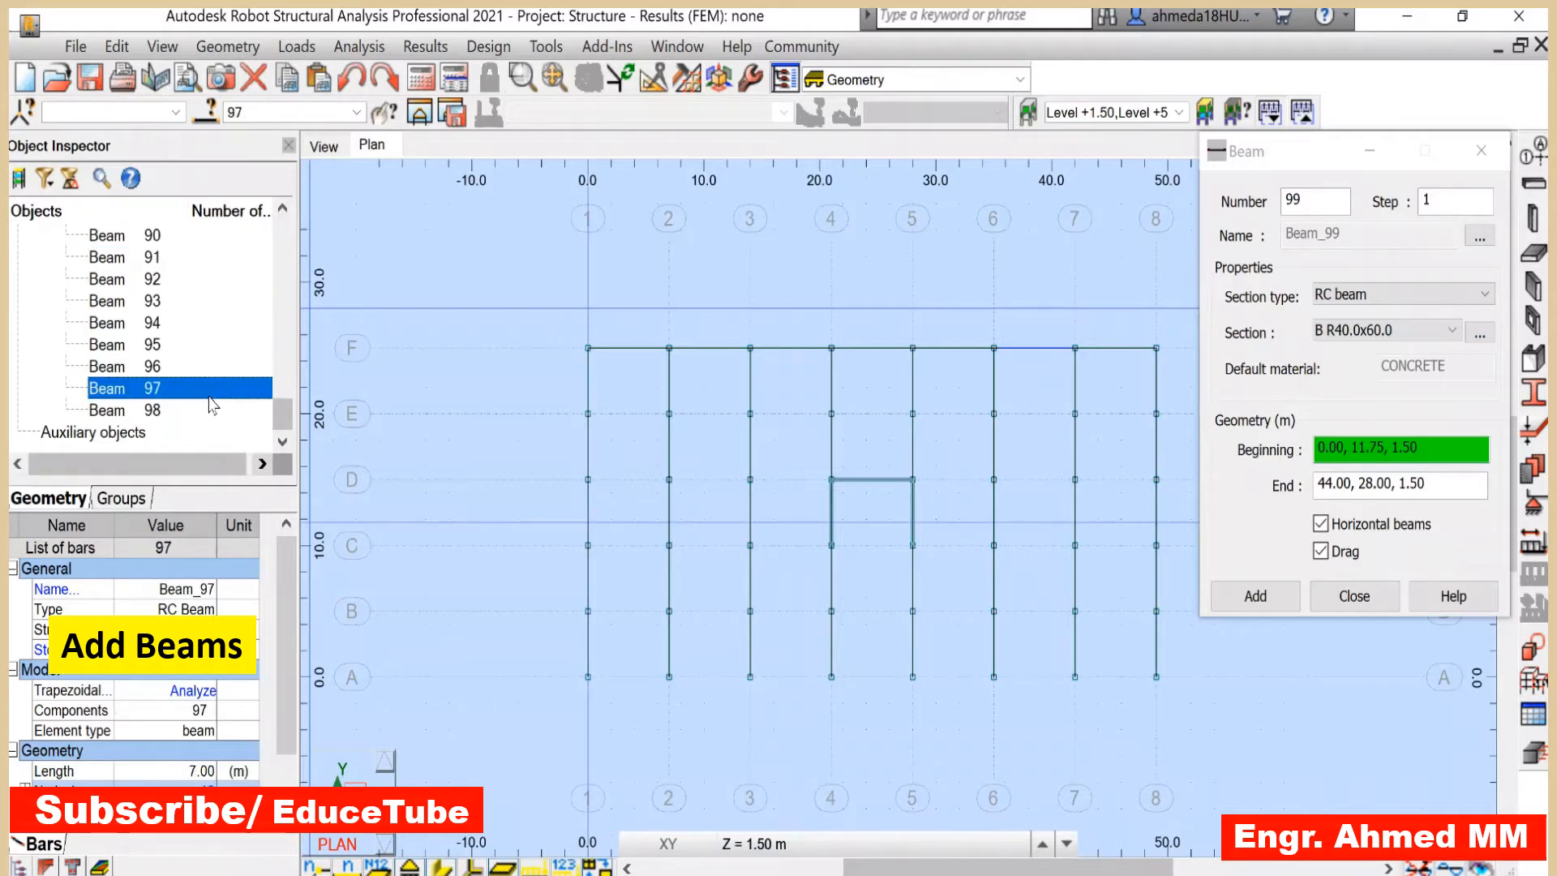
{"action": "left_click", "coordinate": [157, 411]}
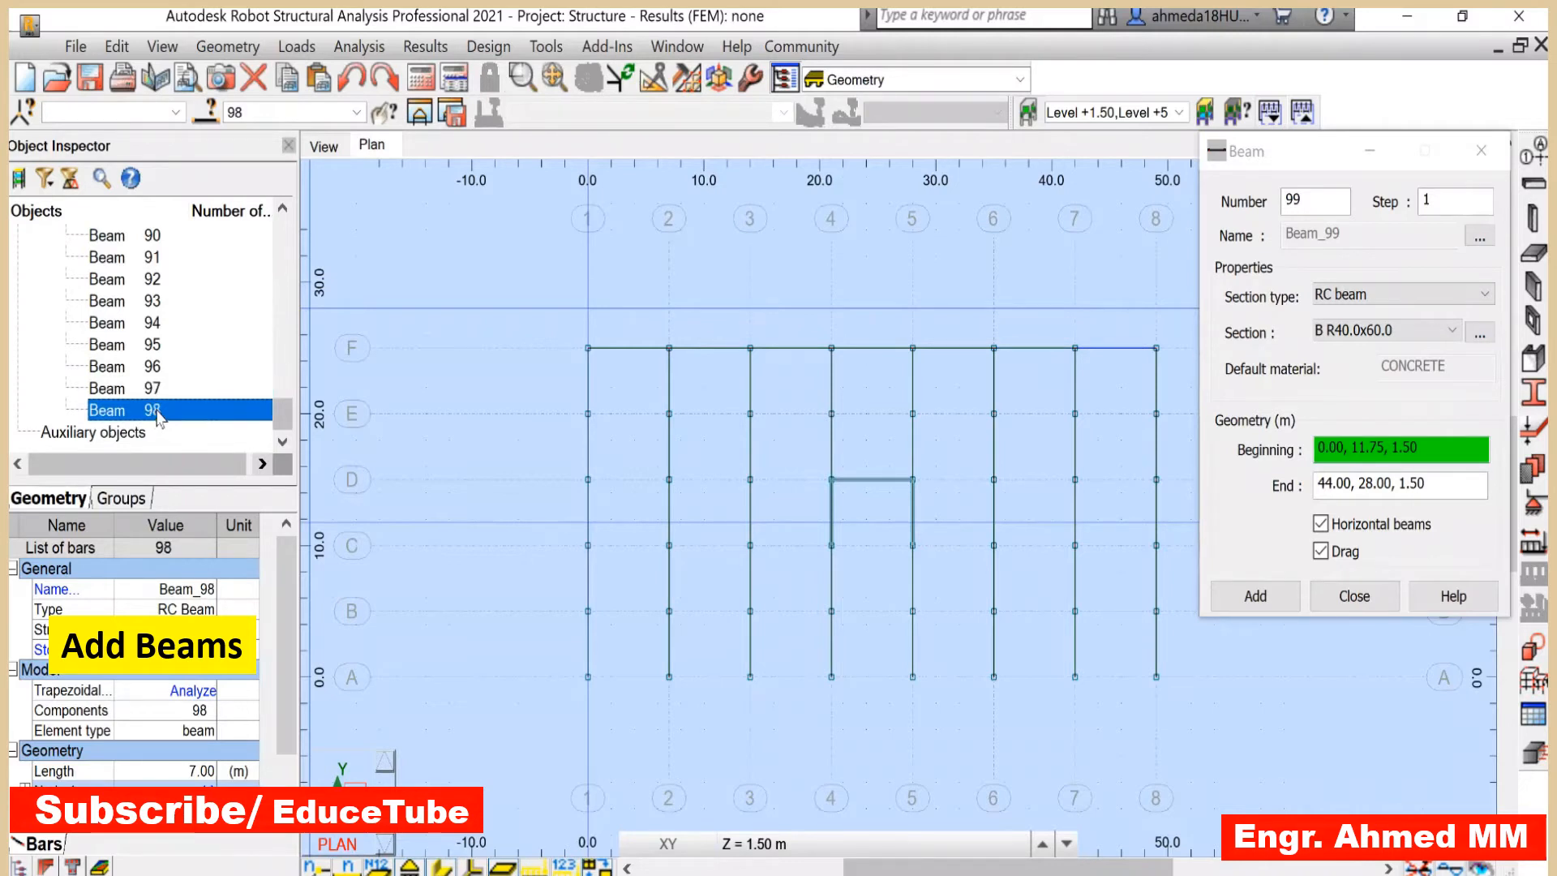
{"action": "left_click", "coordinate": [154, 279], "text": "shift"}
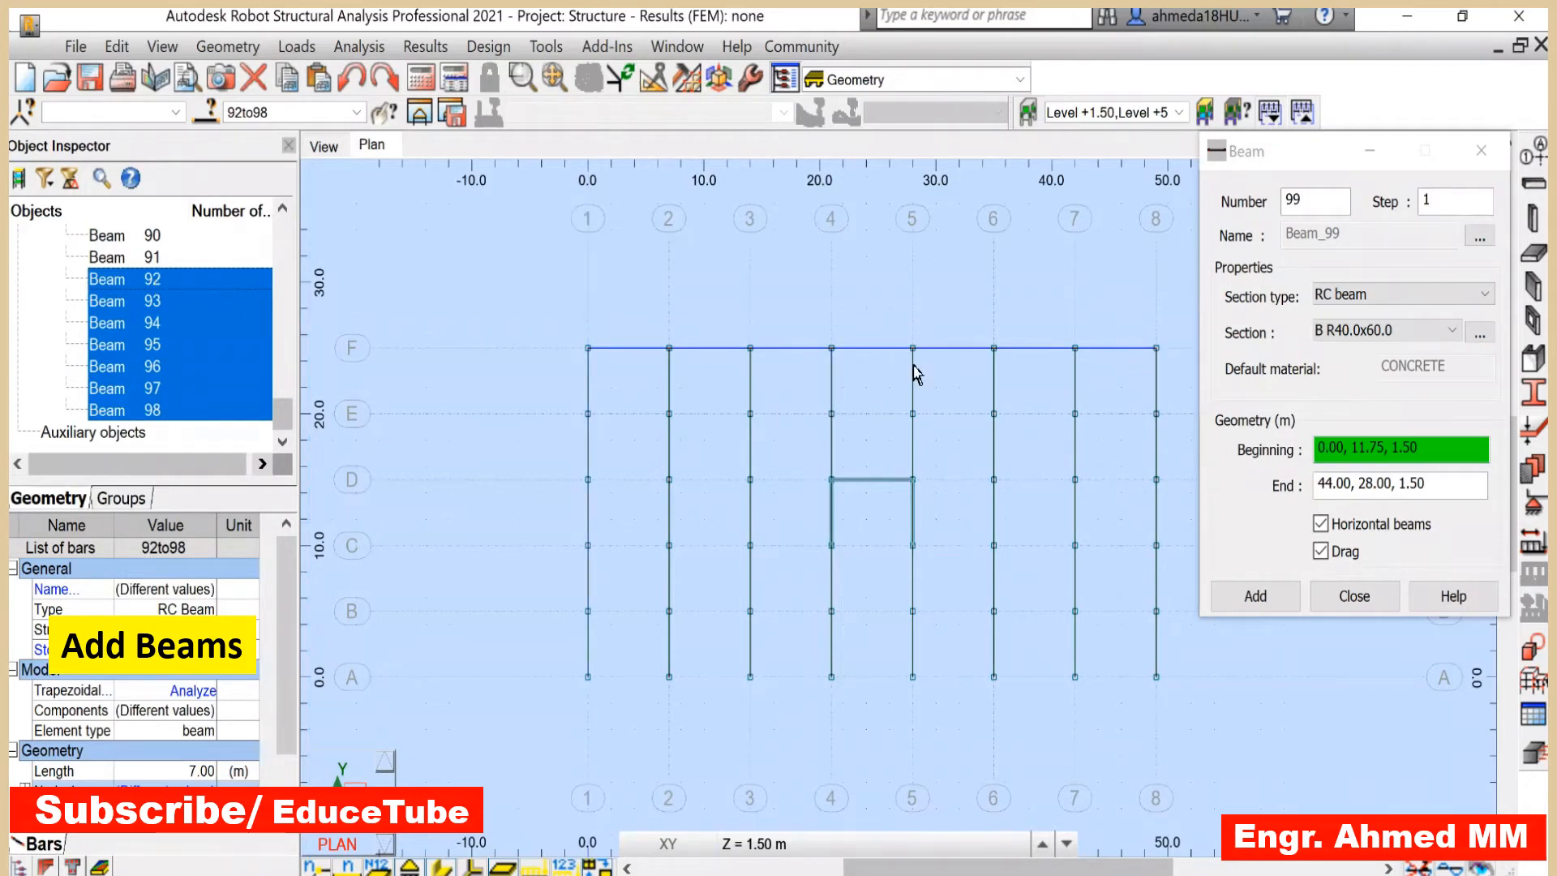
{"action": "left_click", "coordinate": [324, 147]}
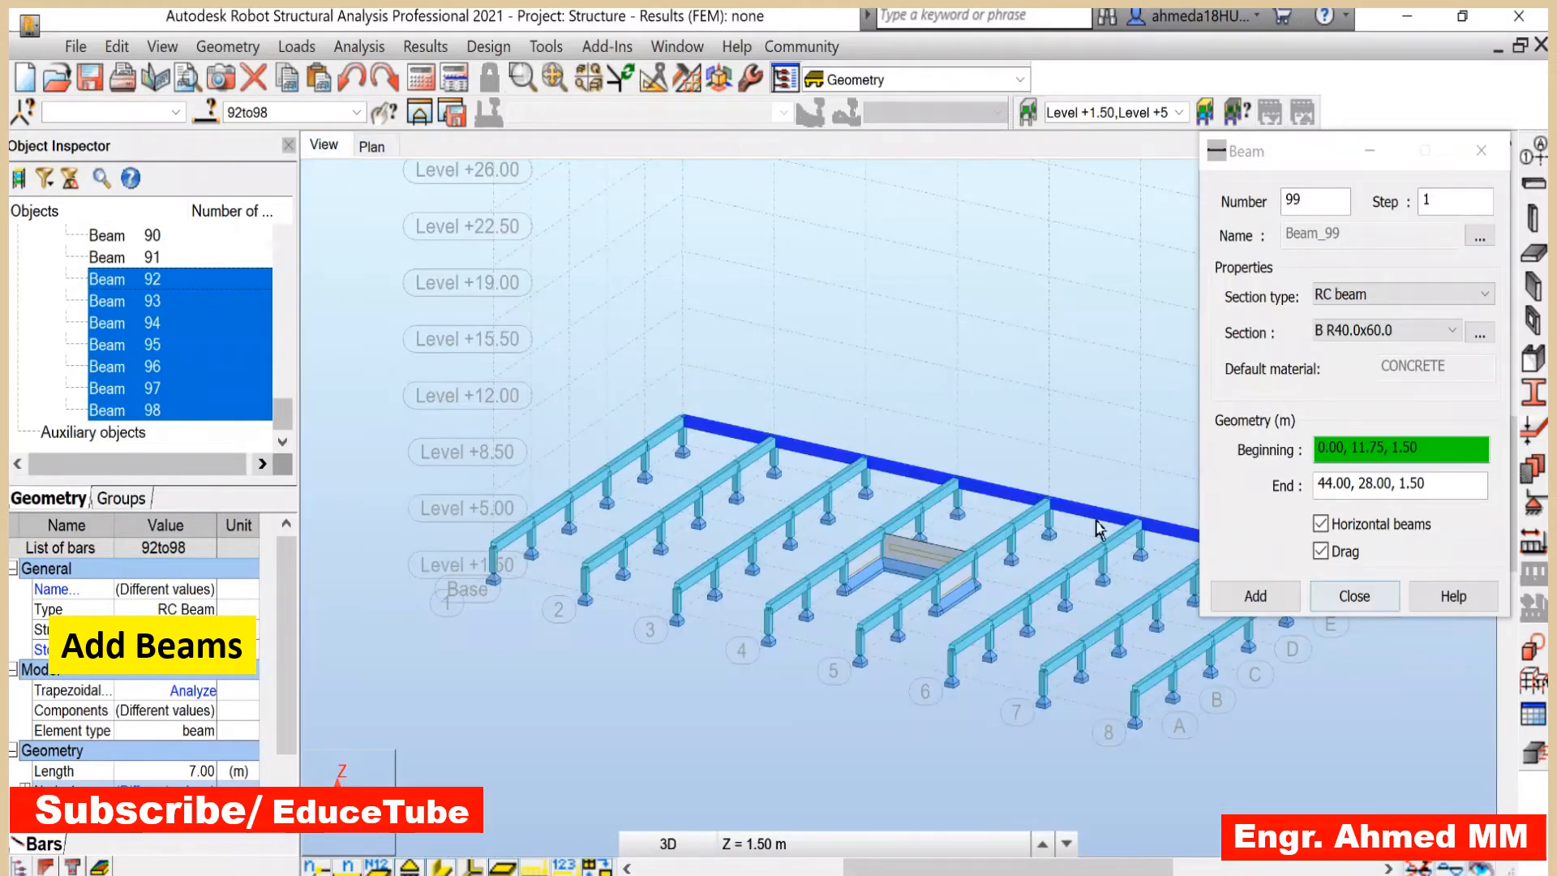
{"action": "left_click", "coordinate": [372, 147]}
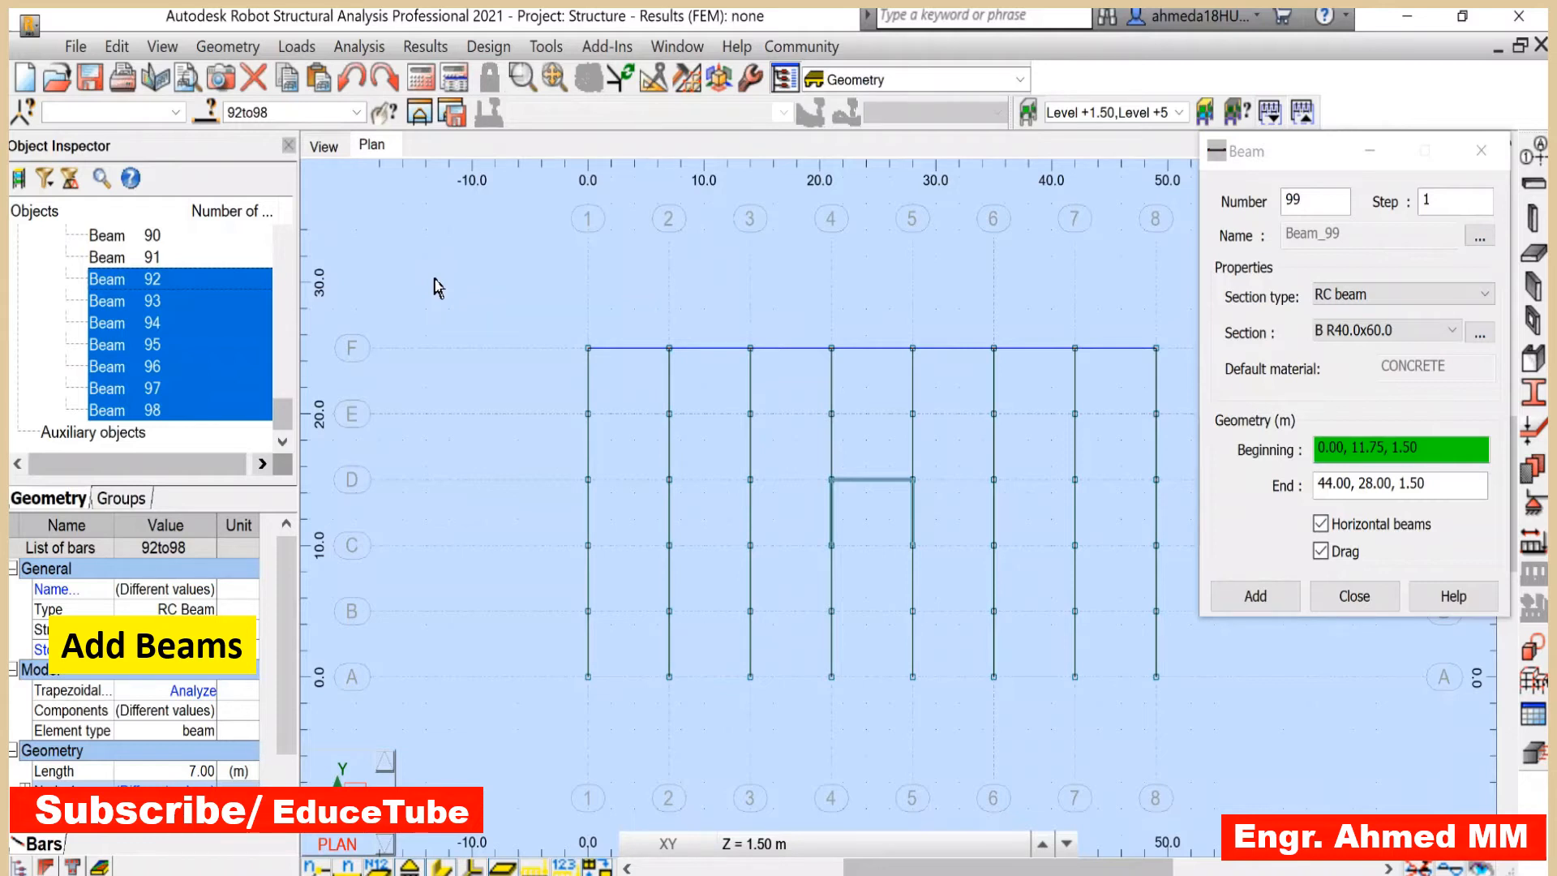
{"action": "key", "text": "alt+e"}
{"action": "key", "text": "e"}
{"action": "key", "text": "t"}
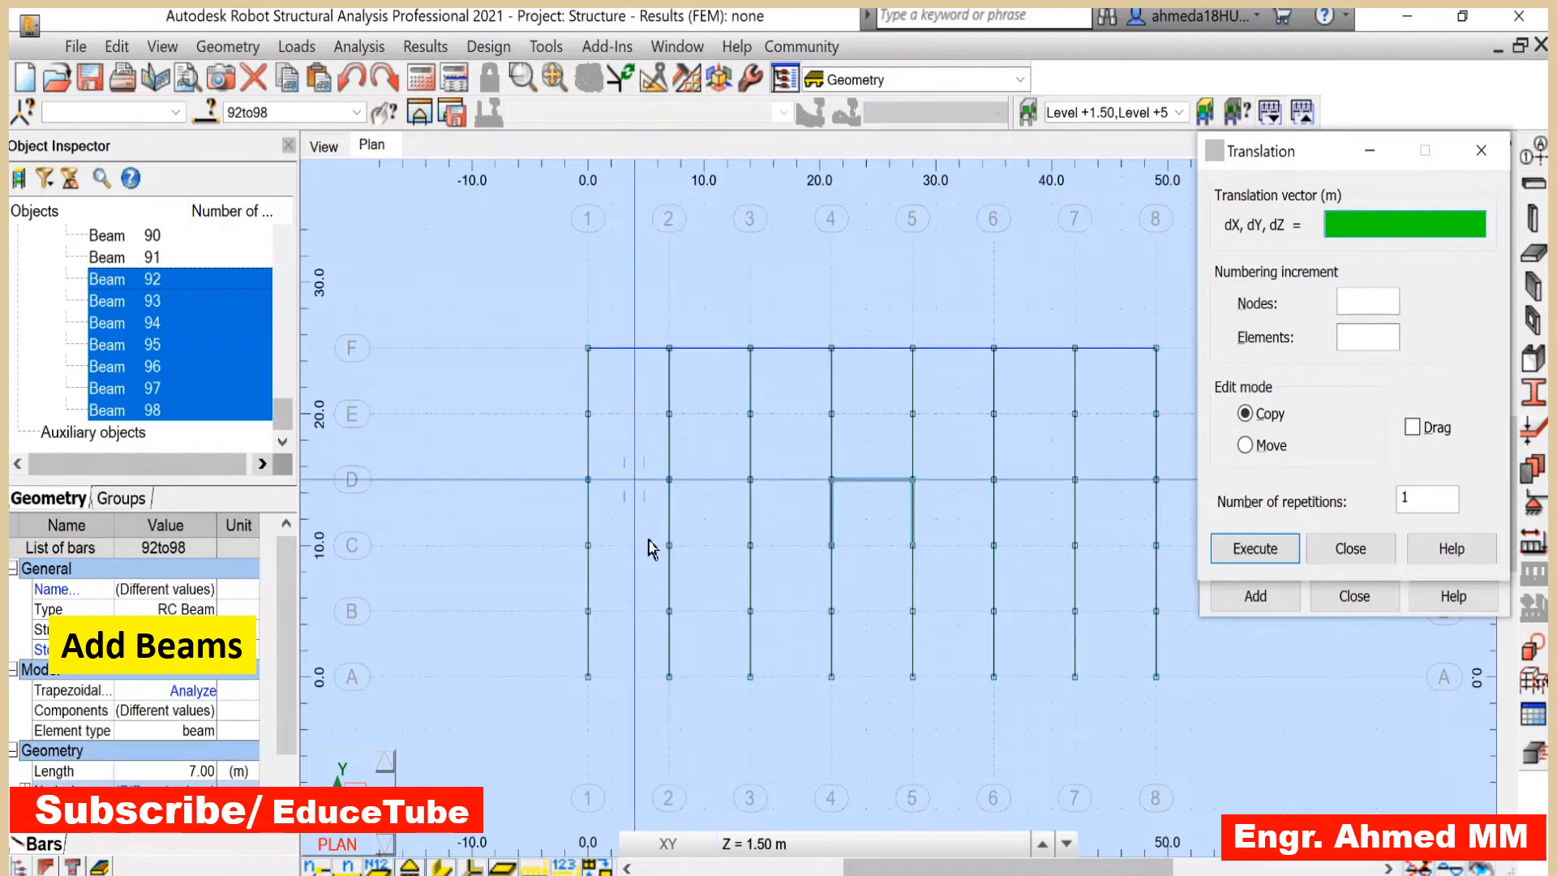
{"action": "left_click", "coordinate": [1424, 497]}
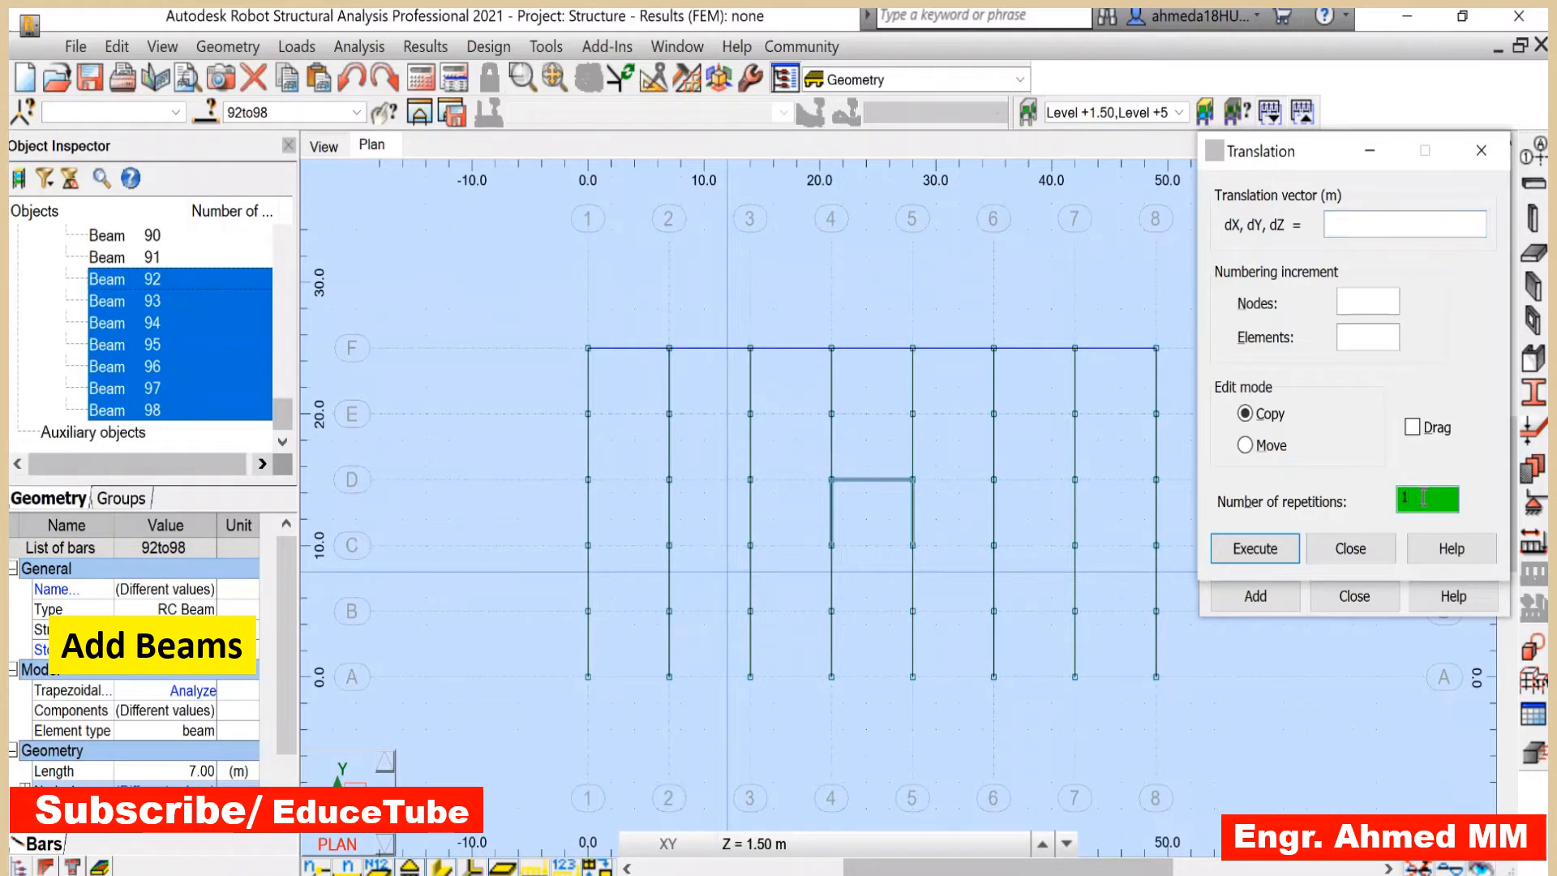
{"action": "left_click", "coordinate": [1358, 219]}
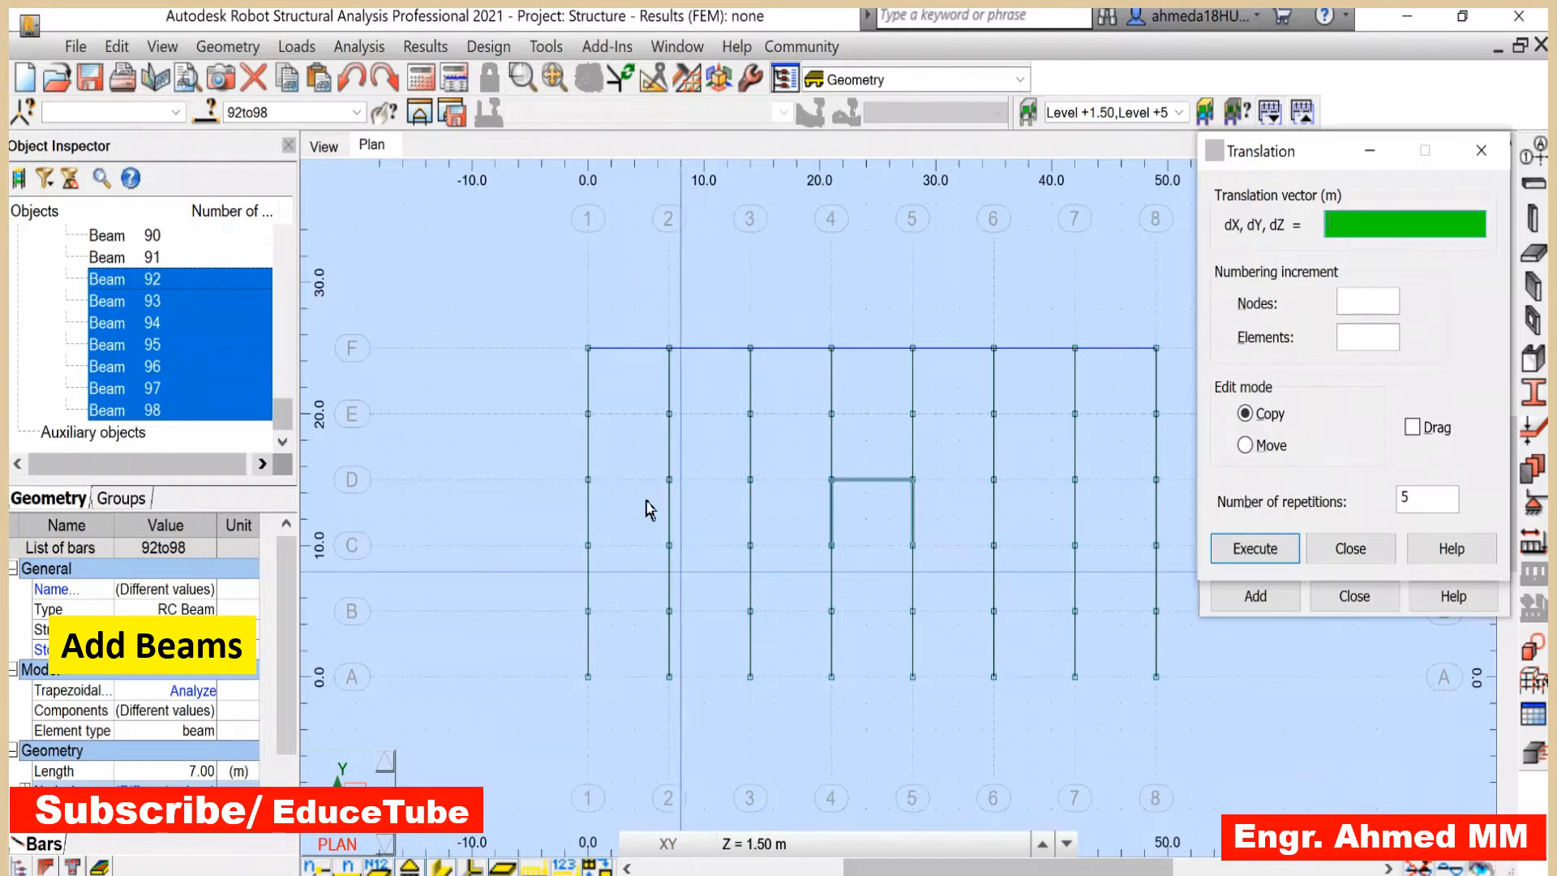
{"action": "left_click", "coordinate": [588, 349]}
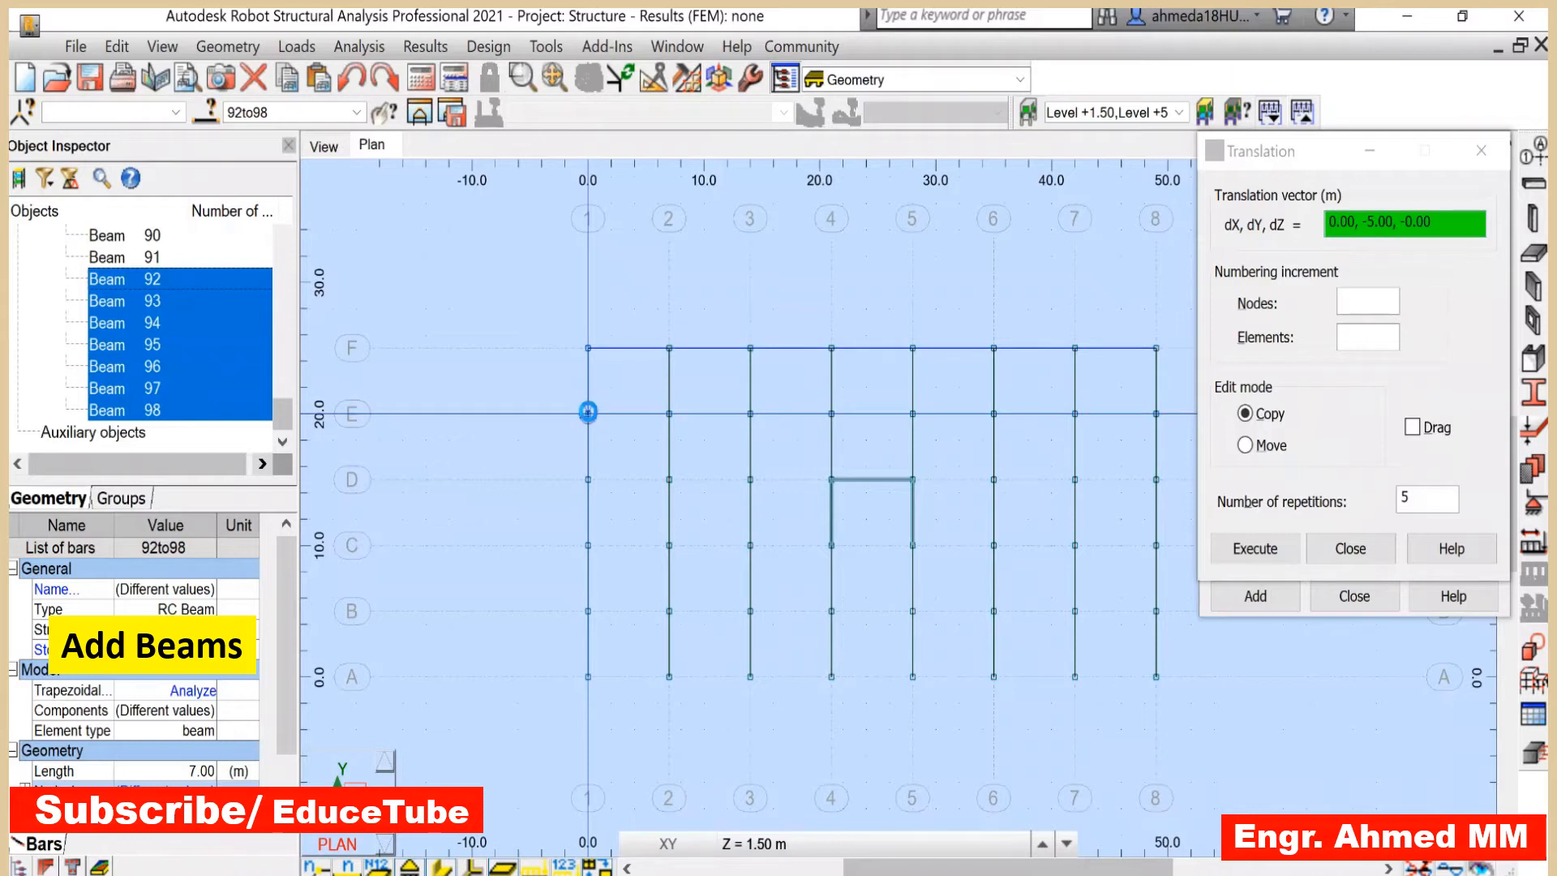
{"action": "left_click", "coordinate": [590, 415]}
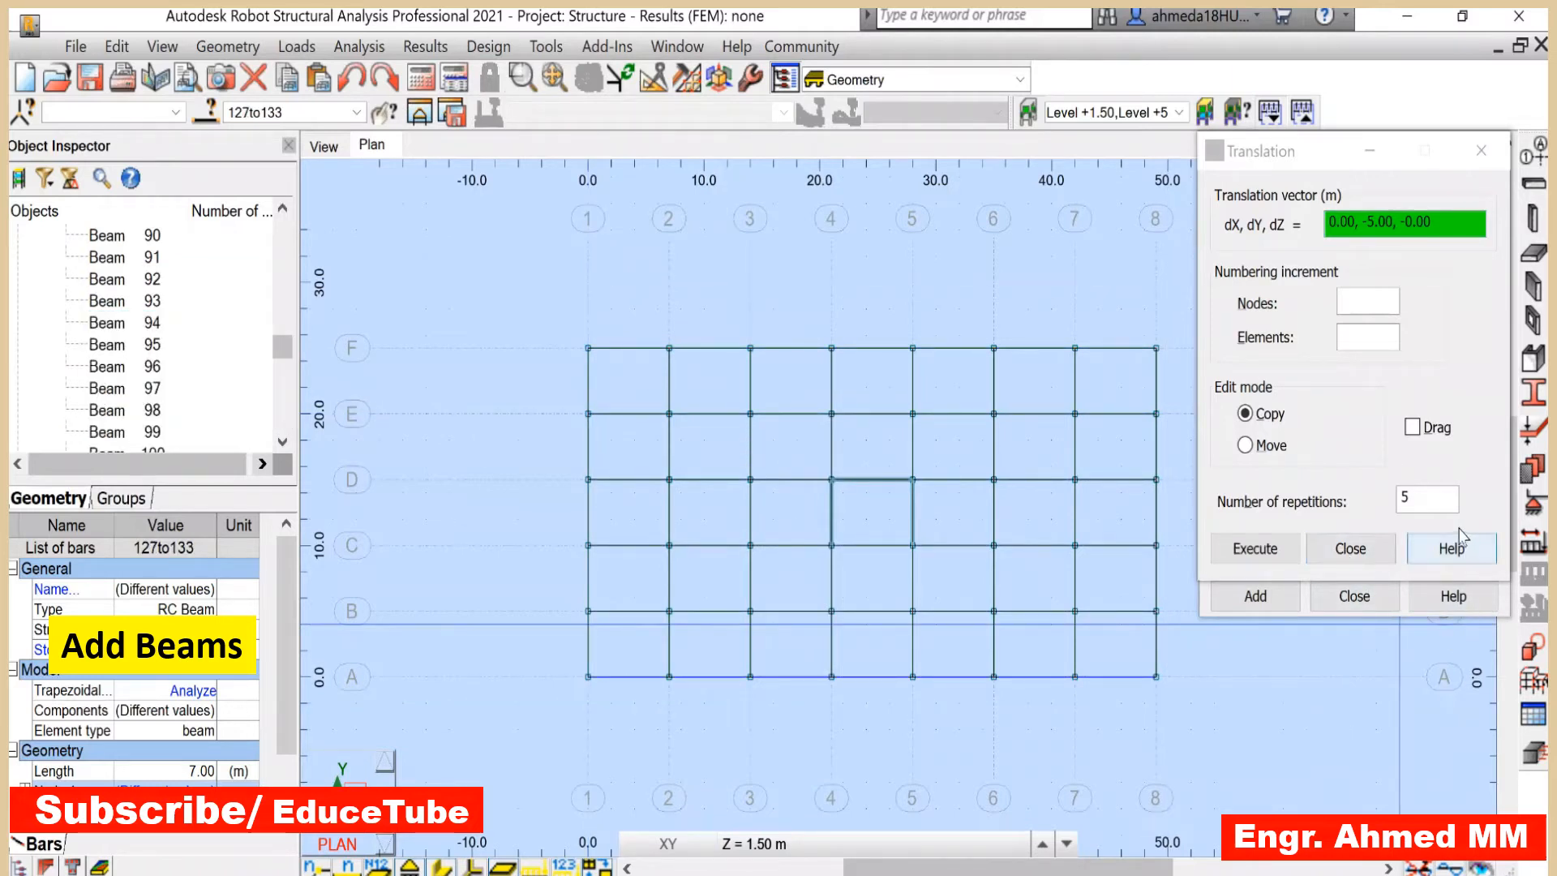
{"action": "left_click", "coordinate": [1343, 554]}
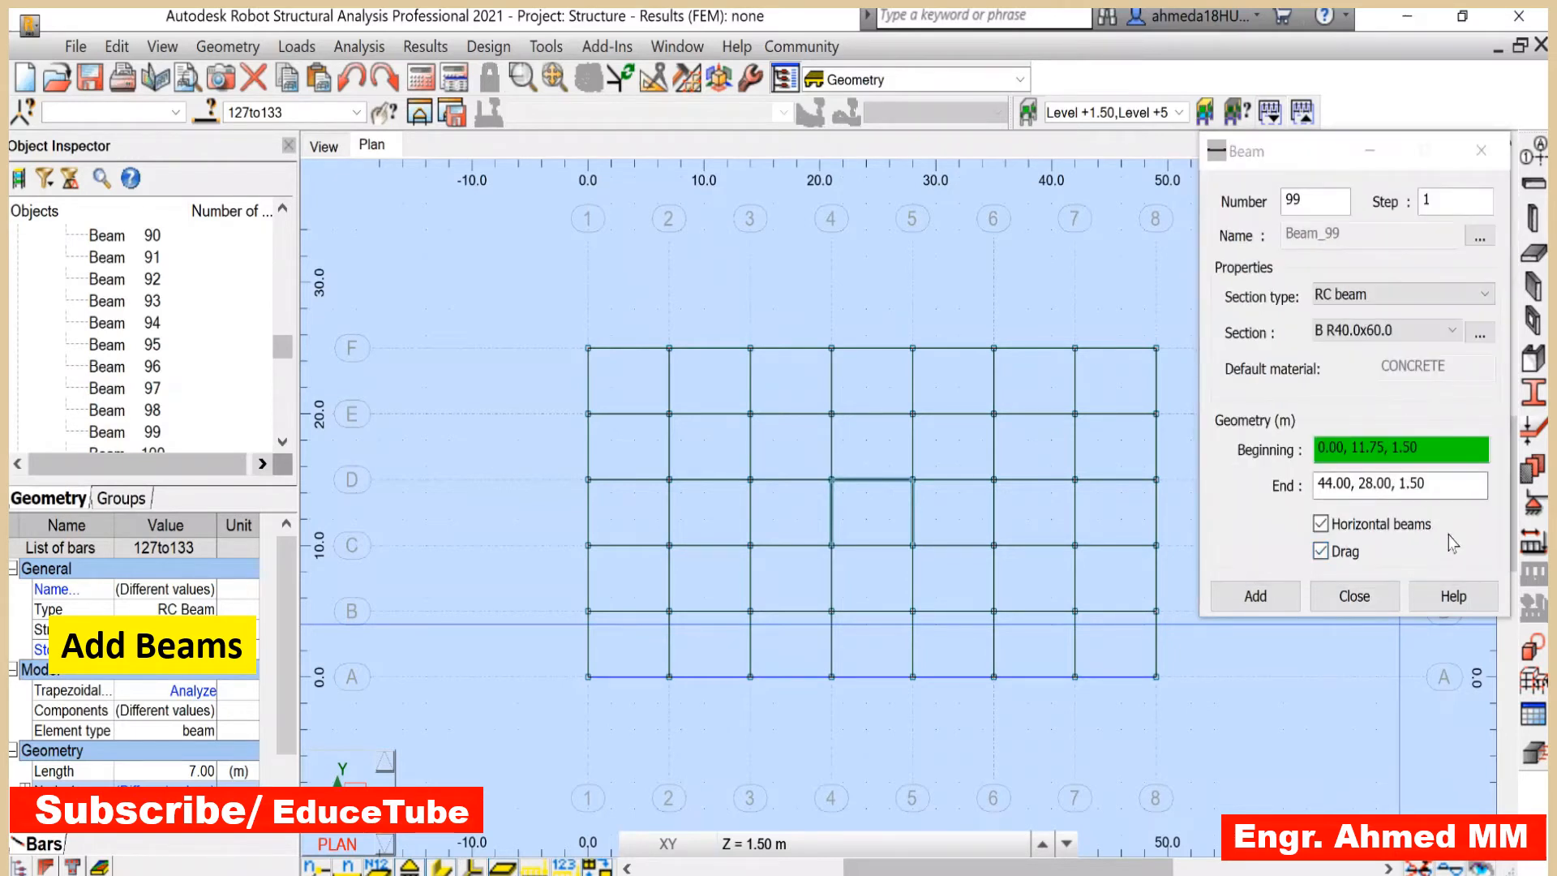
{"action": "left_click", "coordinate": [1351, 600]}
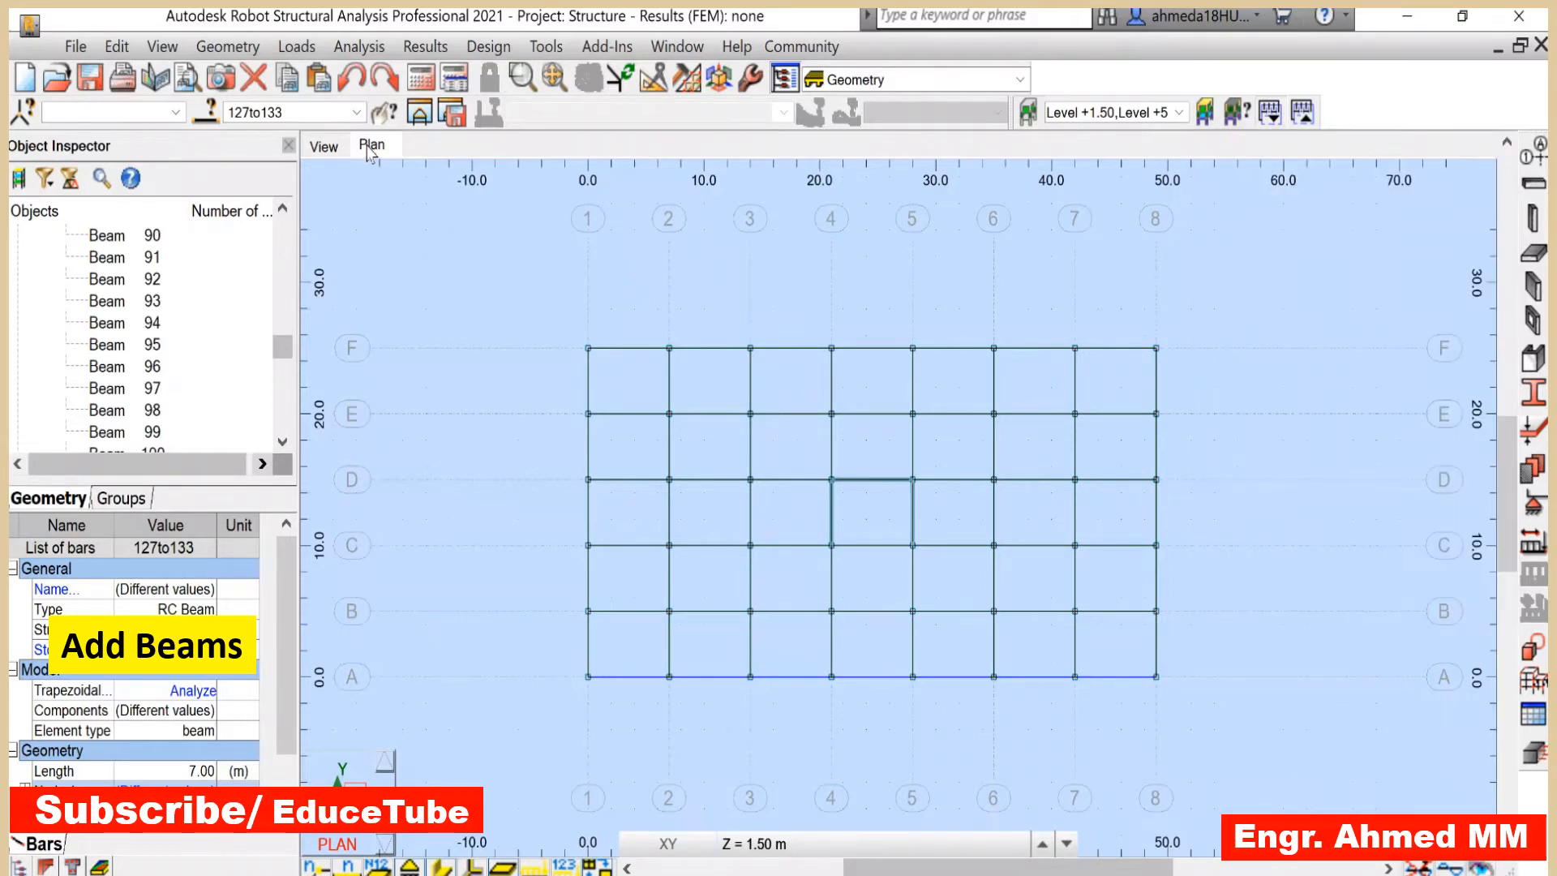
- Clear the selection and inspect the beam grid around the core walls in the 3D view
{"action": "left_click", "coordinate": [324, 149]}
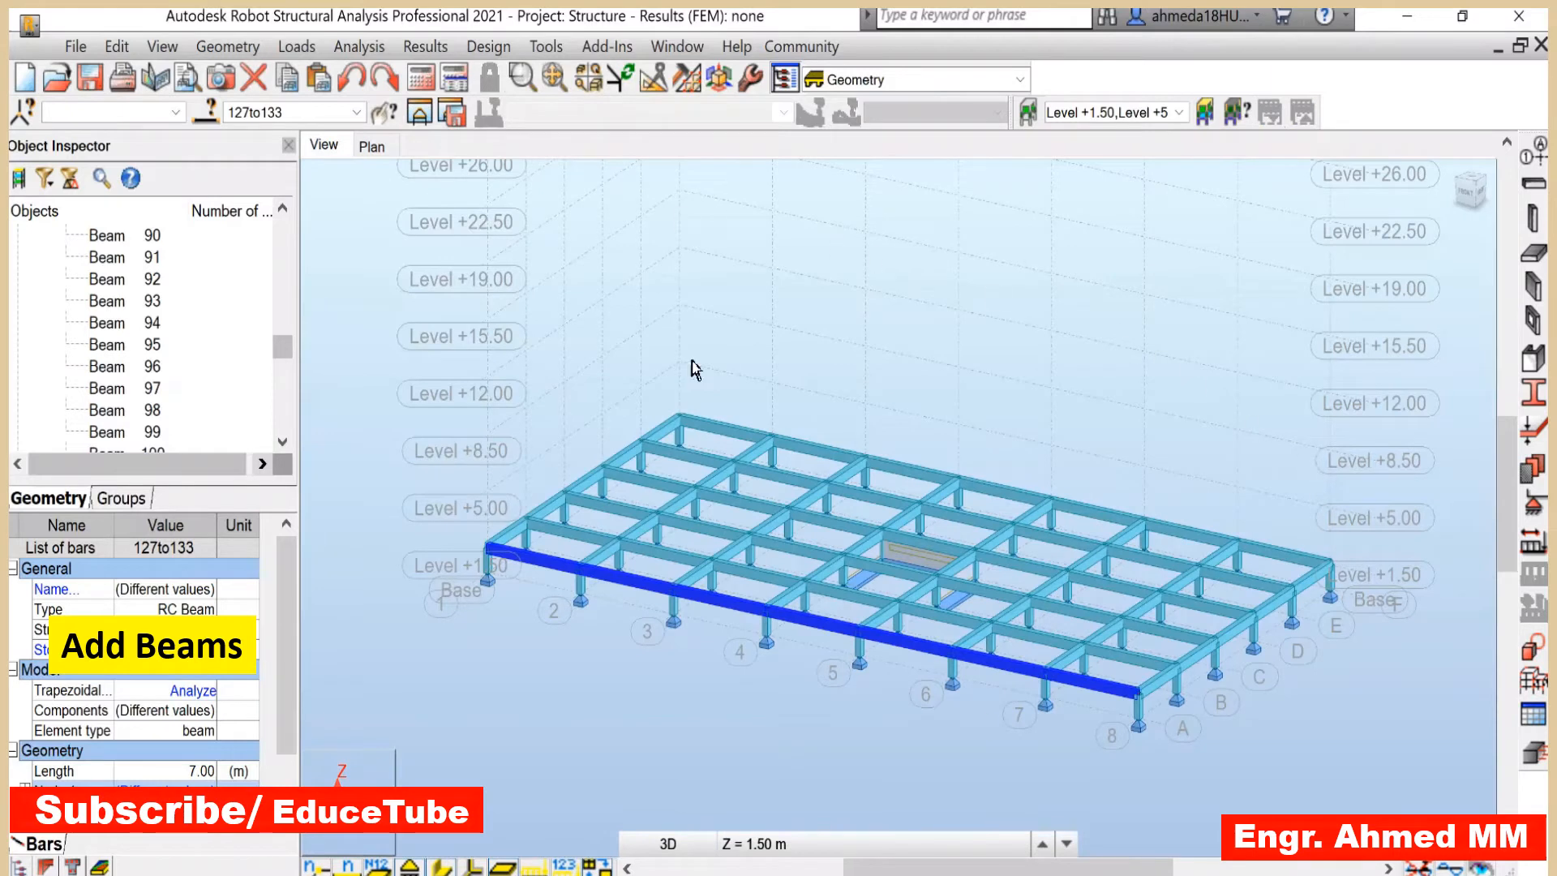
{"action": "left_click", "coordinate": [575, 691]}
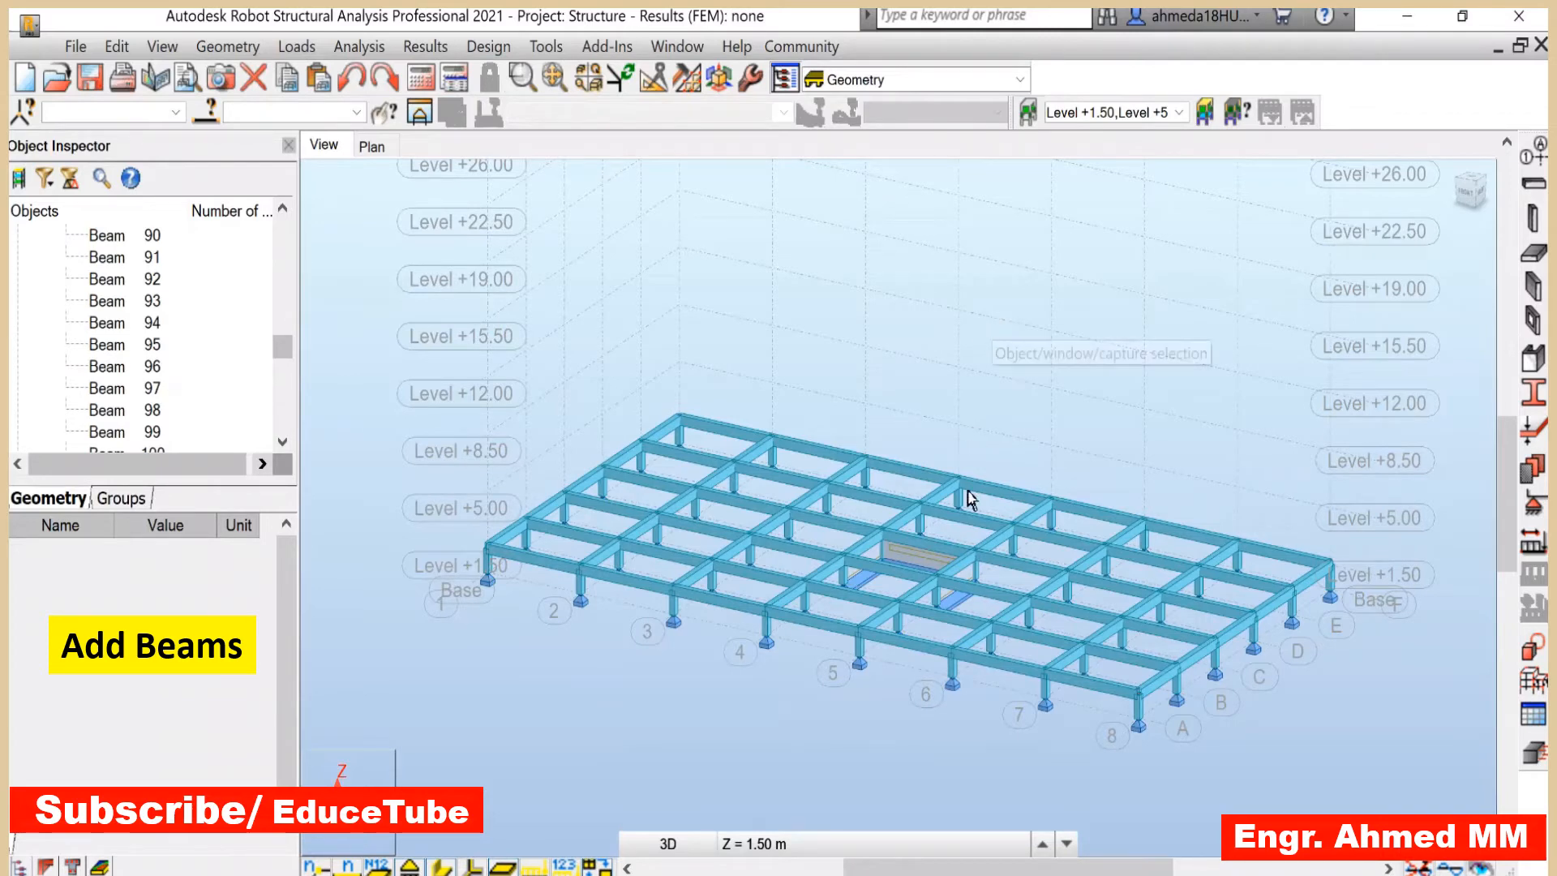
{"action": "scroll", "coordinate": [959, 591], "scroll_direction": "up", "scroll_amount": 2}
{"action": "scroll", "coordinate": [960, 592], "scroll_direction": "up", "scroll_amount": 2}
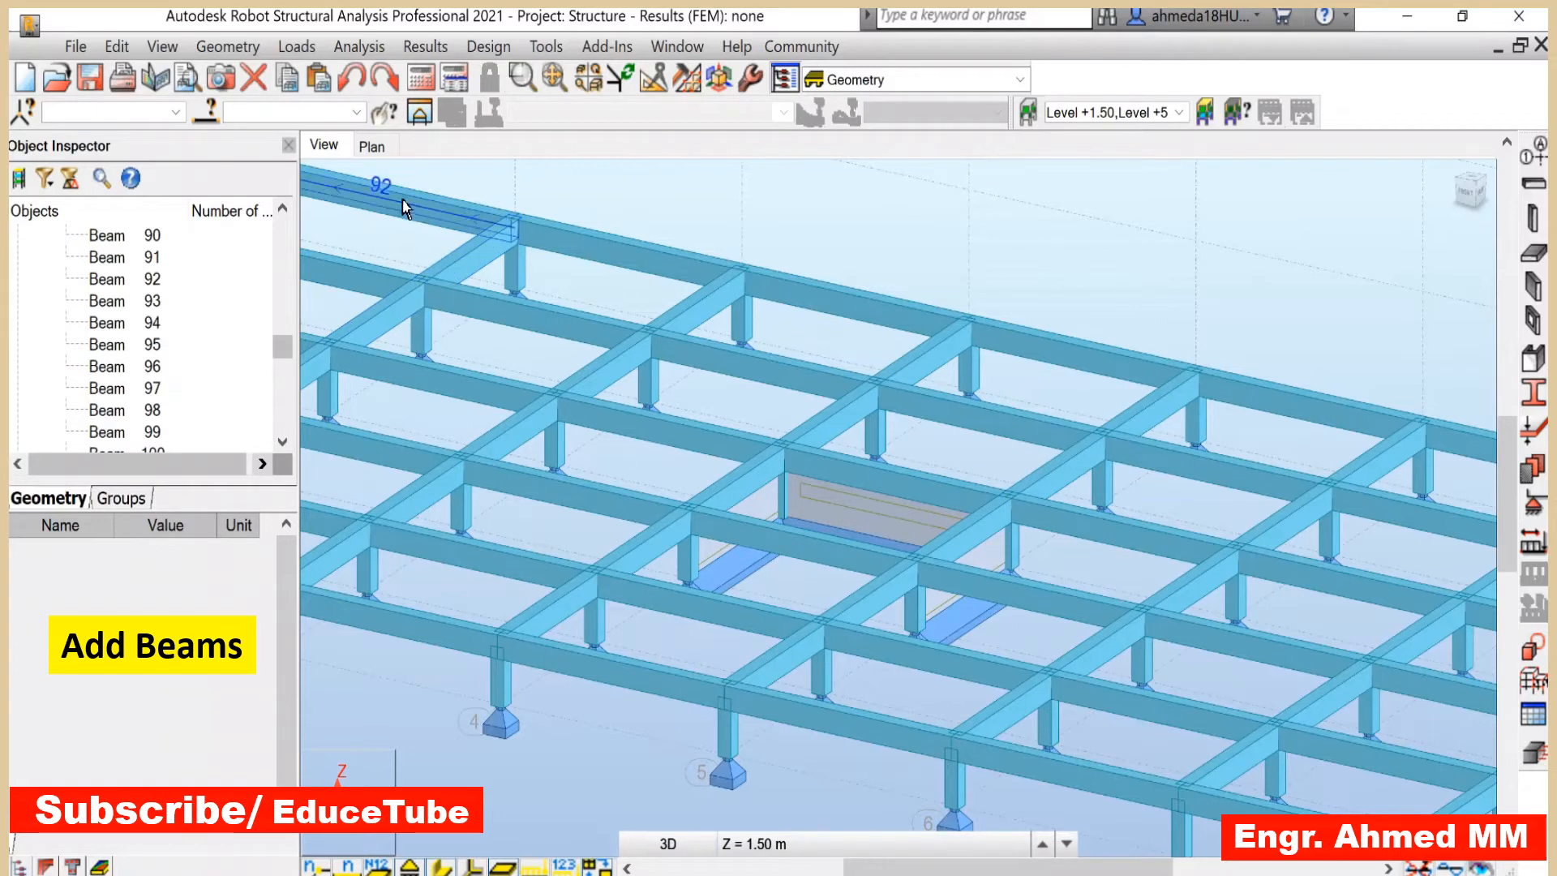
- In the plan view, select the three core walls between axes 4–5 and C–D together with the beams along them
{"action": "left_click", "coordinate": [371, 148]}
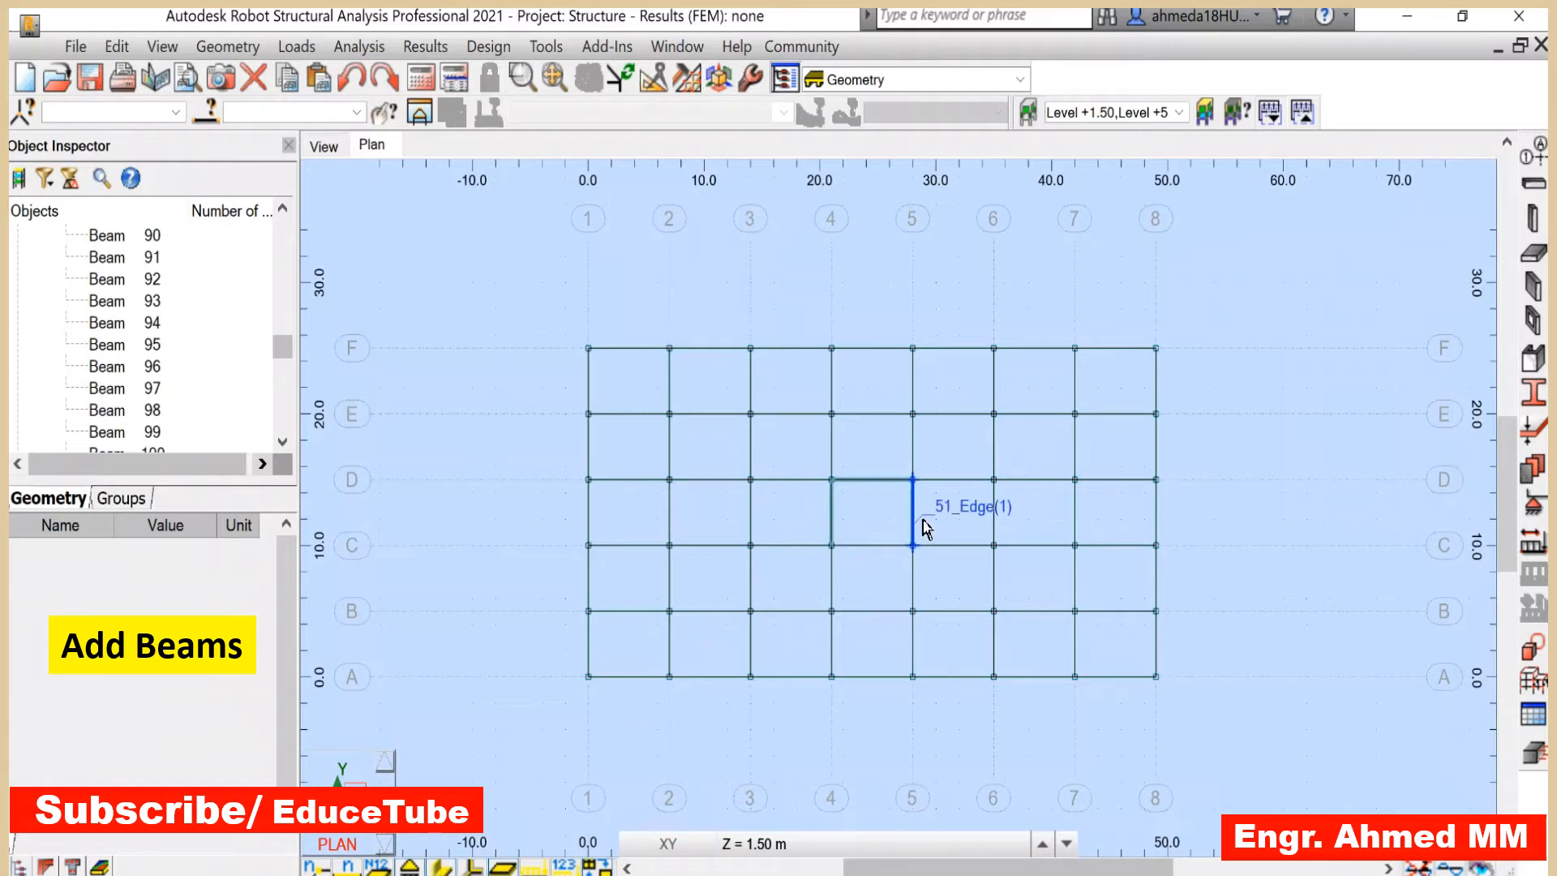
{"action": "scroll", "coordinate": [893, 523], "scroll_direction": "up", "scroll_amount": 1}
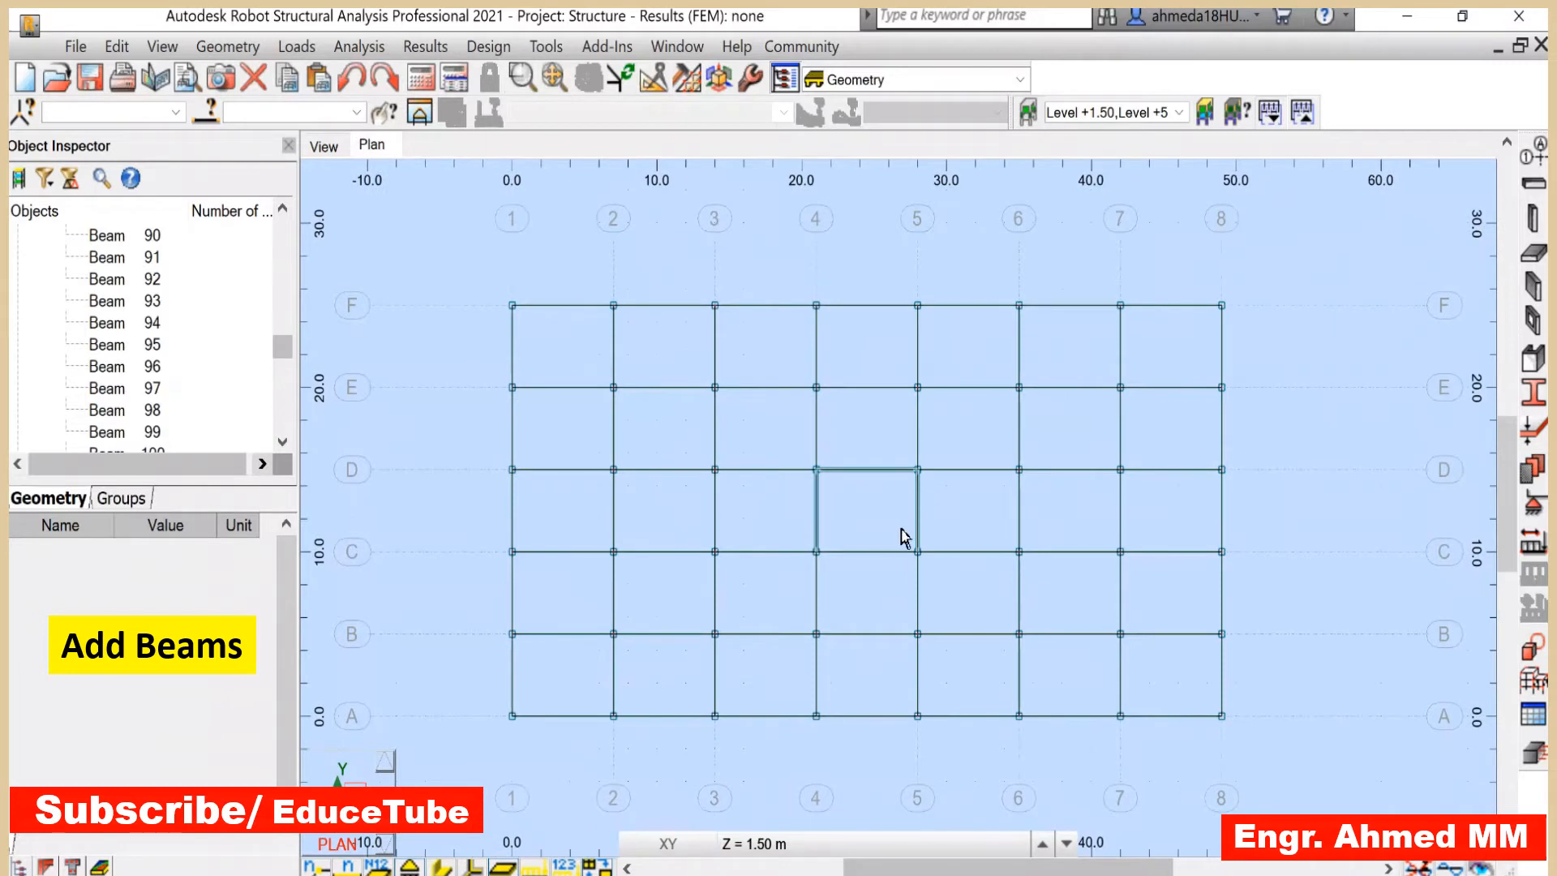
{"action": "right_click", "coordinate": [971, 589]}
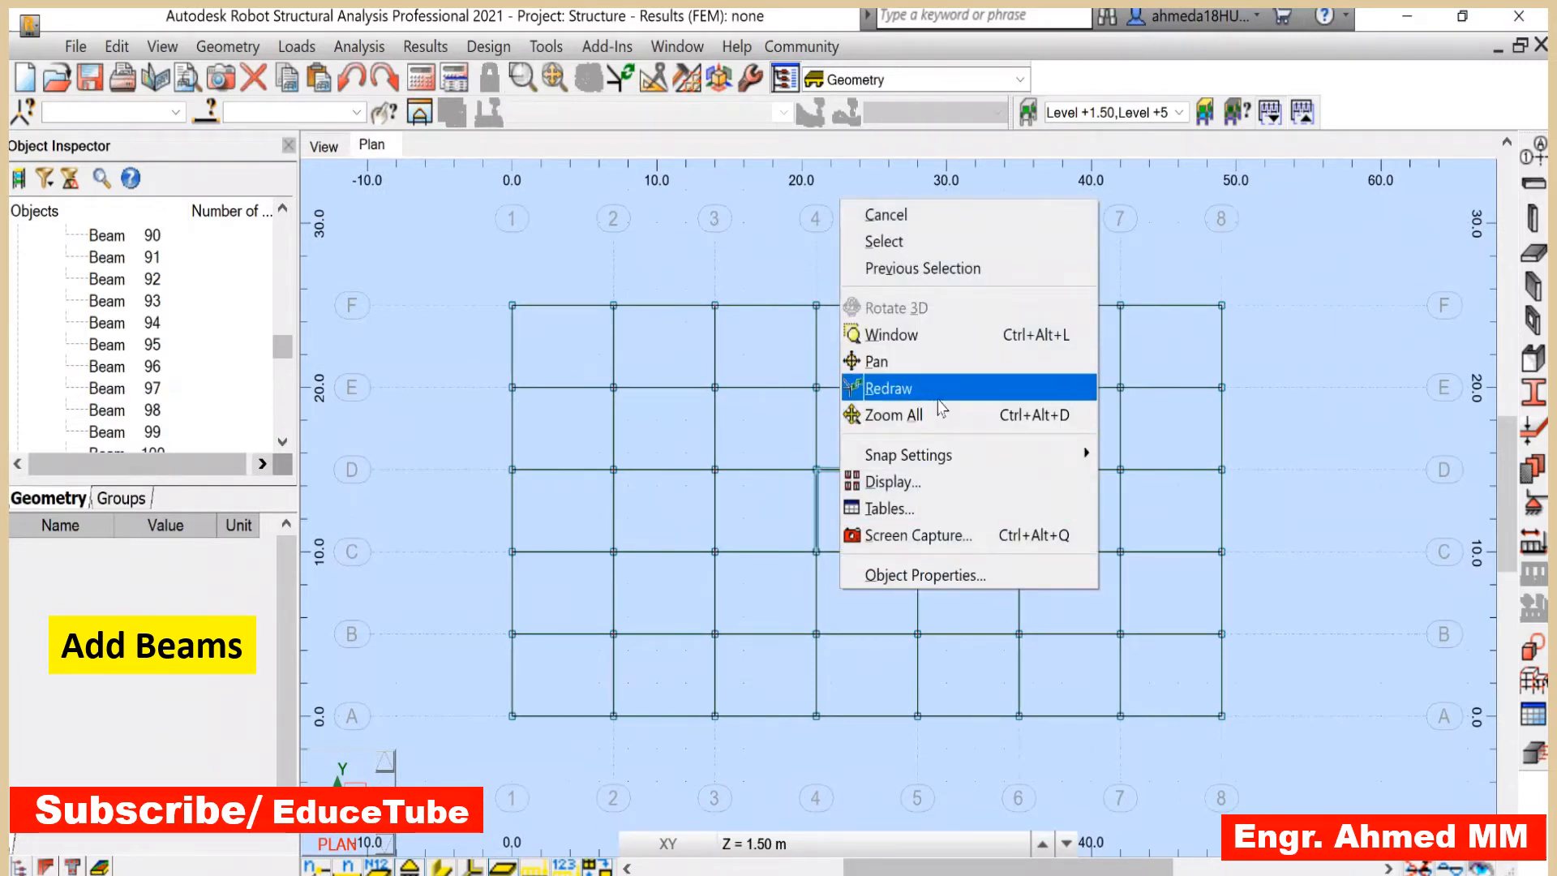
{"action": "left_click", "coordinate": [920, 242]}
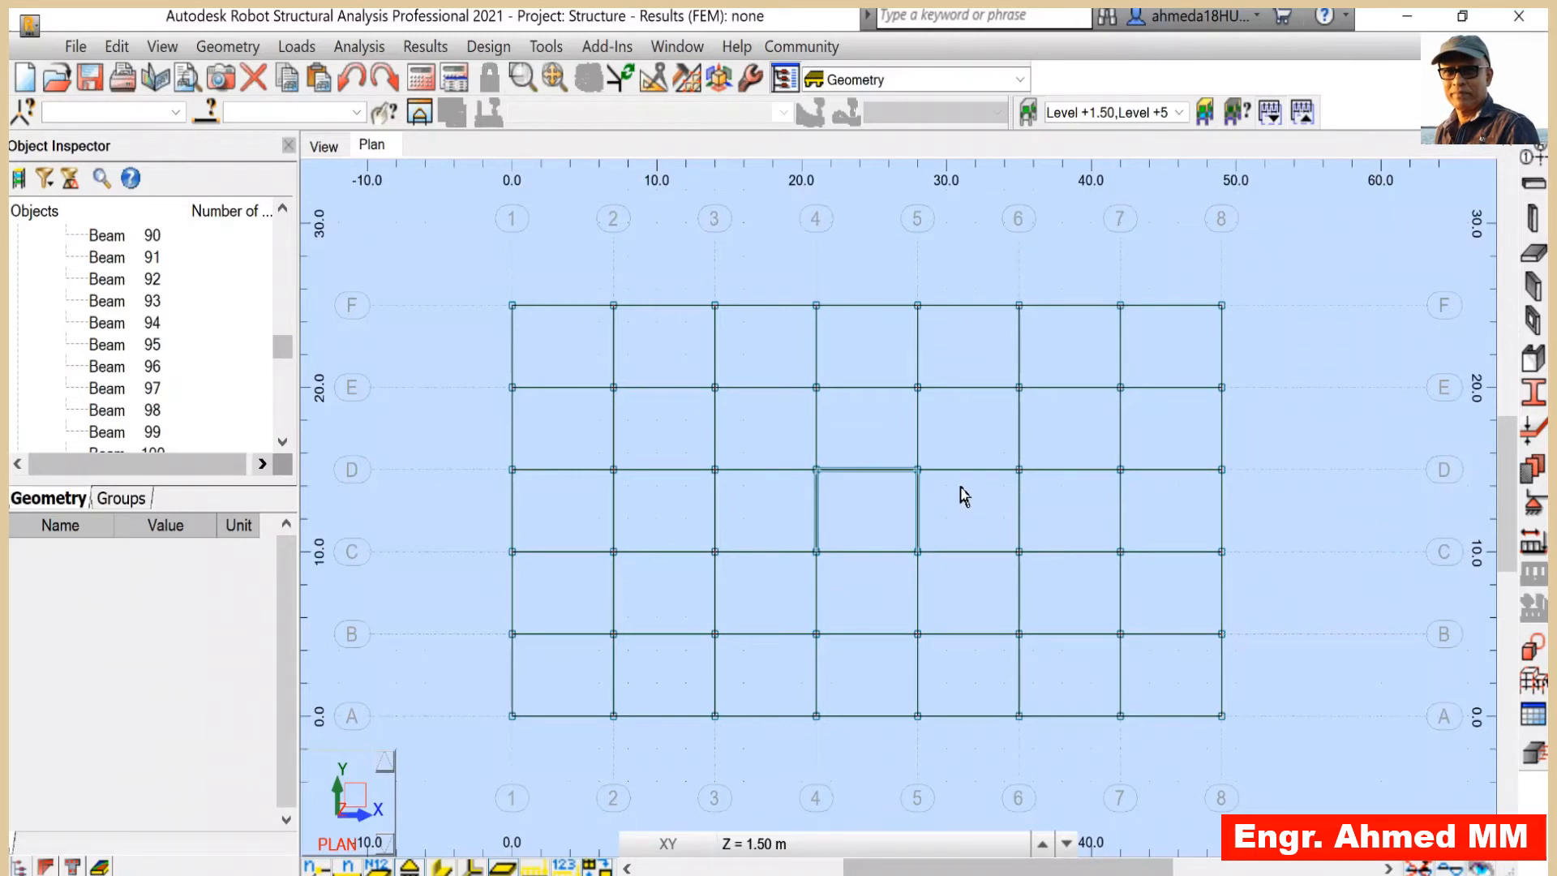
{"action": "left_click_drag", "start_coordinate": [959, 486], "coordinate": [776, 520]}
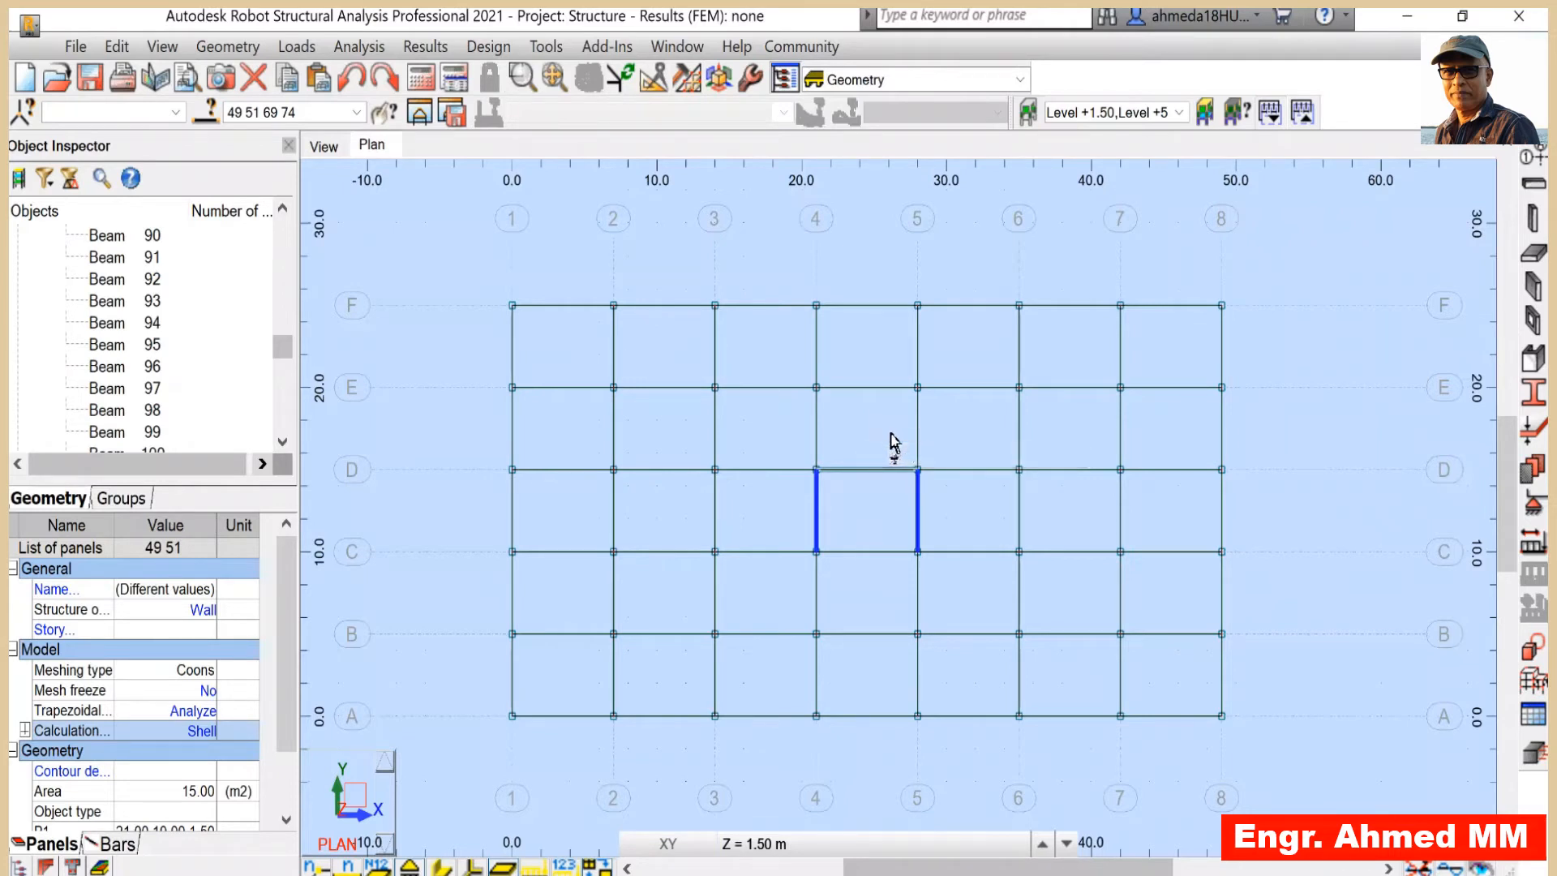
{"action": "left_click_drag", "start_coordinate": [890, 435], "coordinate": [841, 537]}
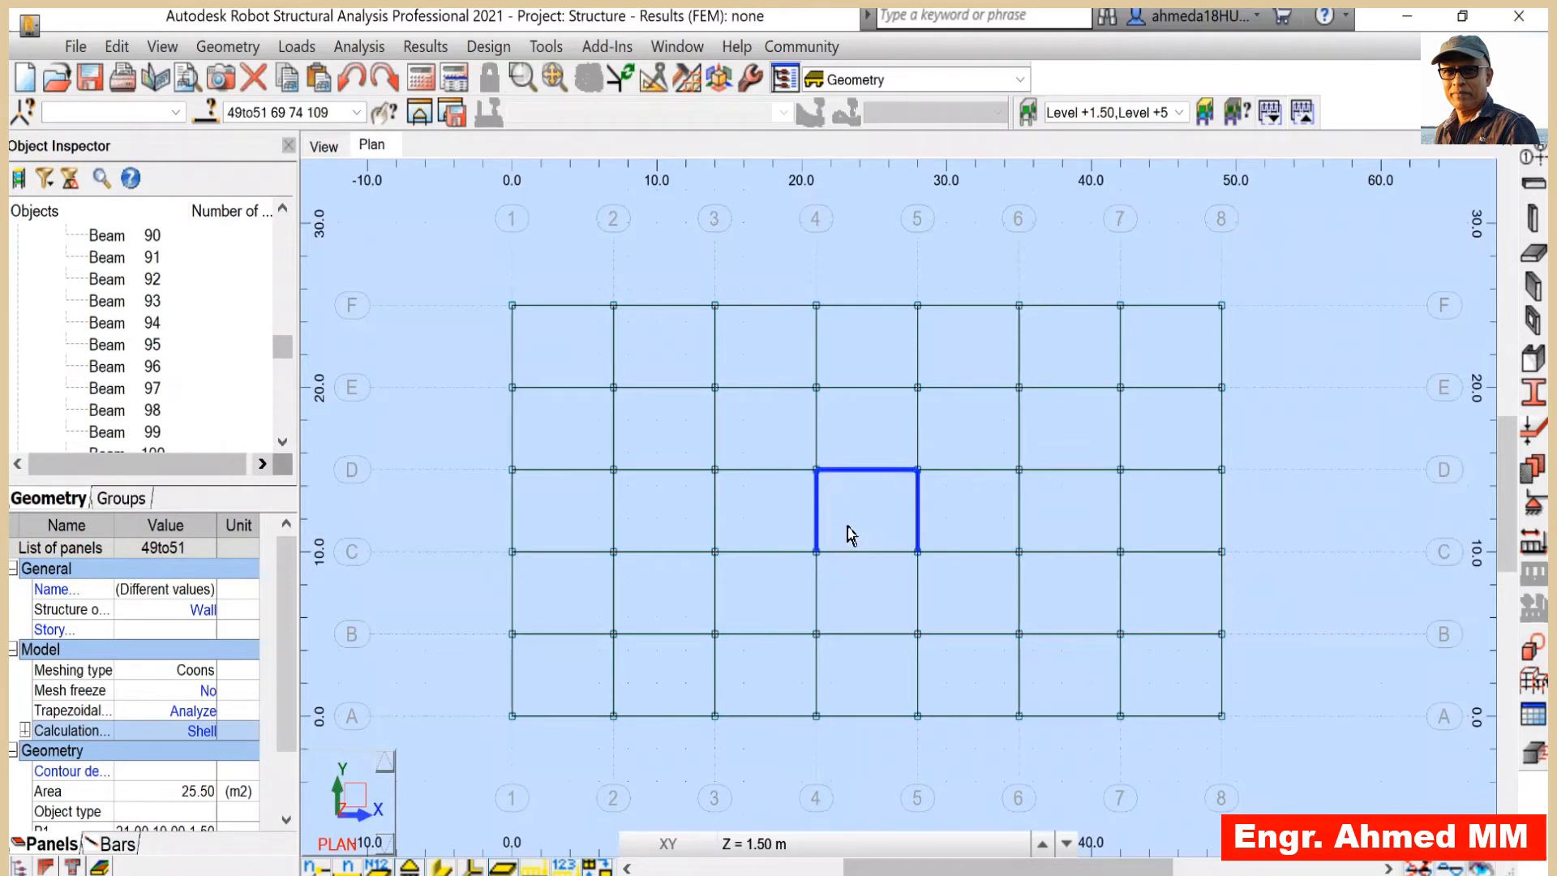
- In the 3D view, add the four columns at the corners of the core walls to the selection
{"action": "left_click", "coordinate": [327, 150]}
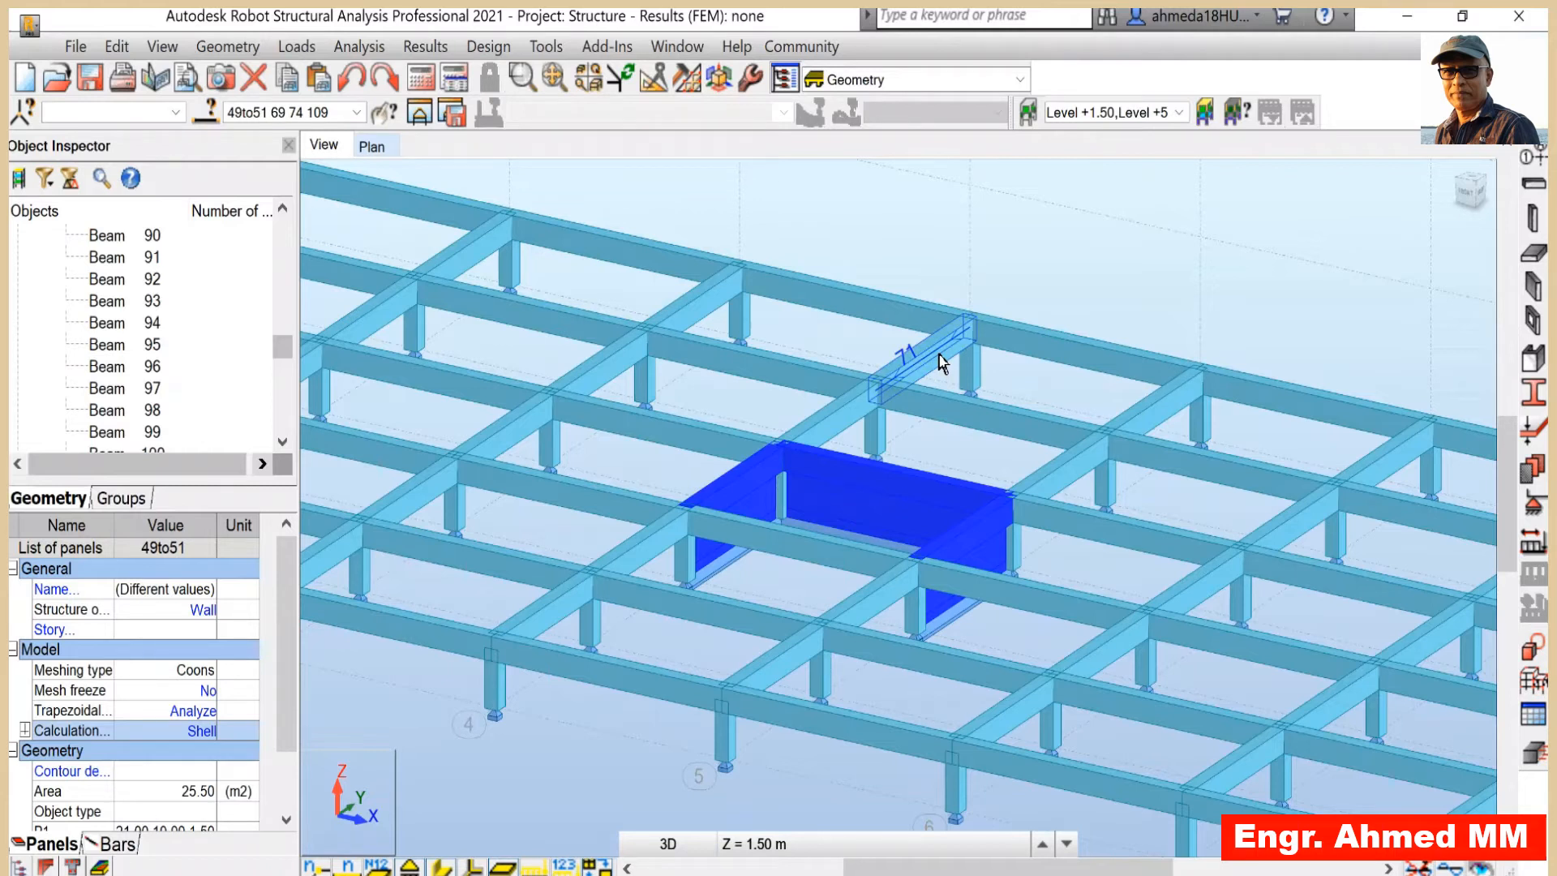
{"action": "left_click", "coordinate": [1018, 559], "text": "ctrl"}
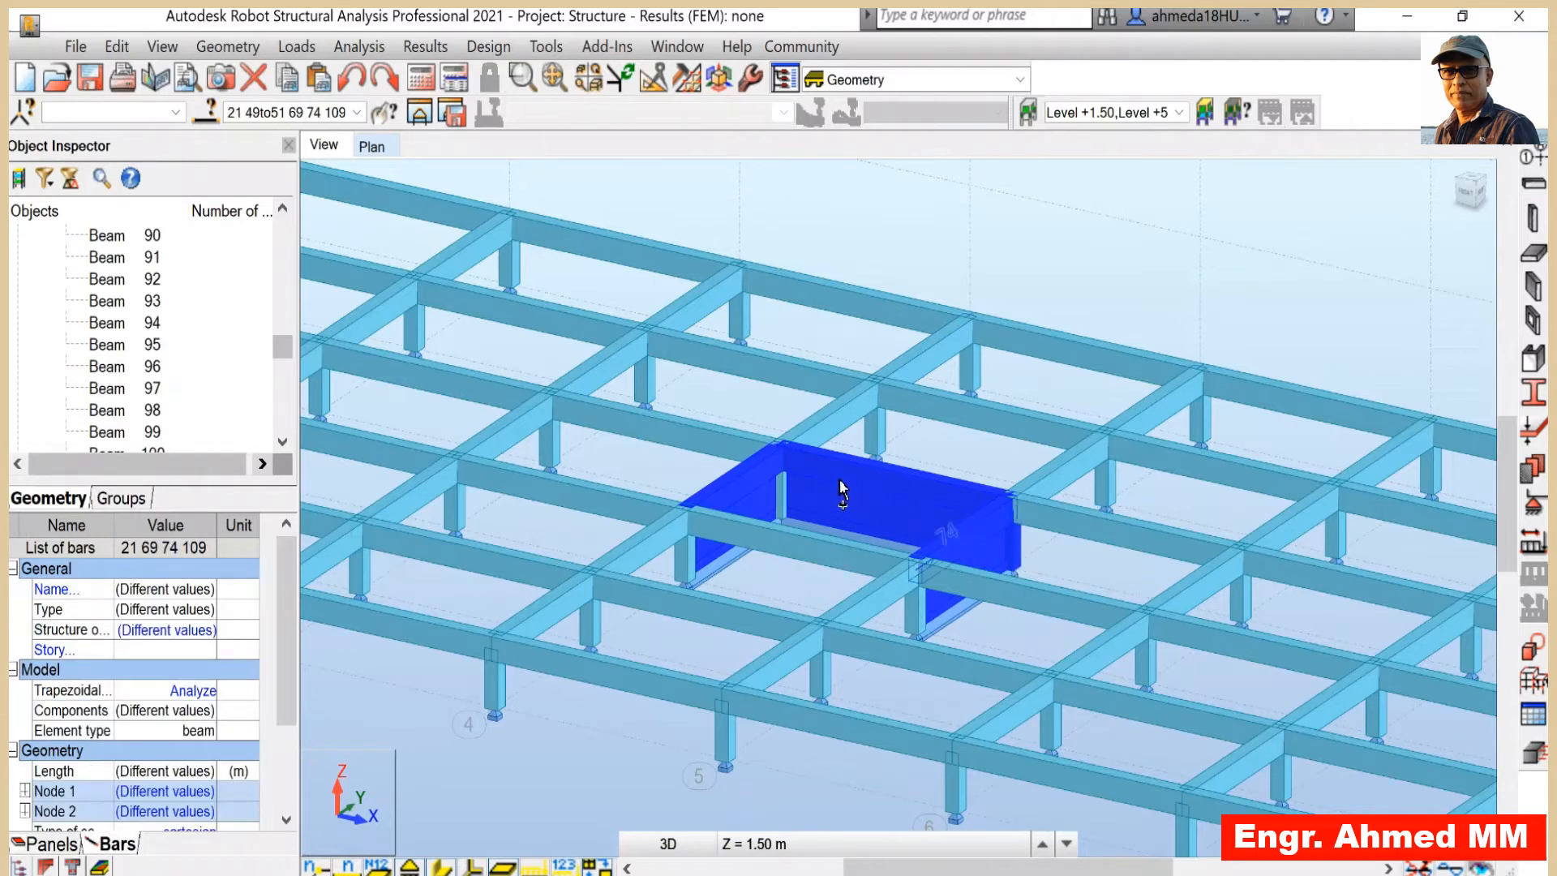
{"action": "left_click", "coordinate": [786, 493], "text": "ctrl"}
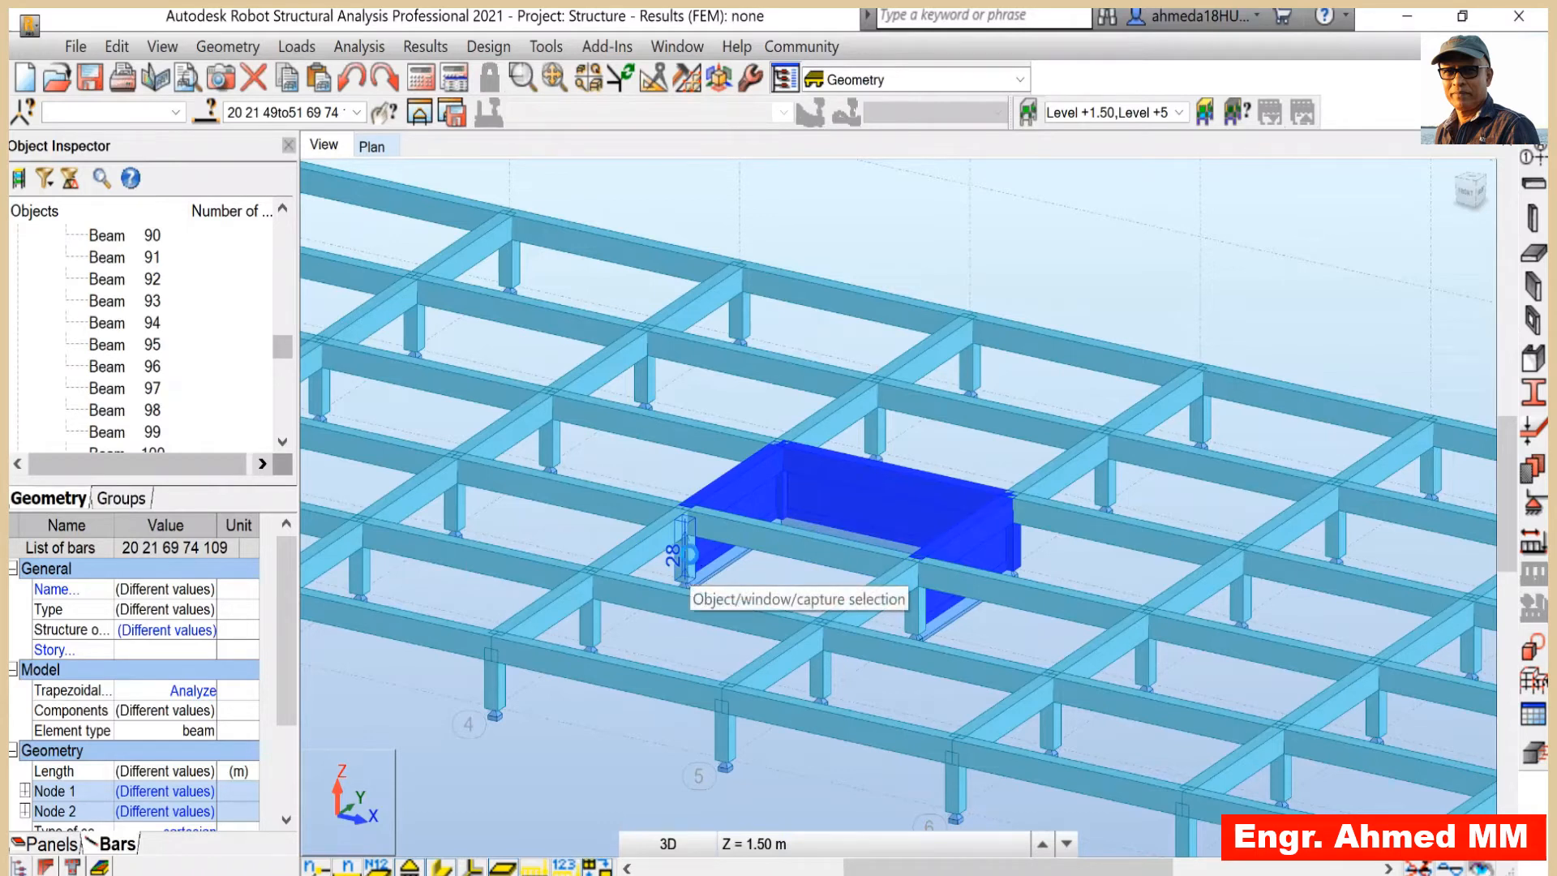
{"action": "left_click", "coordinate": [692, 562], "text": "ctrl"}
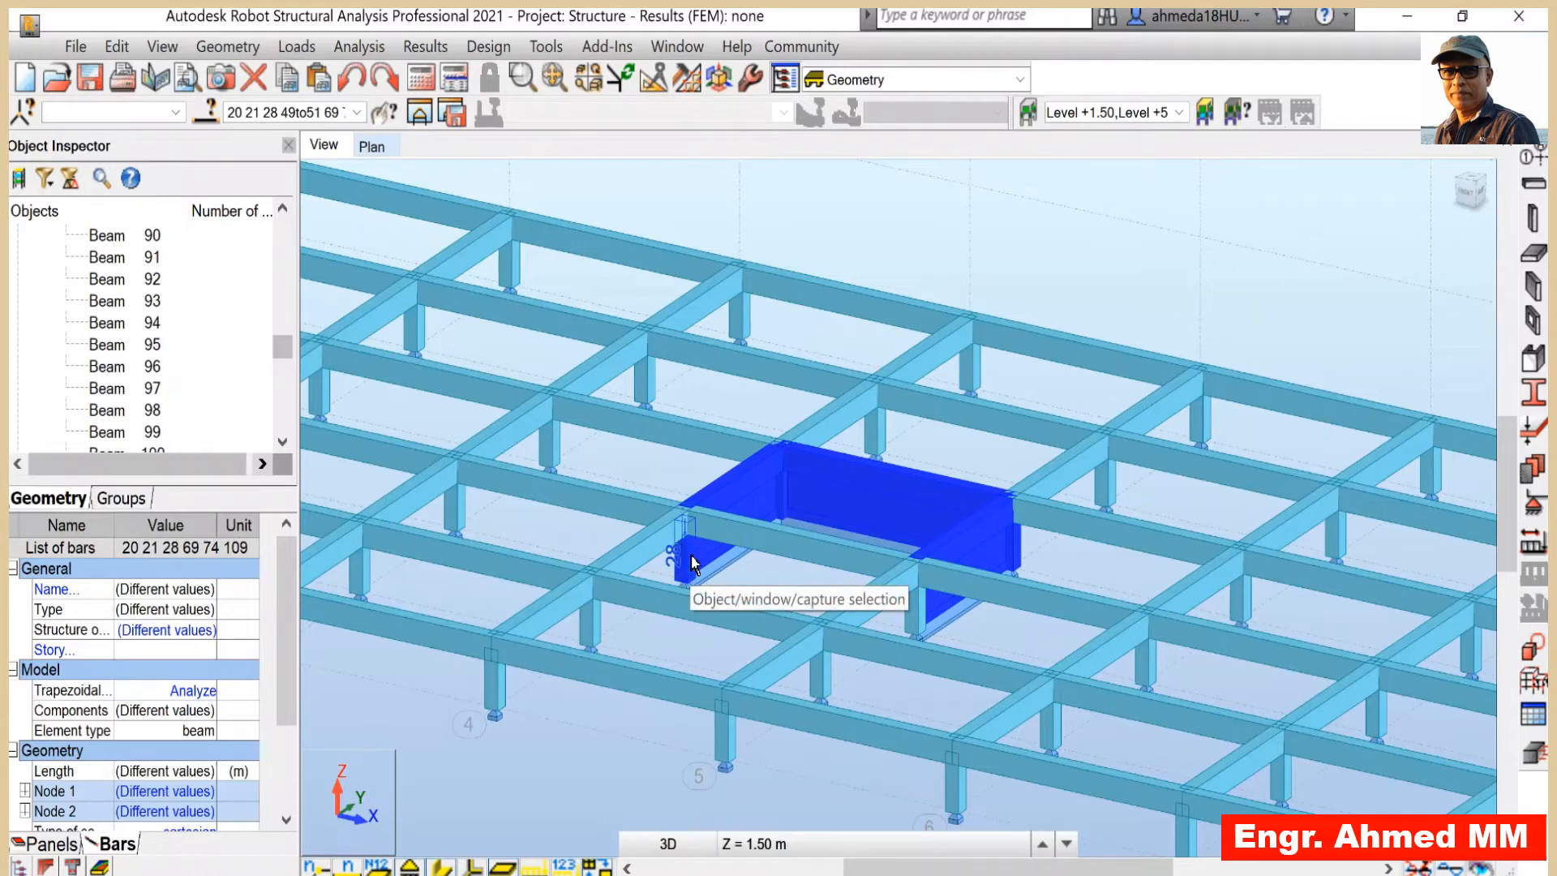
{"action": "left_click", "coordinate": [924, 614], "text": "ctrl"}
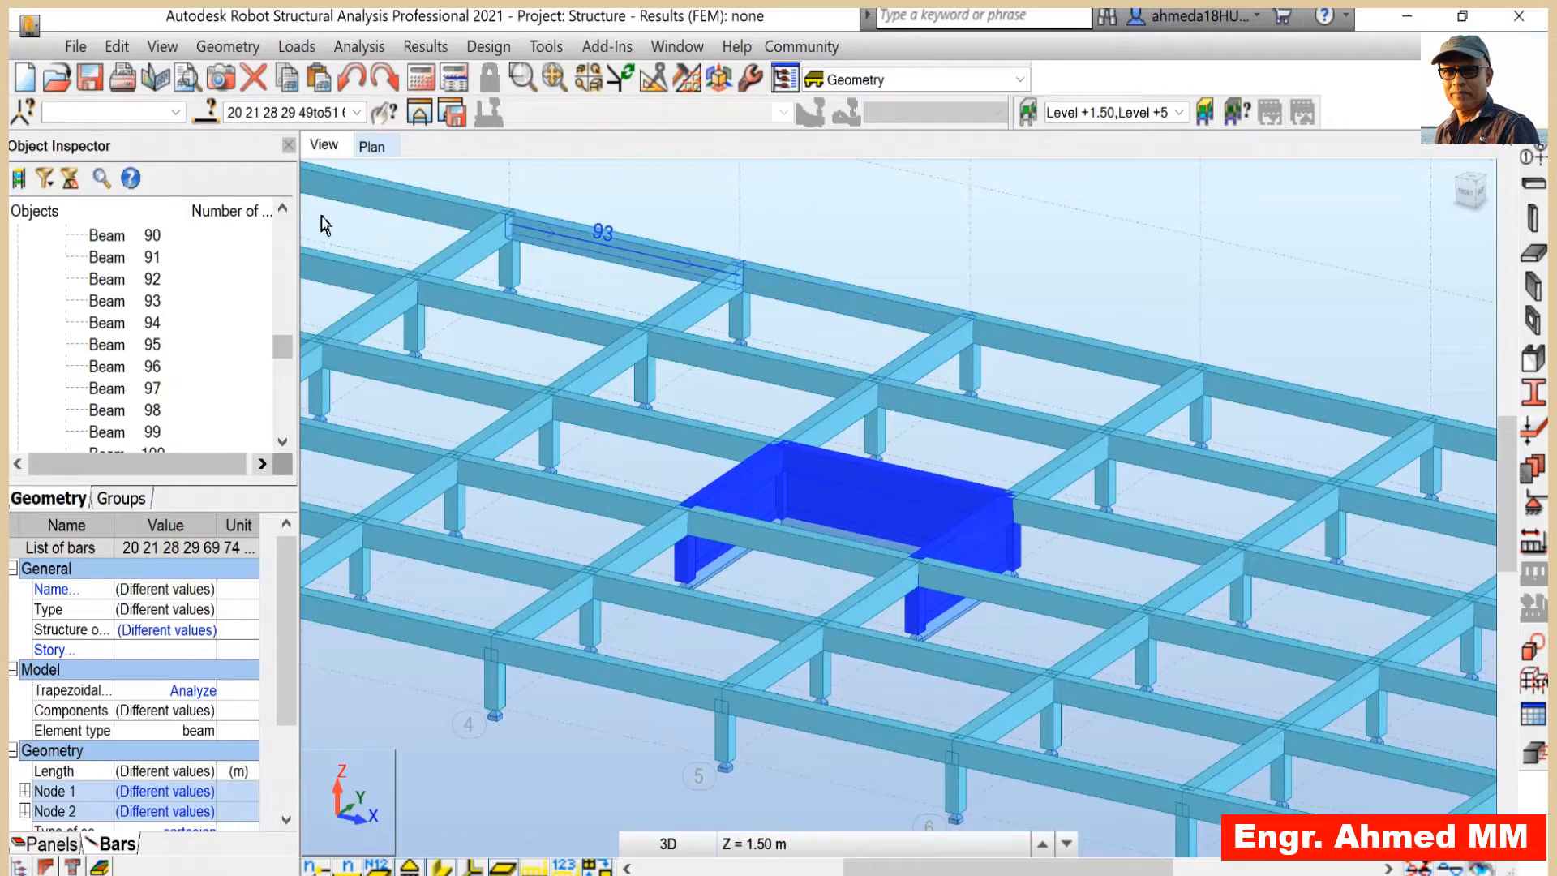
- Remove the wall panels from the selection and delete the remaining selected beams and columns around the core
{"action": "left_click", "coordinate": [209, 113]}
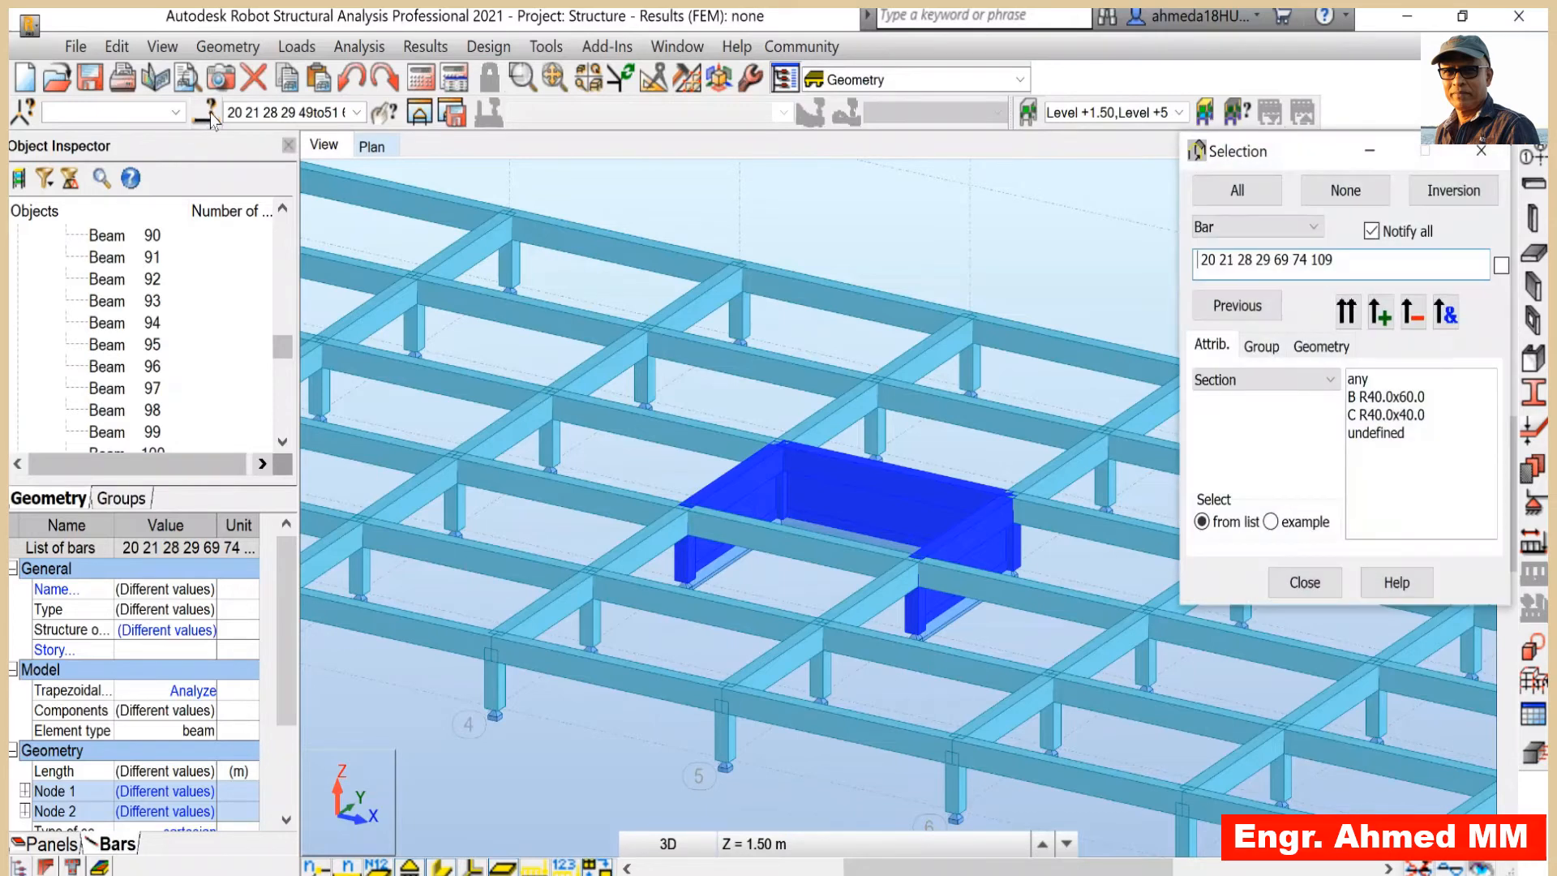
{"action": "left_click", "coordinate": [1315, 231]}
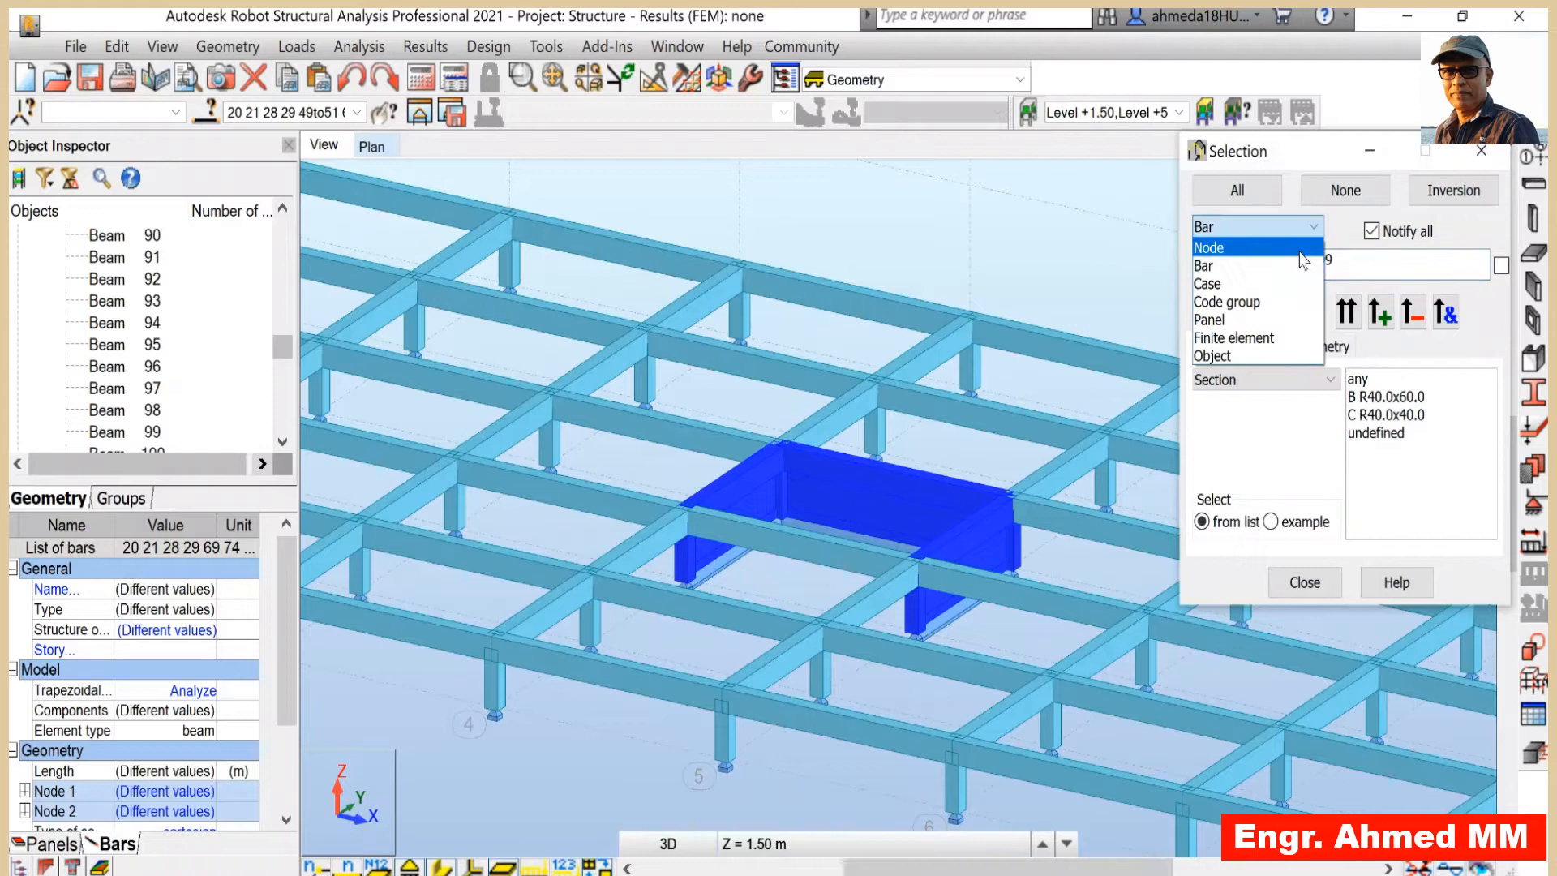
{"action": "left_click", "coordinate": [1223, 321]}
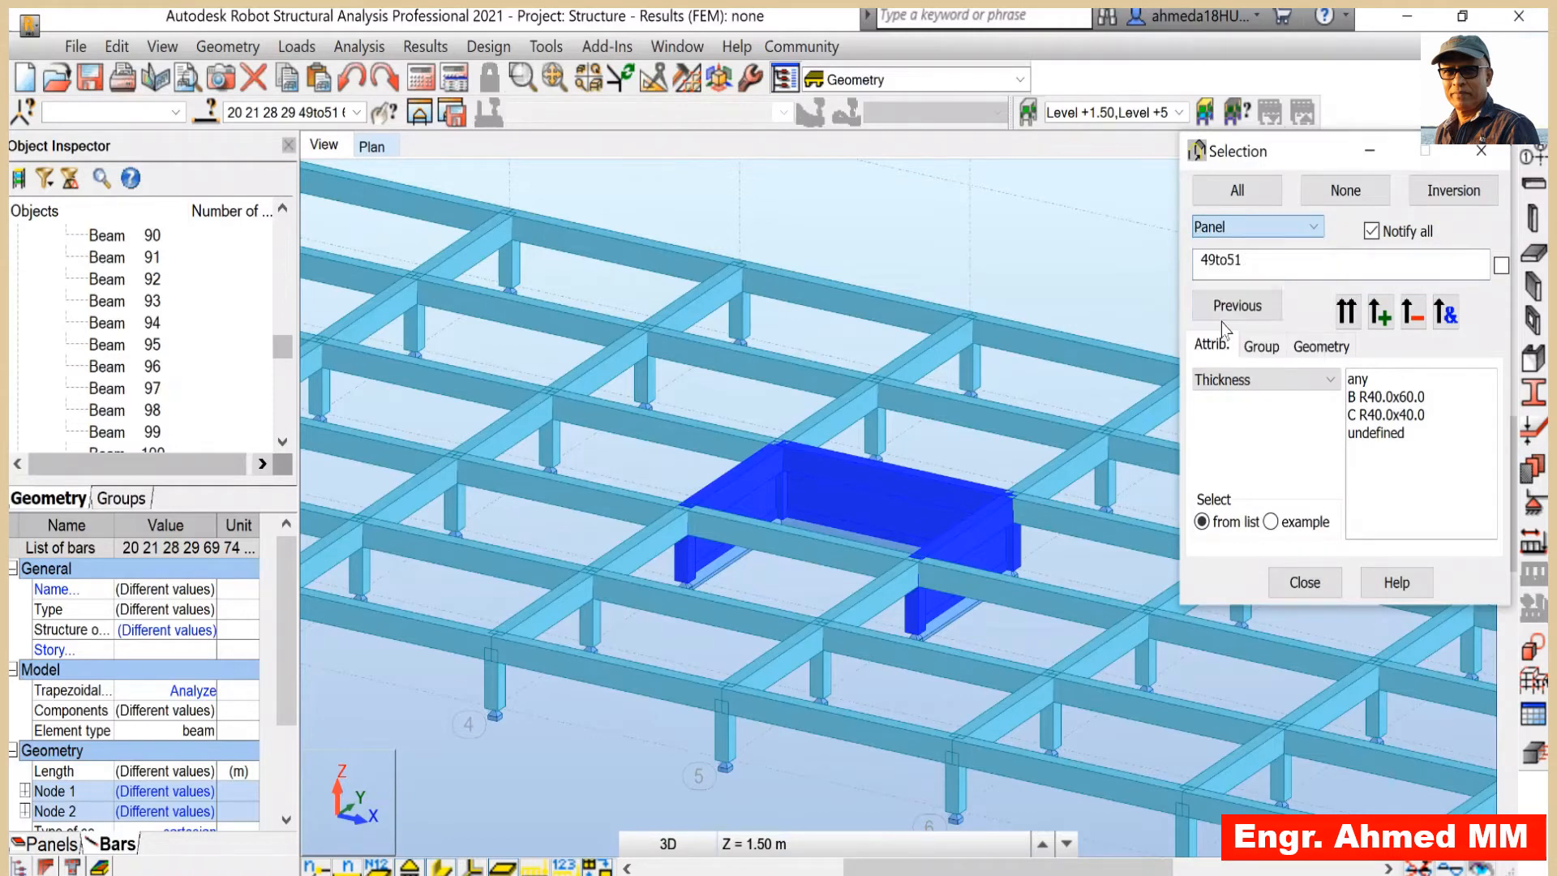
{"action": "left_click", "coordinate": [1349, 192]}
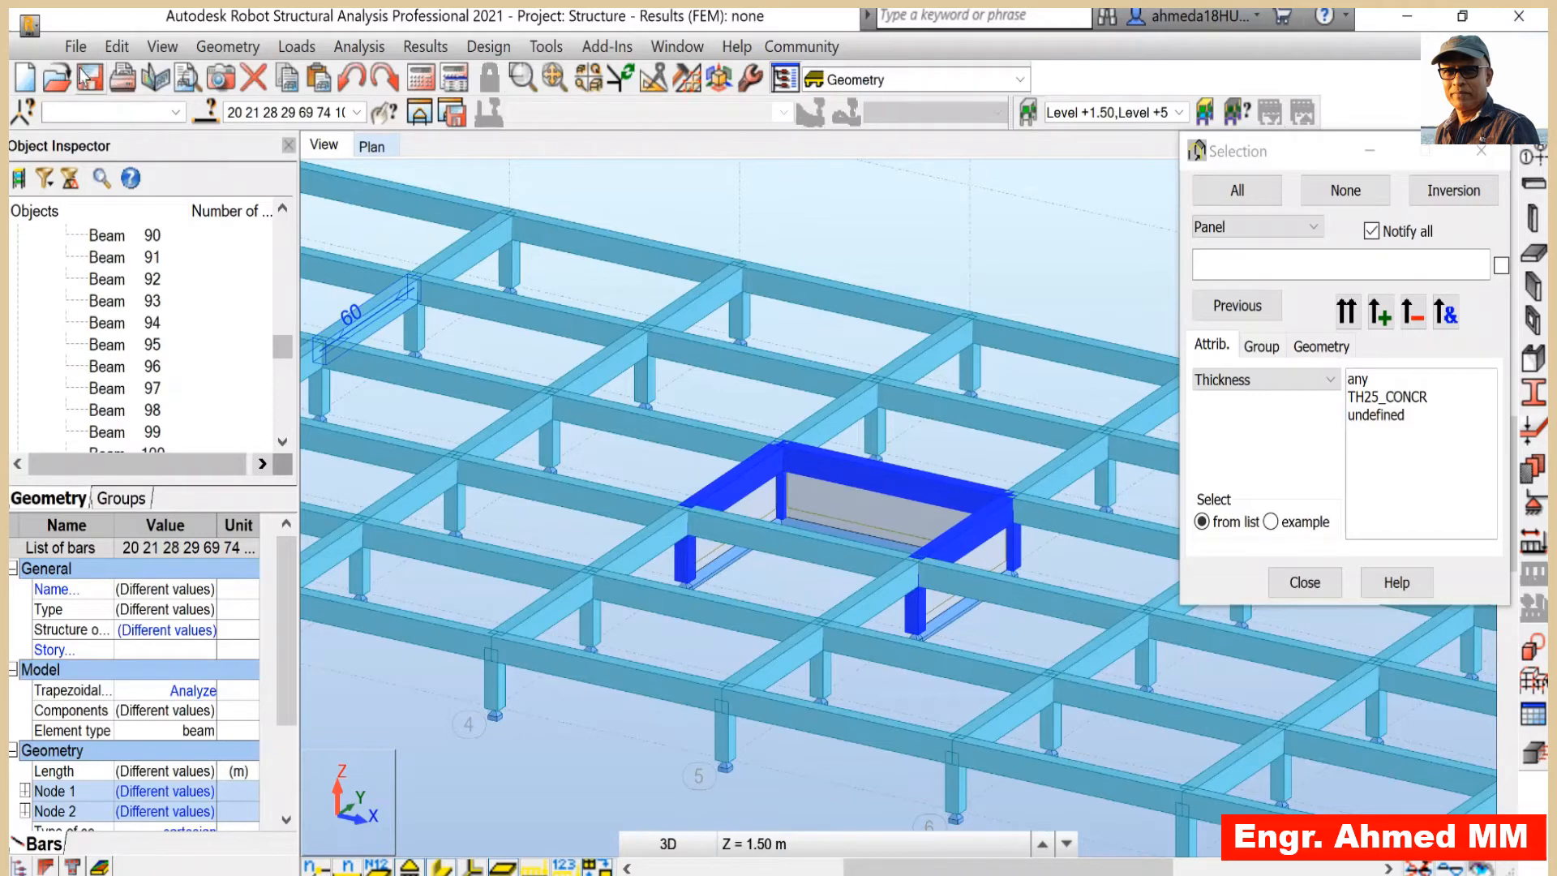
{"action": "left_click", "coordinate": [115, 48]}
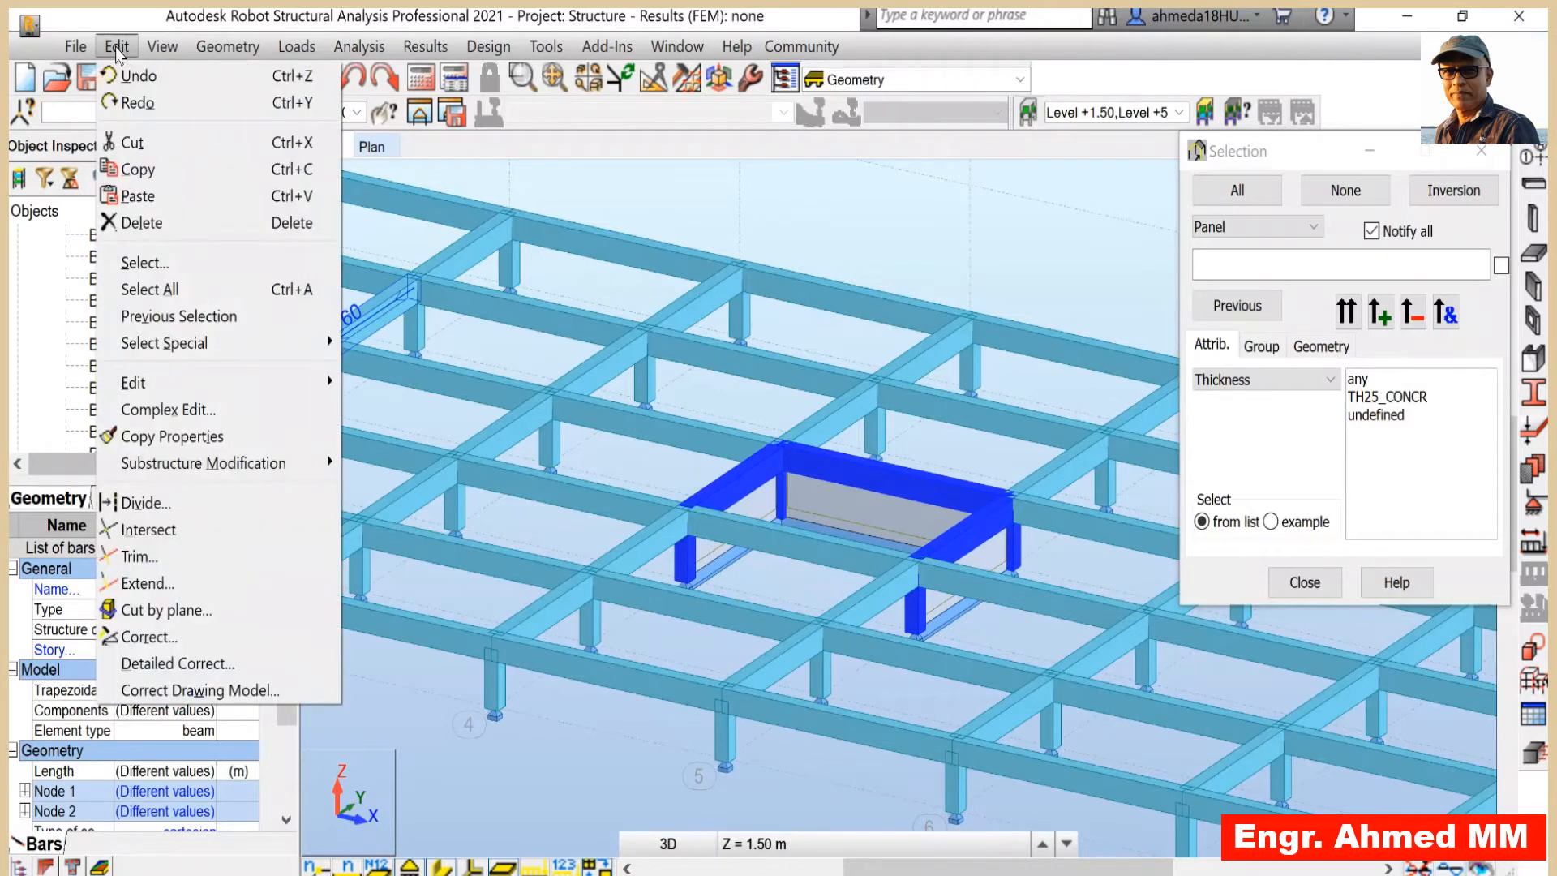
{"action": "left_click", "coordinate": [176, 227]}
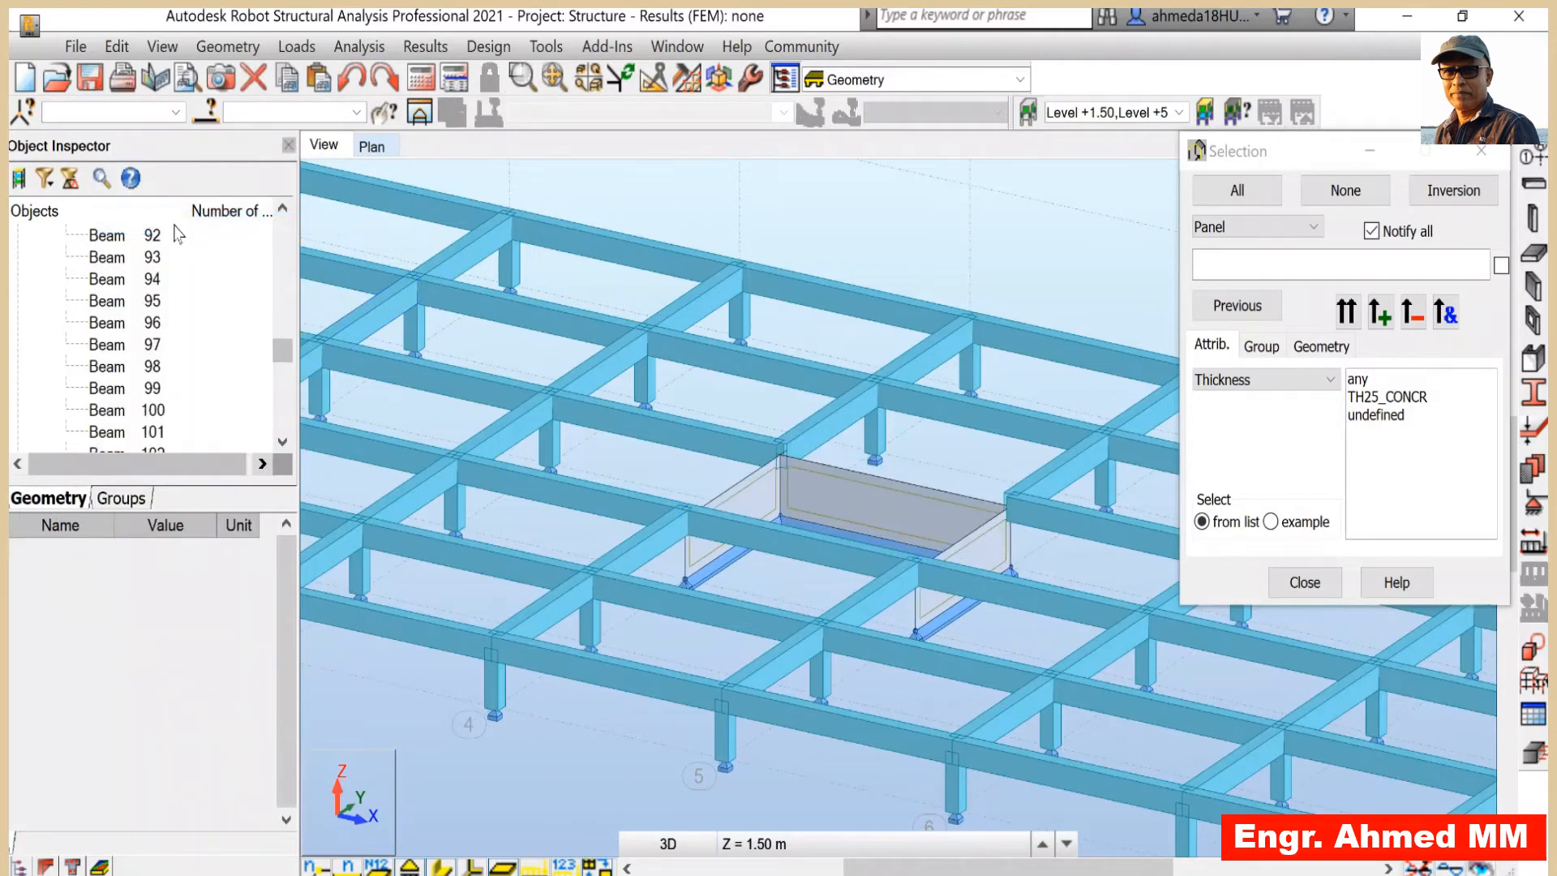
{"action": "left_click", "coordinate": [1307, 584]}
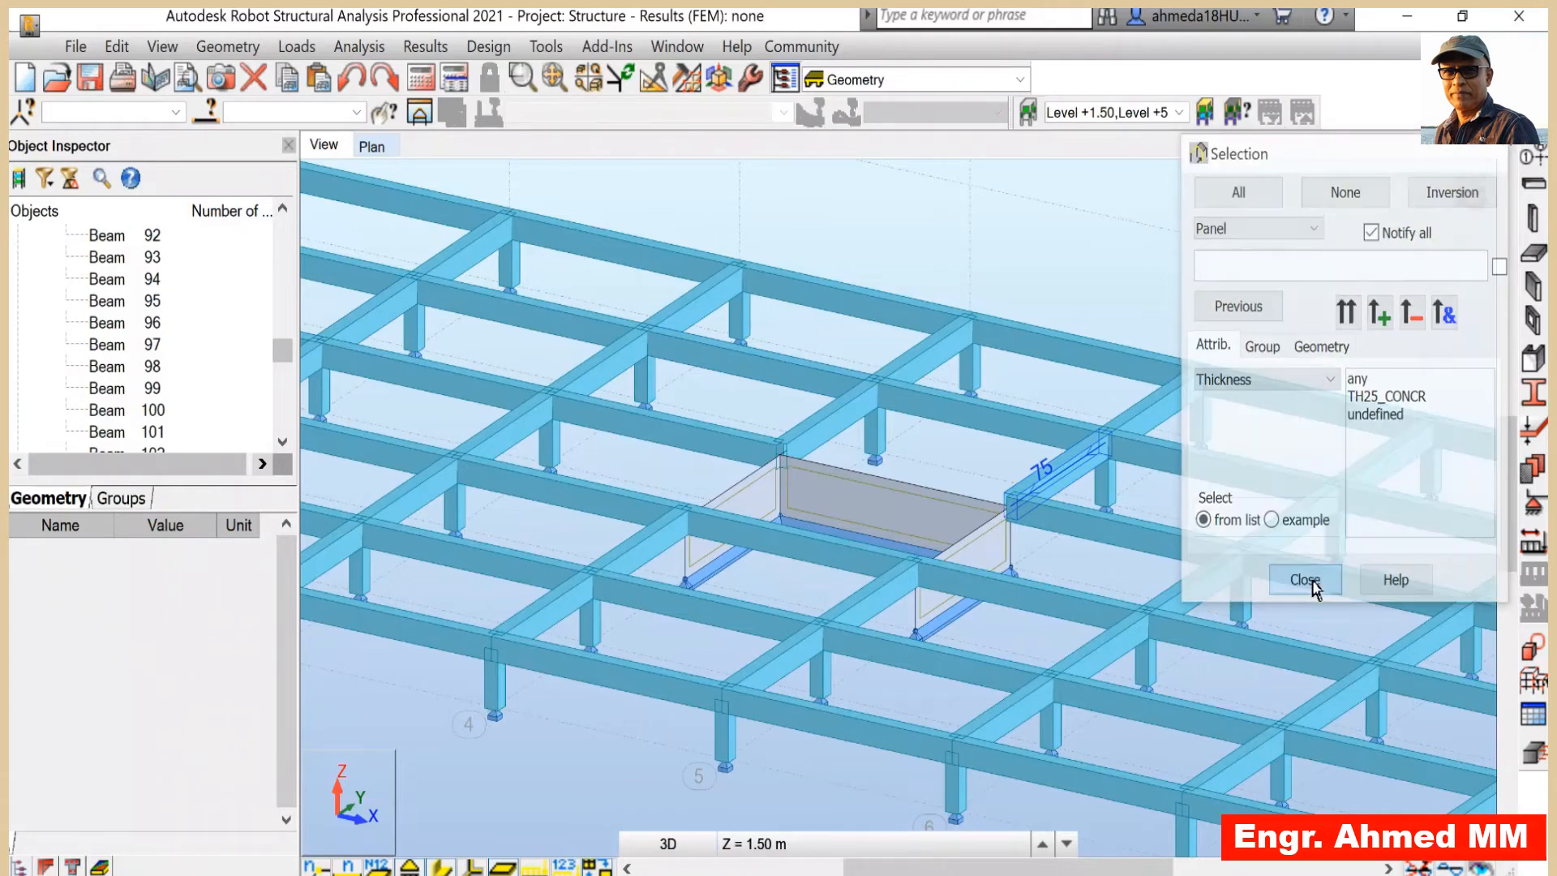
{"action": "scroll", "coordinate": [1253, 261], "scroll_direction": "down", "scroll_amount": 1}
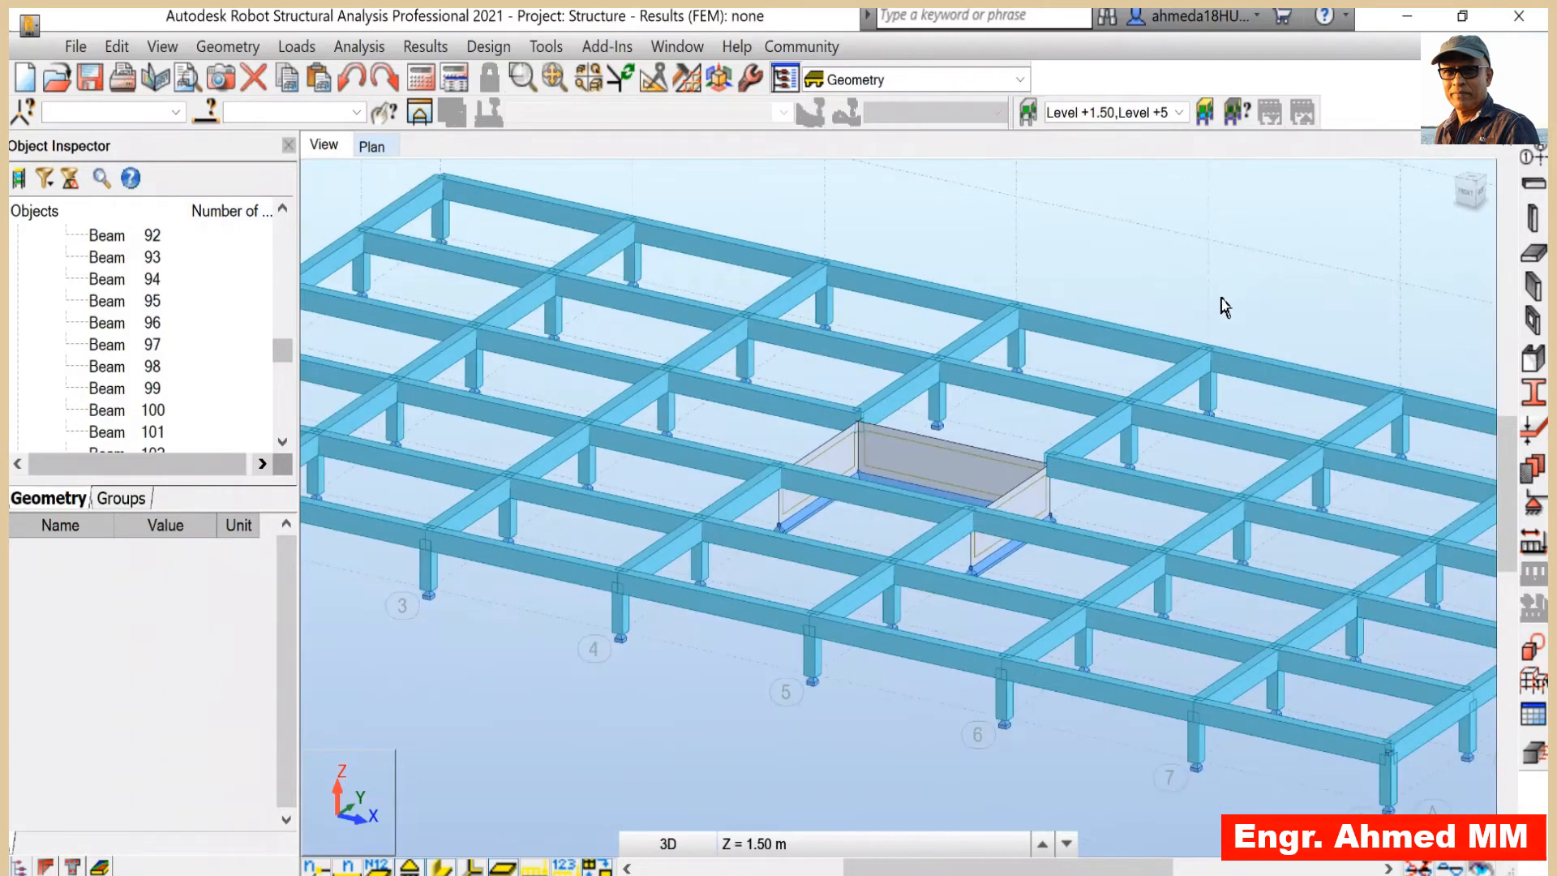
{"action": "scroll", "coordinate": [961, 579], "scroll_direction": "down", "scroll_amount": 2}
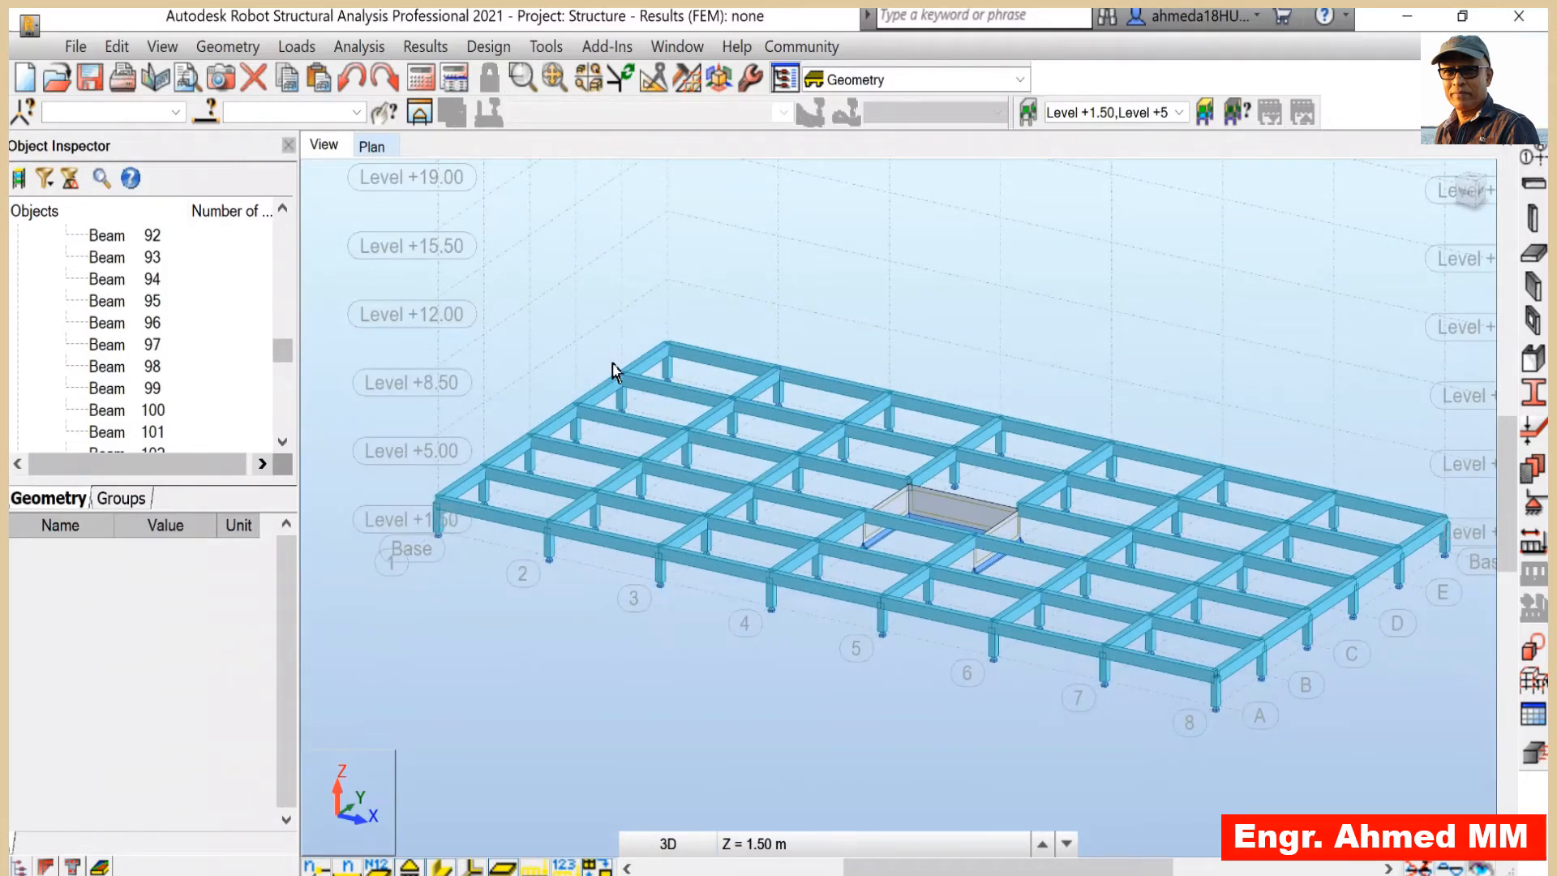
- On the Level +5.00 plan, add an RC column C R40.0x40.0, 3.50 m high and oriented downward, at axes 1 and F
{"action": "left_click", "coordinate": [372, 147]}
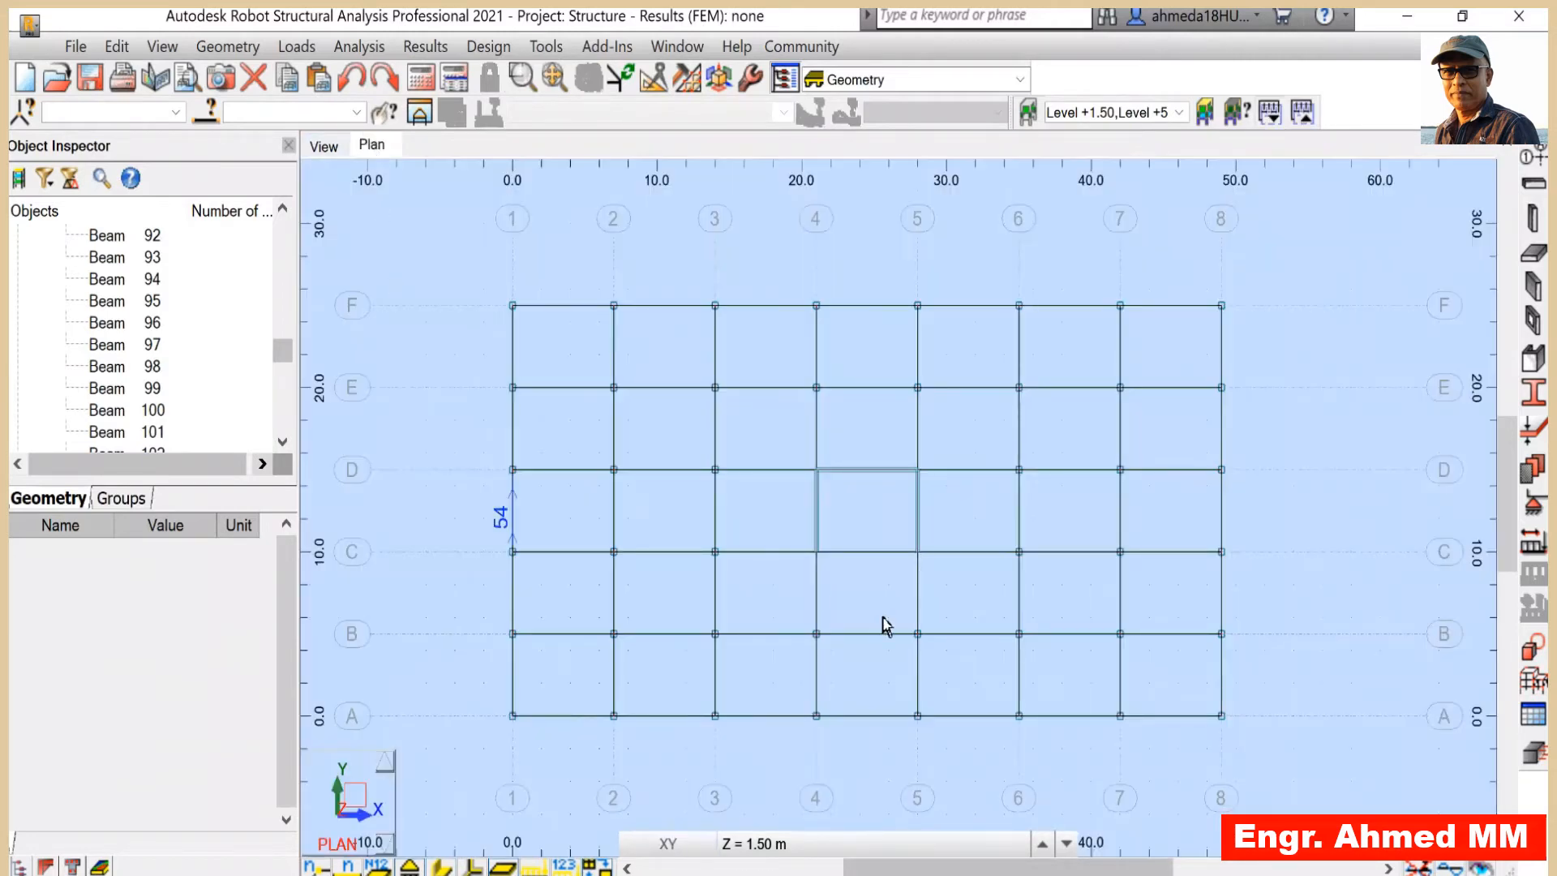
{"action": "left_click", "coordinate": [1066, 844]}
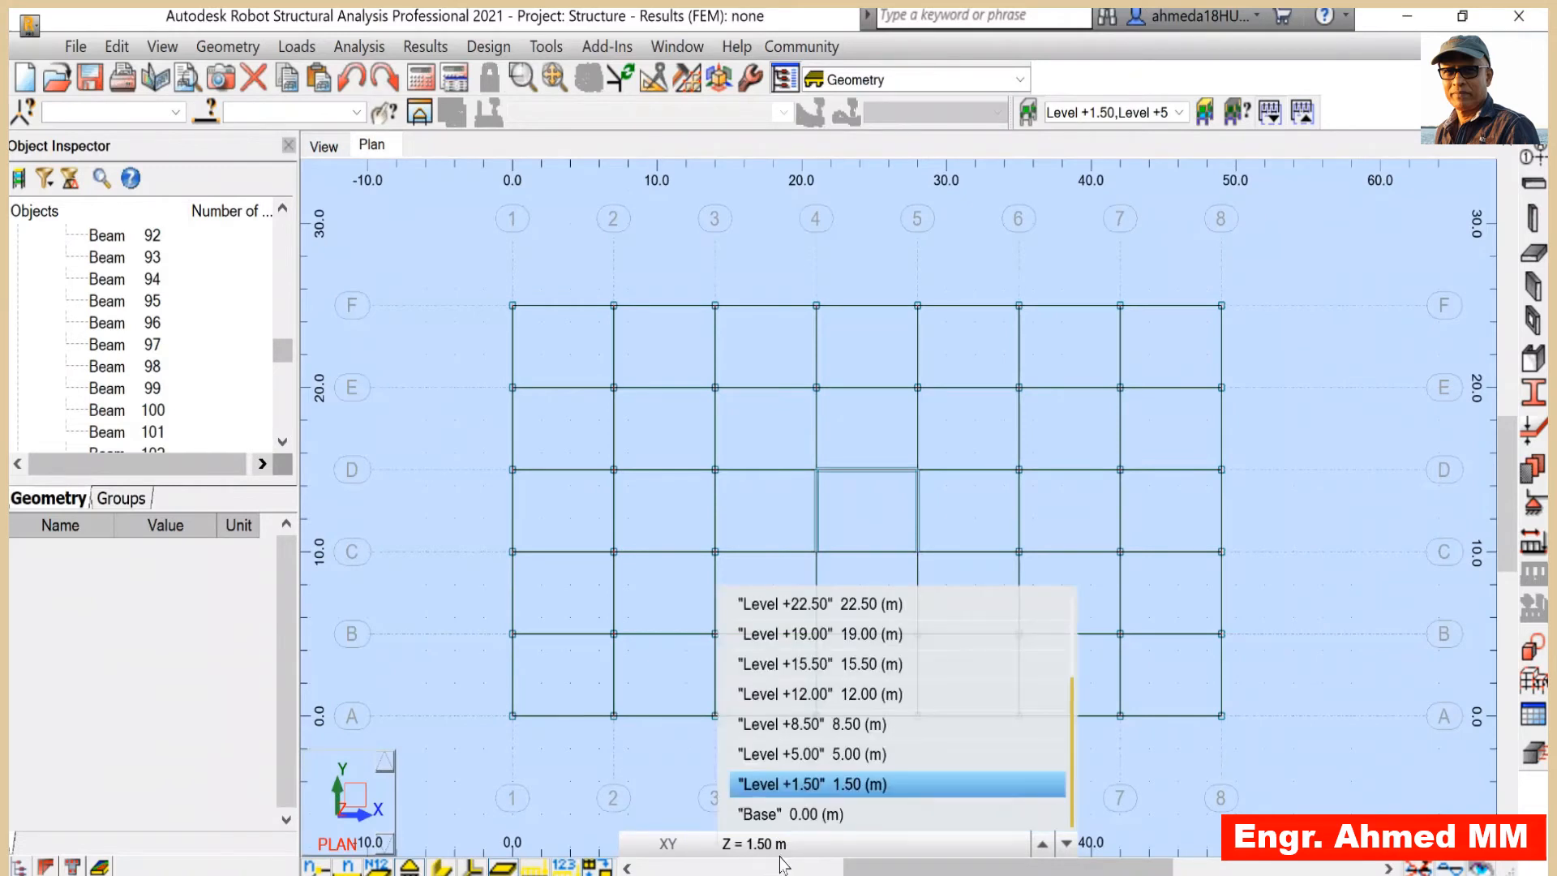
{"action": "left_click", "coordinate": [783, 755]}
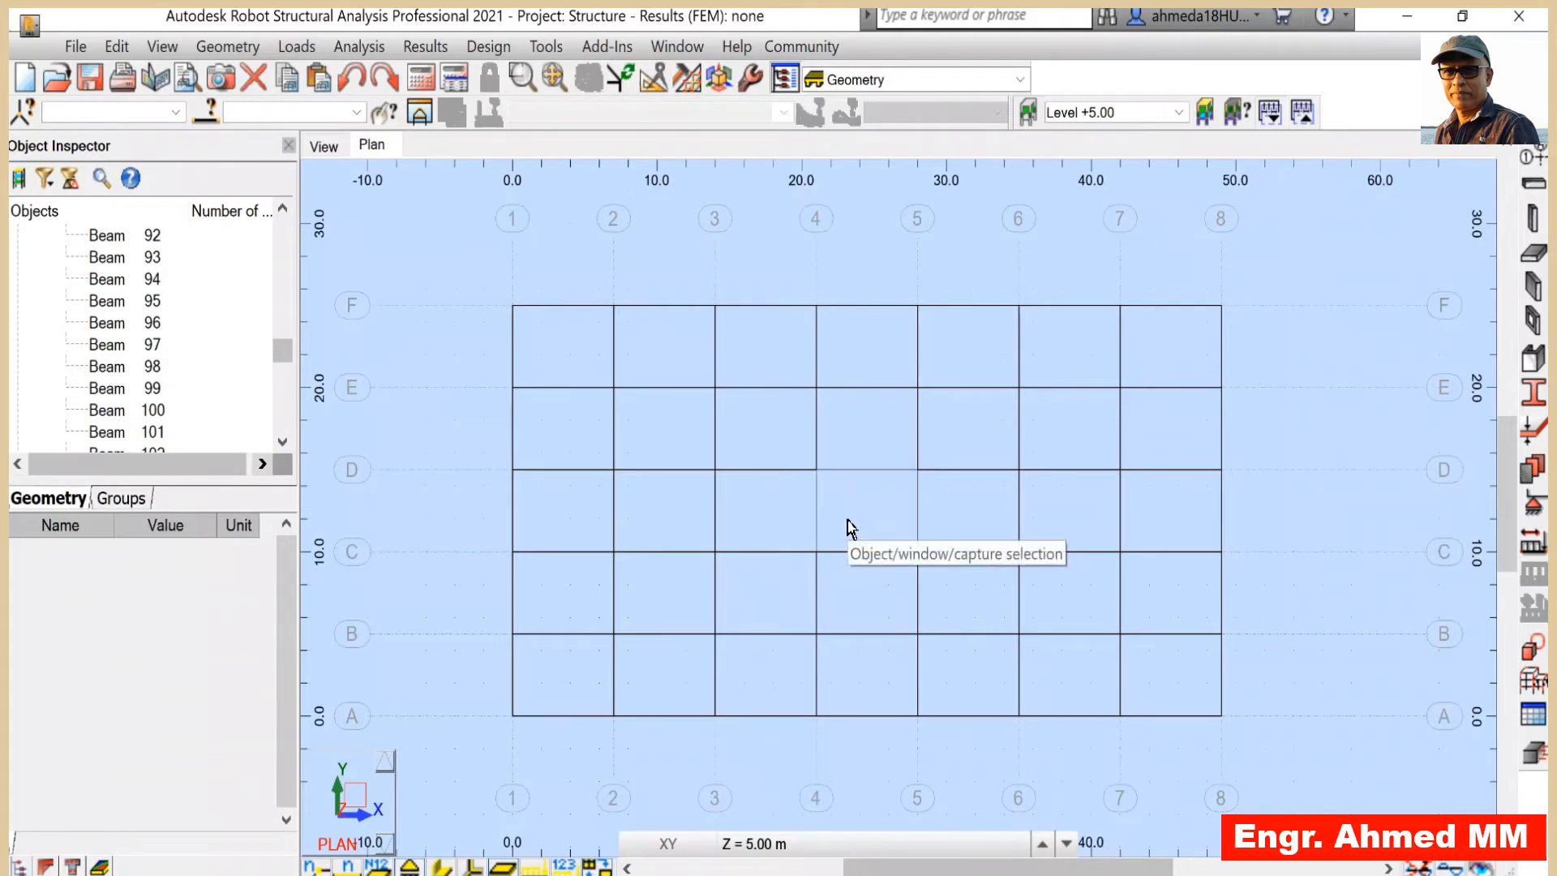
{"action": "left_click", "coordinate": [224, 47]}
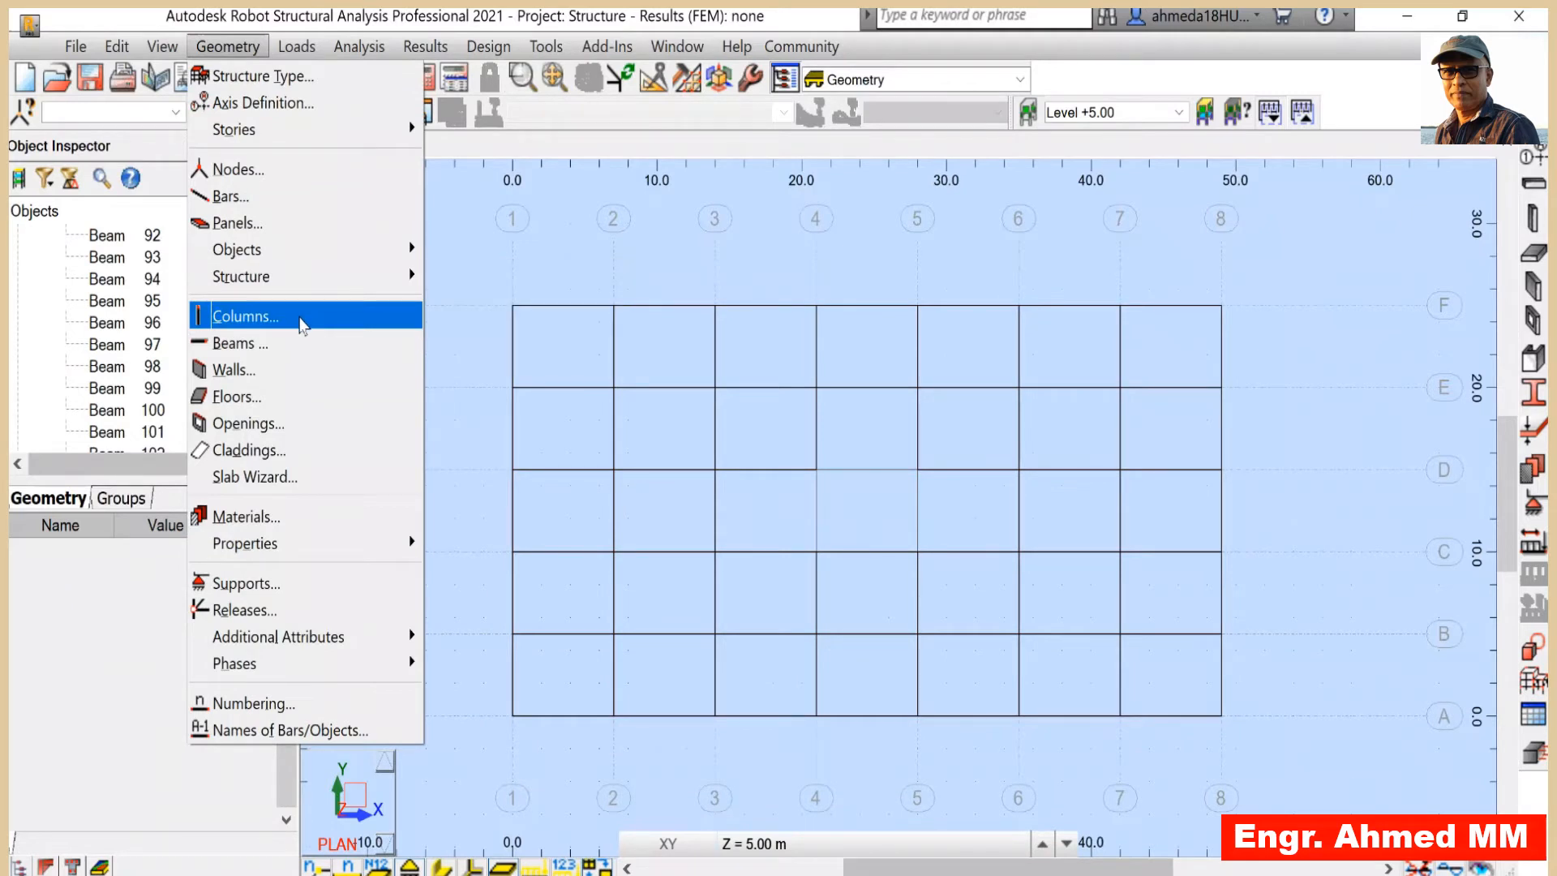
{"action": "left_click", "coordinate": [300, 319]}
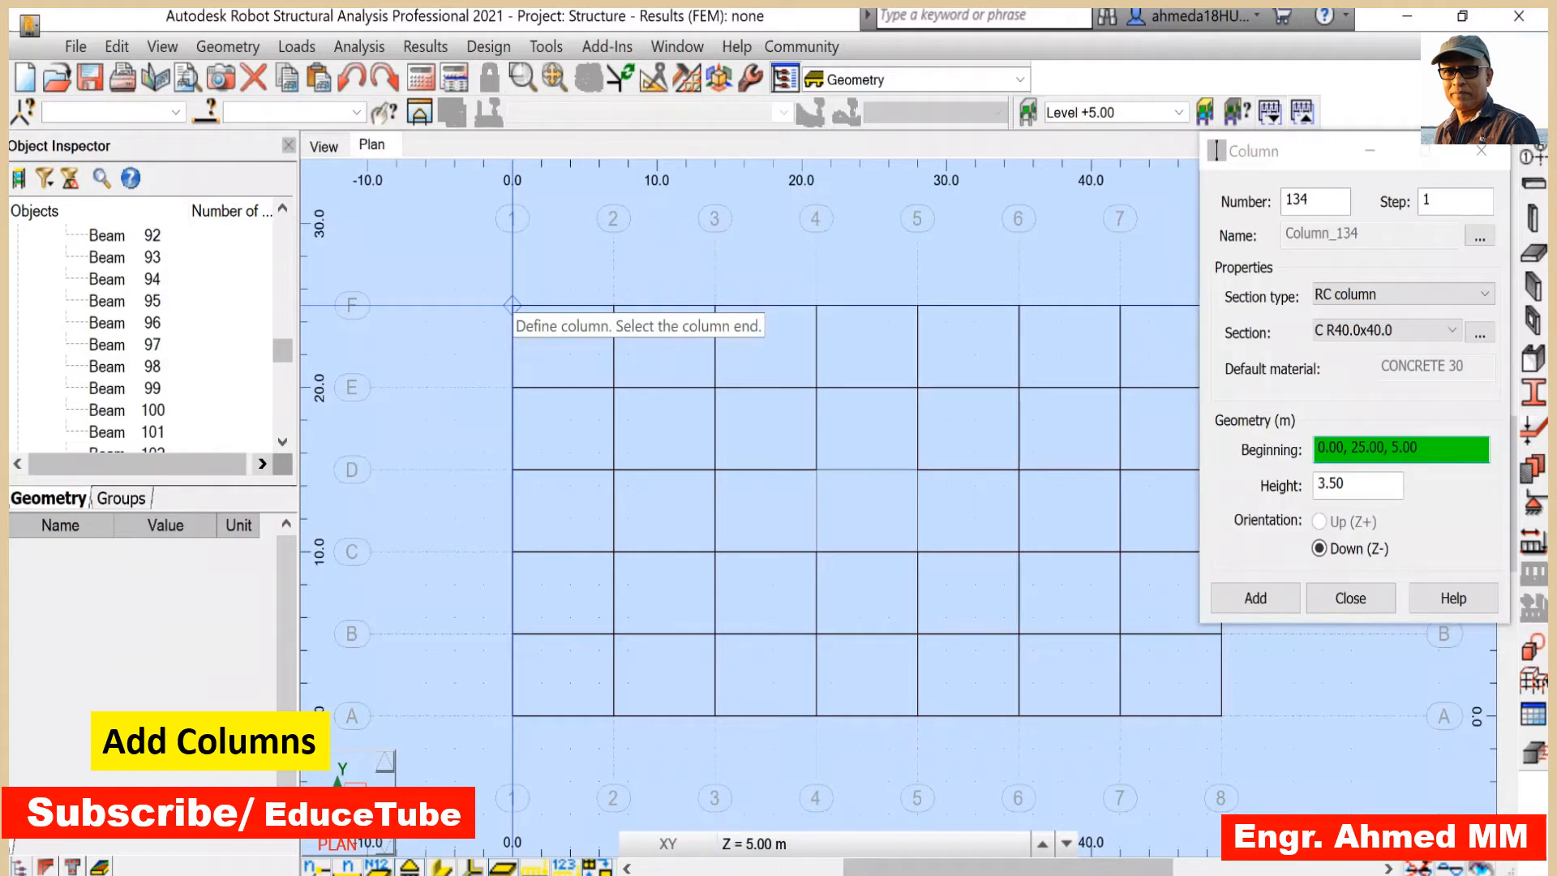
{"action": "left_click", "coordinate": [511, 305]}
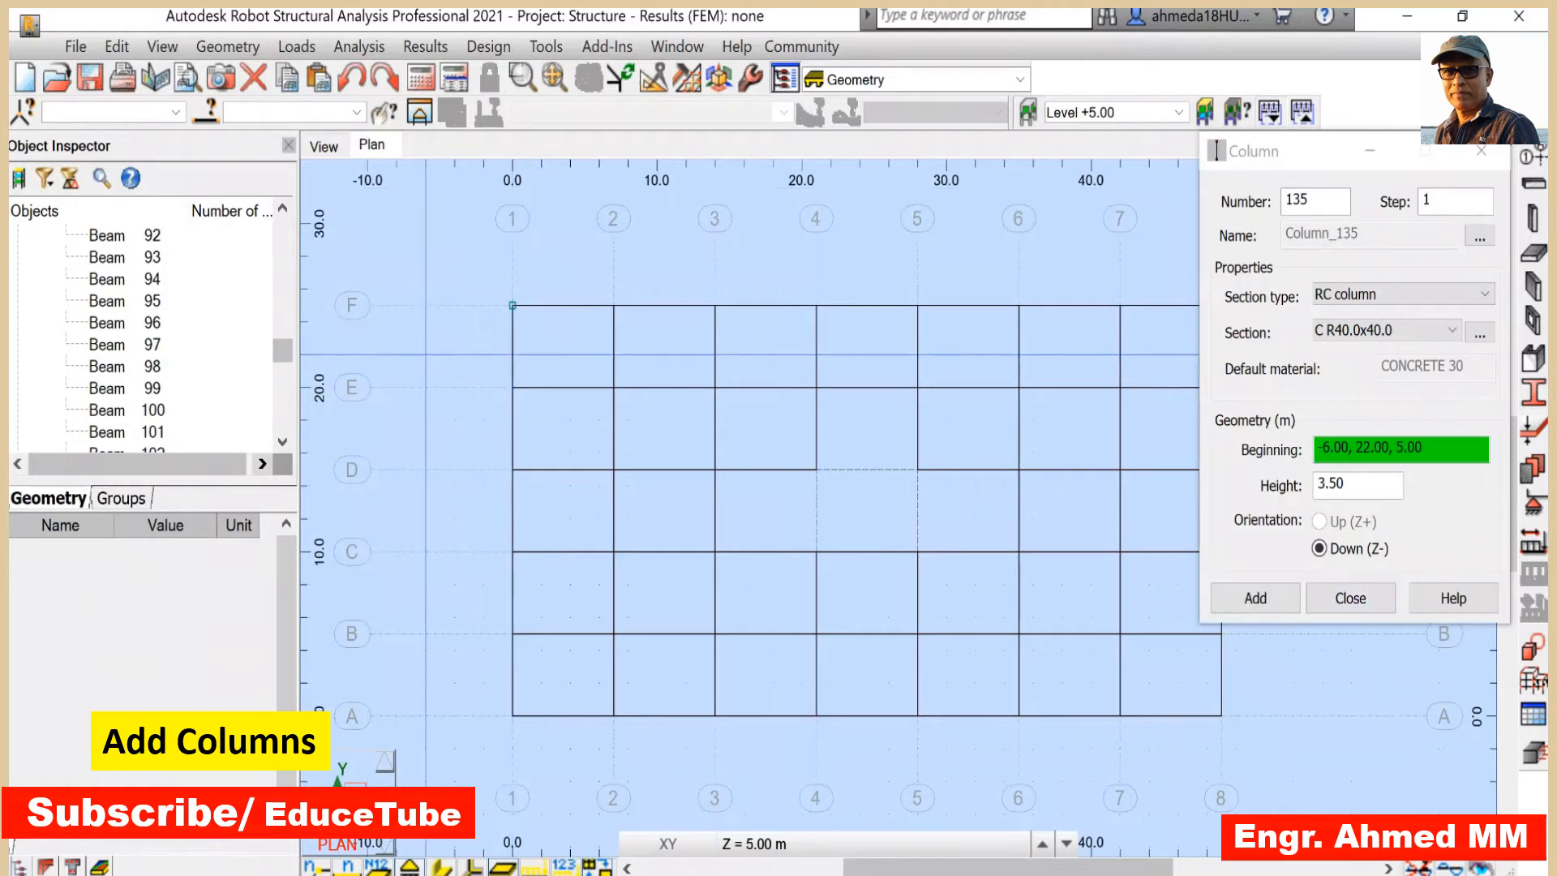
- Select the new column at axes 1 and F and set up a translated copy with 7 repetitions
{"action": "right_click", "coordinate": [437, 350]}
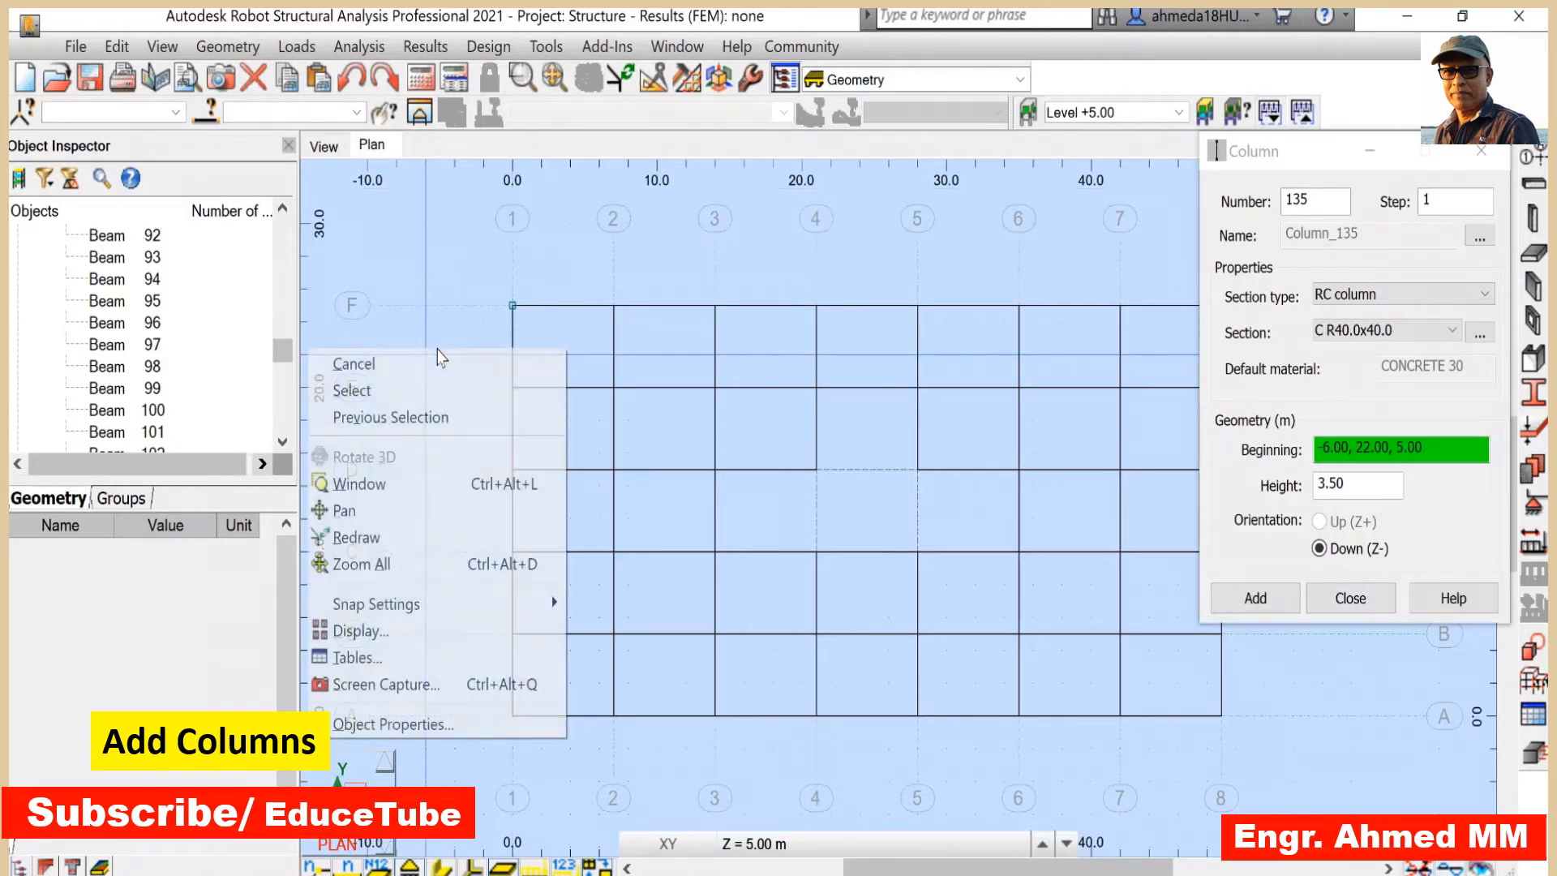
{"action": "left_click", "coordinate": [419, 396]}
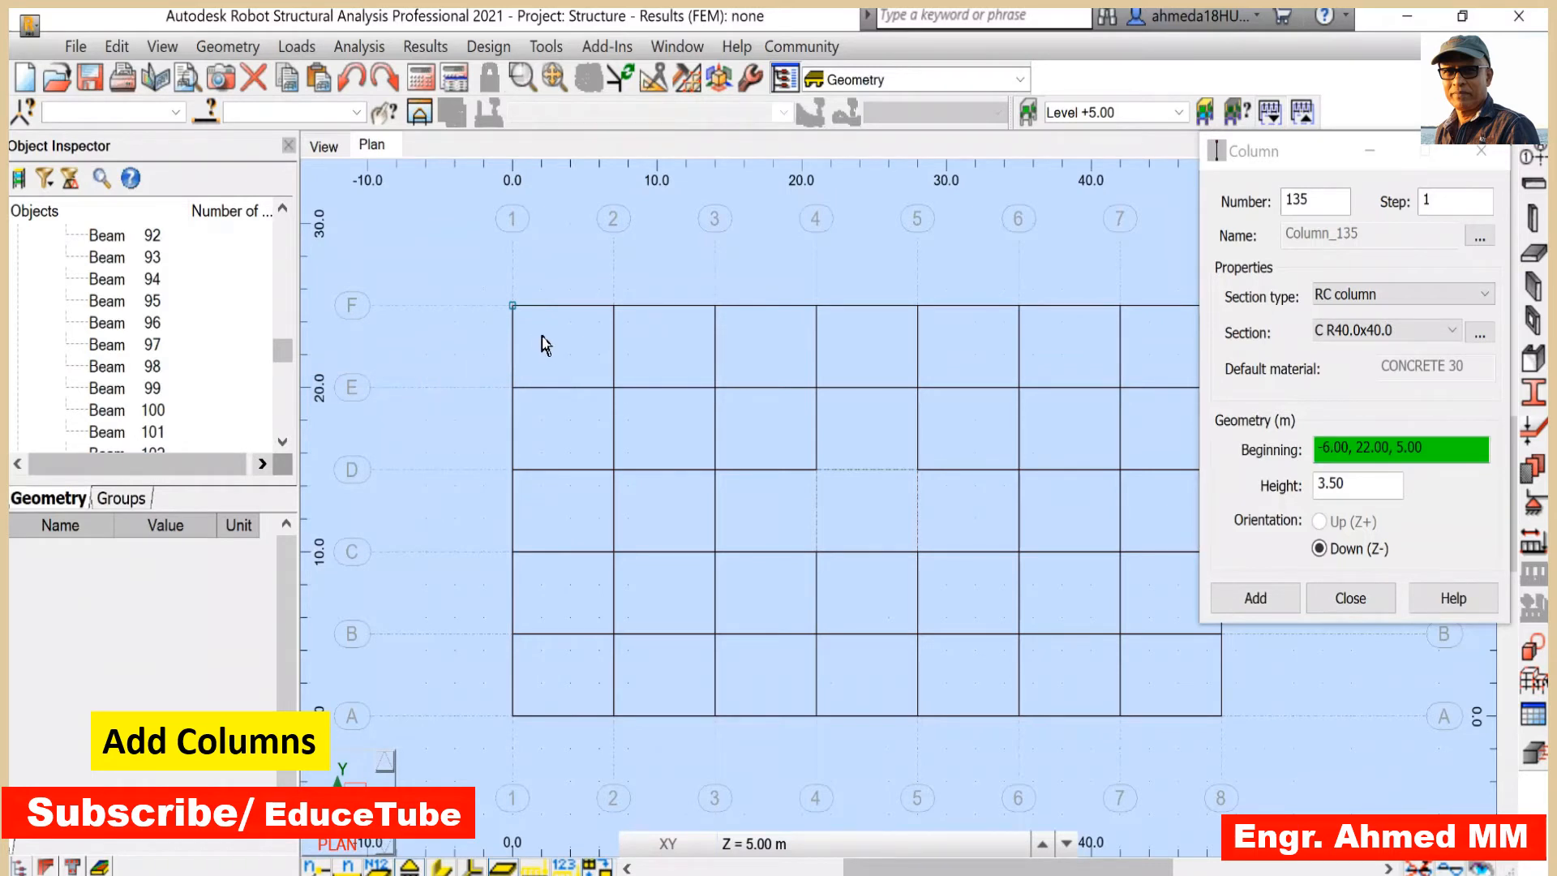
{"action": "left_click_drag", "start_coordinate": [541, 335], "coordinate": [485, 290]}
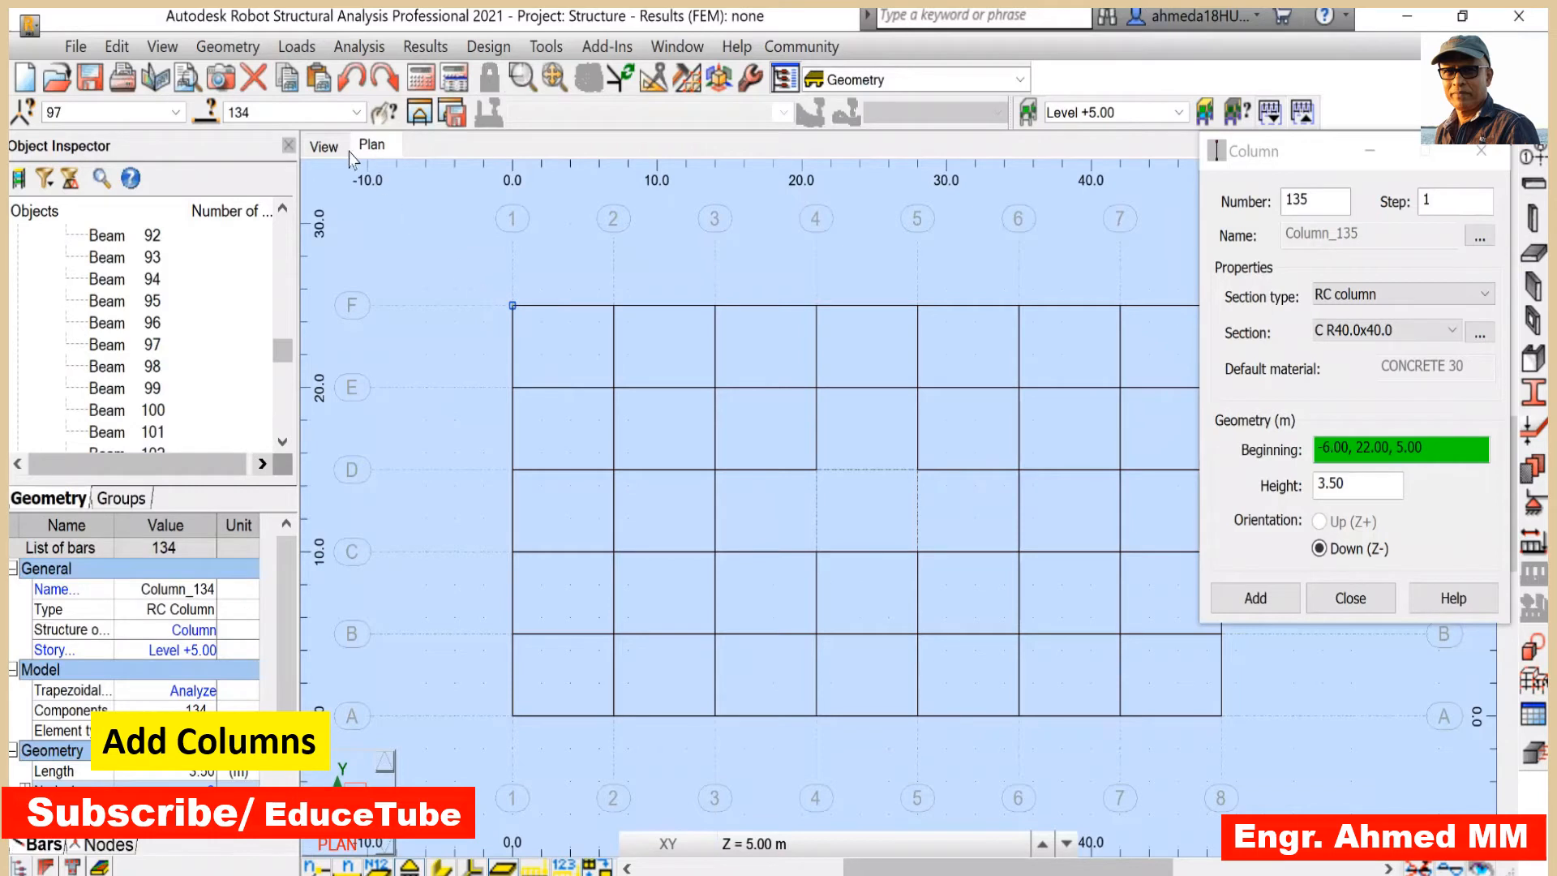
{"action": "left_click", "coordinate": [326, 147]}
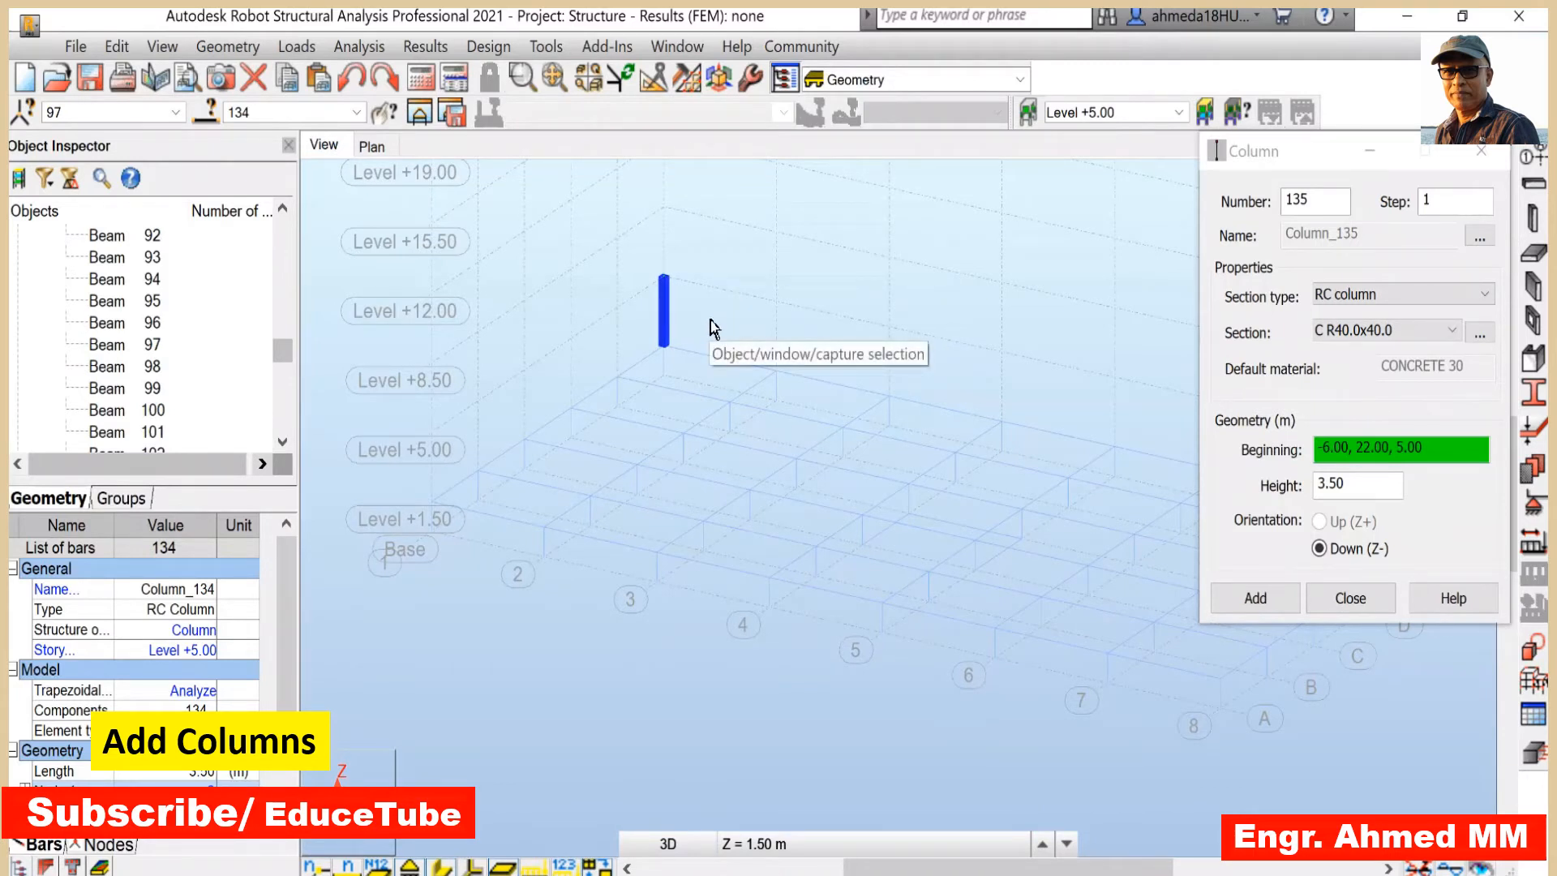
{"action": "left_click", "coordinate": [372, 148]}
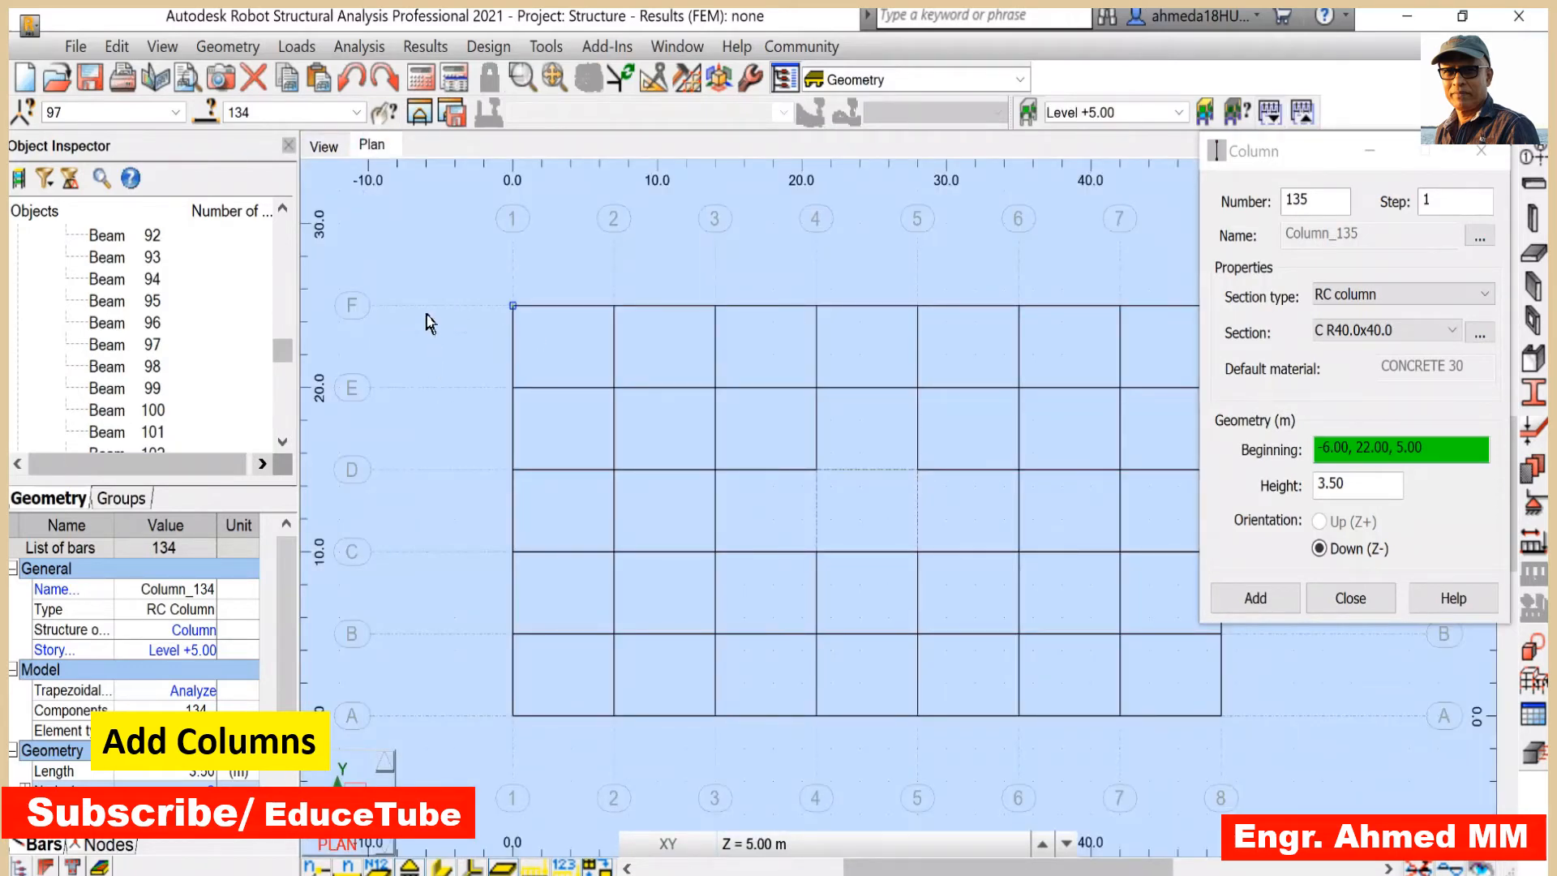
{"action": "scroll", "coordinate": [410, 371], "scroll_direction": "down", "scroll_amount": 1}
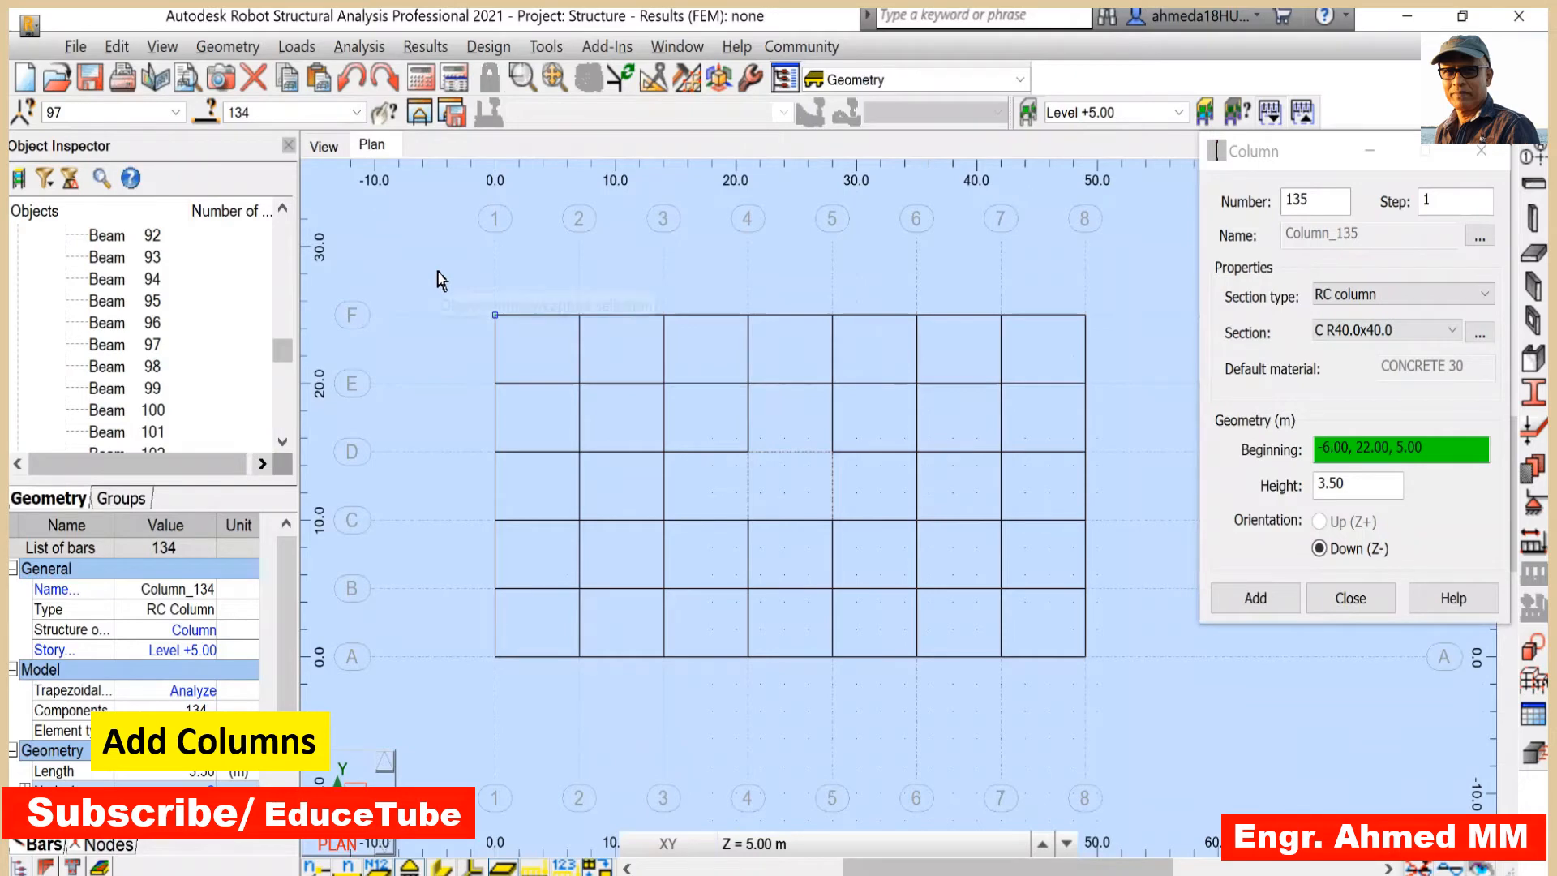
{"action": "key", "text": "alt+e"}
{"action": "key", "text": "e"}
{"action": "key", "text": "m"}
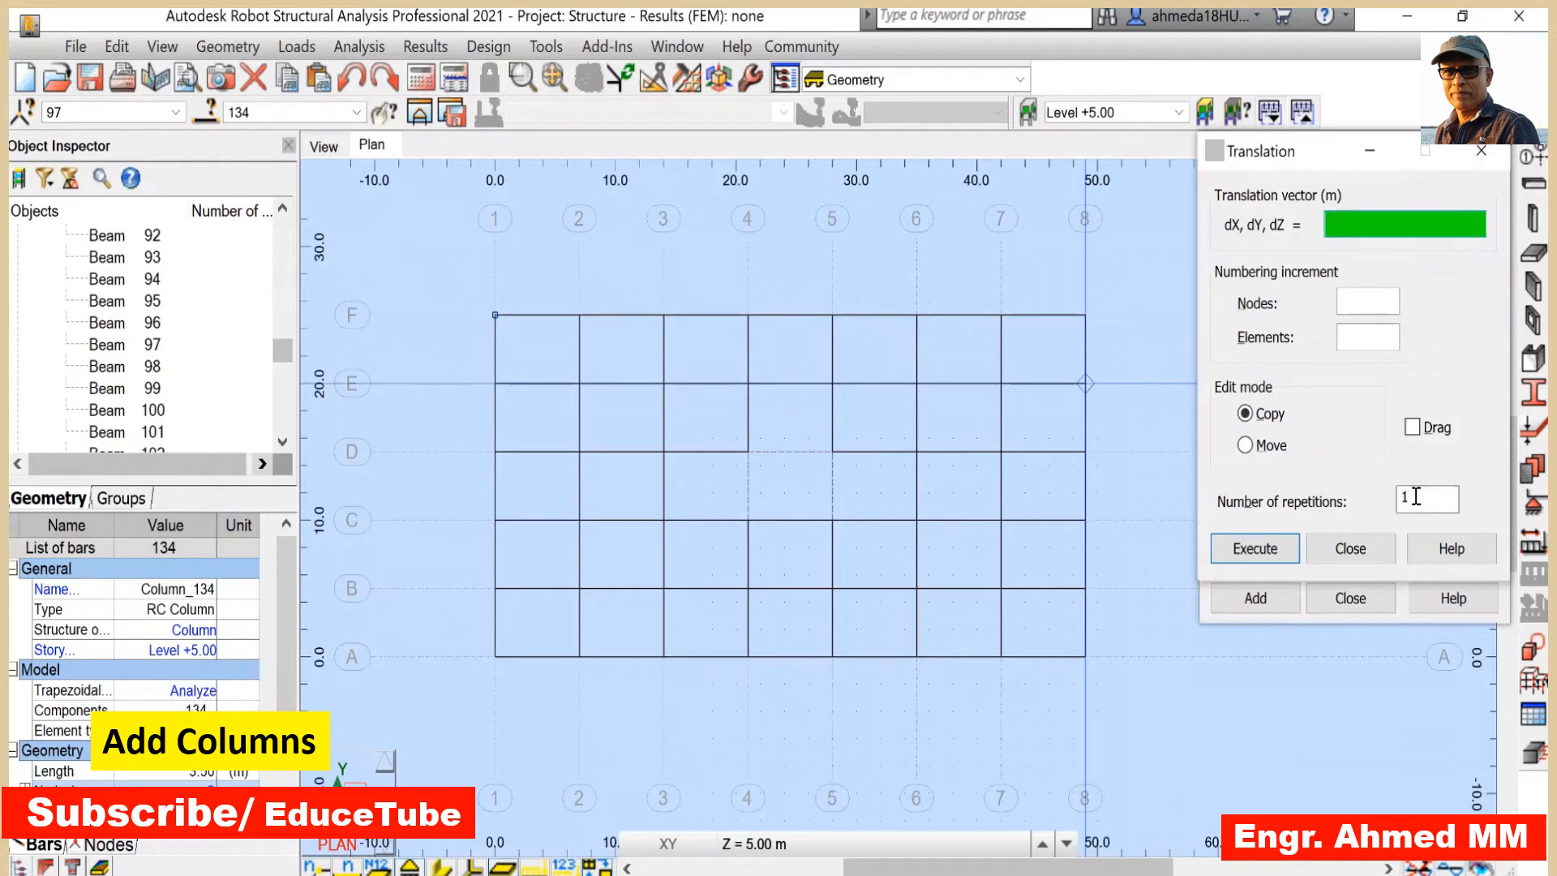
{"action": "left_click", "coordinate": [1415, 496]}
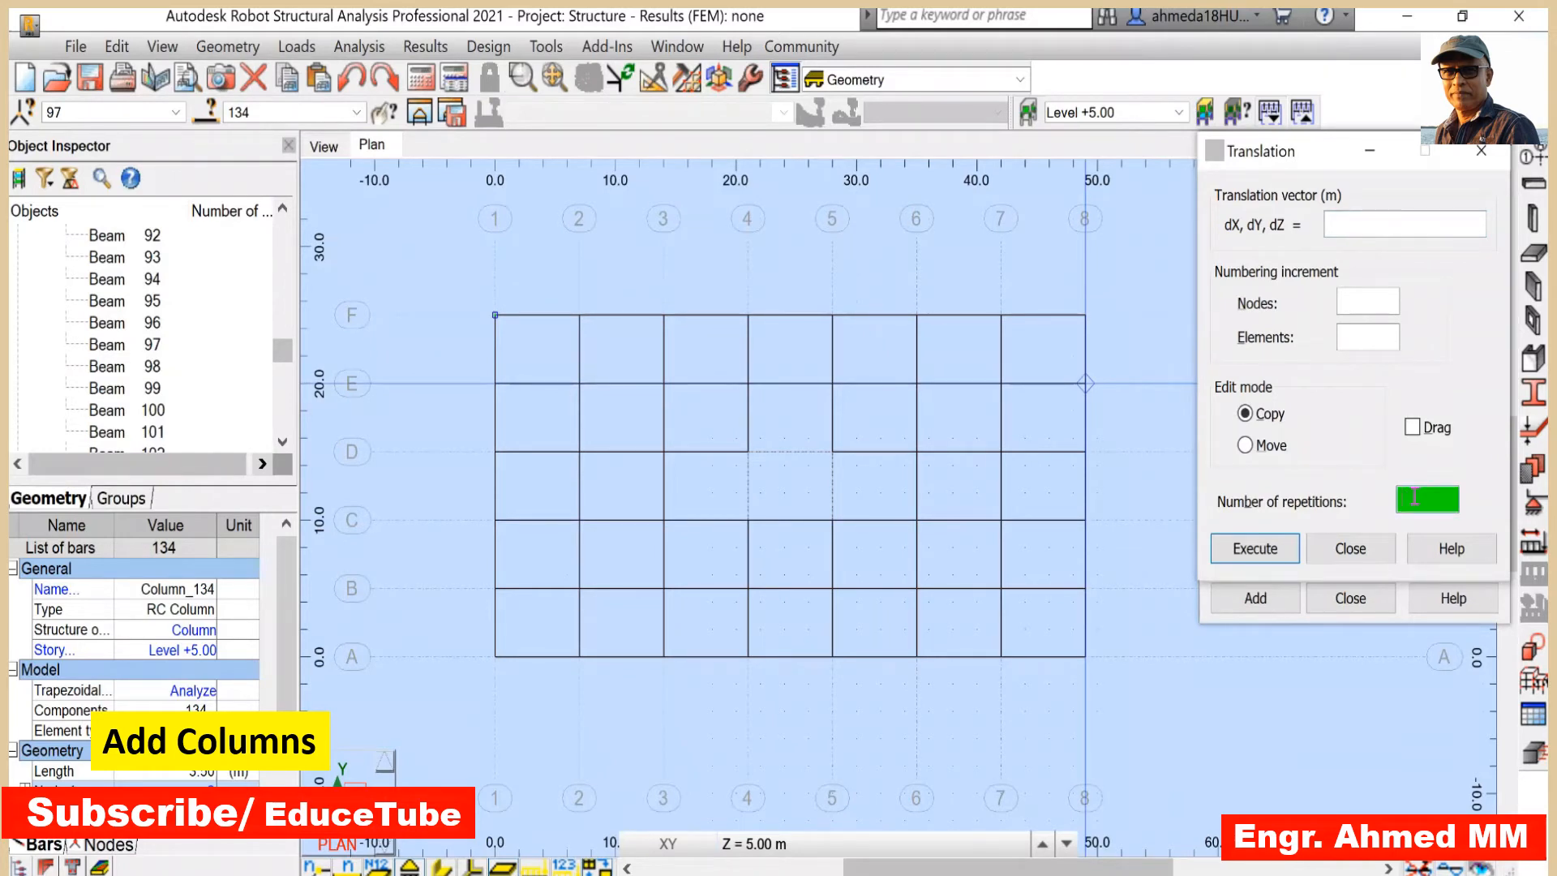
{"action": "type", "text": "7"}
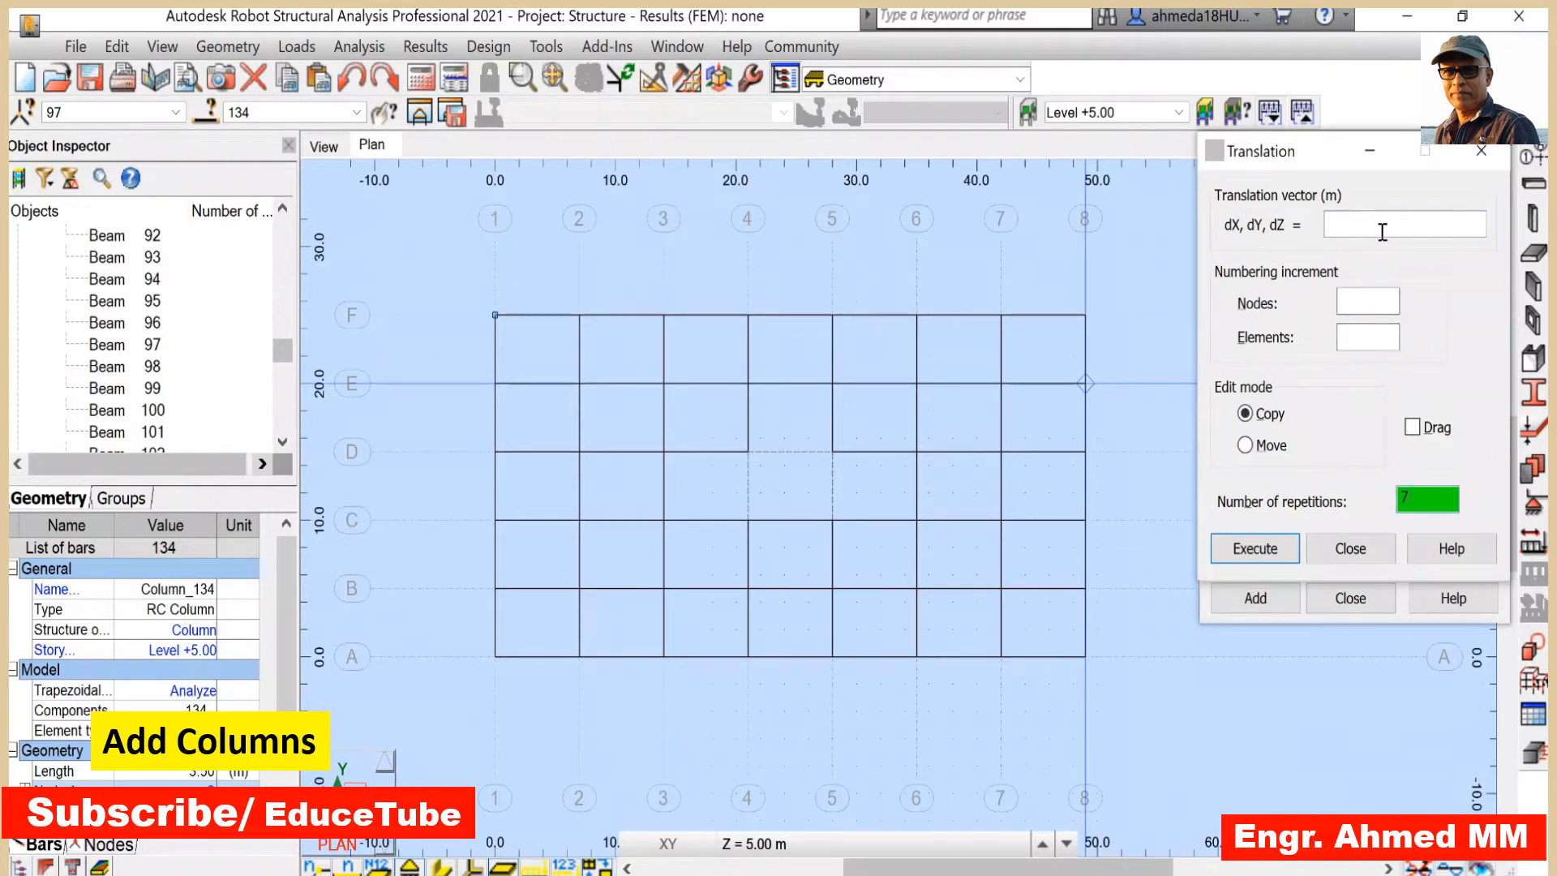
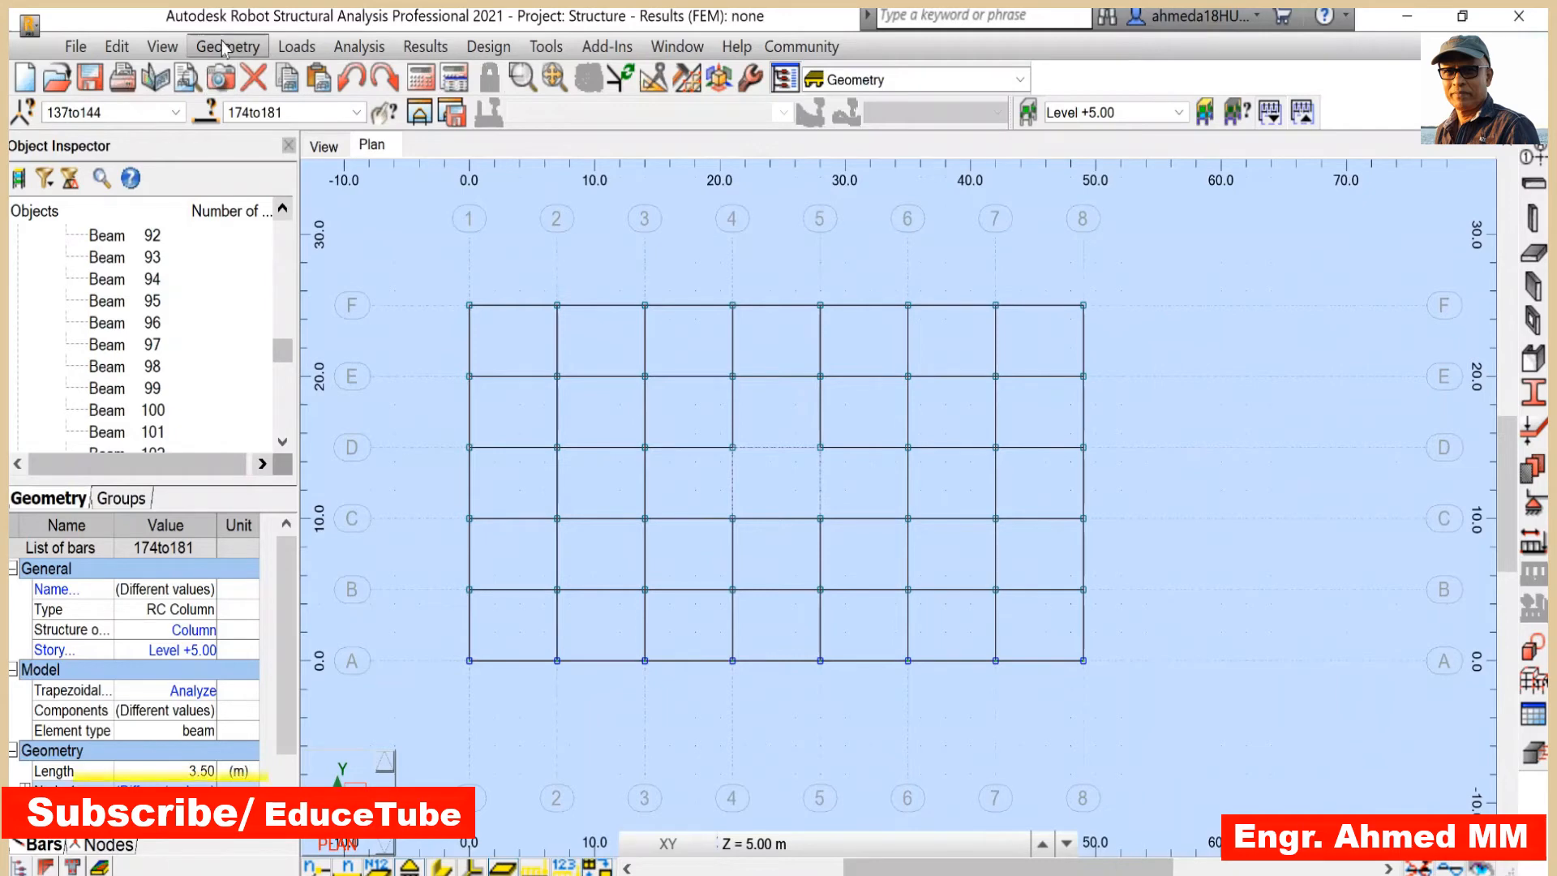
- Add a TH25_CONCR wall 3.50 m high, oriented downward, along axis 4 from 21.00, 10.00, 5.00 to 21.00, 15.00, 5.00
{"action": "left_click", "coordinate": [224, 49]}
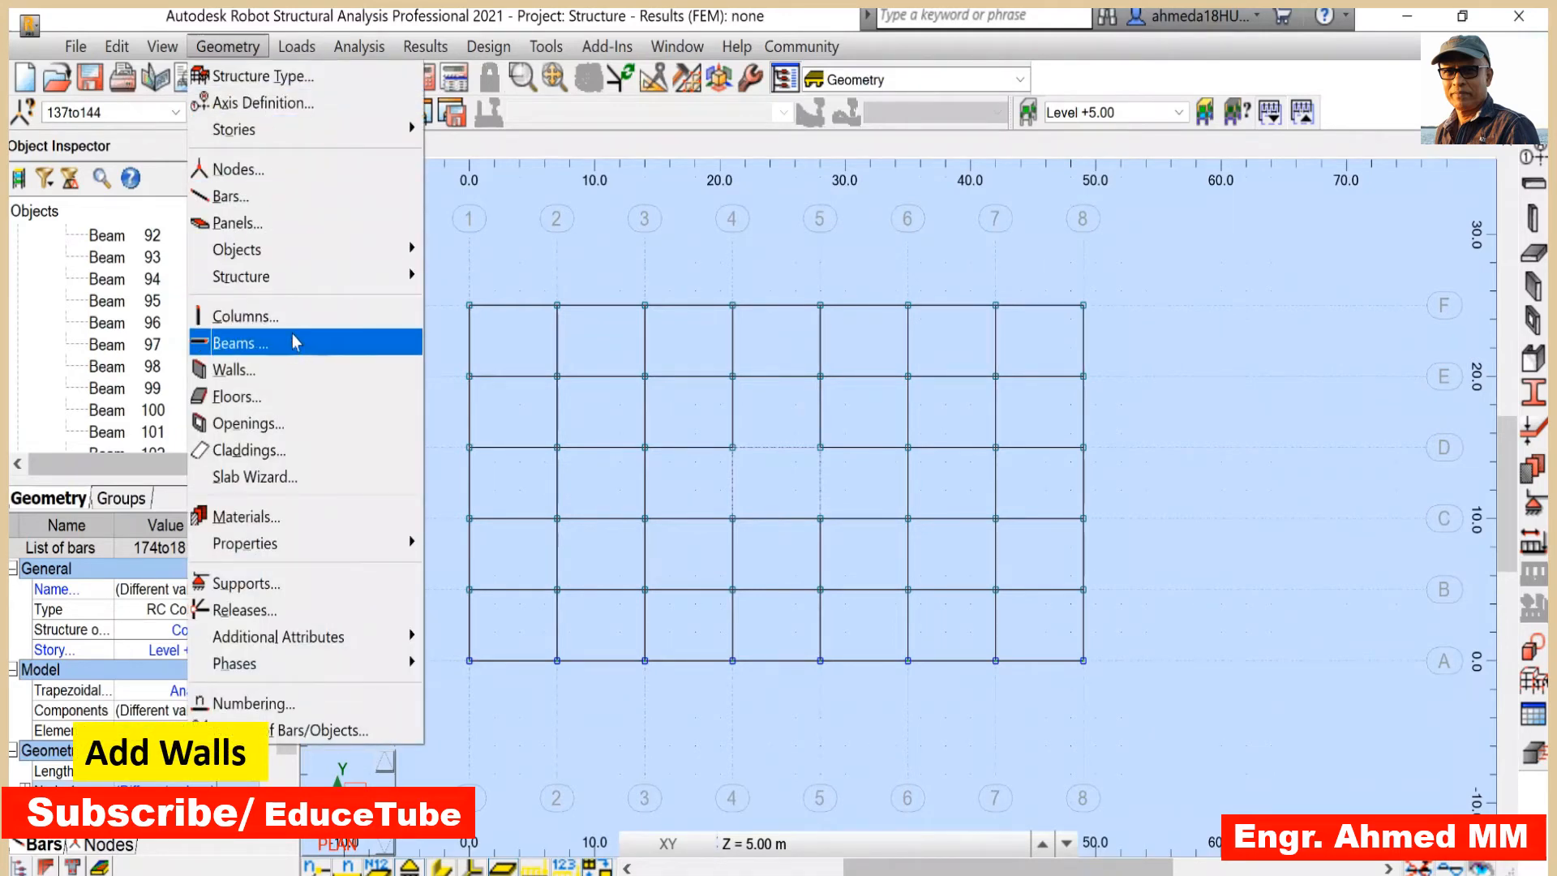
{"action": "left_click", "coordinate": [285, 372]}
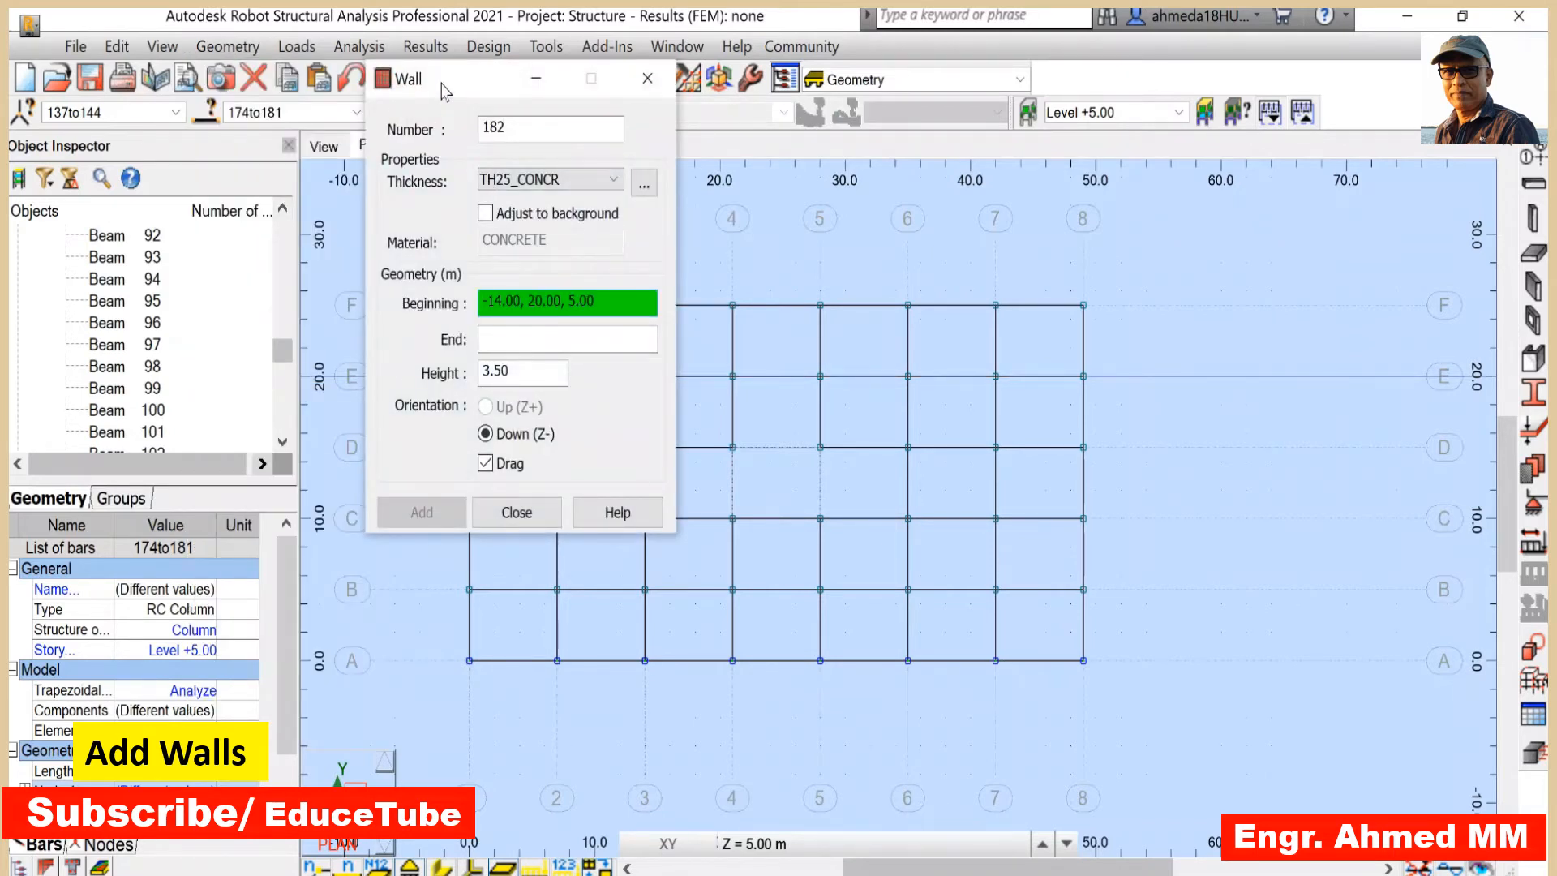
{"action": "left_click_drag", "start_coordinate": [445, 91], "coordinate": [385, 106]}
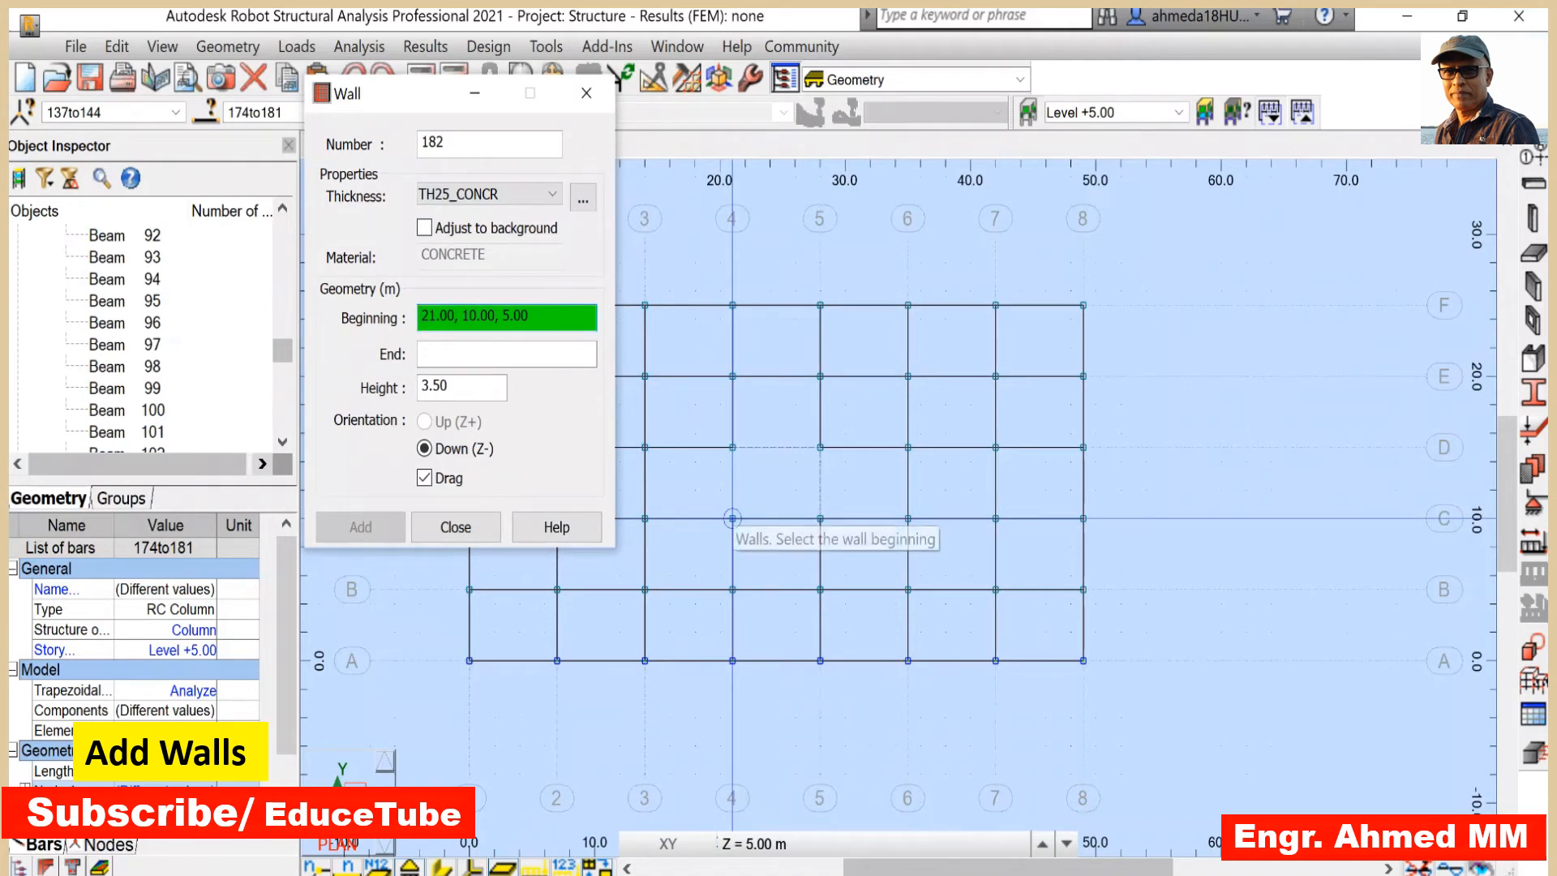
{"action": "left_click", "coordinate": [733, 518]}
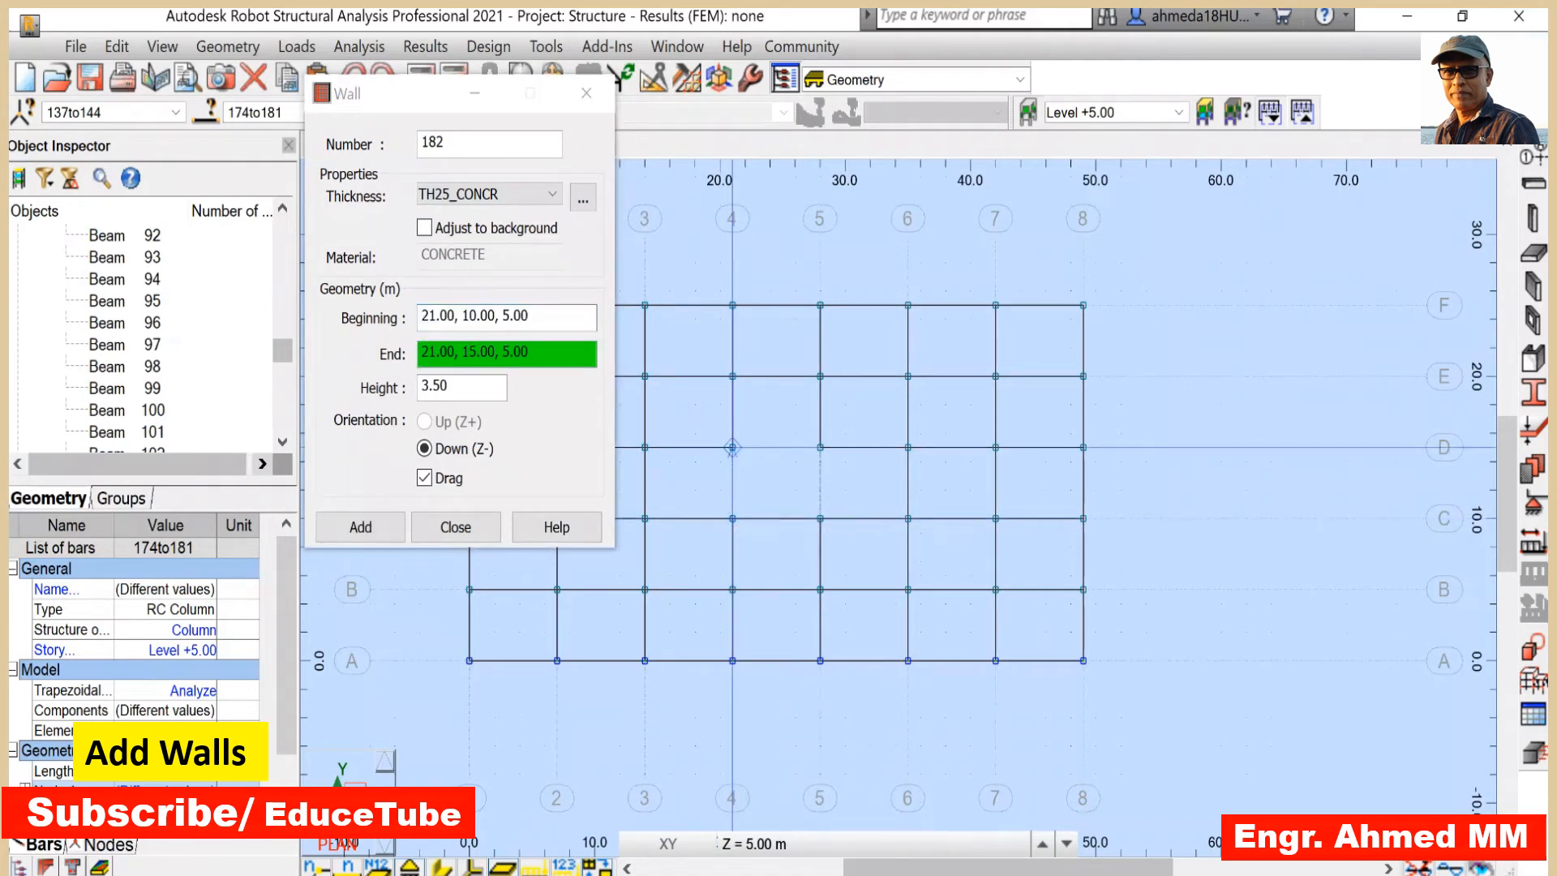
{"action": "left_click", "coordinate": [734, 449]}
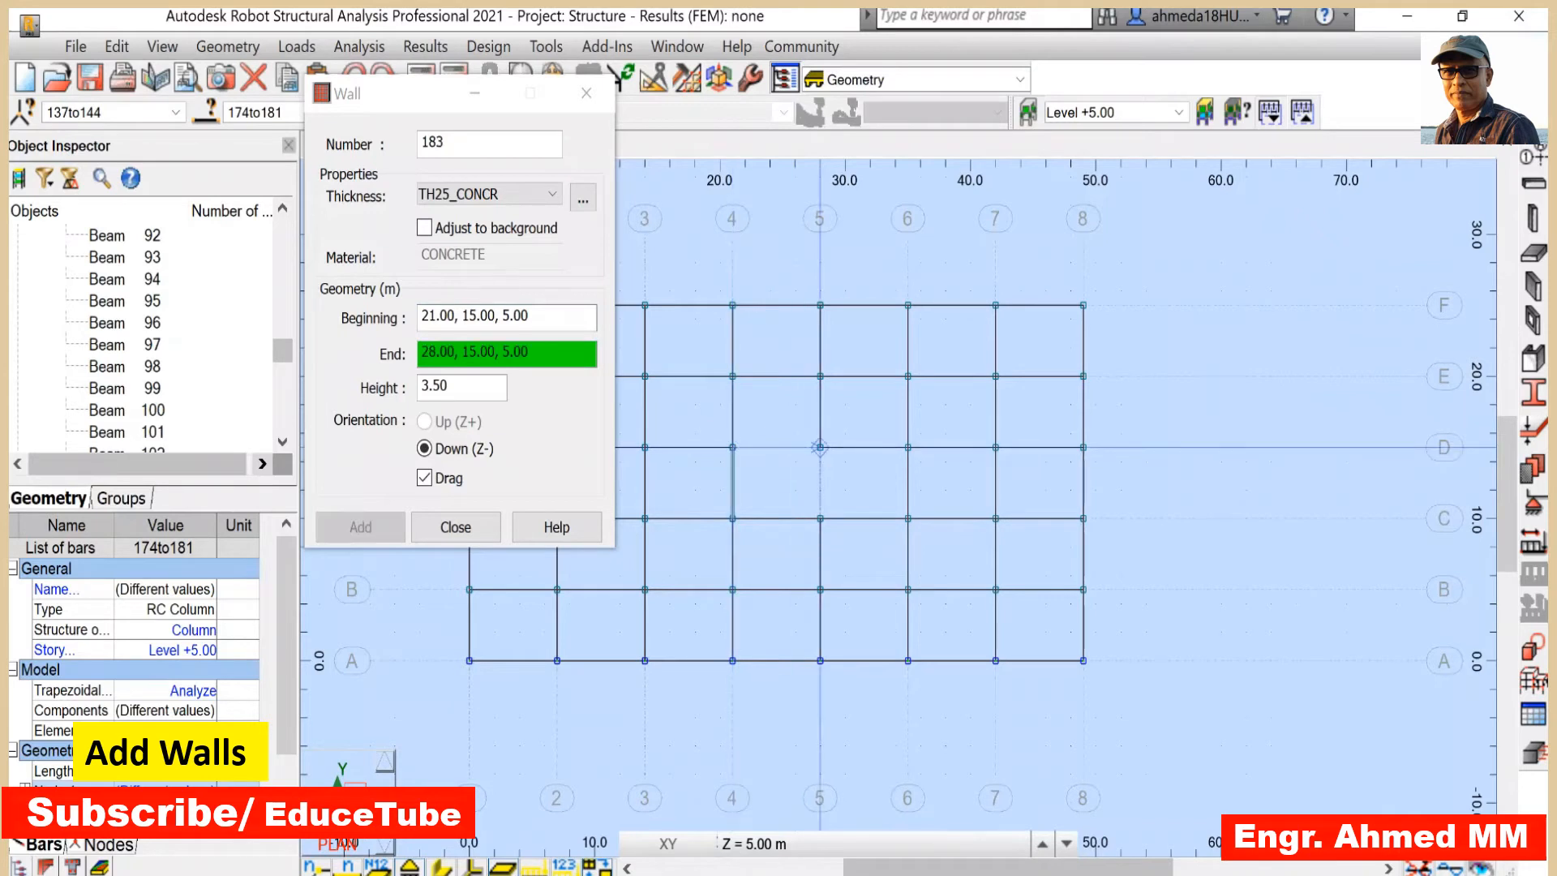
- Continue the TH25_CONCR core walls along axis D from 21.00, 15.00, 5.00 to 28.00, 15.00, 5.00, and along axis 5 to 28.00, 10.00, 5.00
{"action": "left_click", "coordinate": [820, 447]}
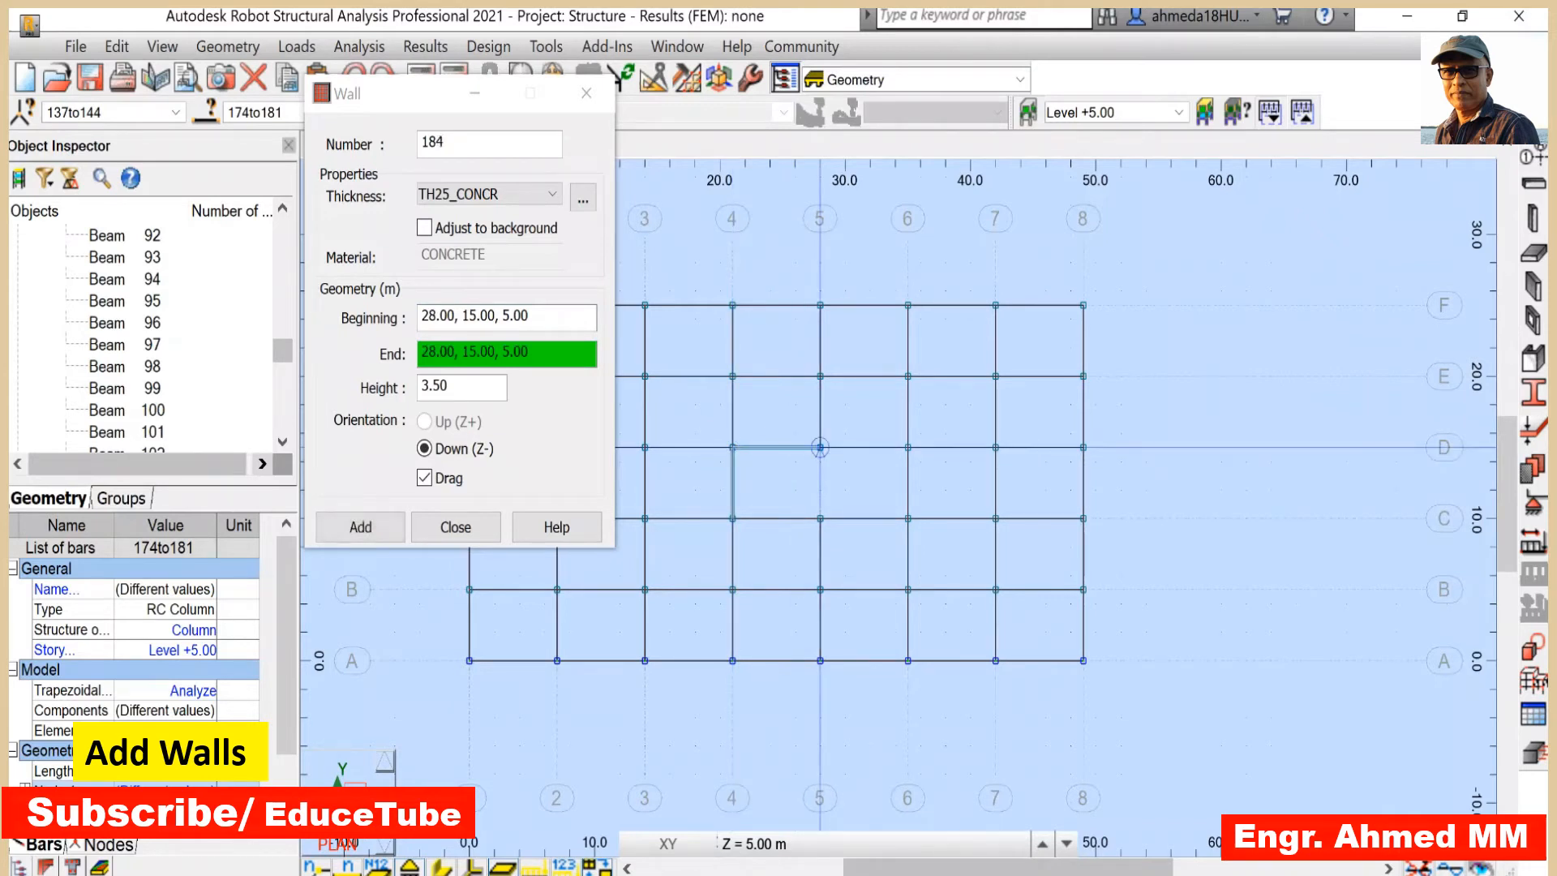
{"action": "left_click", "coordinate": [821, 519]}
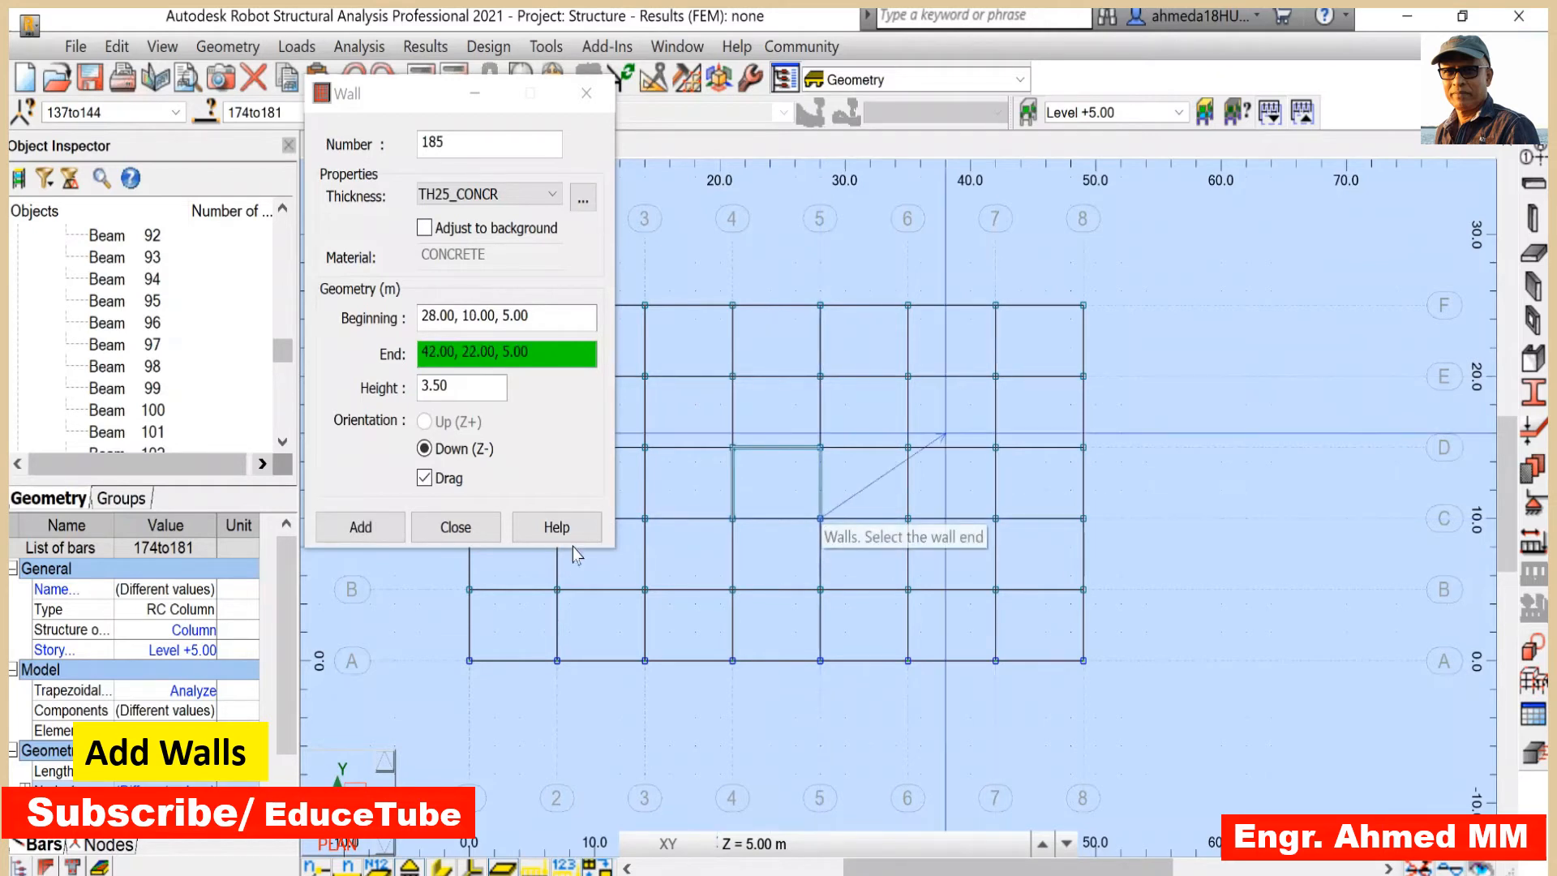
{"action": "left_click", "coordinate": [456, 528]}
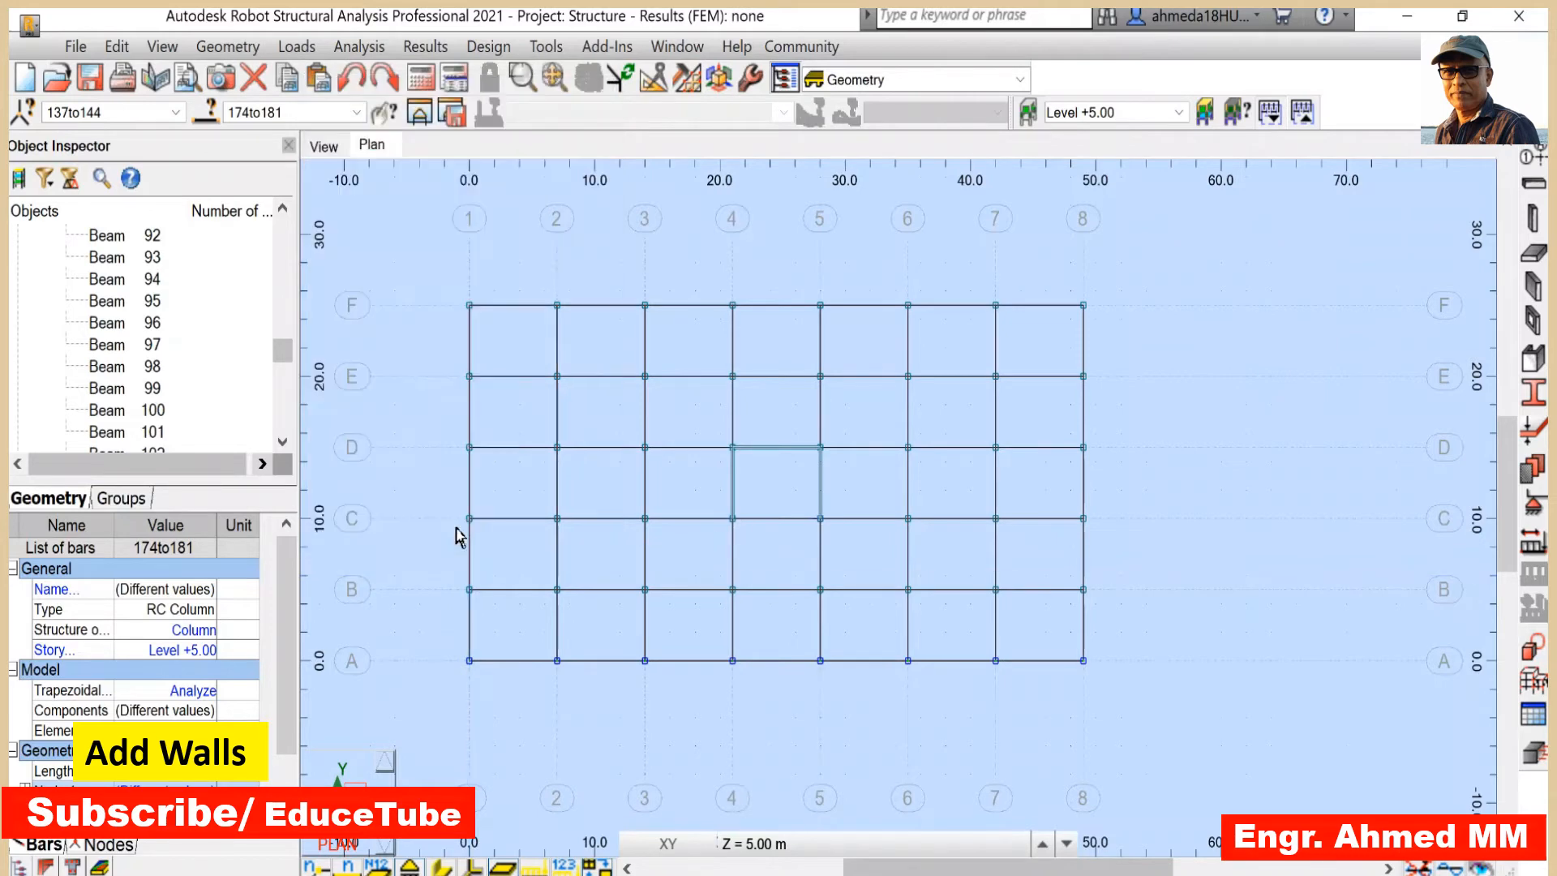
{"action": "left_click", "coordinate": [323, 150]}
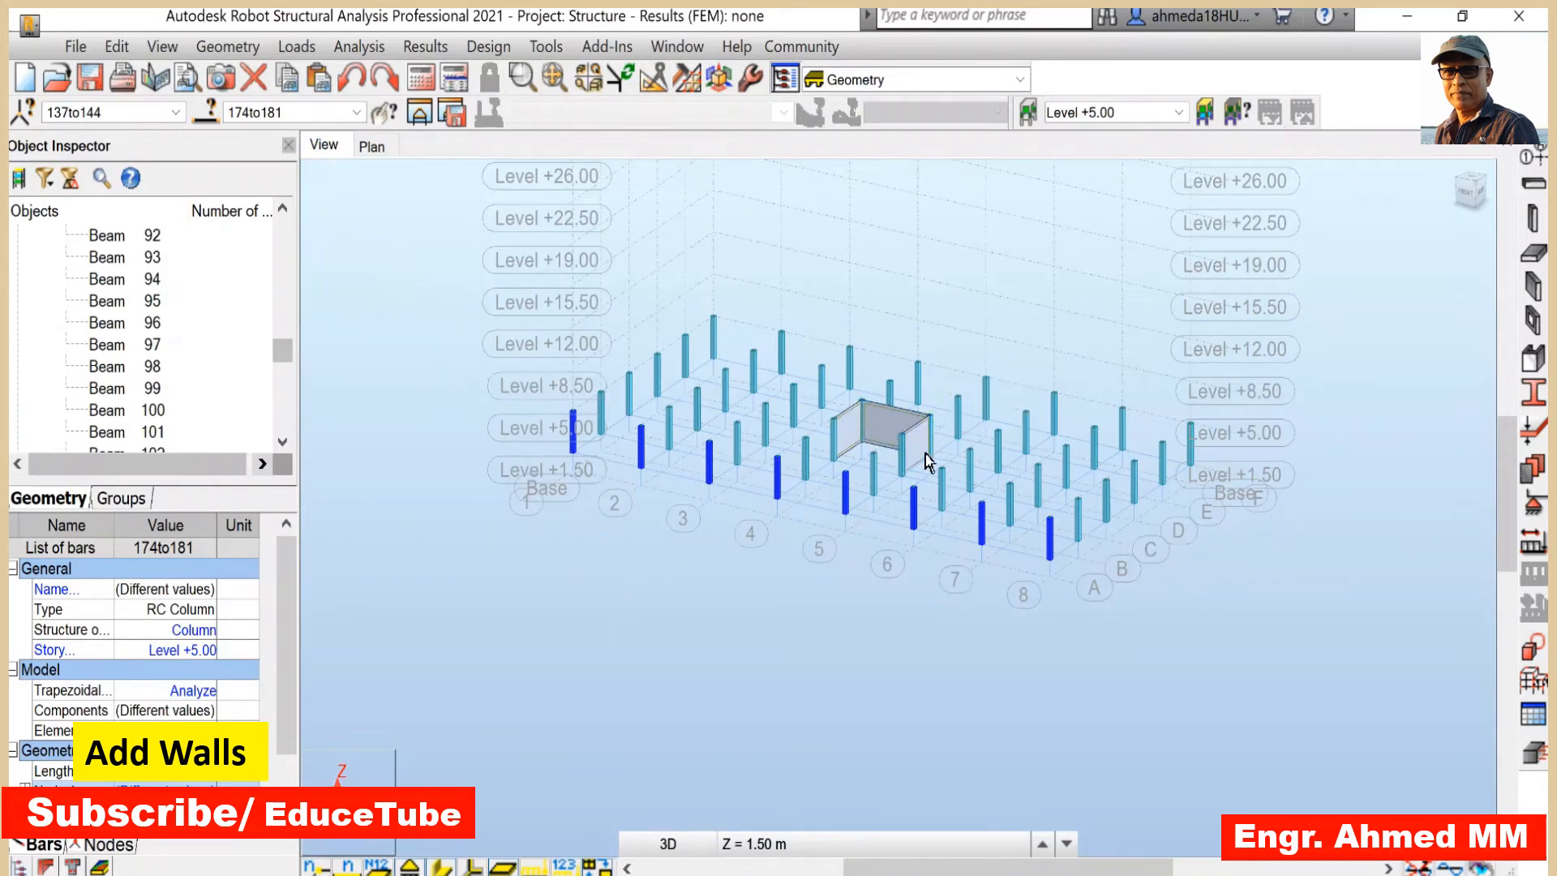
- Delete the RC columns at the four corners of the Level +5.00 core between axes 4–5 and C–D, leaving the wall panels out of the selection
{"action": "left_click", "coordinate": [375, 147]}
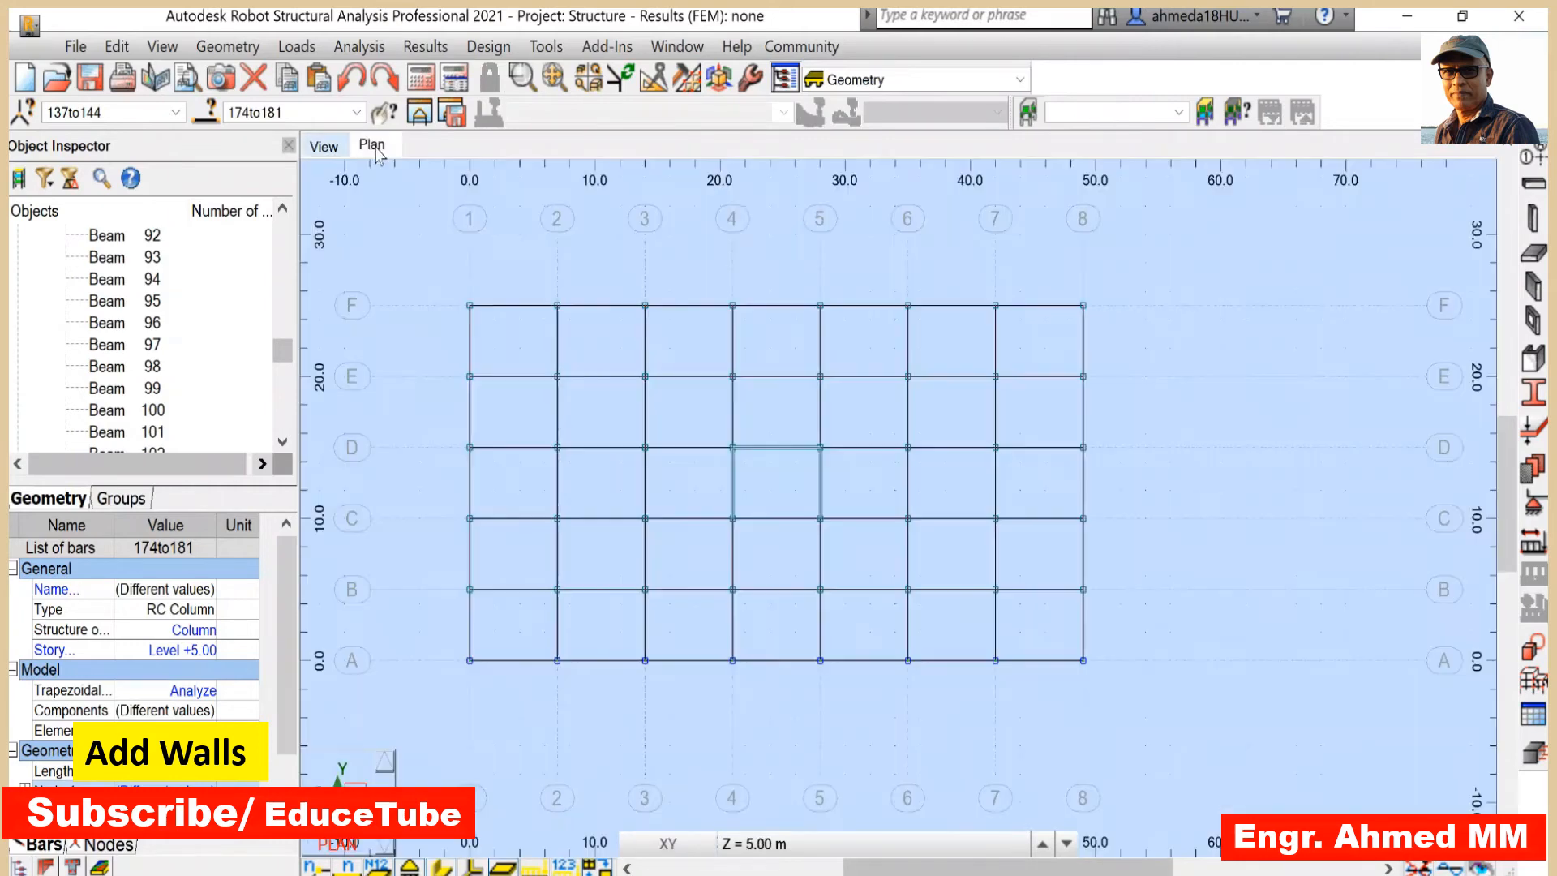
{"action": "right_click", "coordinate": [850, 548]}
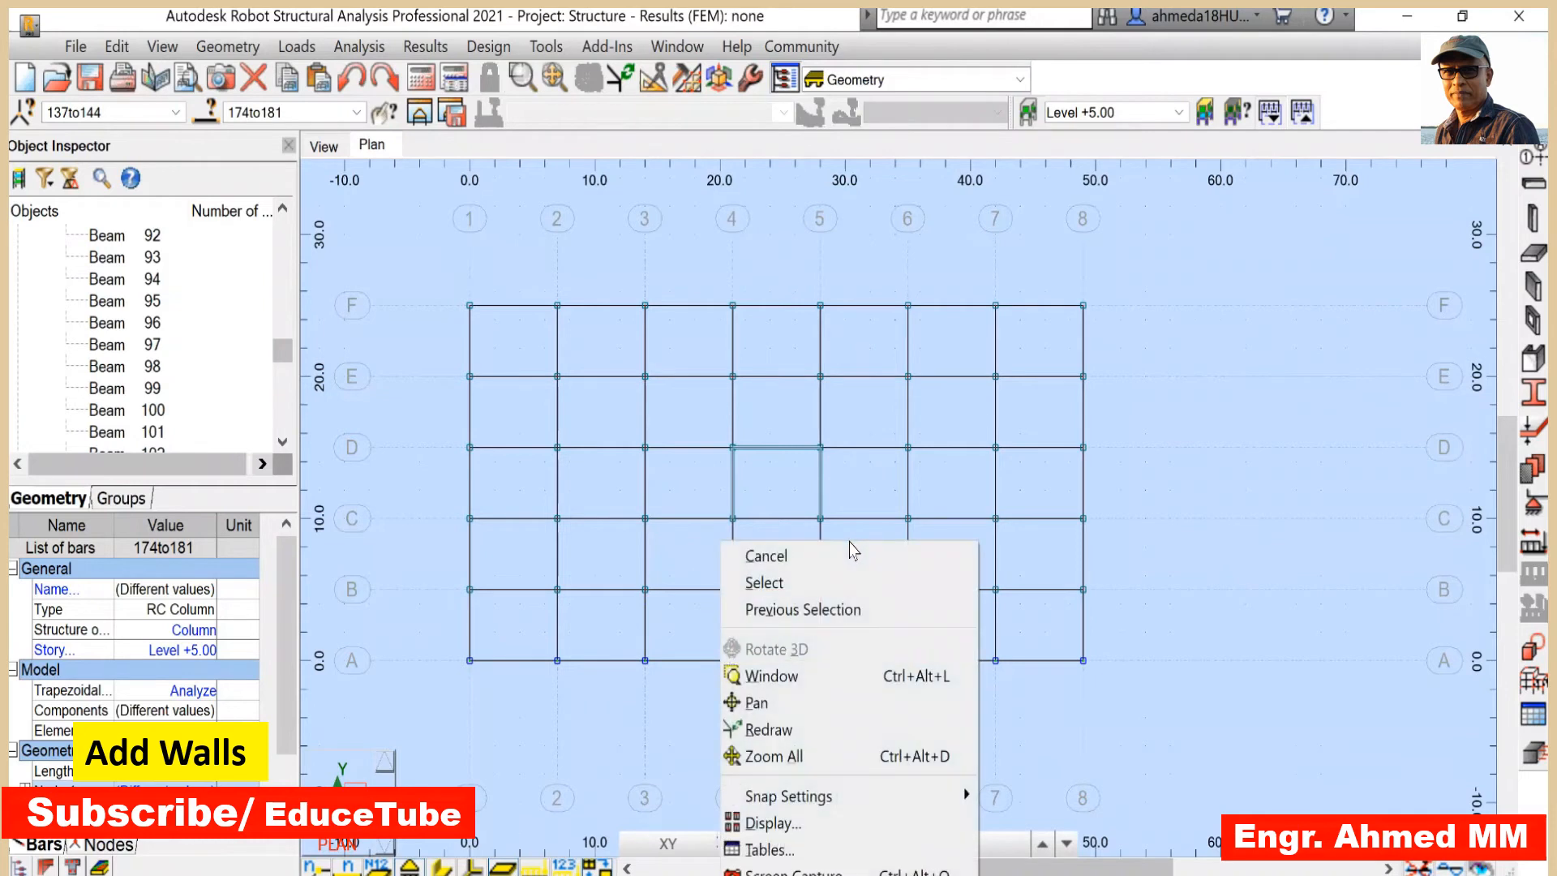
{"action": "left_click", "coordinate": [816, 584]}
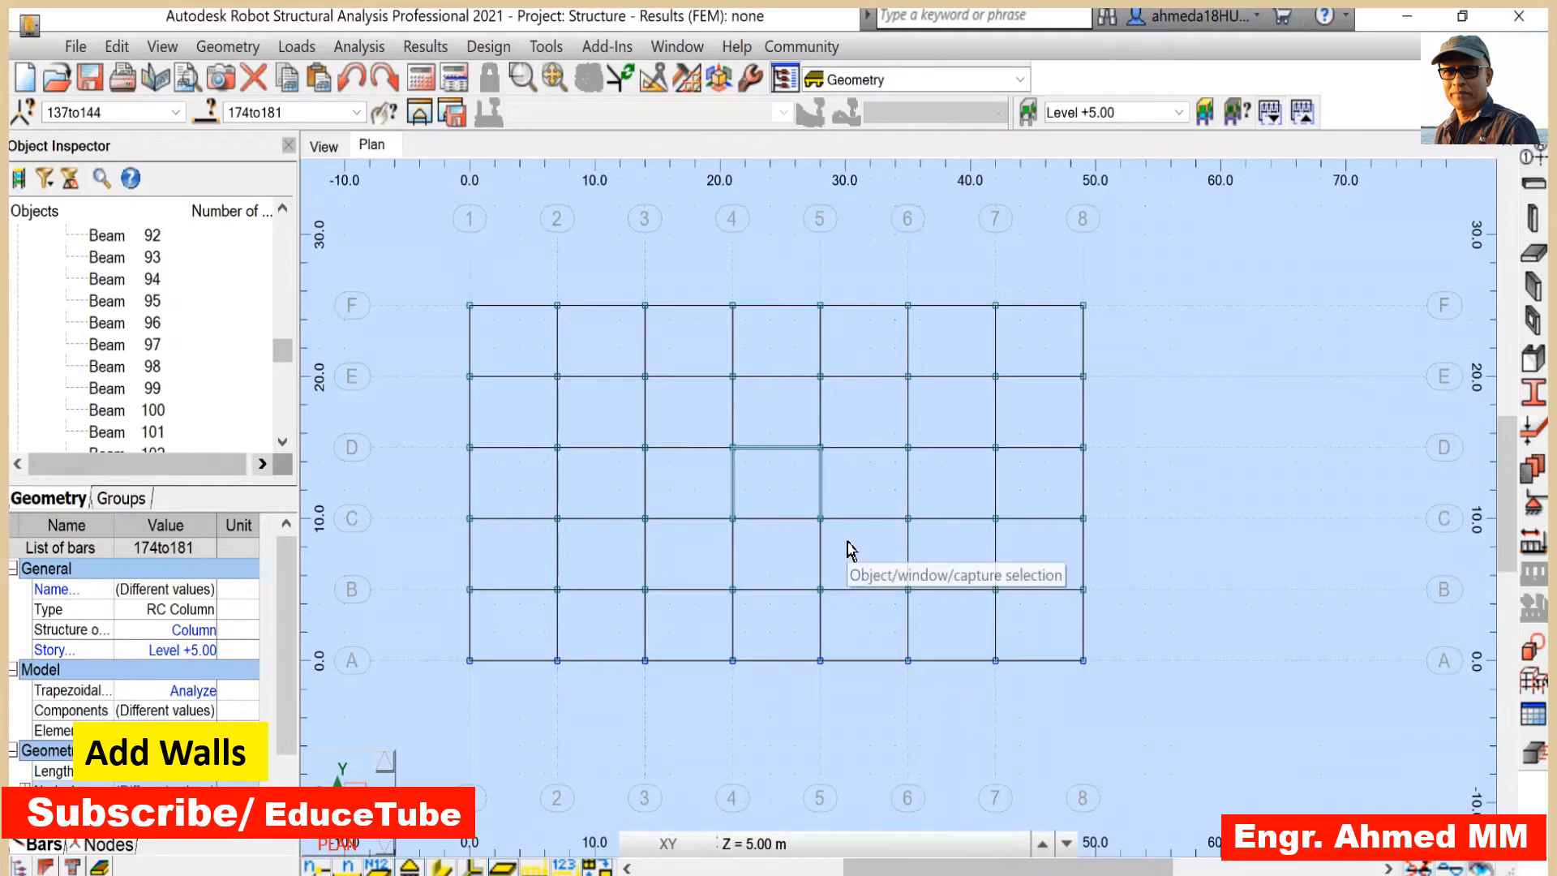
{"action": "left_click_drag", "start_coordinate": [848, 542], "coordinate": [692, 410]}
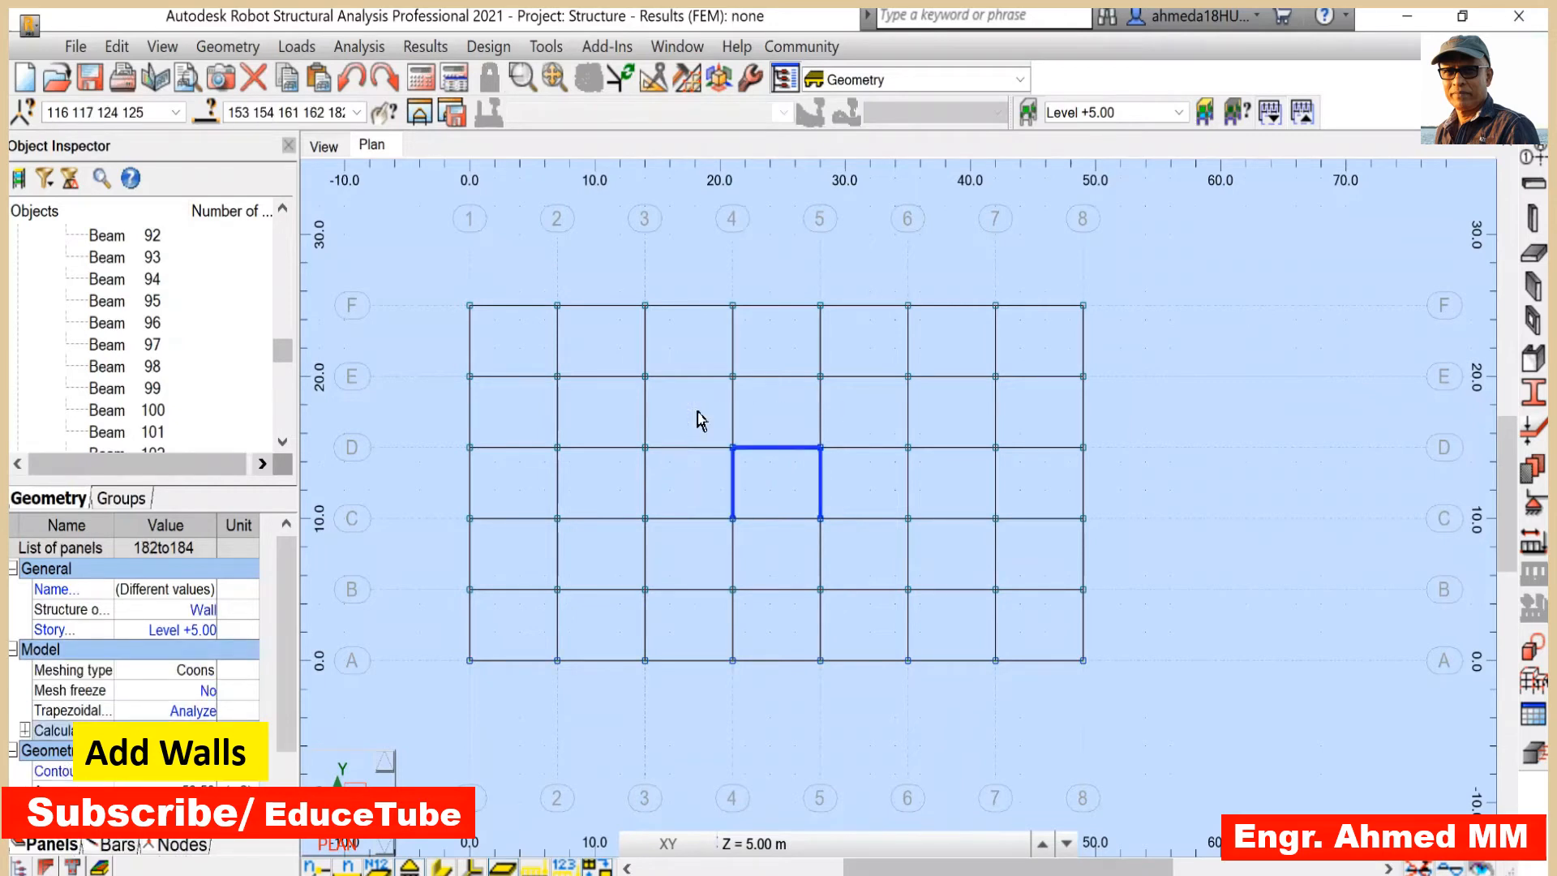
{"action": "left_click", "coordinate": [324, 149]}
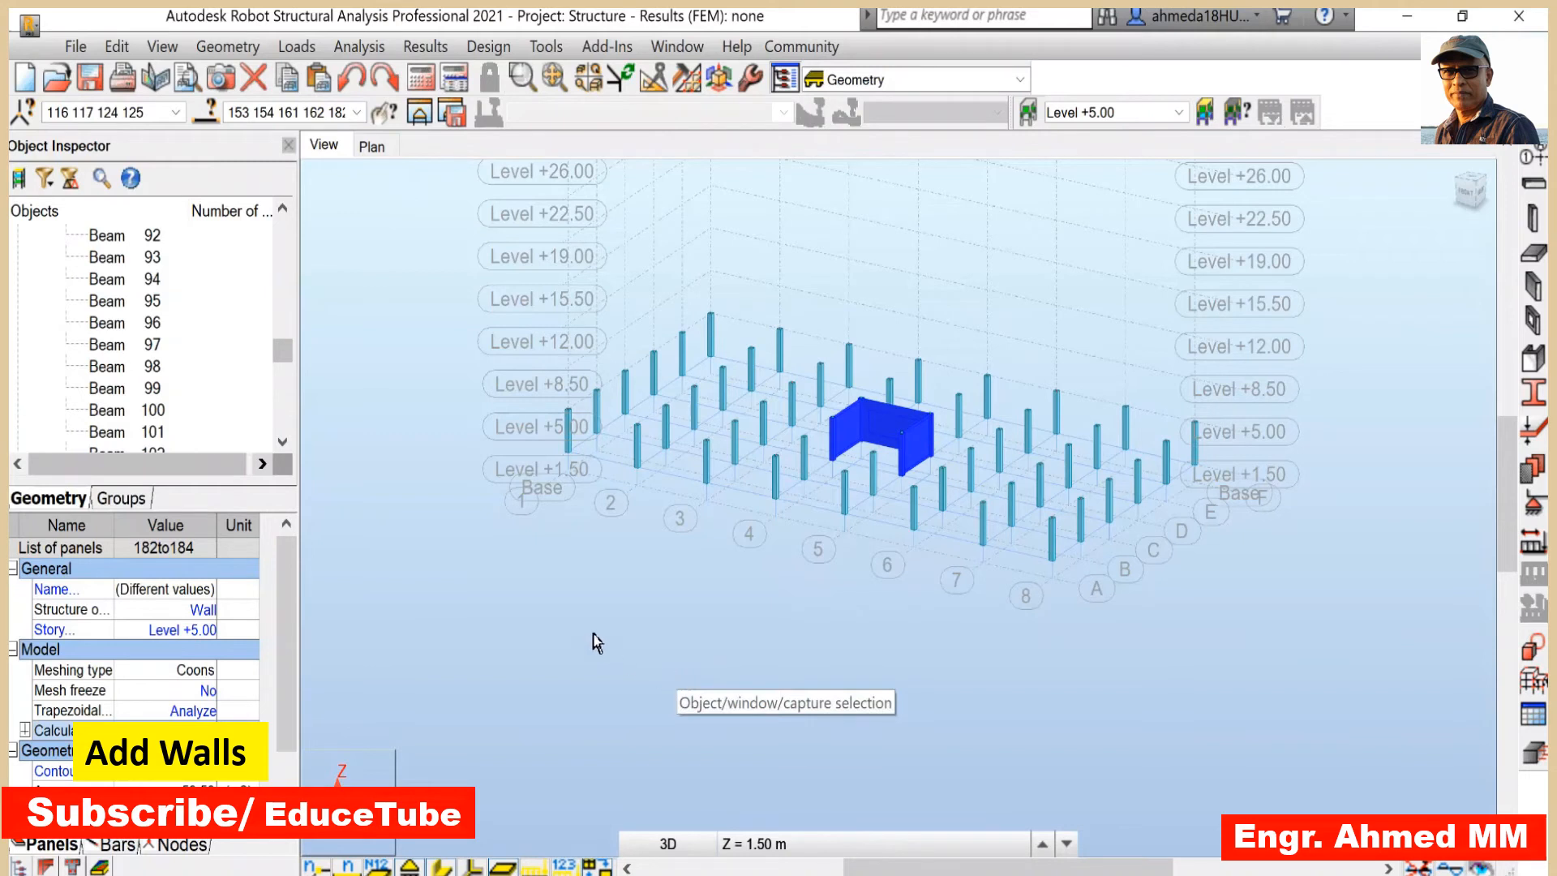
{"action": "left_click", "coordinate": [210, 116]}
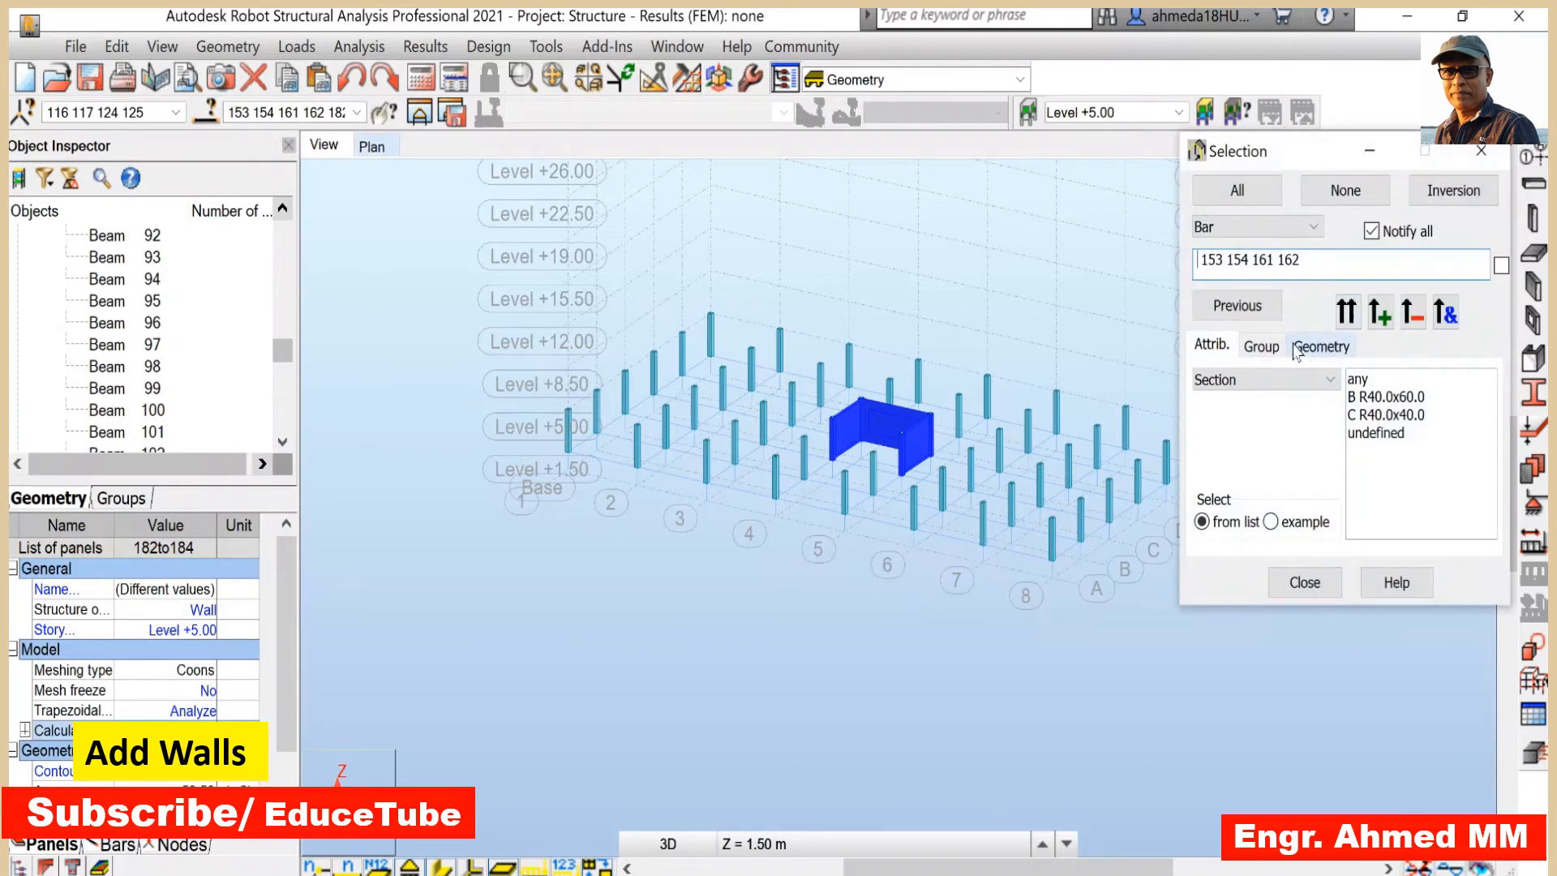
{"action": "left_click", "coordinate": [1314, 227]}
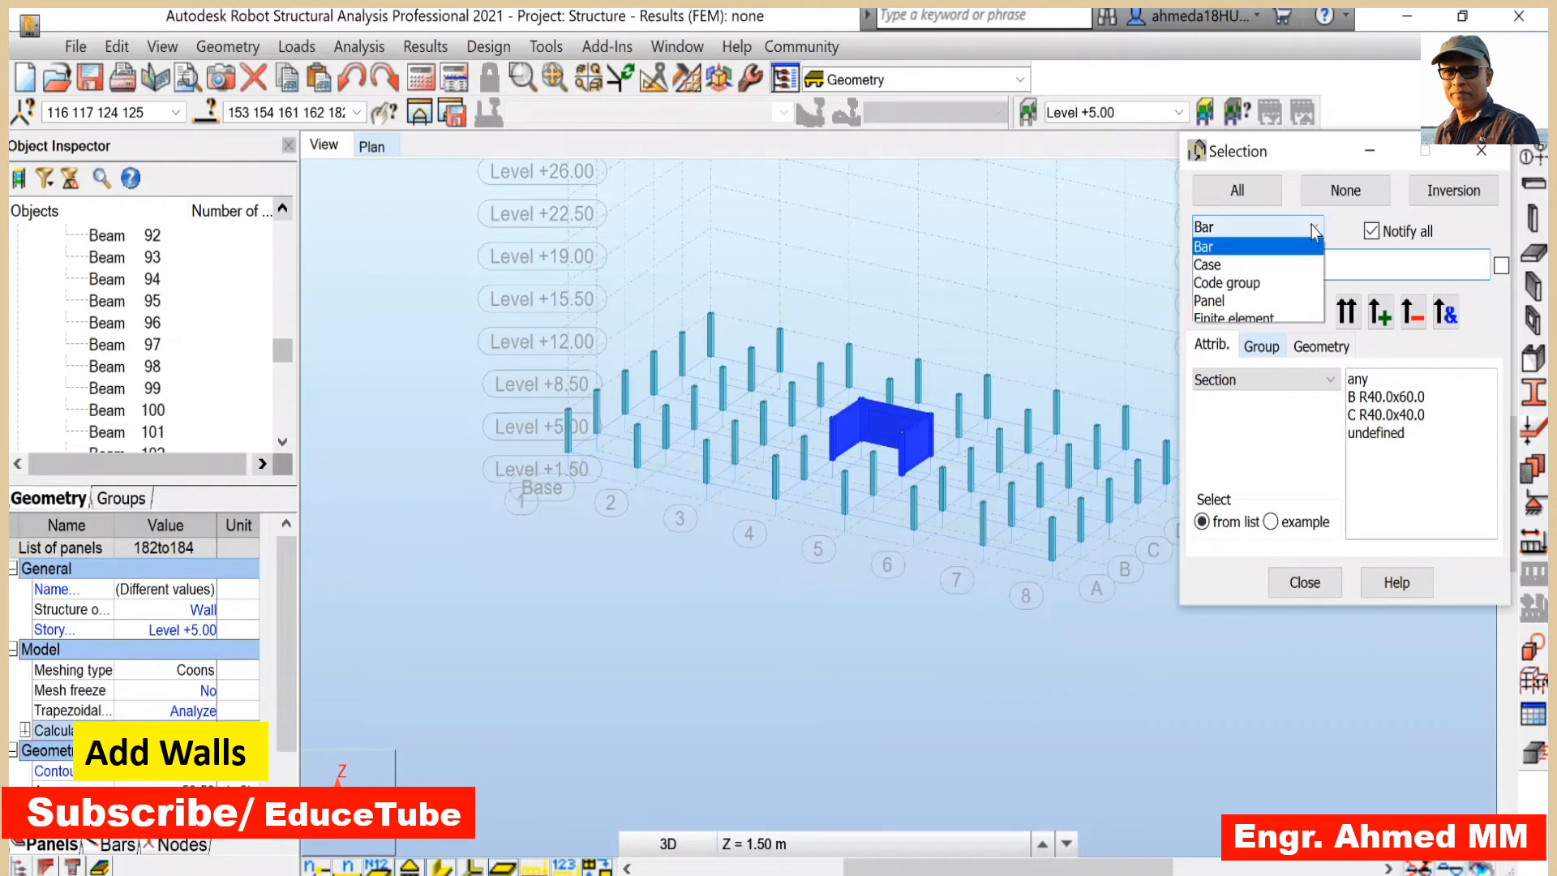
{"action": "key", "text": "Escape"}
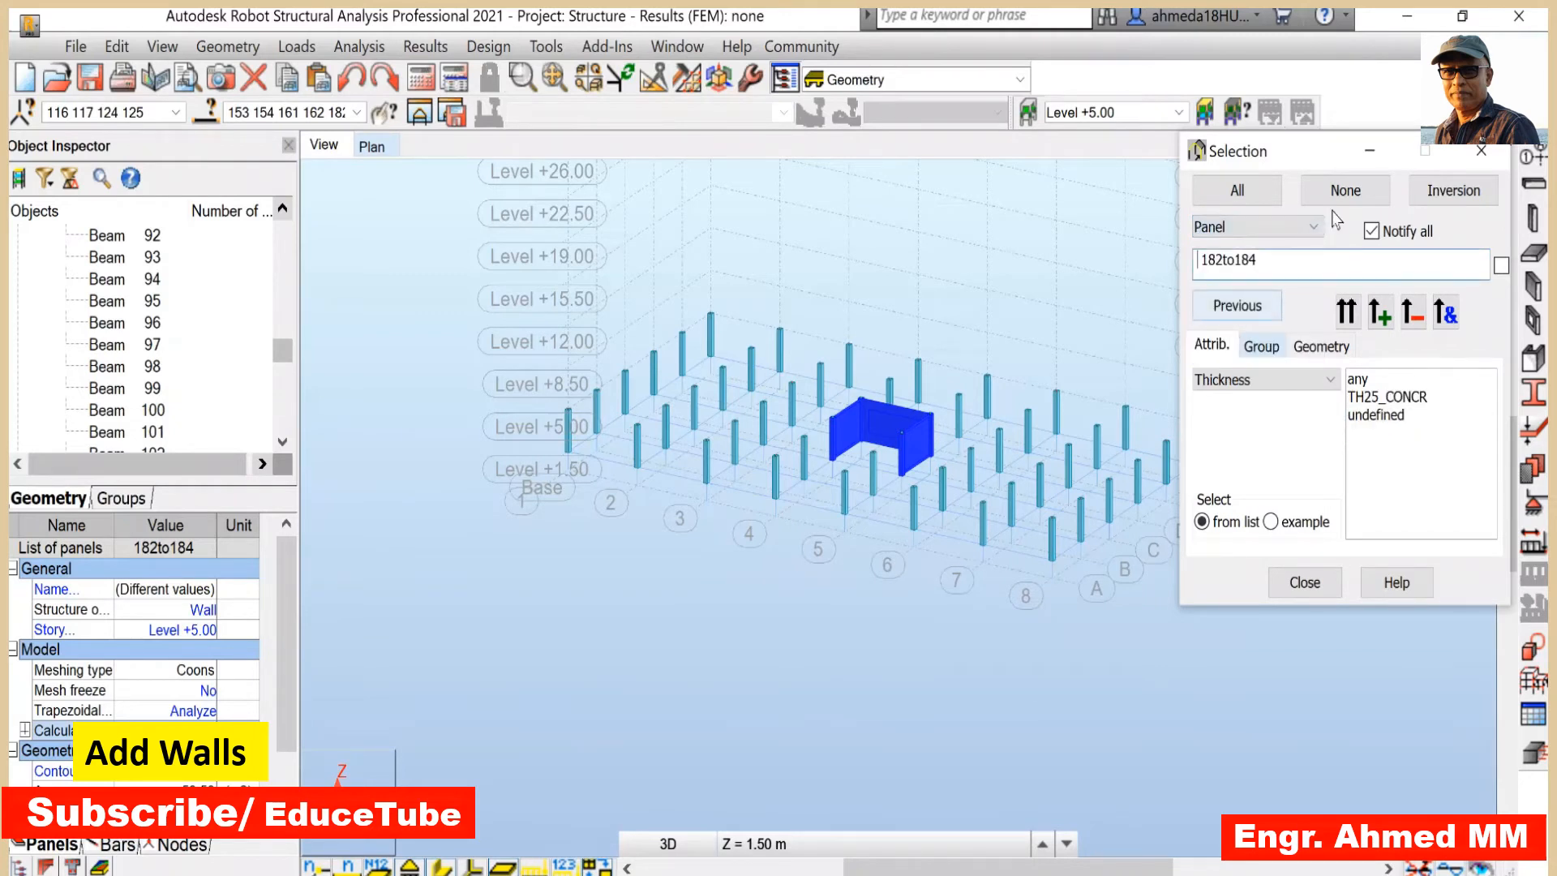
{"action": "left_click", "coordinate": [1361, 193]}
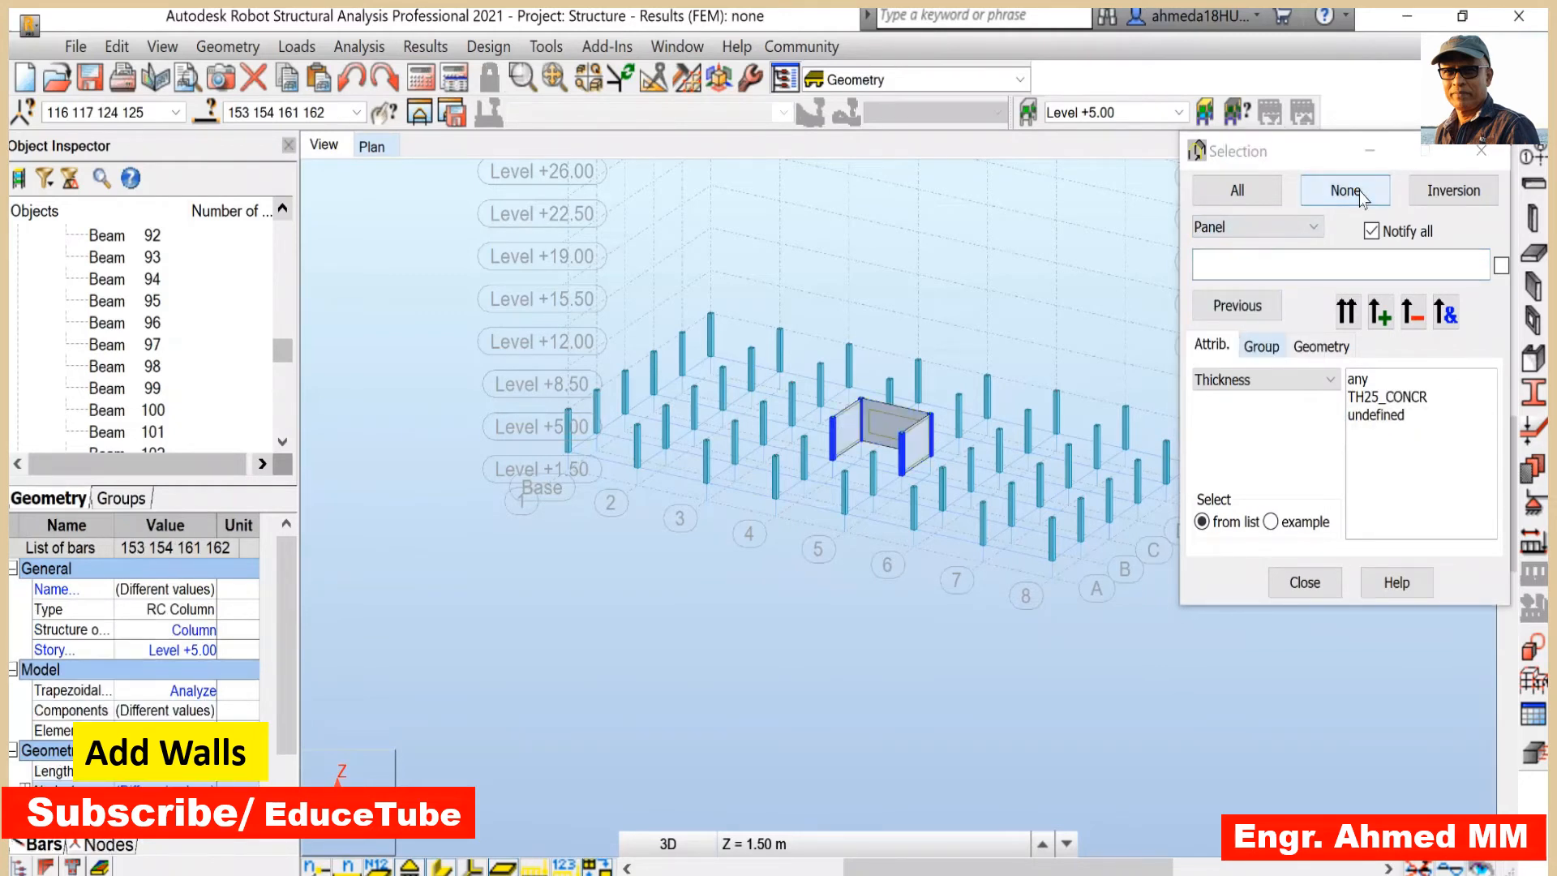
{"action": "scroll", "coordinate": [976, 397], "scroll_direction": "up", "scroll_amount": 1}
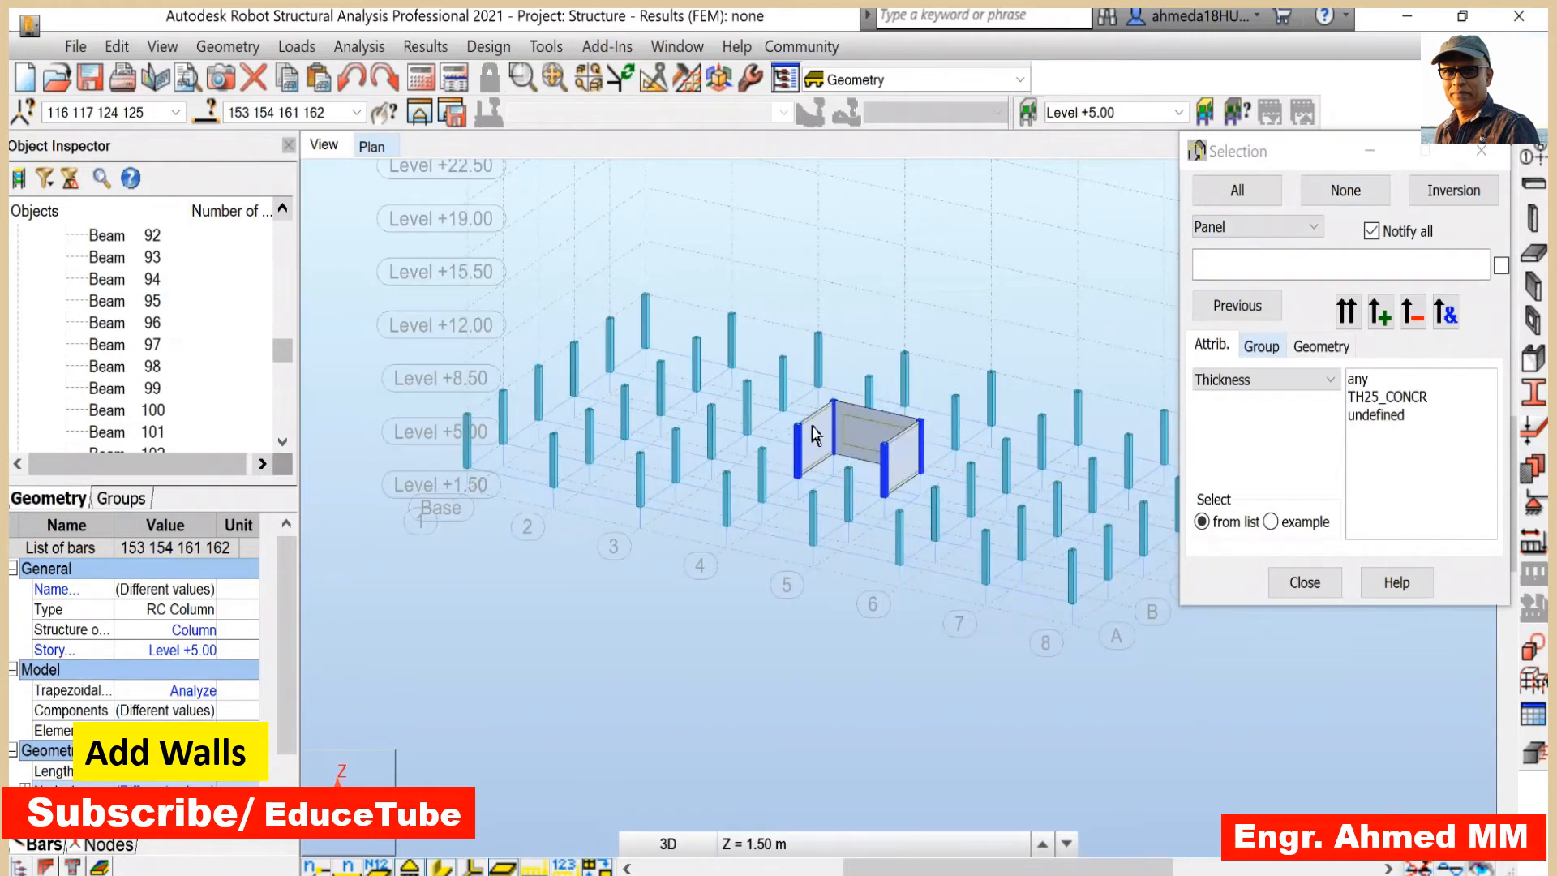
{"action": "left_click", "coordinate": [122, 47]}
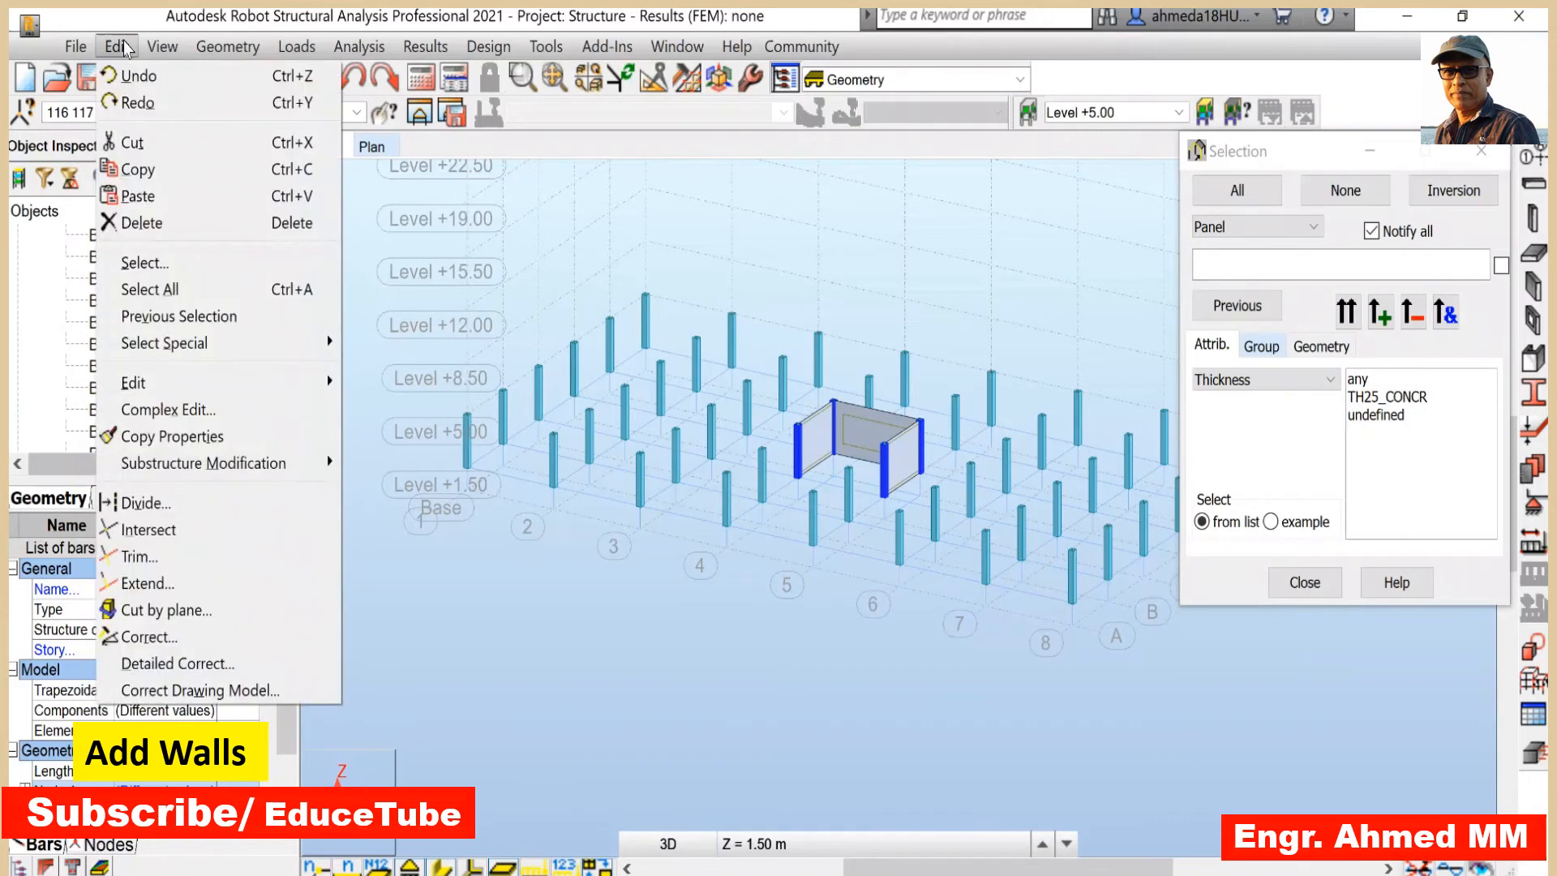
{"action": "left_click", "coordinate": [180, 229]}
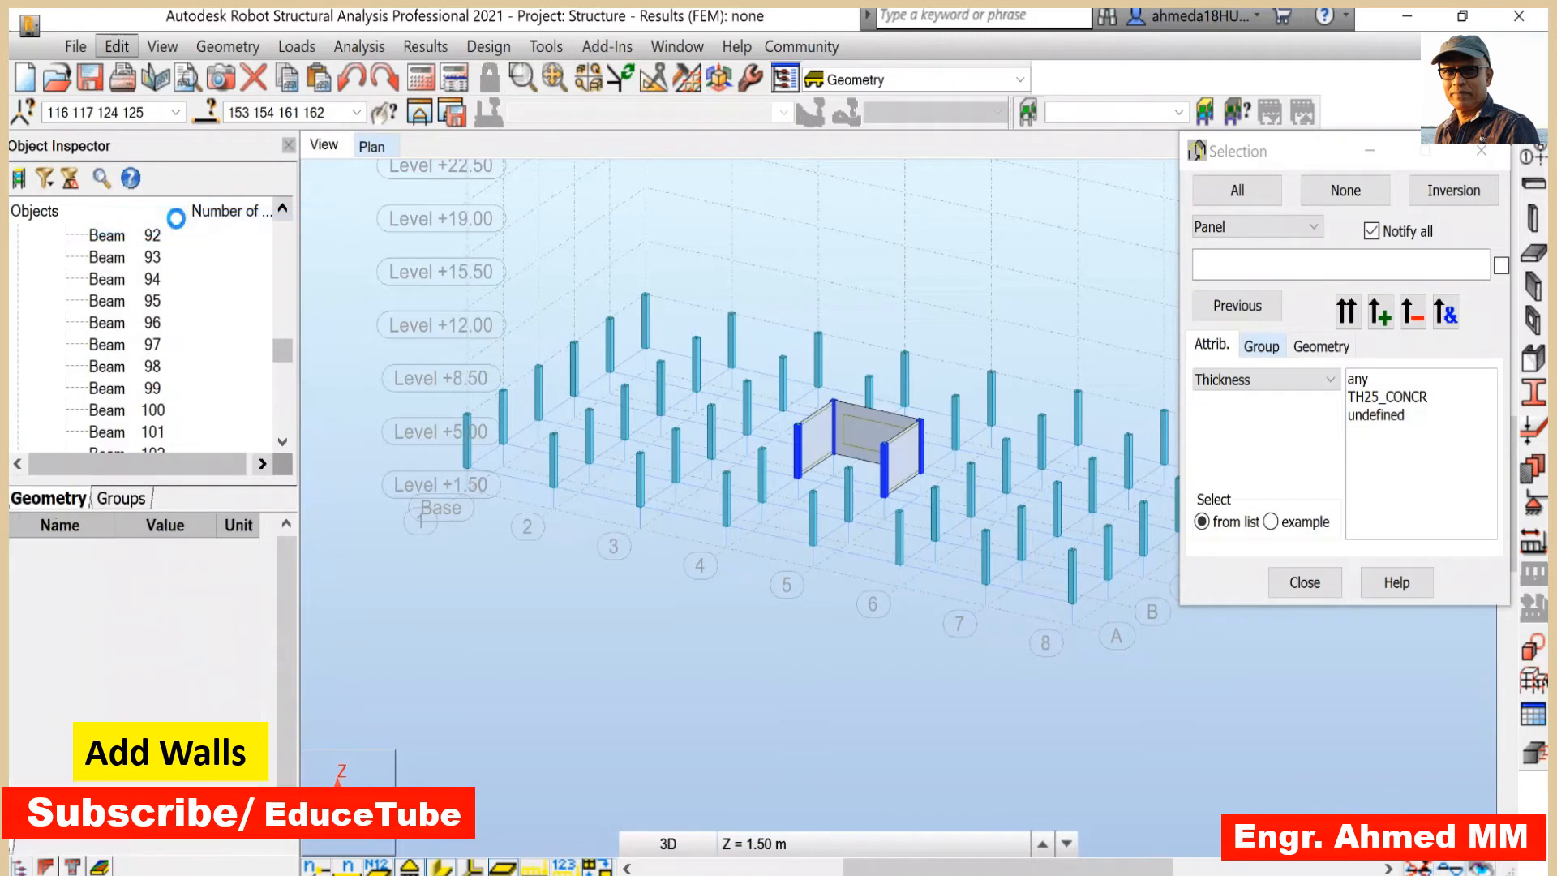
{"action": "left_click", "coordinate": [1301, 582]}
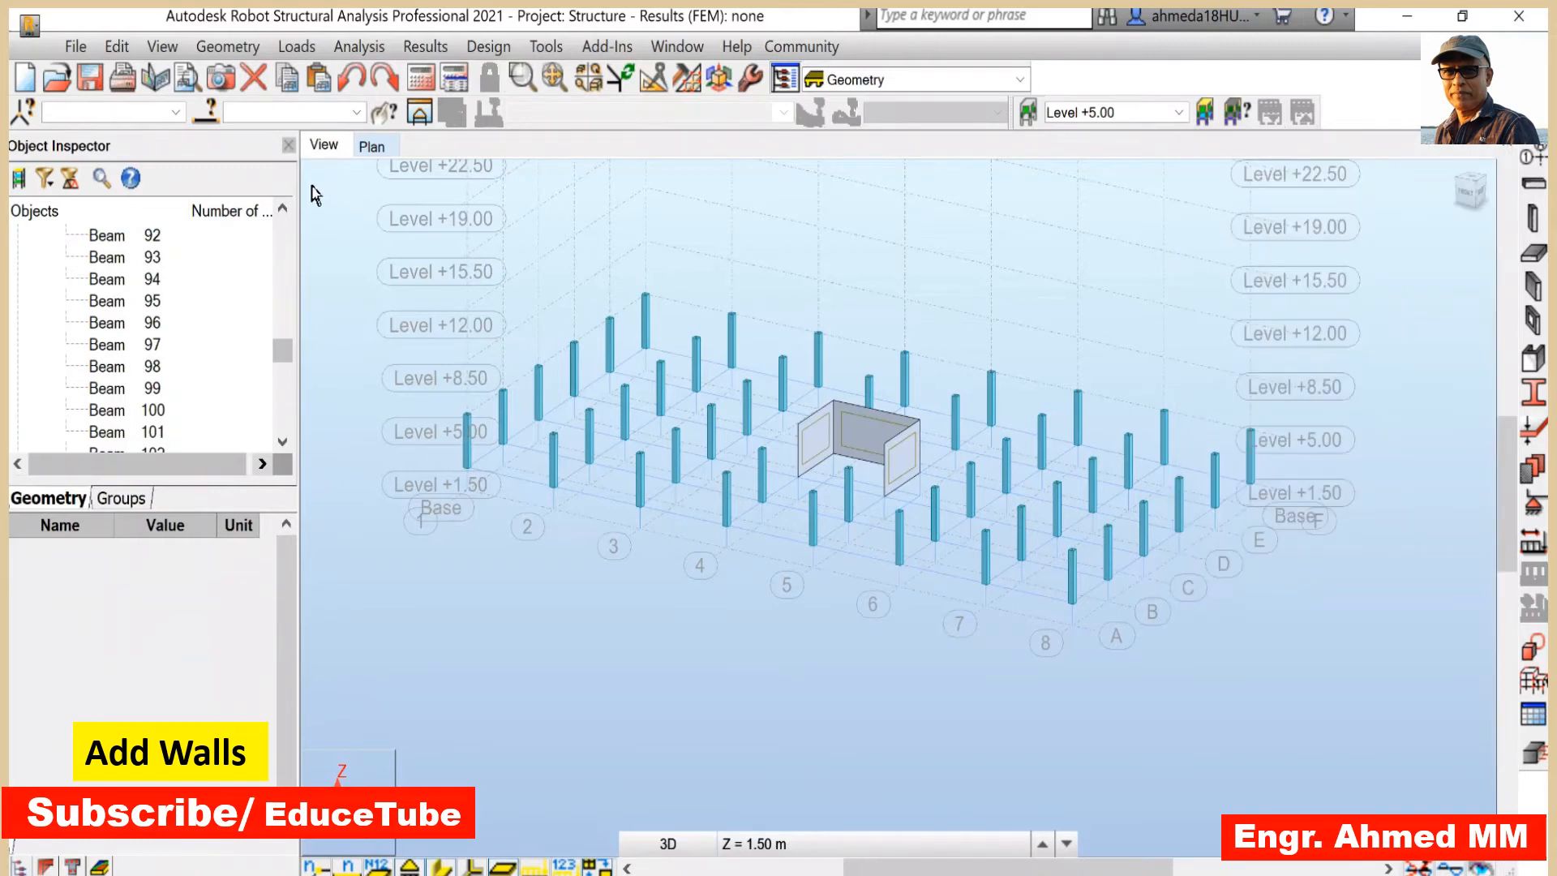
- Start a new horizontal floor on the Level +5.00 plan using the rectangle definition method
{"action": "left_click", "coordinate": [373, 146]}
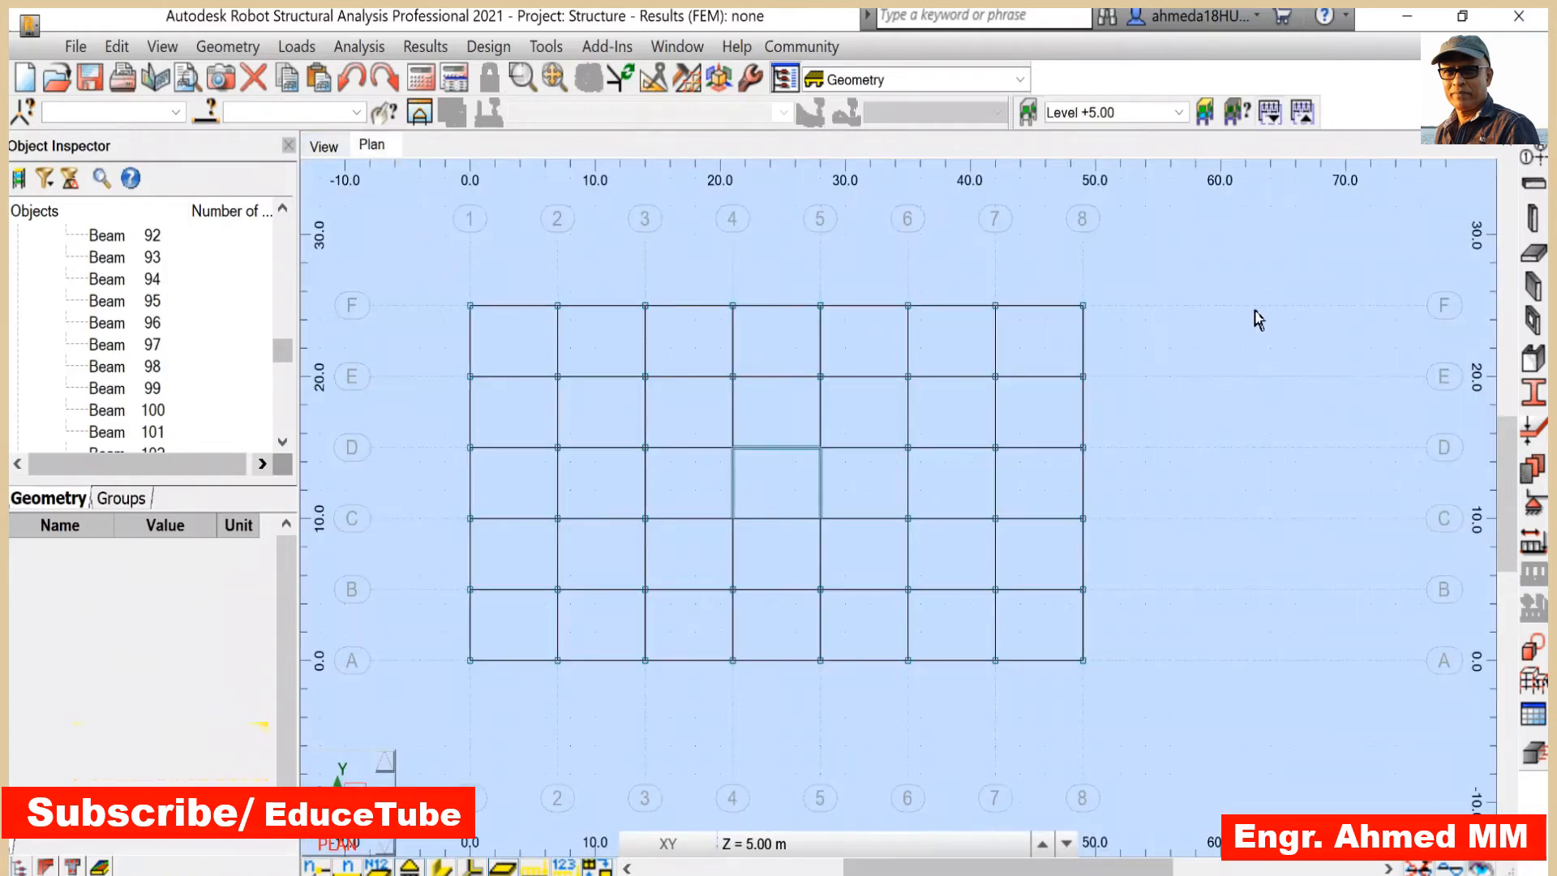
{"action": "scroll", "coordinate": [1296, 285], "scroll_direction": "down", "scroll_amount": 1}
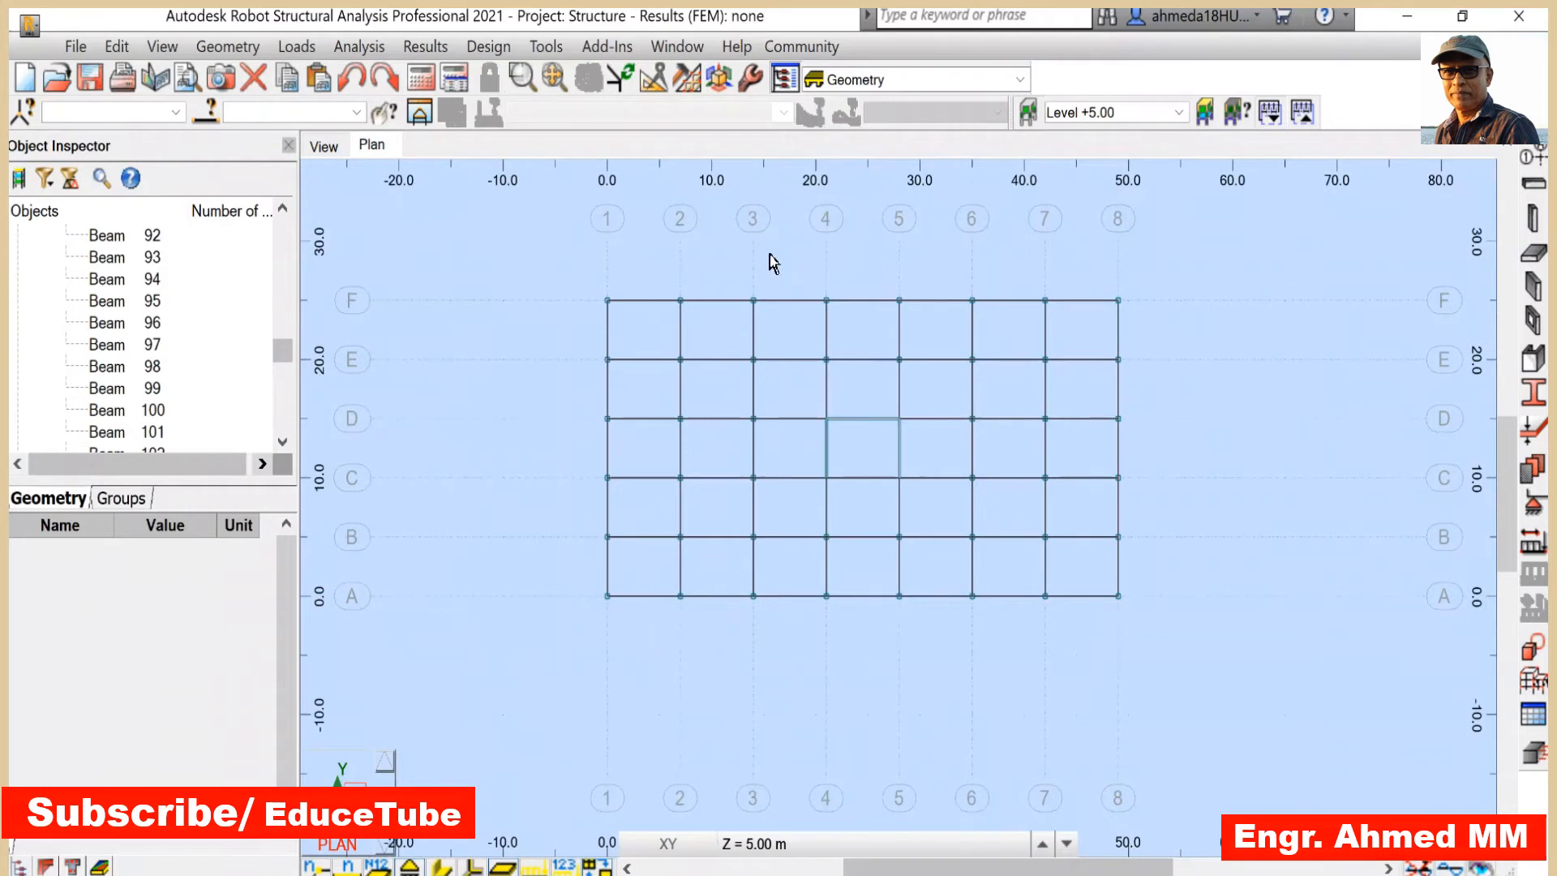
{"action": "scroll", "coordinate": [767, 261], "scroll_direction": "up", "scroll_amount": 2}
{"action": "scroll", "coordinate": [767, 261], "scroll_direction": "down", "scroll_amount": 1}
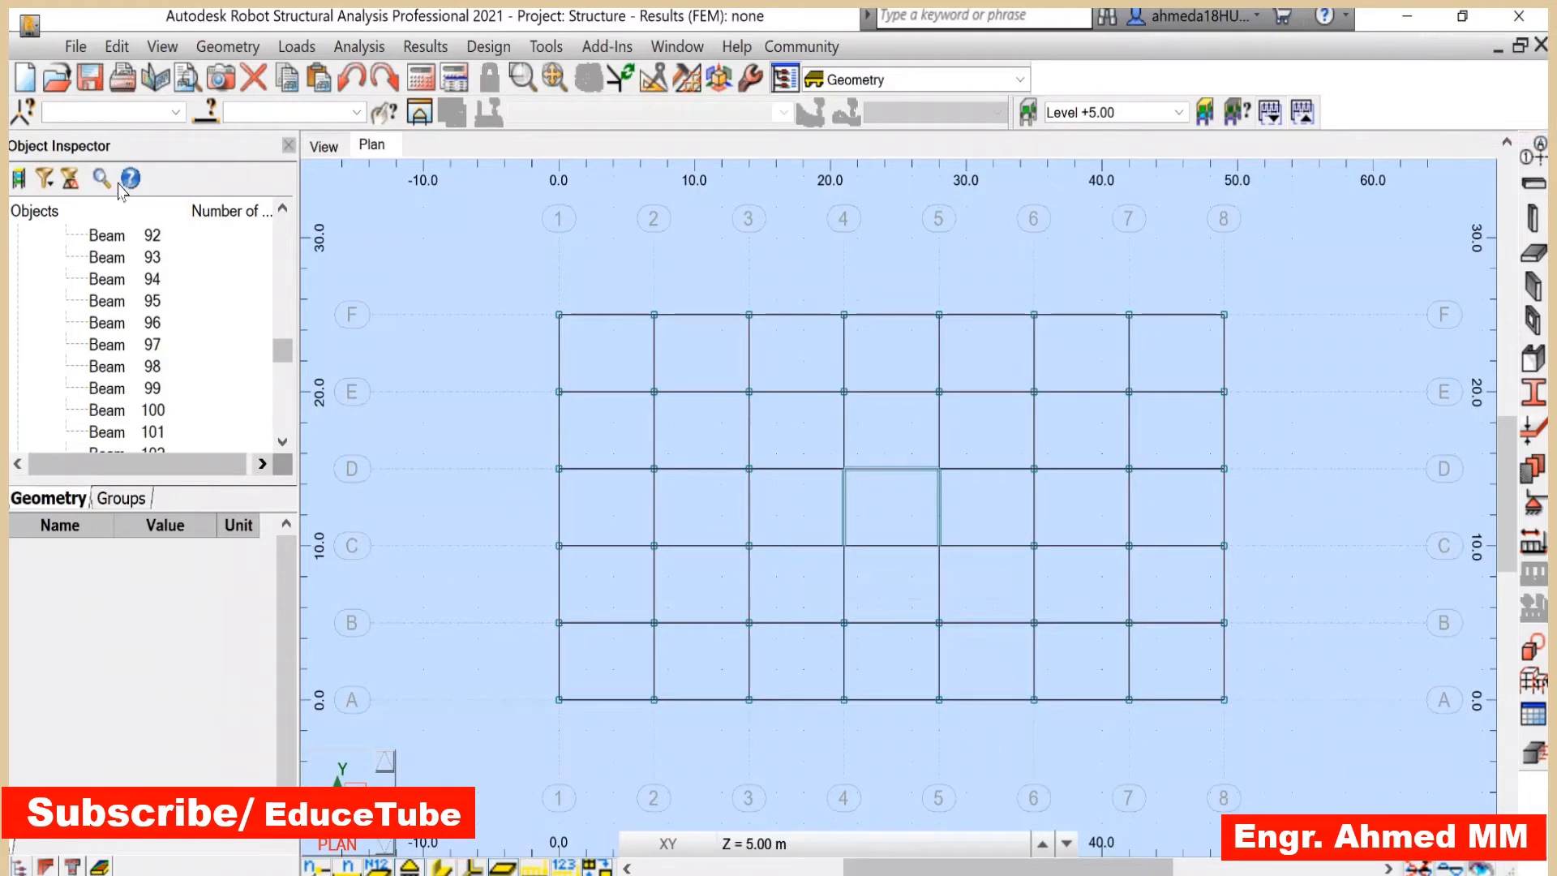
{"action": "left_click", "coordinate": [228, 48]}
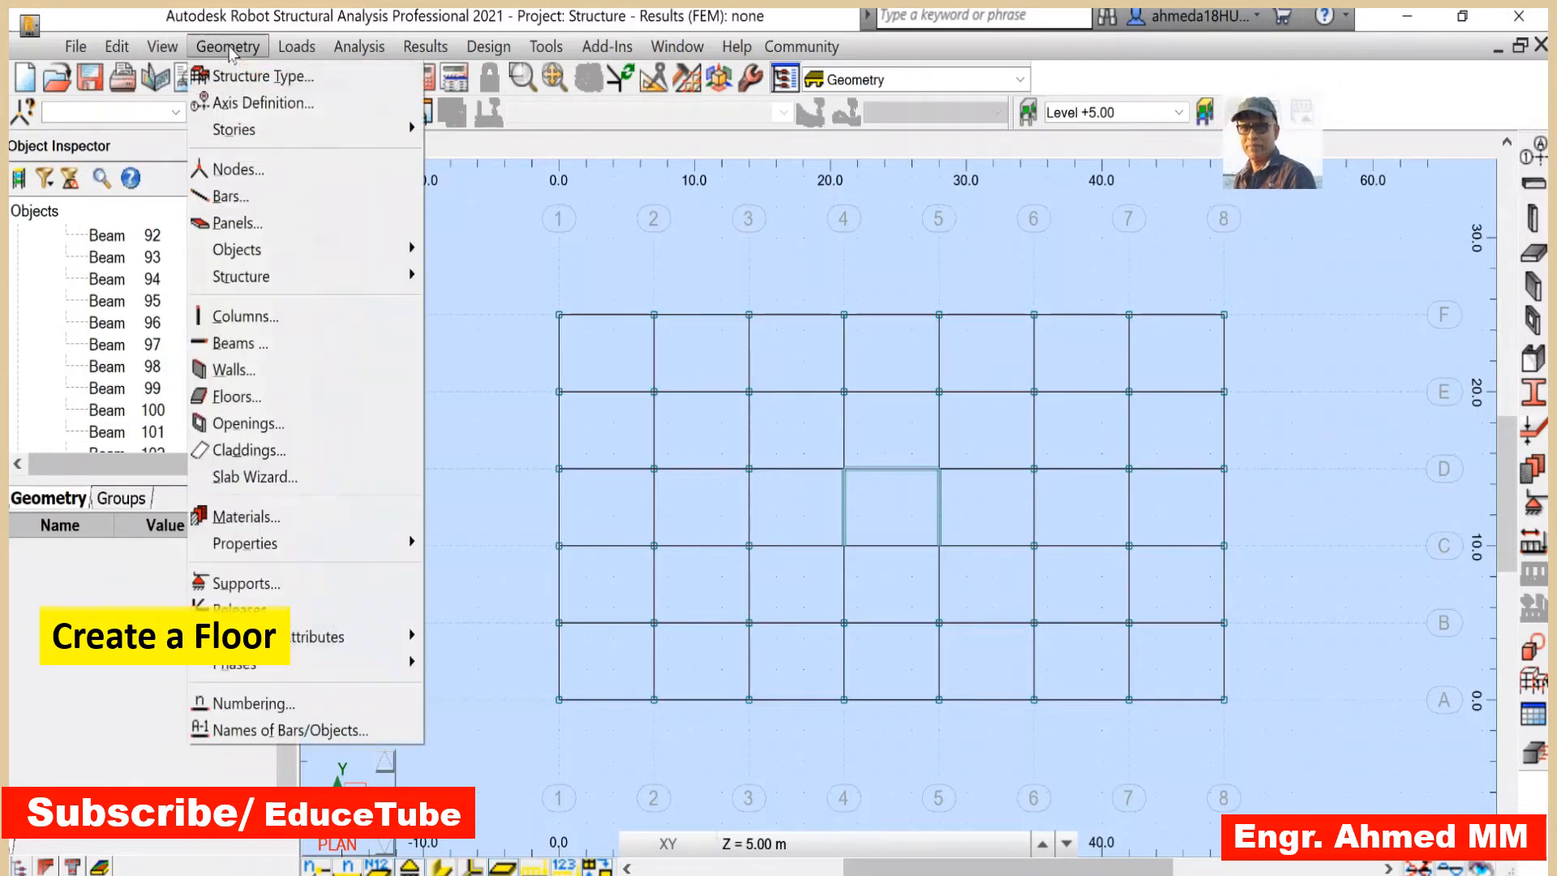
{"action": "left_click", "coordinate": [275, 404]}
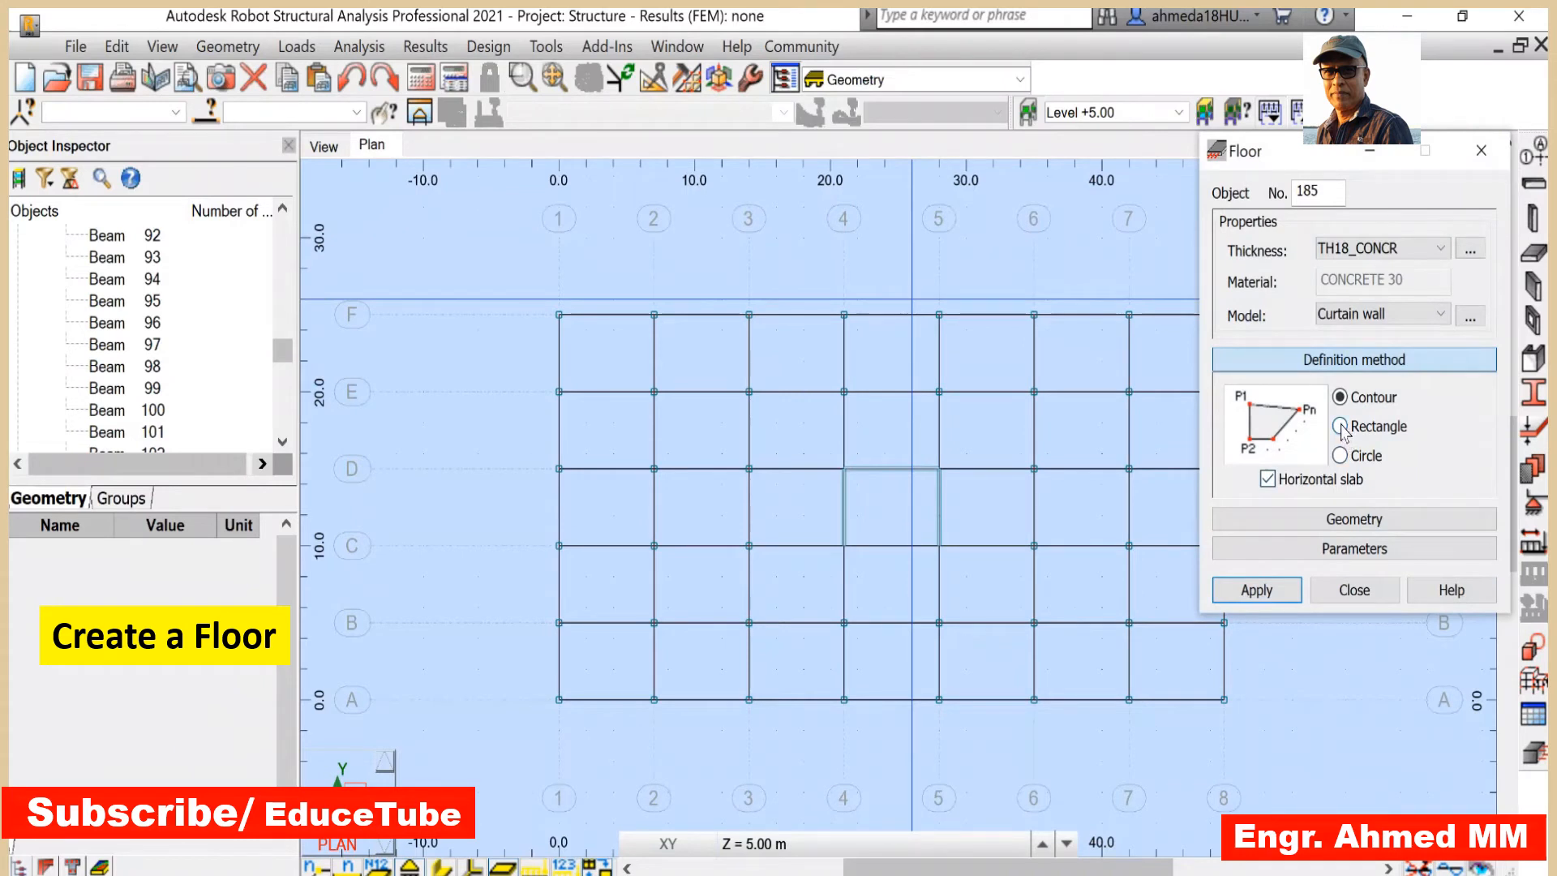
{"action": "left_click", "coordinate": [1341, 426]}
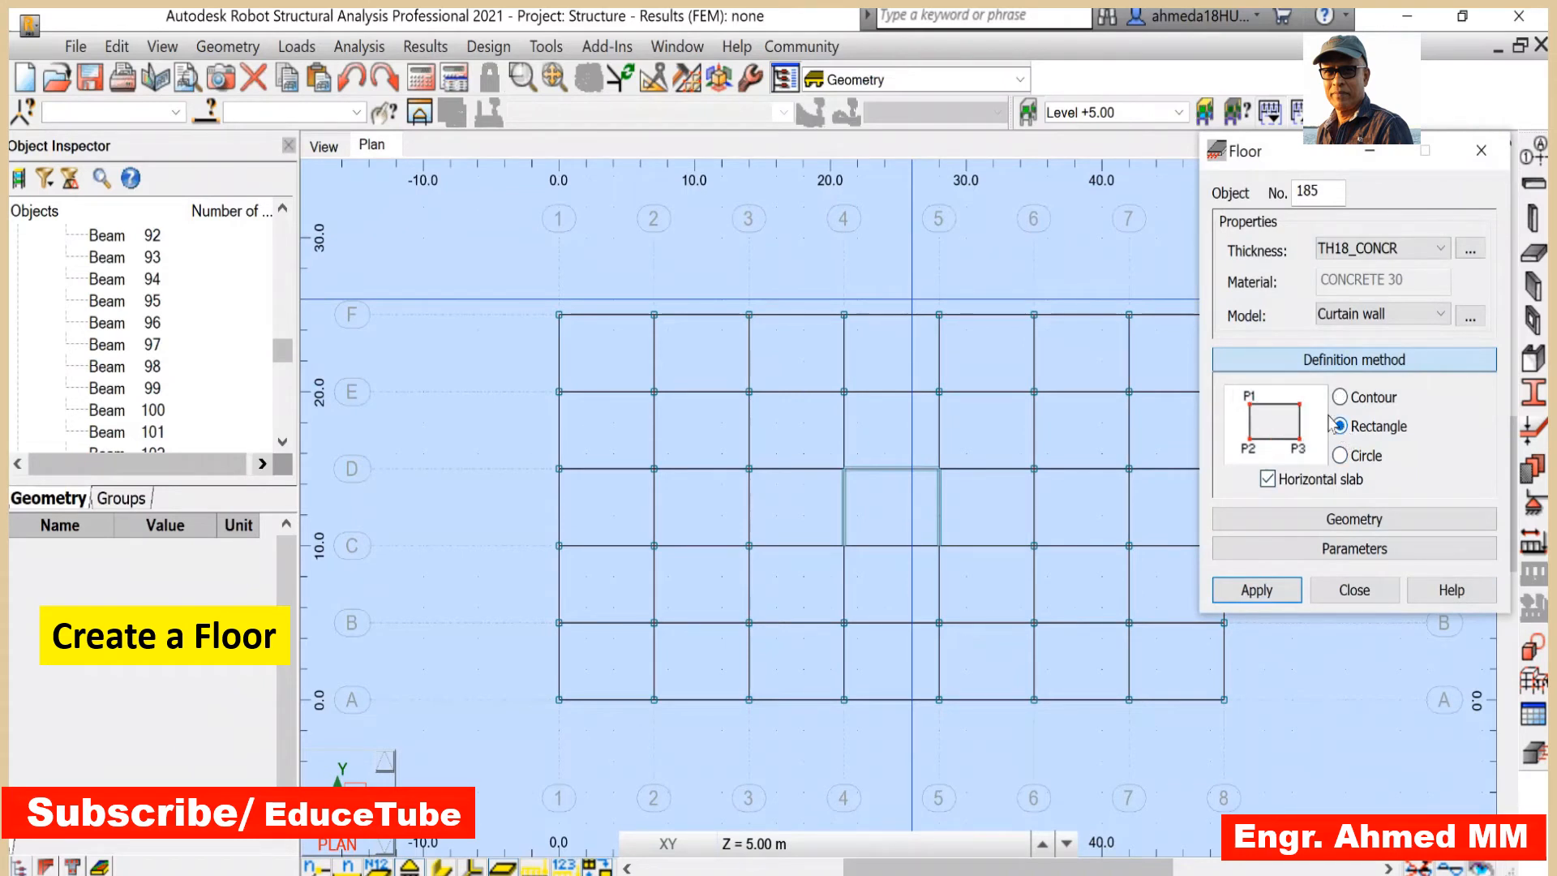
- Set the floor thickness to TH20_CONCR
{"action": "left_click", "coordinate": [1441, 251]}
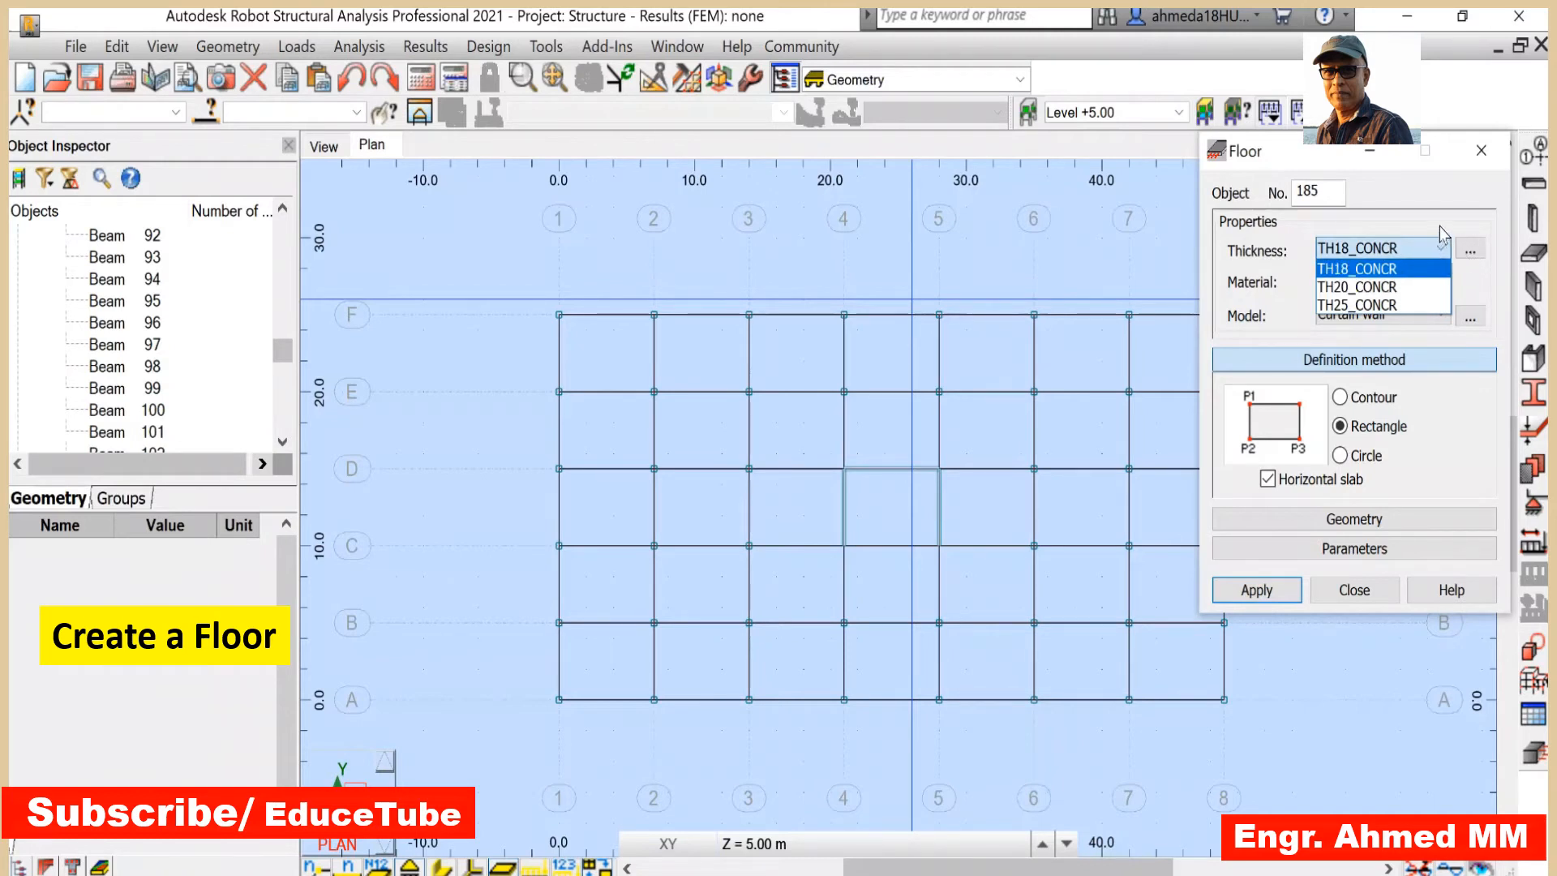
{"action": "left_click", "coordinate": [1439, 222]}
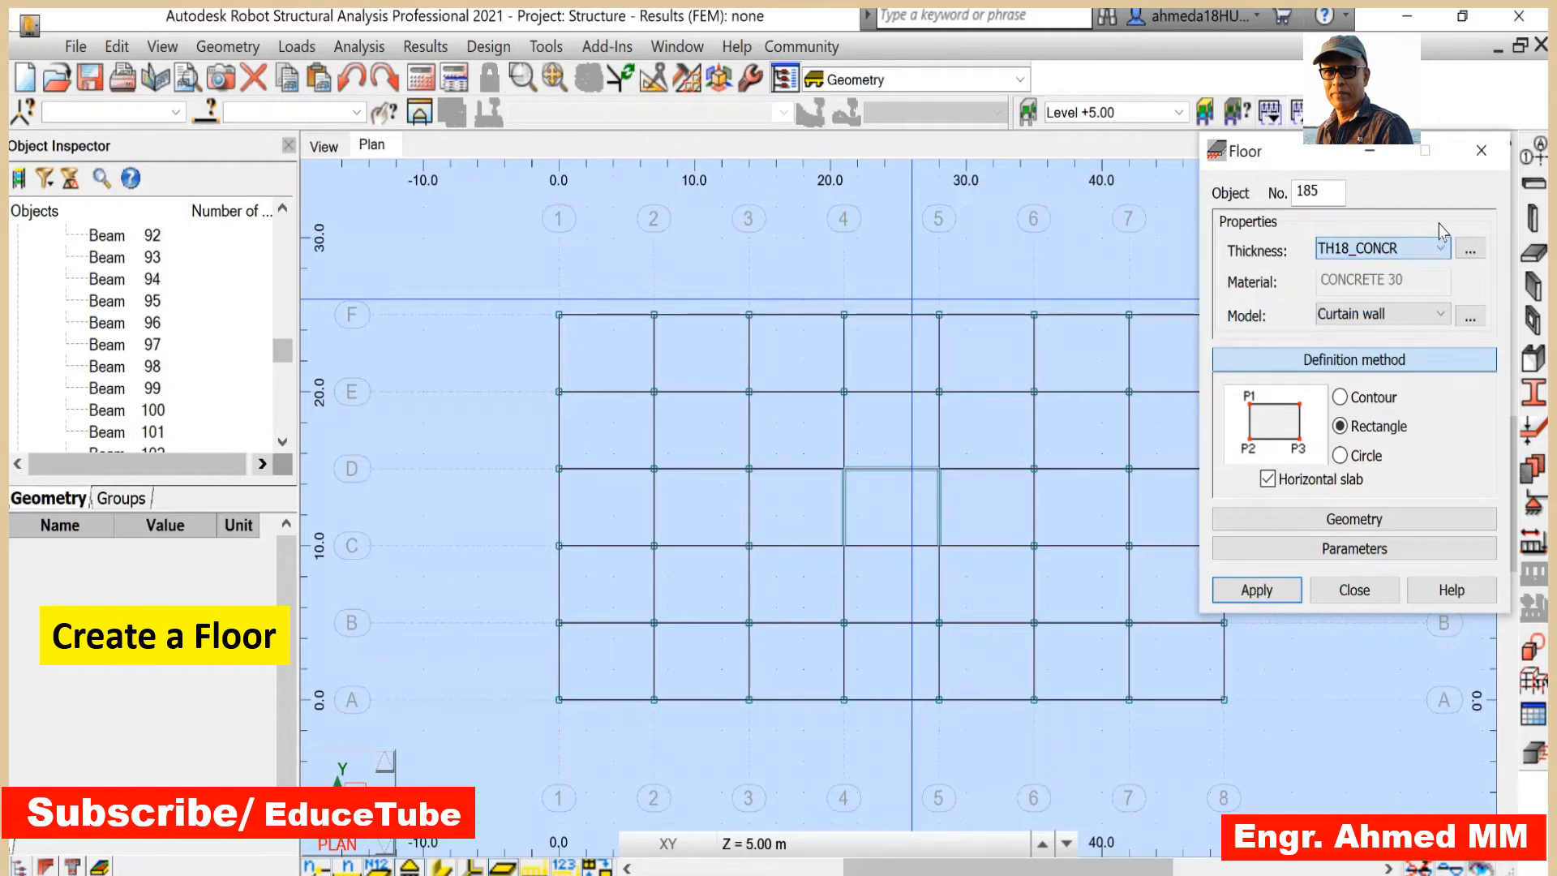
{"action": "left_click", "coordinate": [1470, 250]}
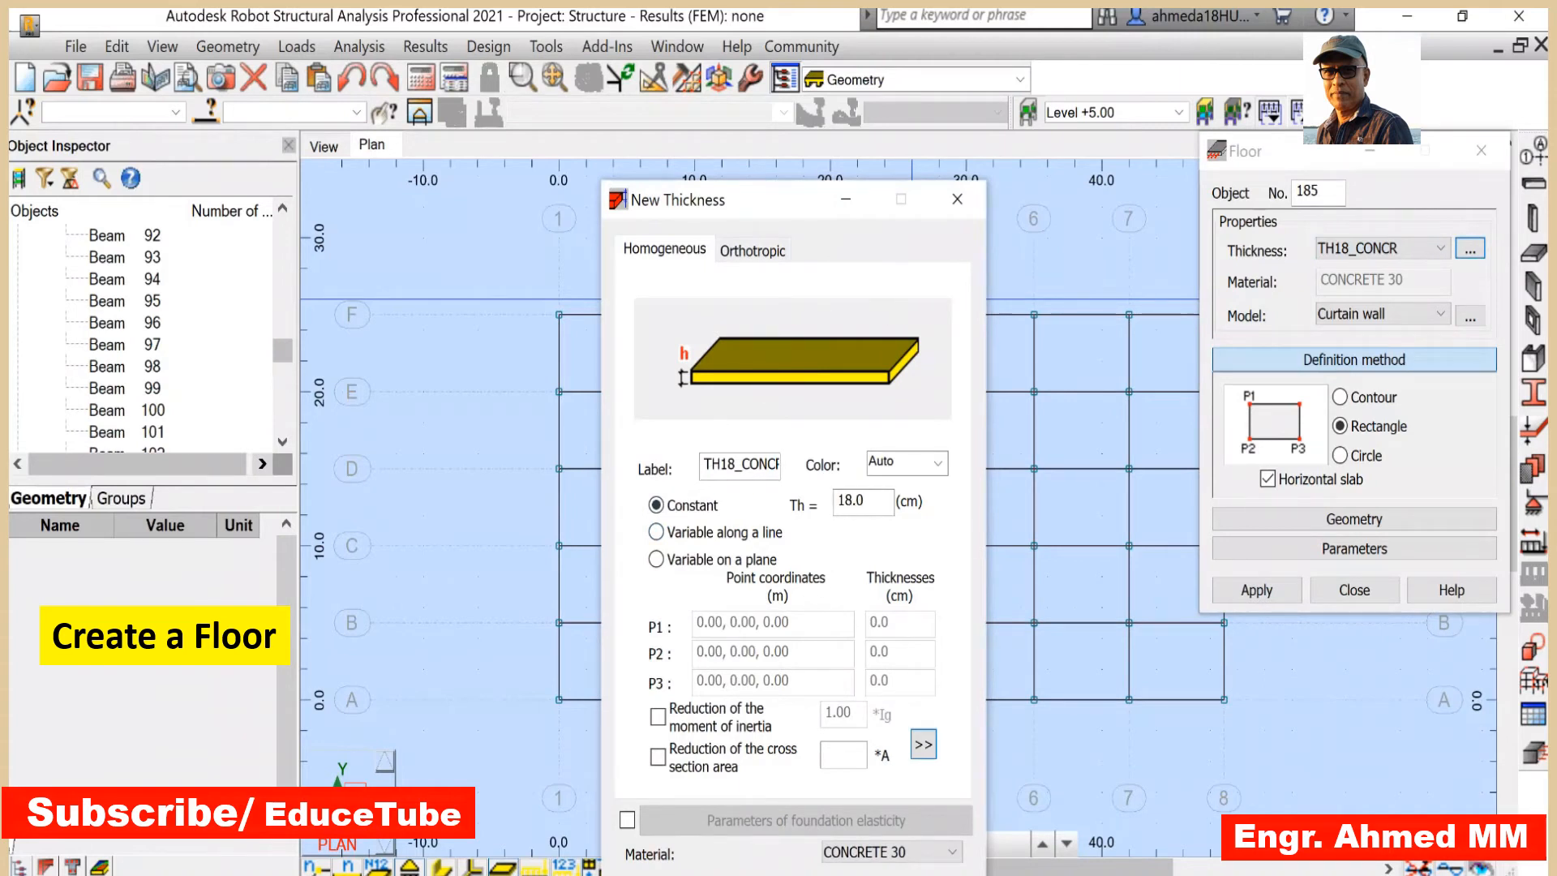
{"action": "left_click", "coordinate": [795, 874]}
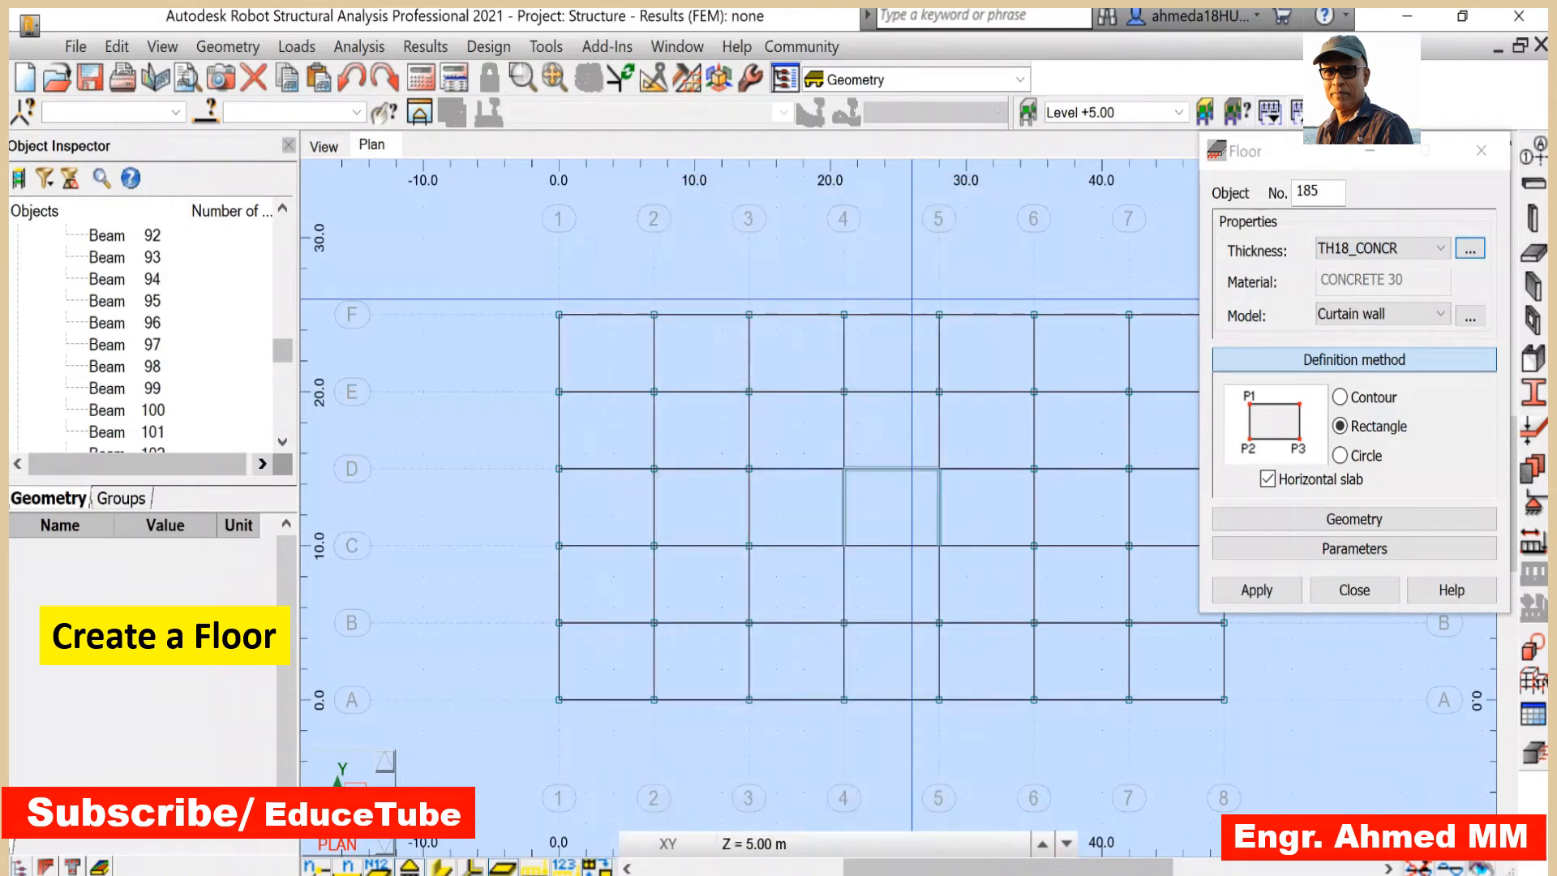
{"action": "left_click", "coordinate": [1442, 249]}
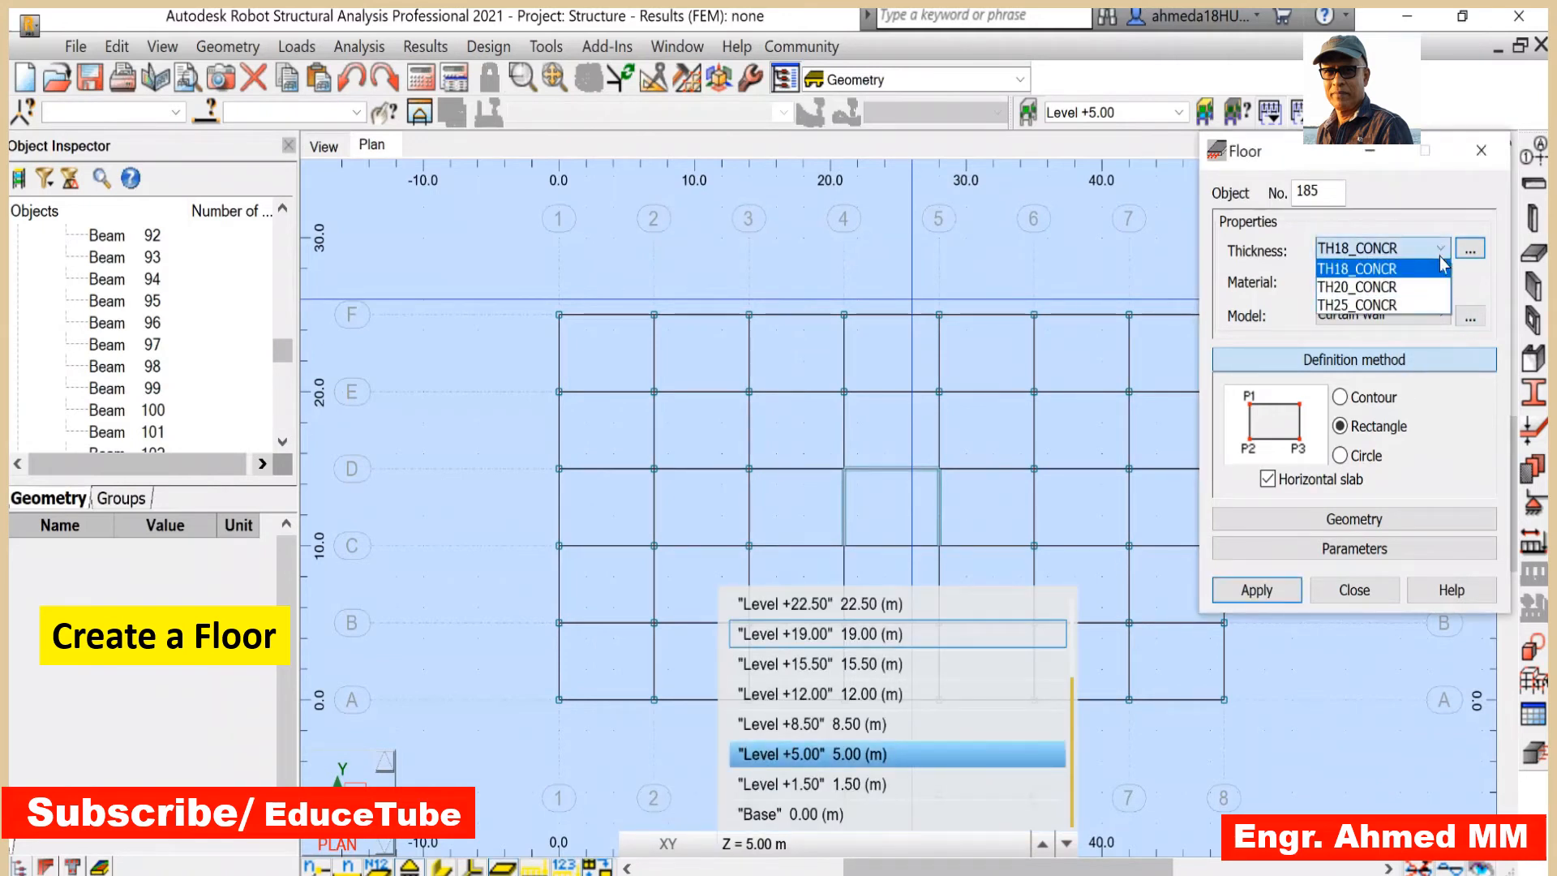
{"action": "left_click", "coordinate": [1345, 289]}
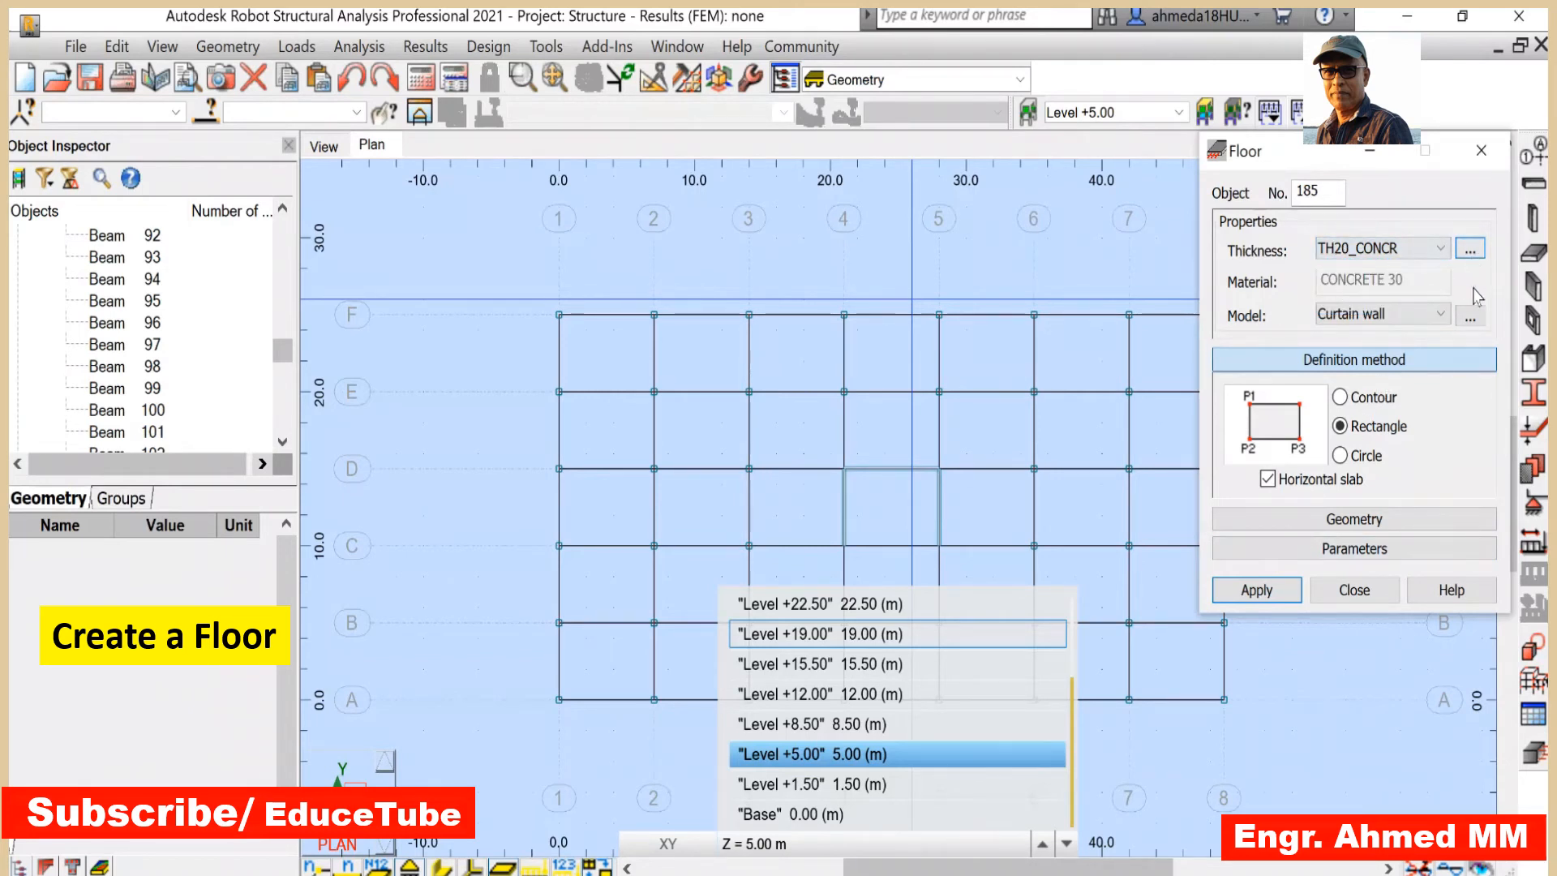
- Define the rectangular floor by the grid corners 1/F, 1/A and 8/A, and check the slab in the 3D view
{"action": "left_click", "coordinate": [560, 315]}
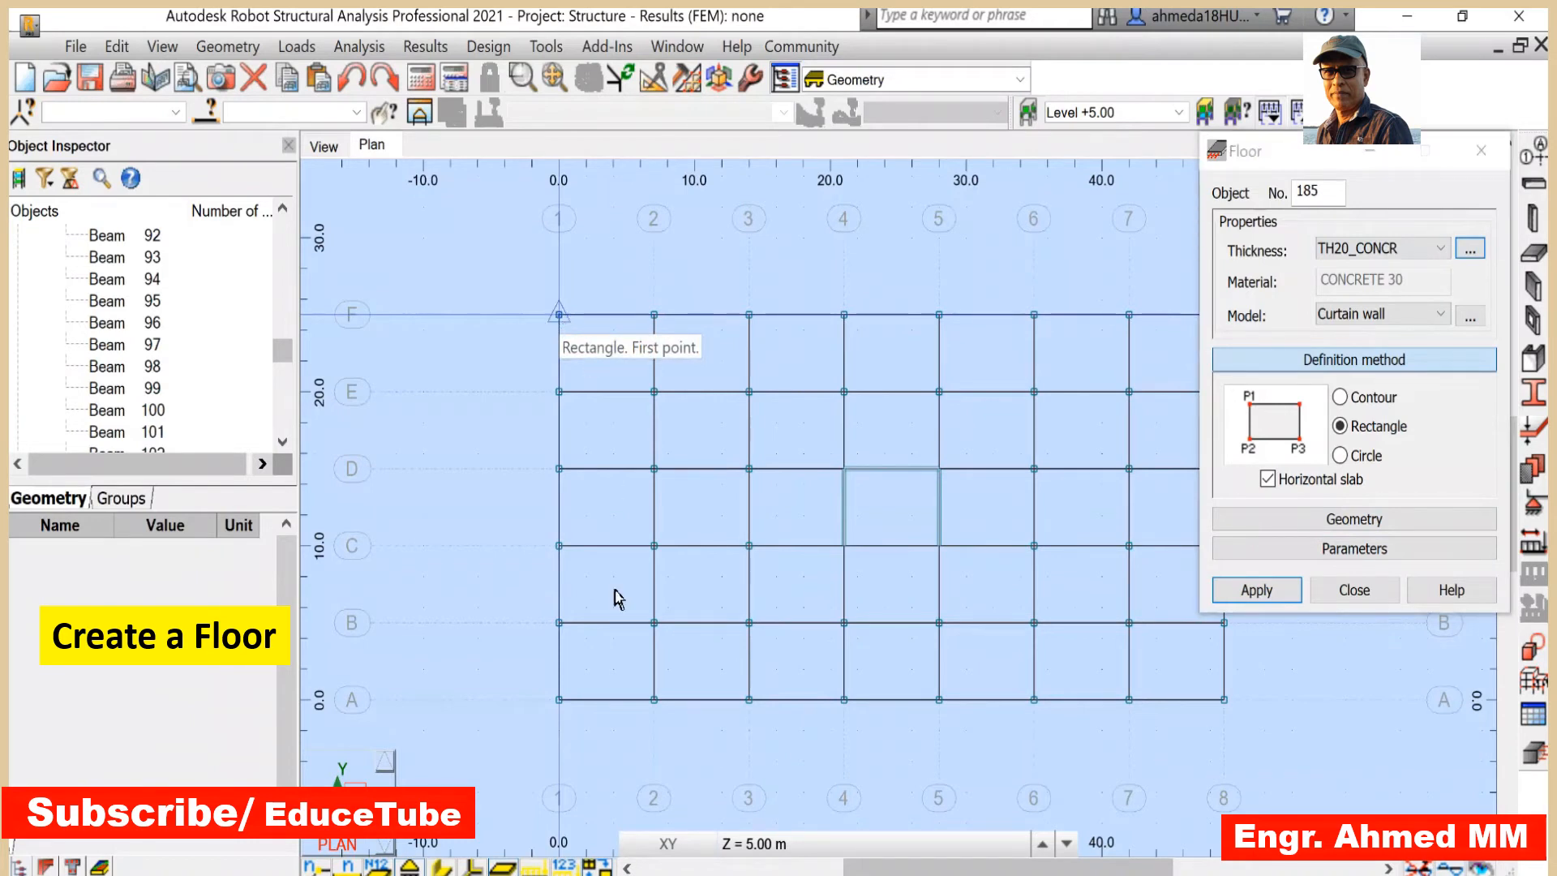
{"action": "left_click", "coordinate": [560, 700]}
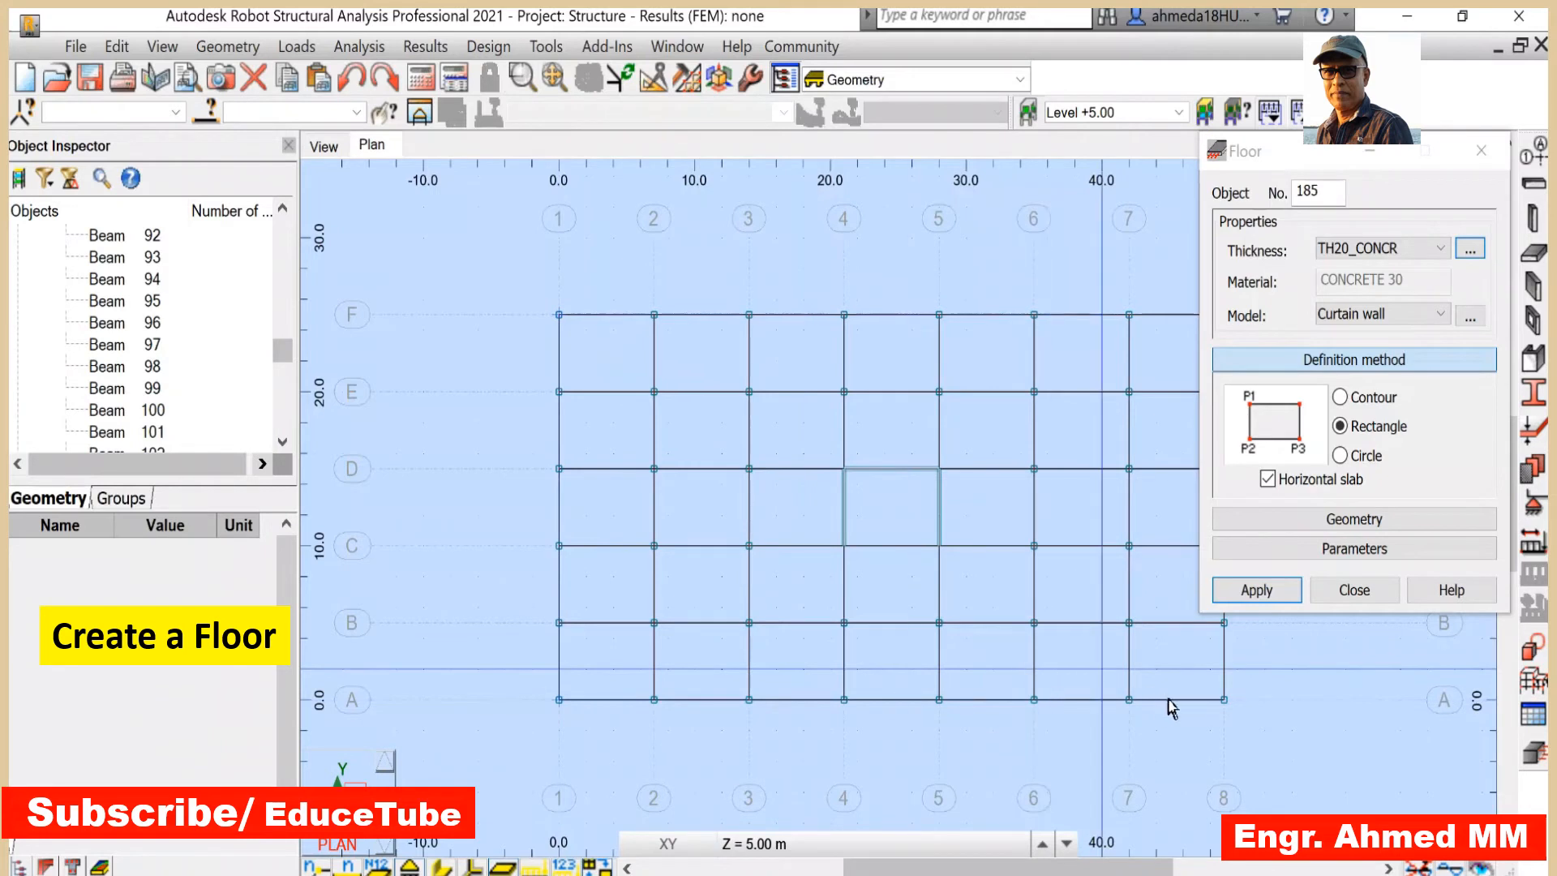
{"action": "left_click", "coordinate": [1225, 699]}
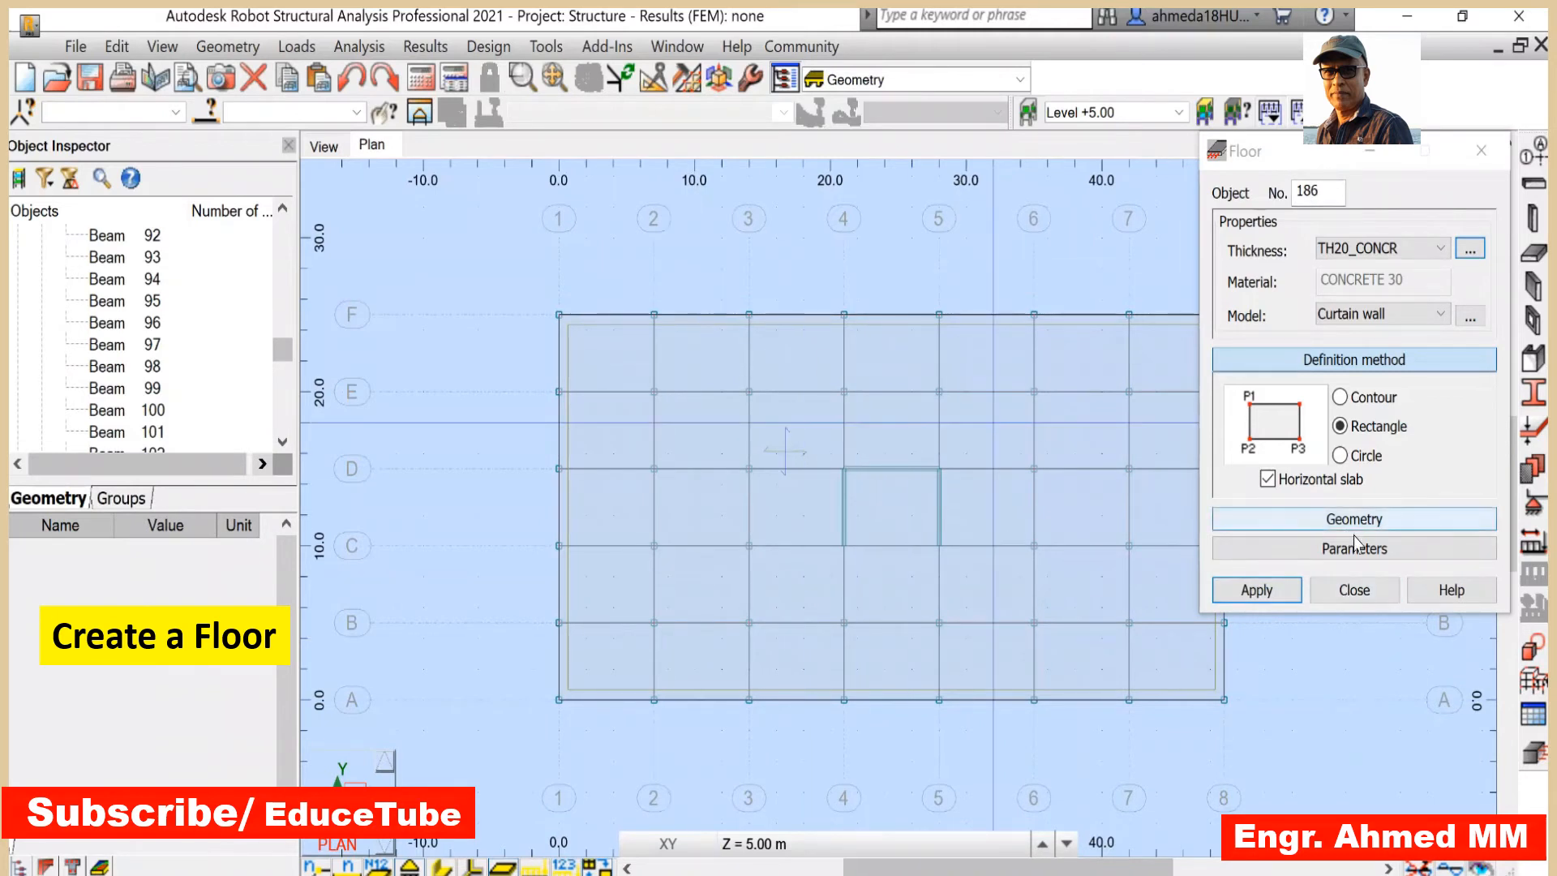
{"action": "left_click", "coordinate": [1352, 591]}
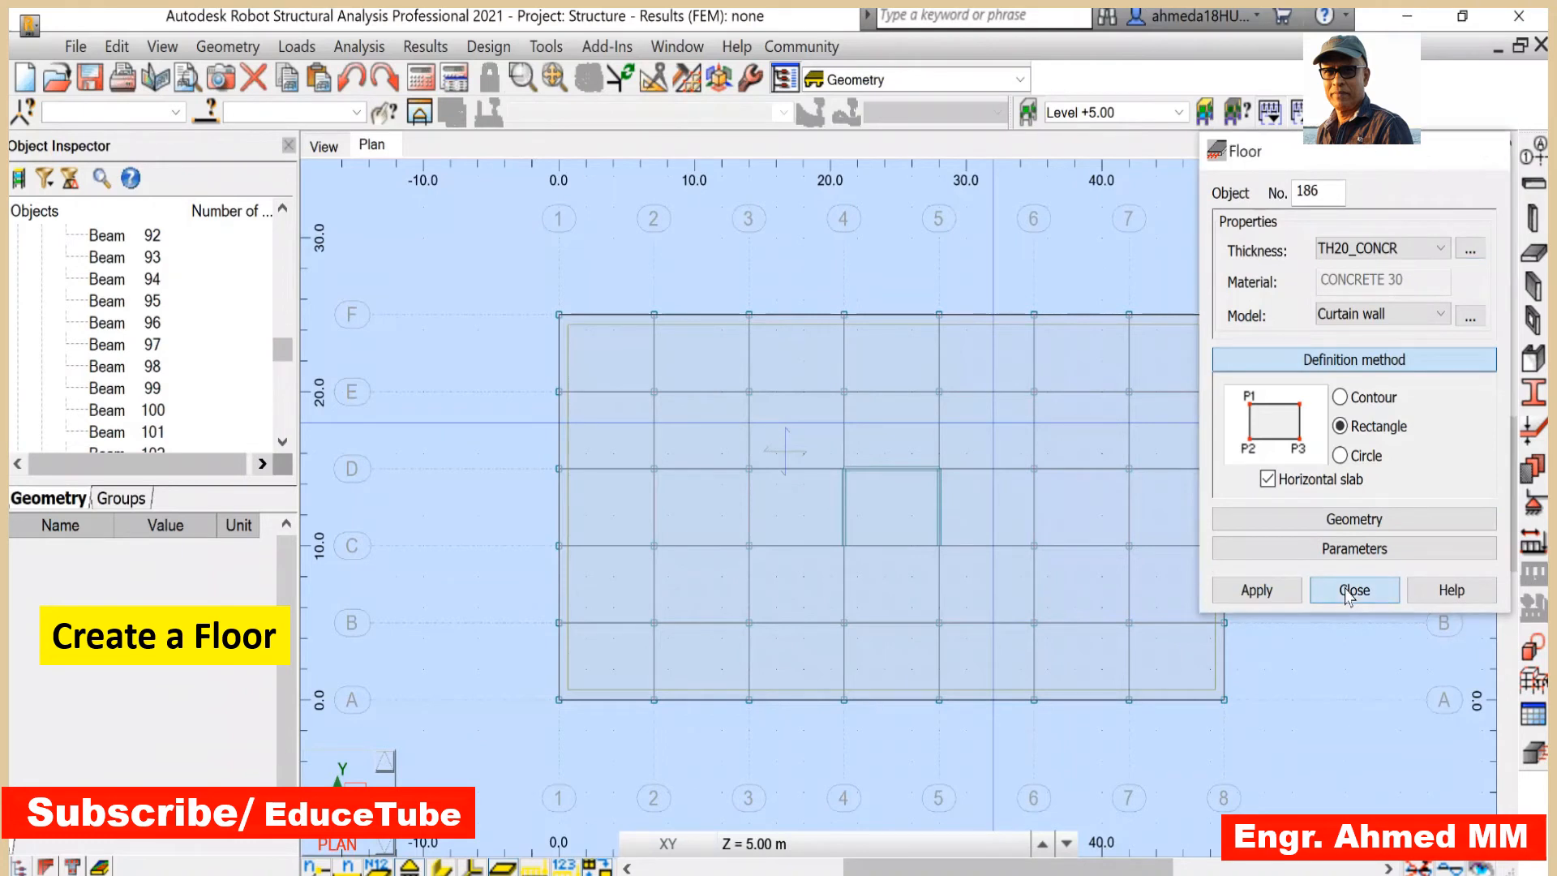
{"action": "left_click", "coordinate": [324, 147]}
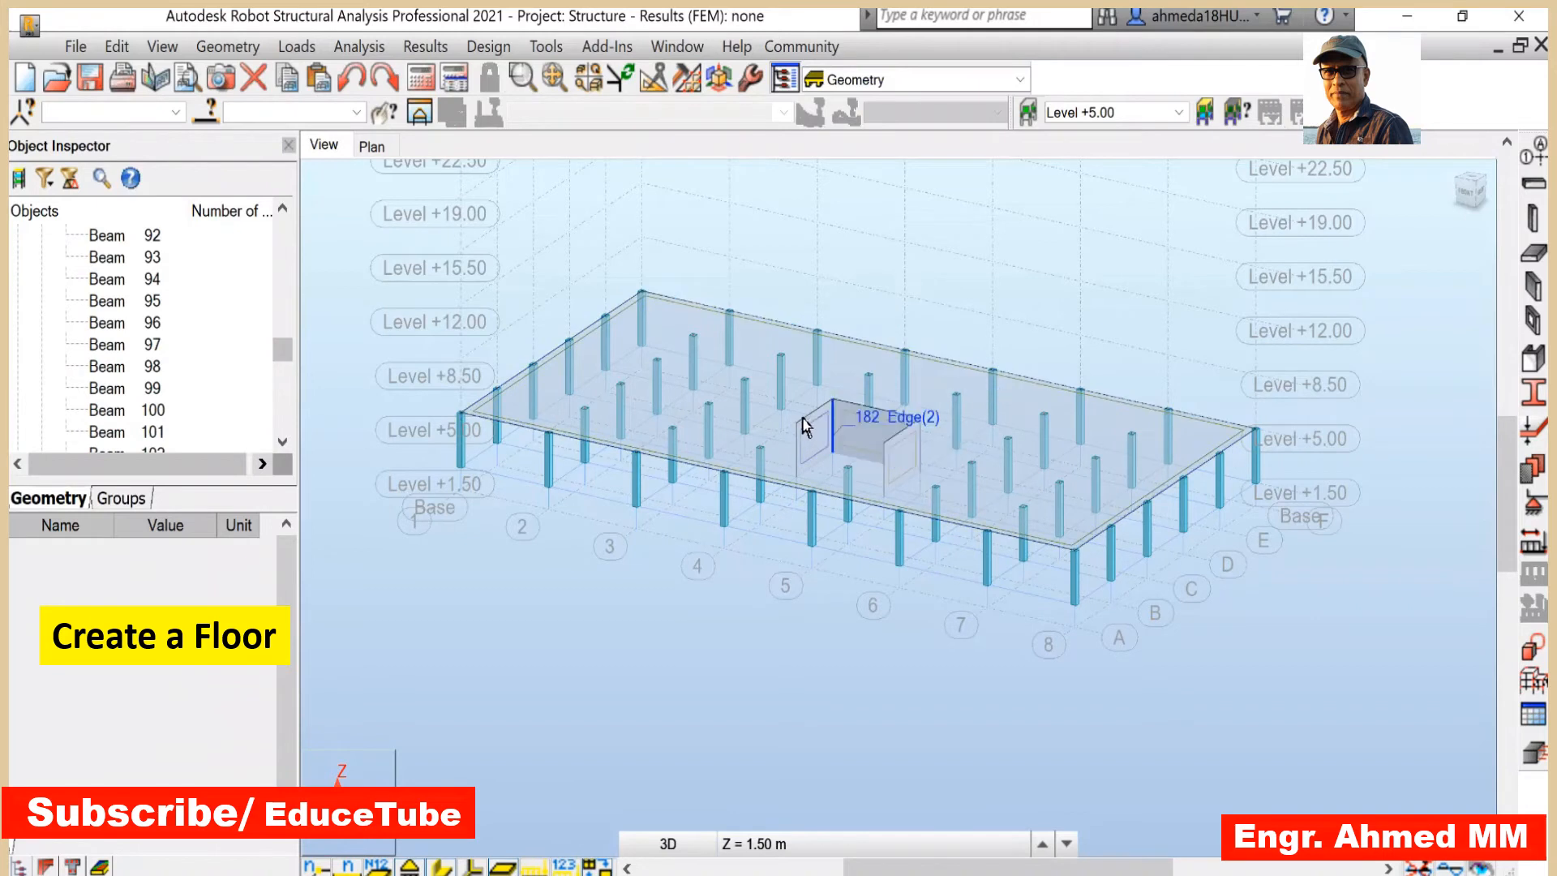
{"action": "left_click", "coordinate": [371, 147]}
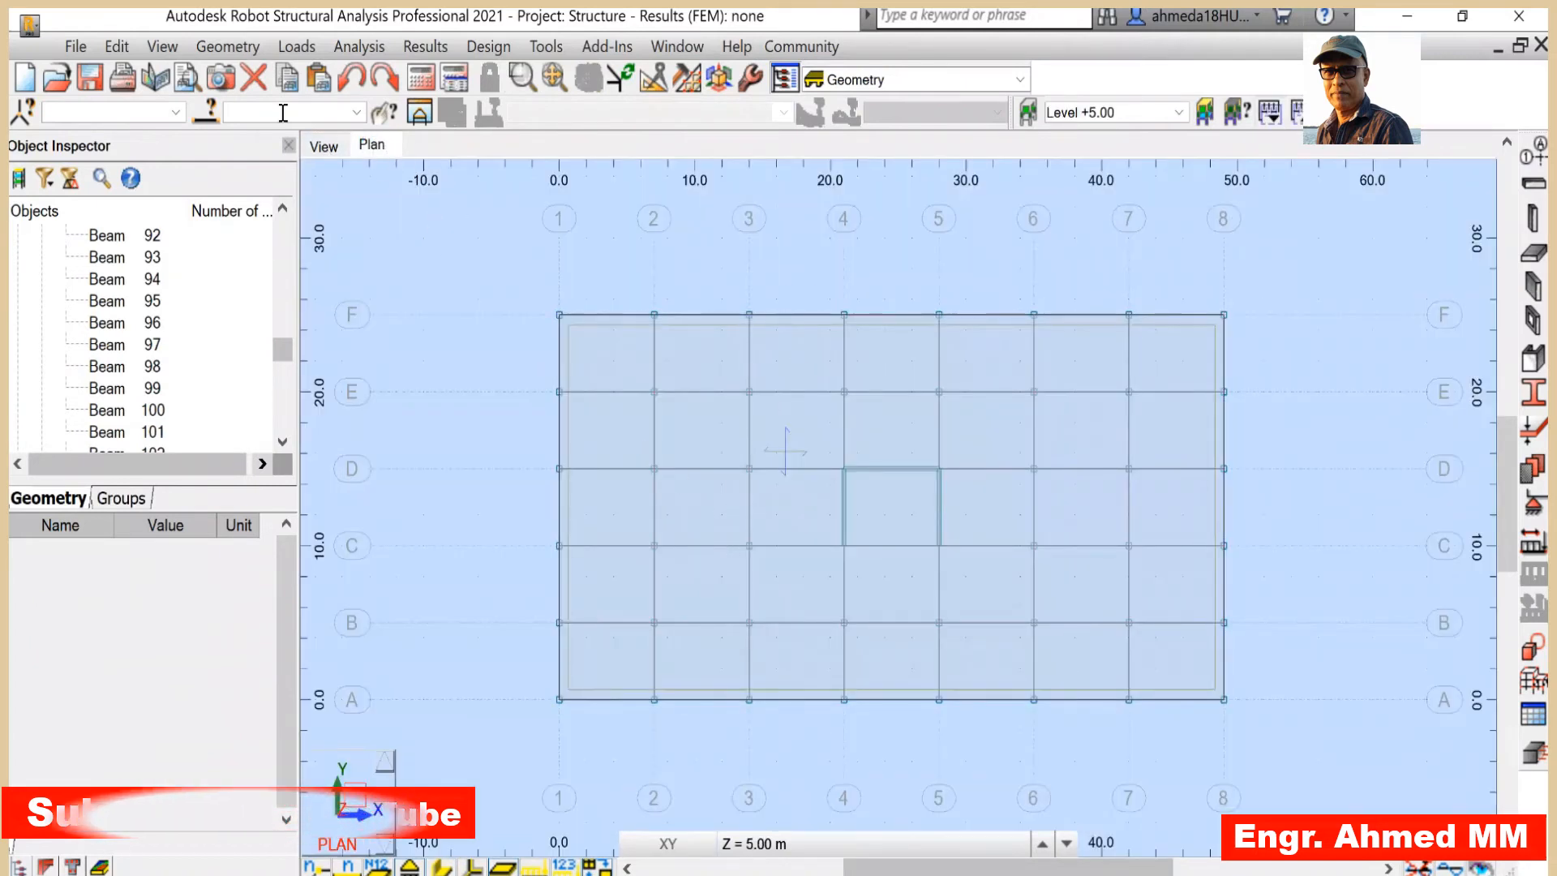
- Cut a rectangular opening in the Level +5.00 floor through grid points 4/C, 4/D and 5/D, and check it in the 3D view
{"action": "left_click", "coordinate": [228, 47]}
{"action": "mouse_move", "coordinate": [348, 253]}
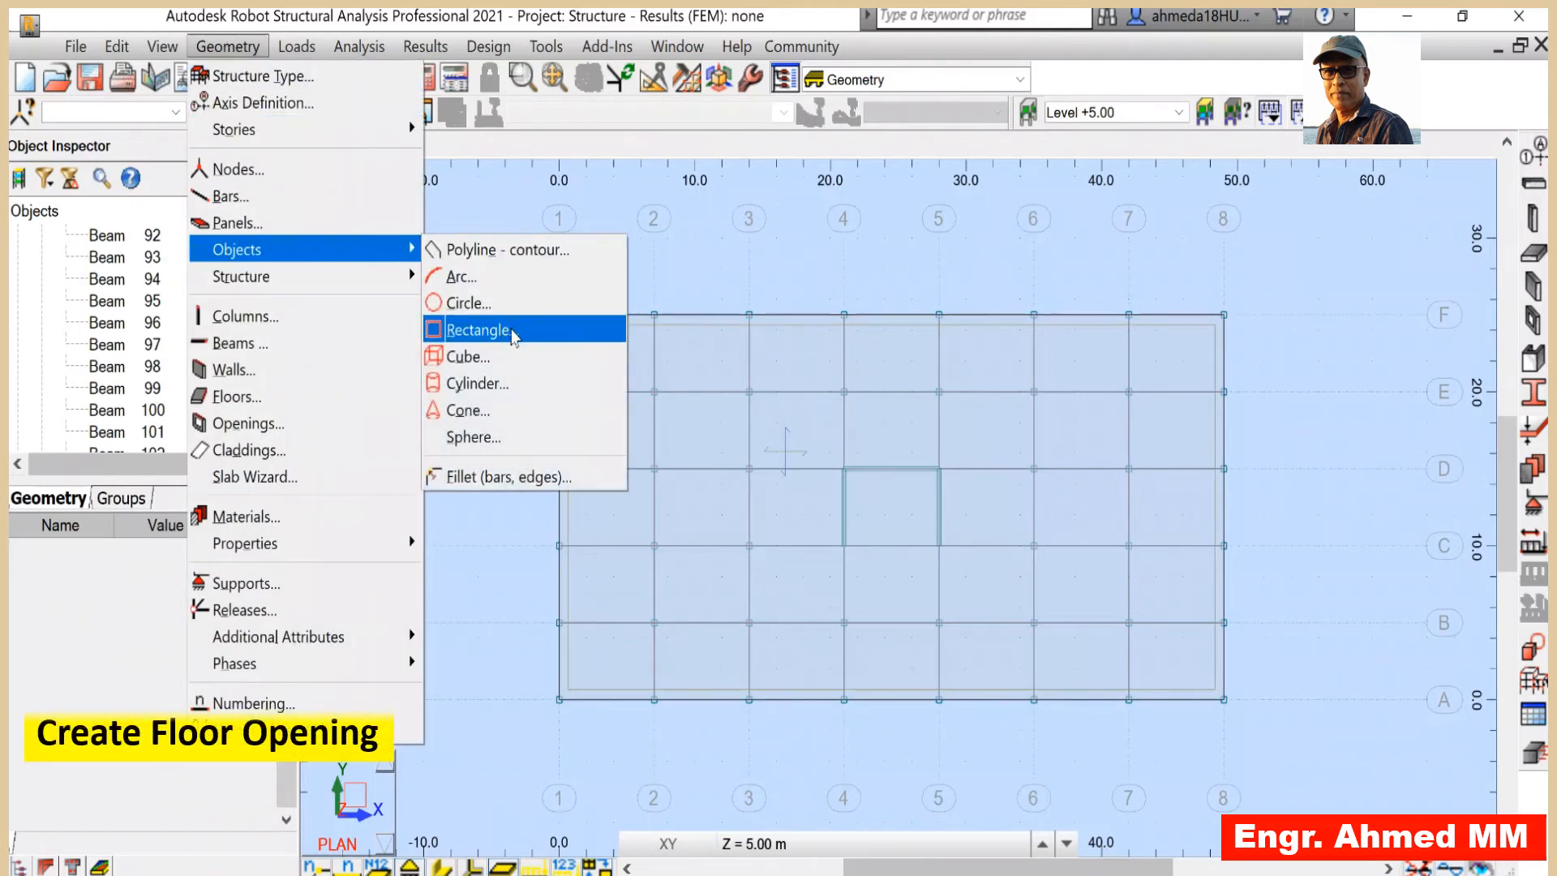
{"action": "left_click", "coordinate": [512, 330]}
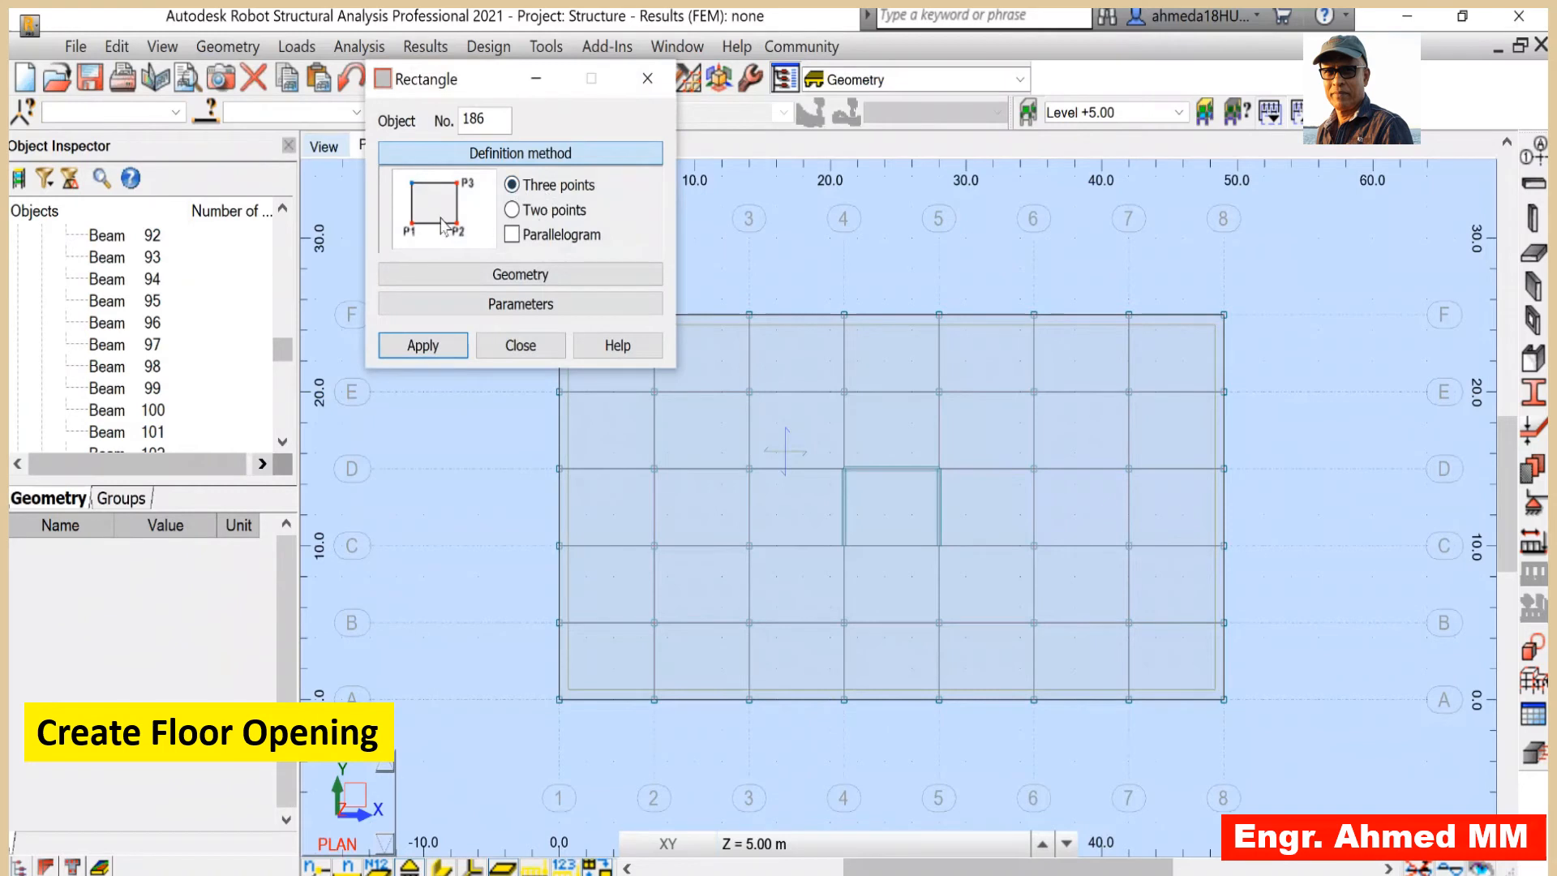
{"action": "left_click", "coordinate": [844, 546]}
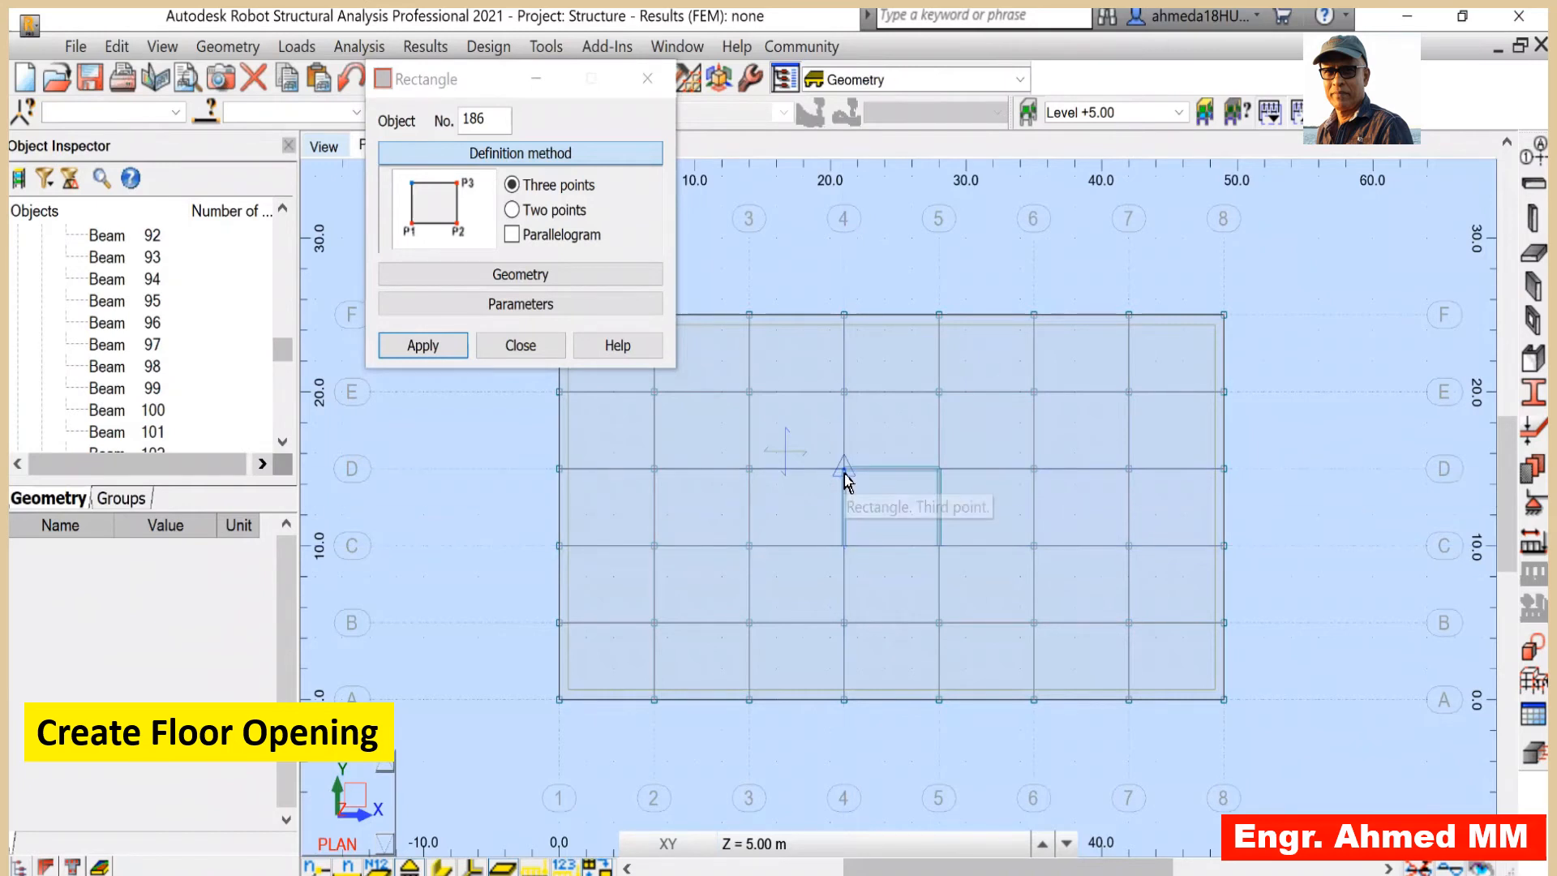
{"action": "left_click", "coordinate": [939, 469]}
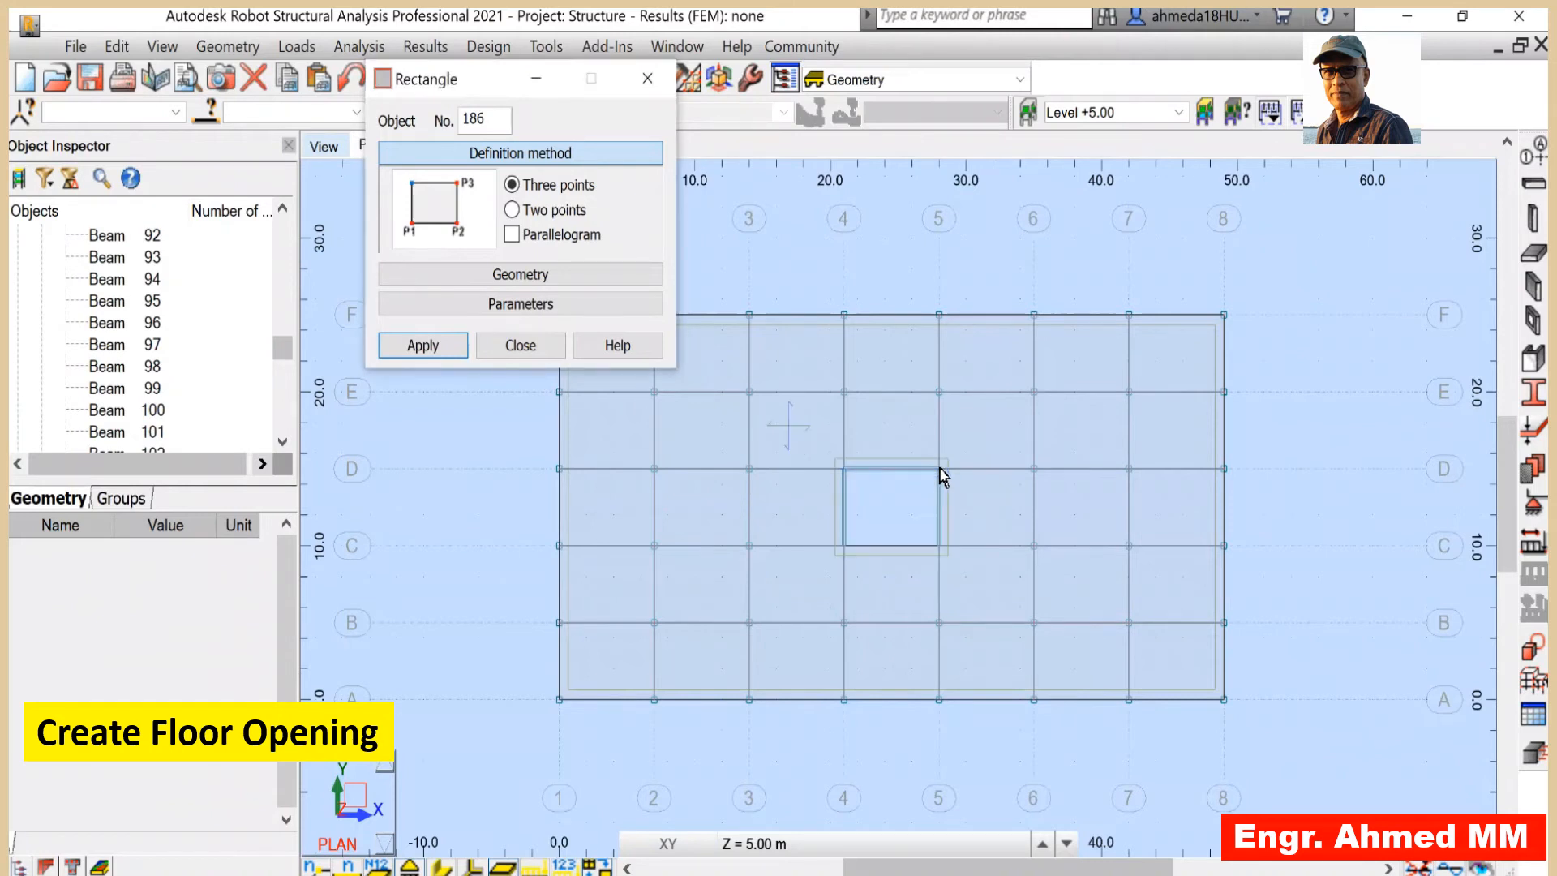
{"action": "left_click", "coordinate": [501, 349]}
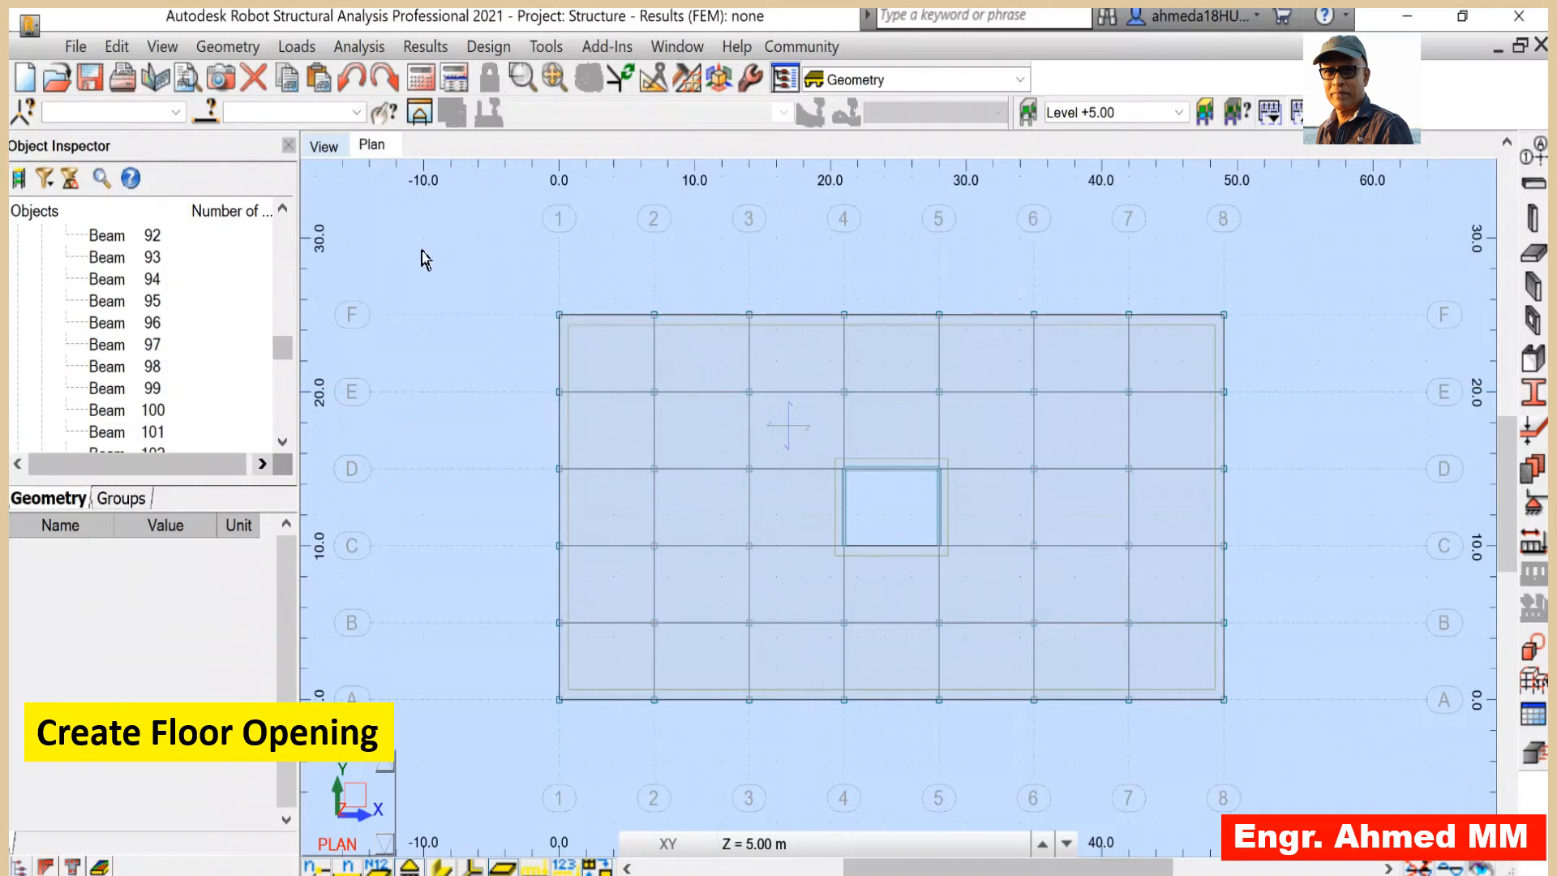
{"action": "left_click", "coordinate": [325, 147]}
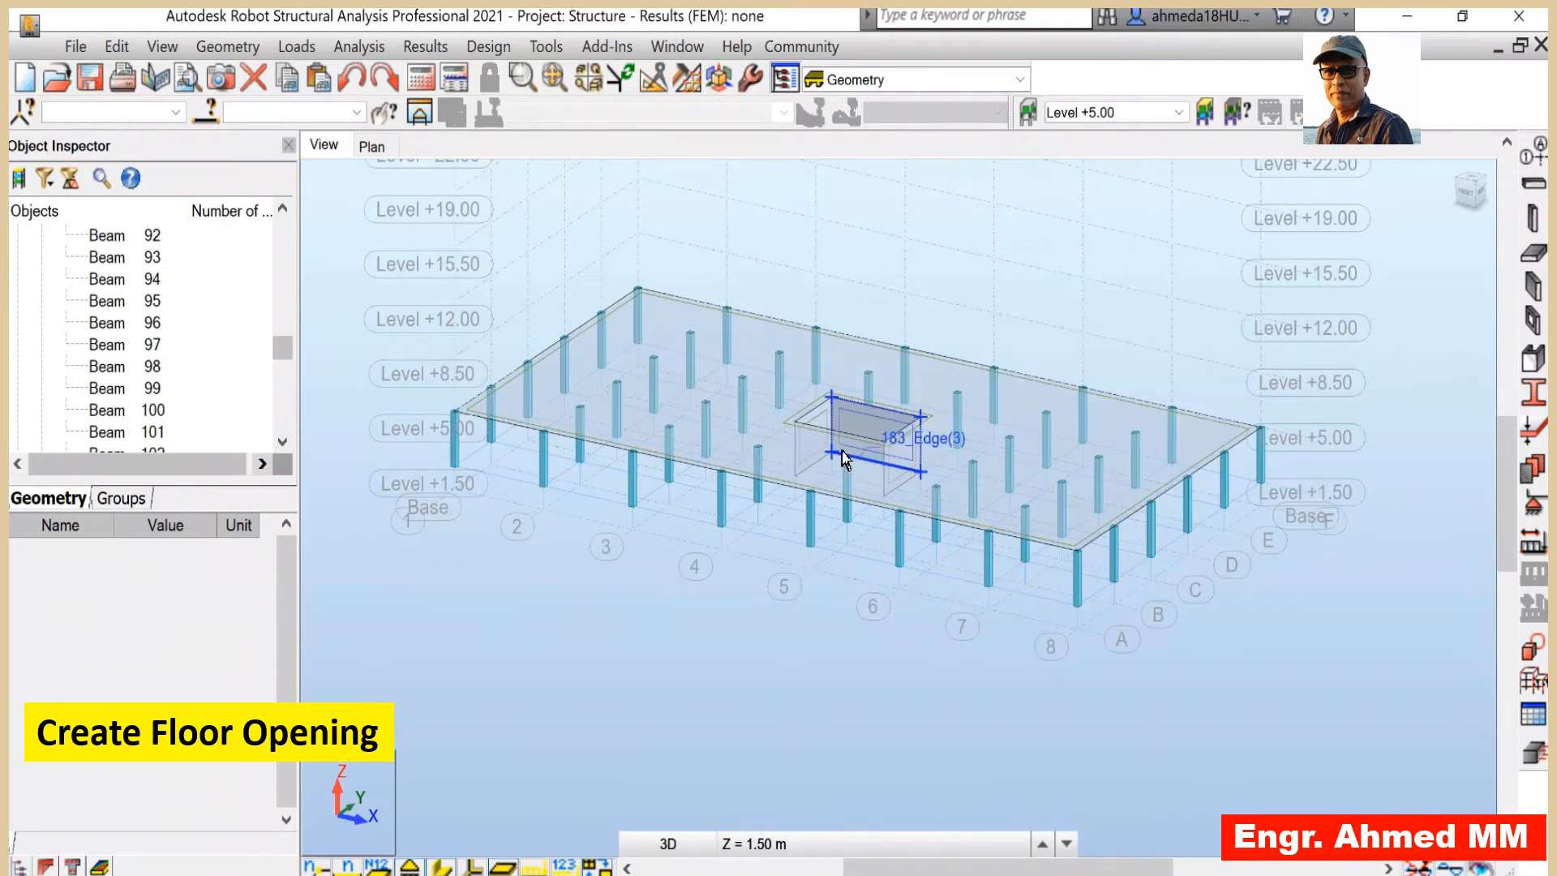
{"action": "scroll", "coordinate": [827, 418], "scroll_direction": "up", "scroll_amount": 5}
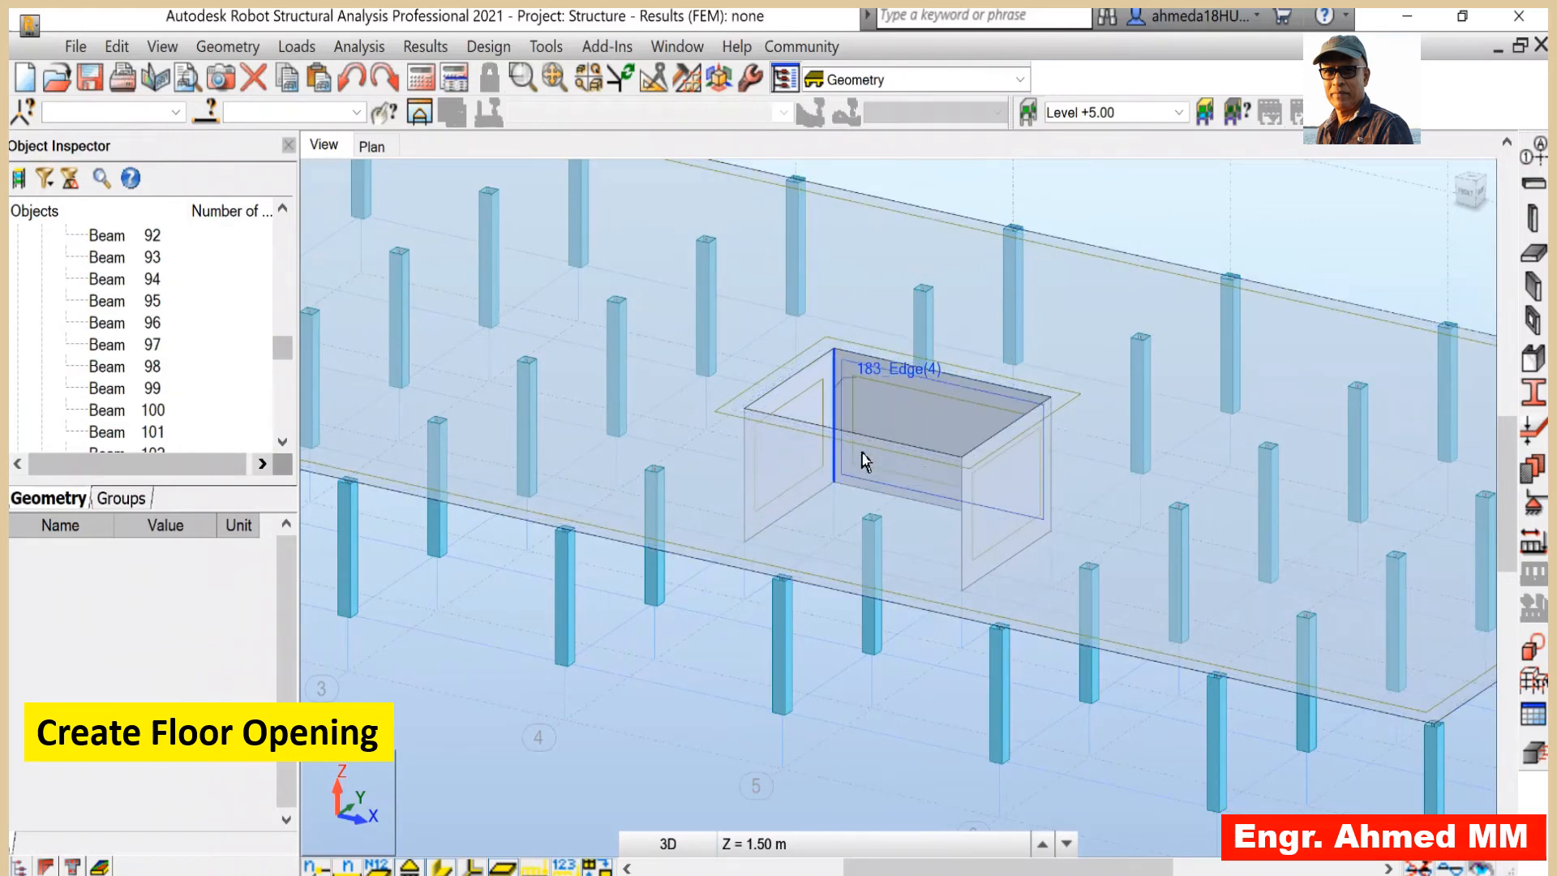
{"action": "left_click", "coordinate": [373, 148]}
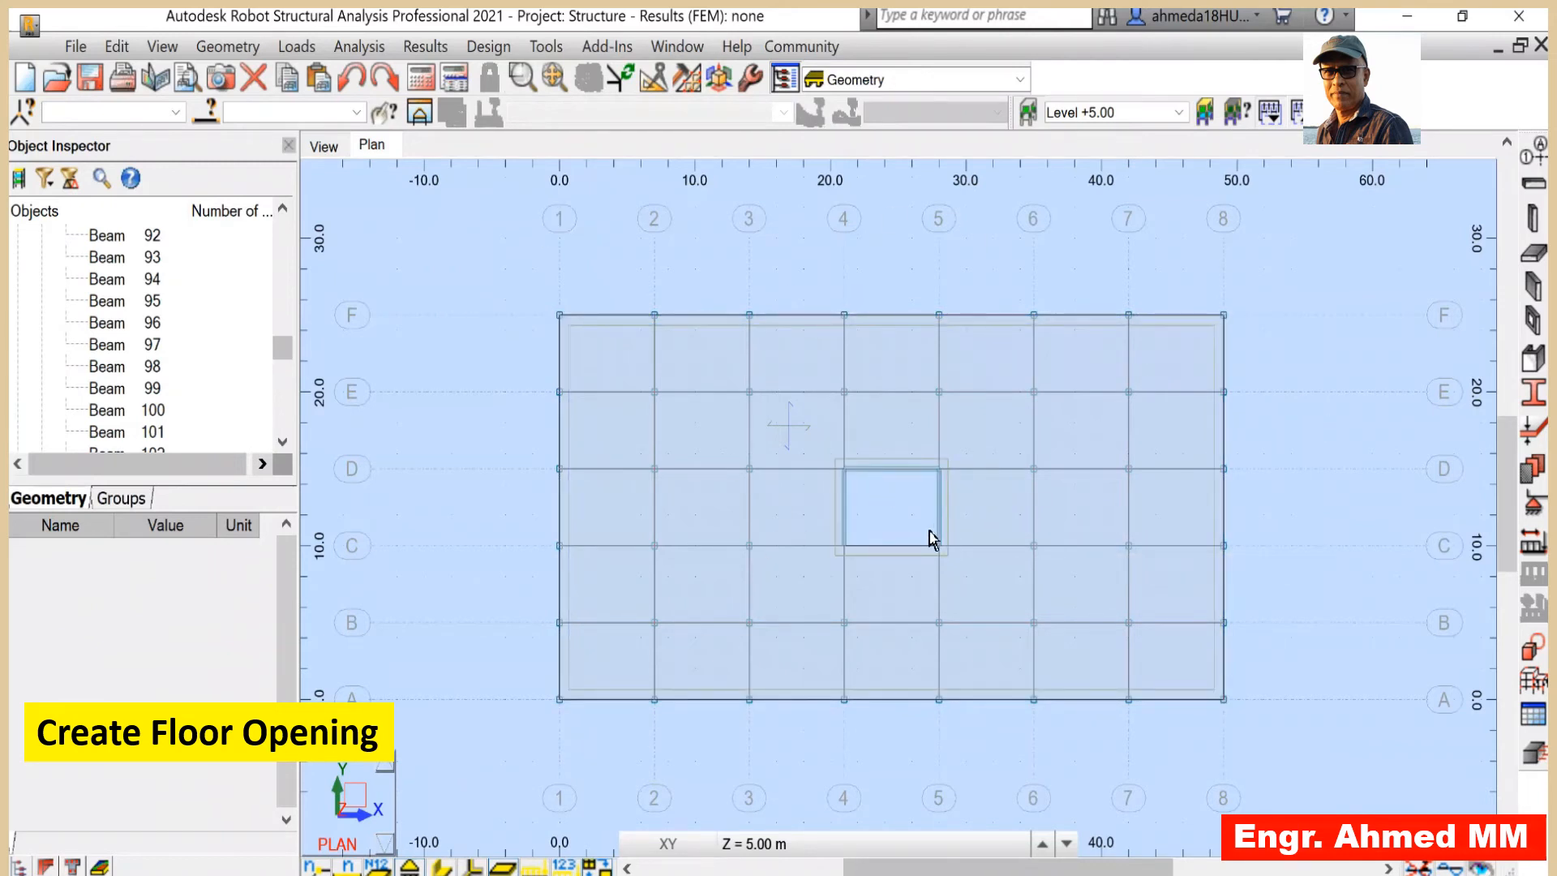
{"action": "left_click", "coordinate": [323, 147]}
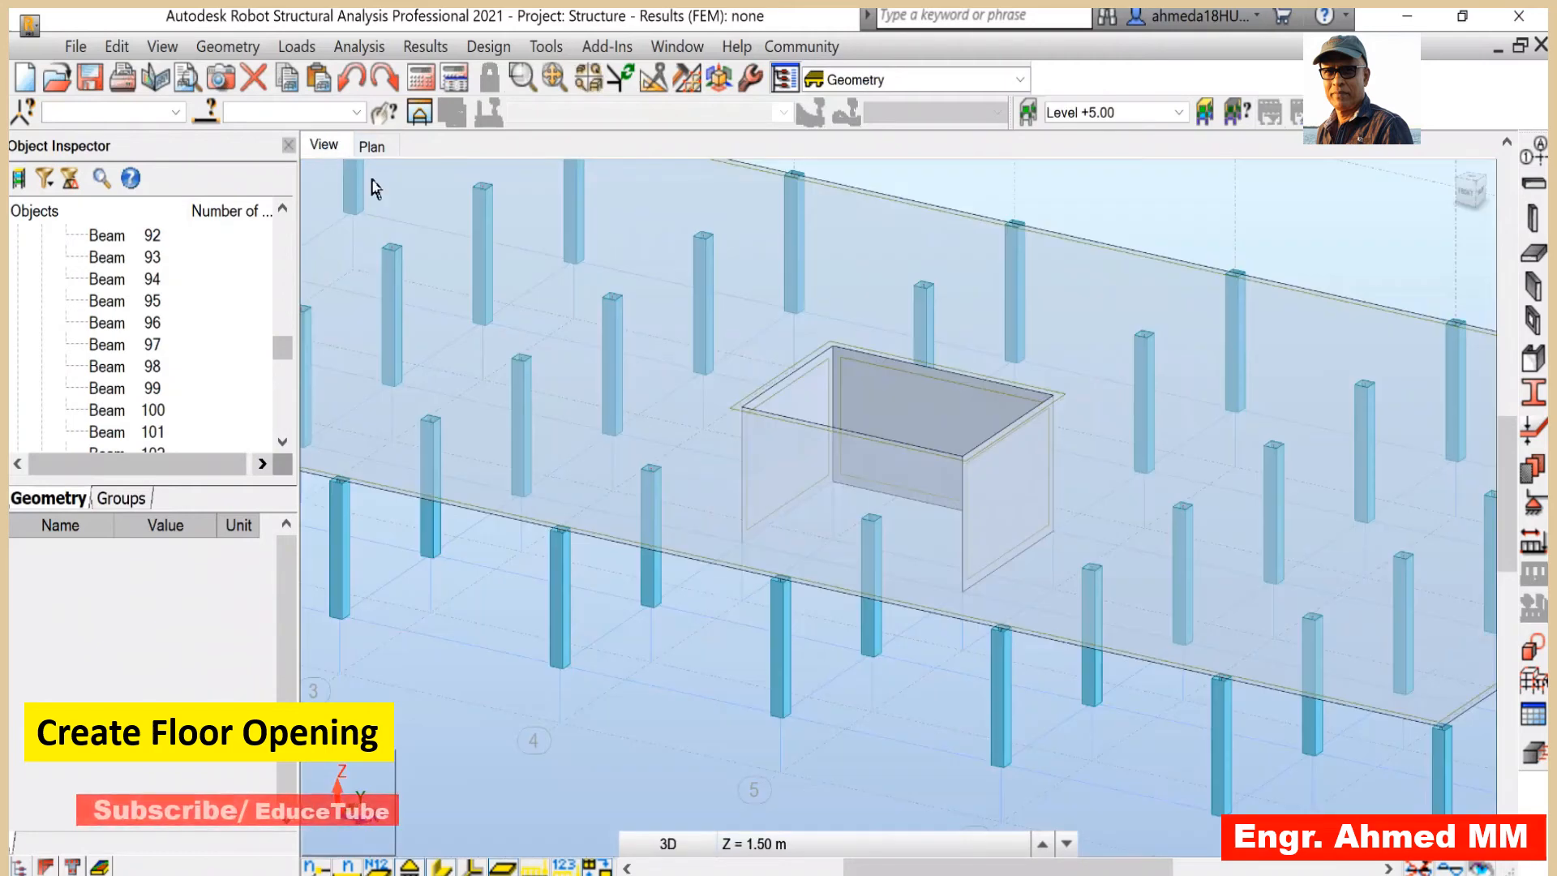
{"action": "scroll", "coordinate": [640, 410], "scroll_direction": "down", "scroll_amount": 5}
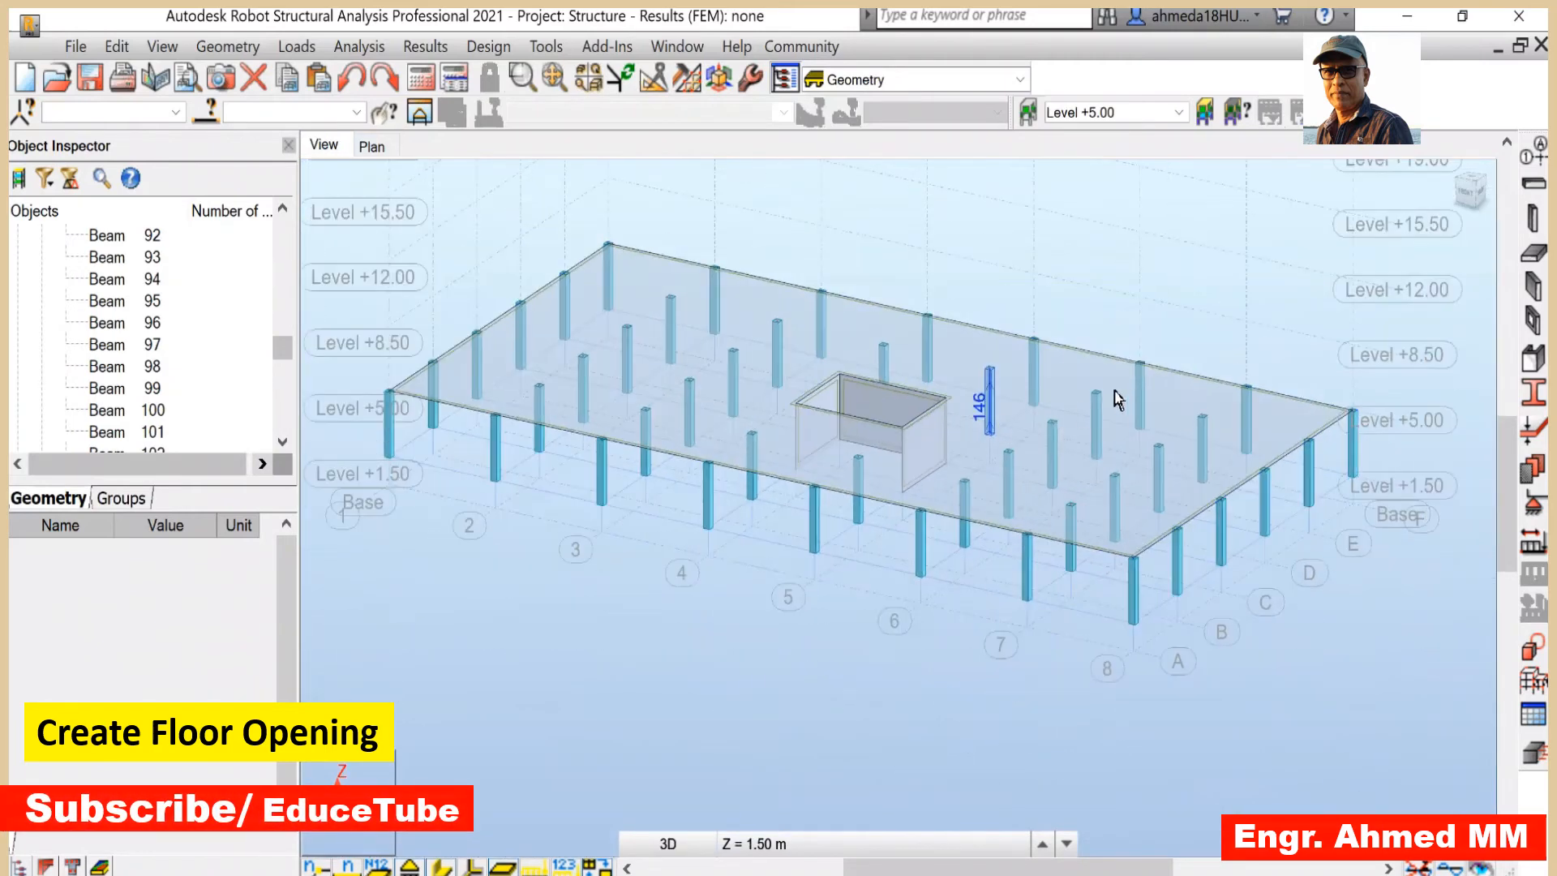
{"action": "scroll", "coordinate": [1214, 317], "scroll_direction": "down", "scroll_amount": 1}
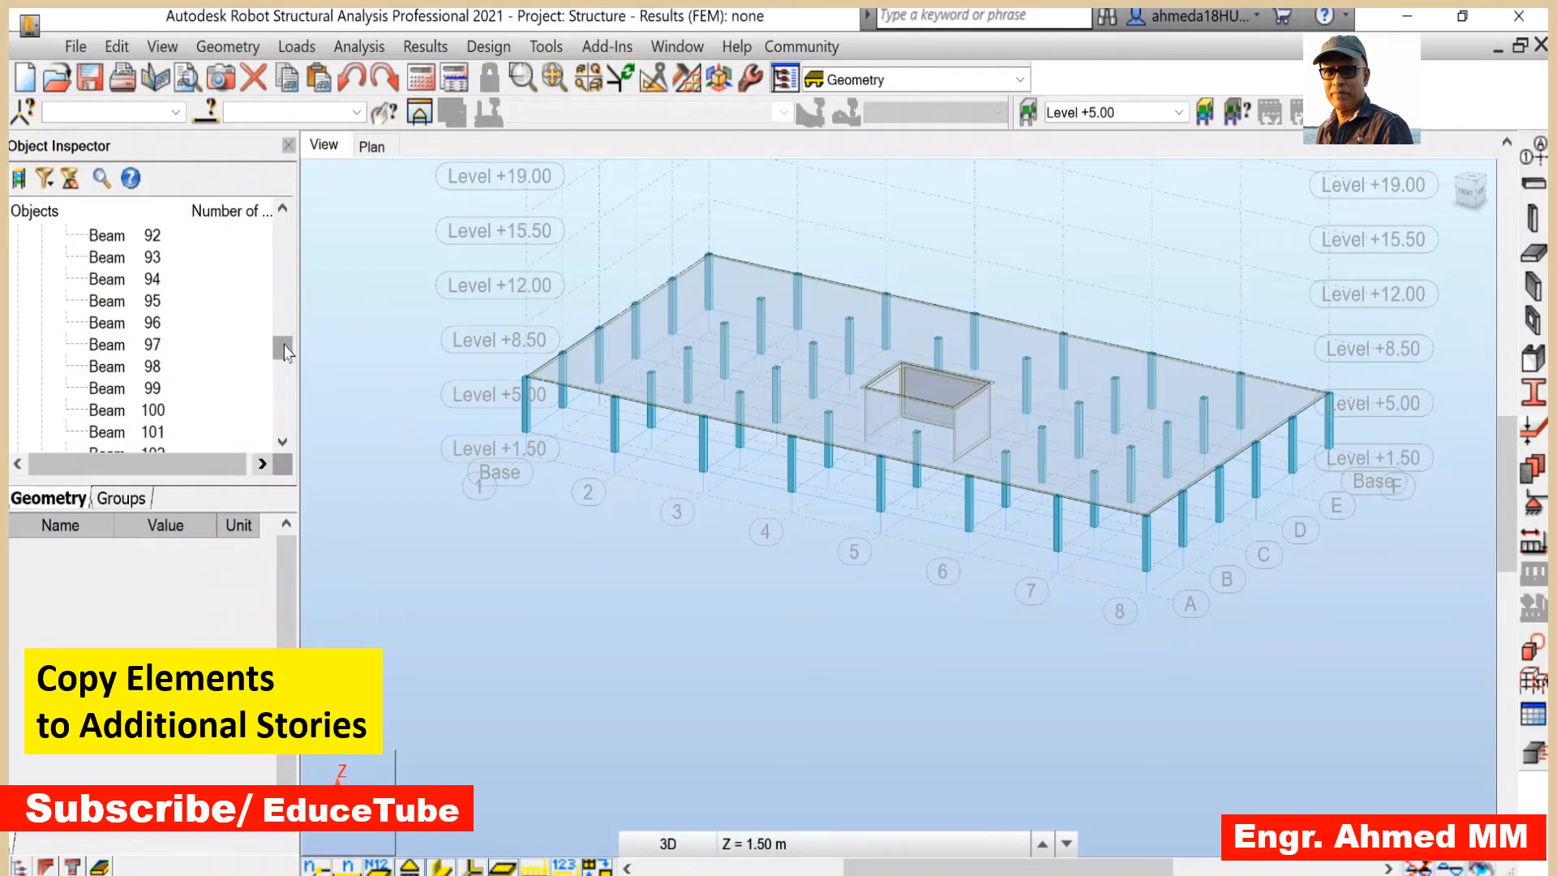
- Locate the Level +5.00 entry in the list of stories
{"action": "left_click_drag", "start_coordinate": [284, 351], "coordinate": [288, 235]}
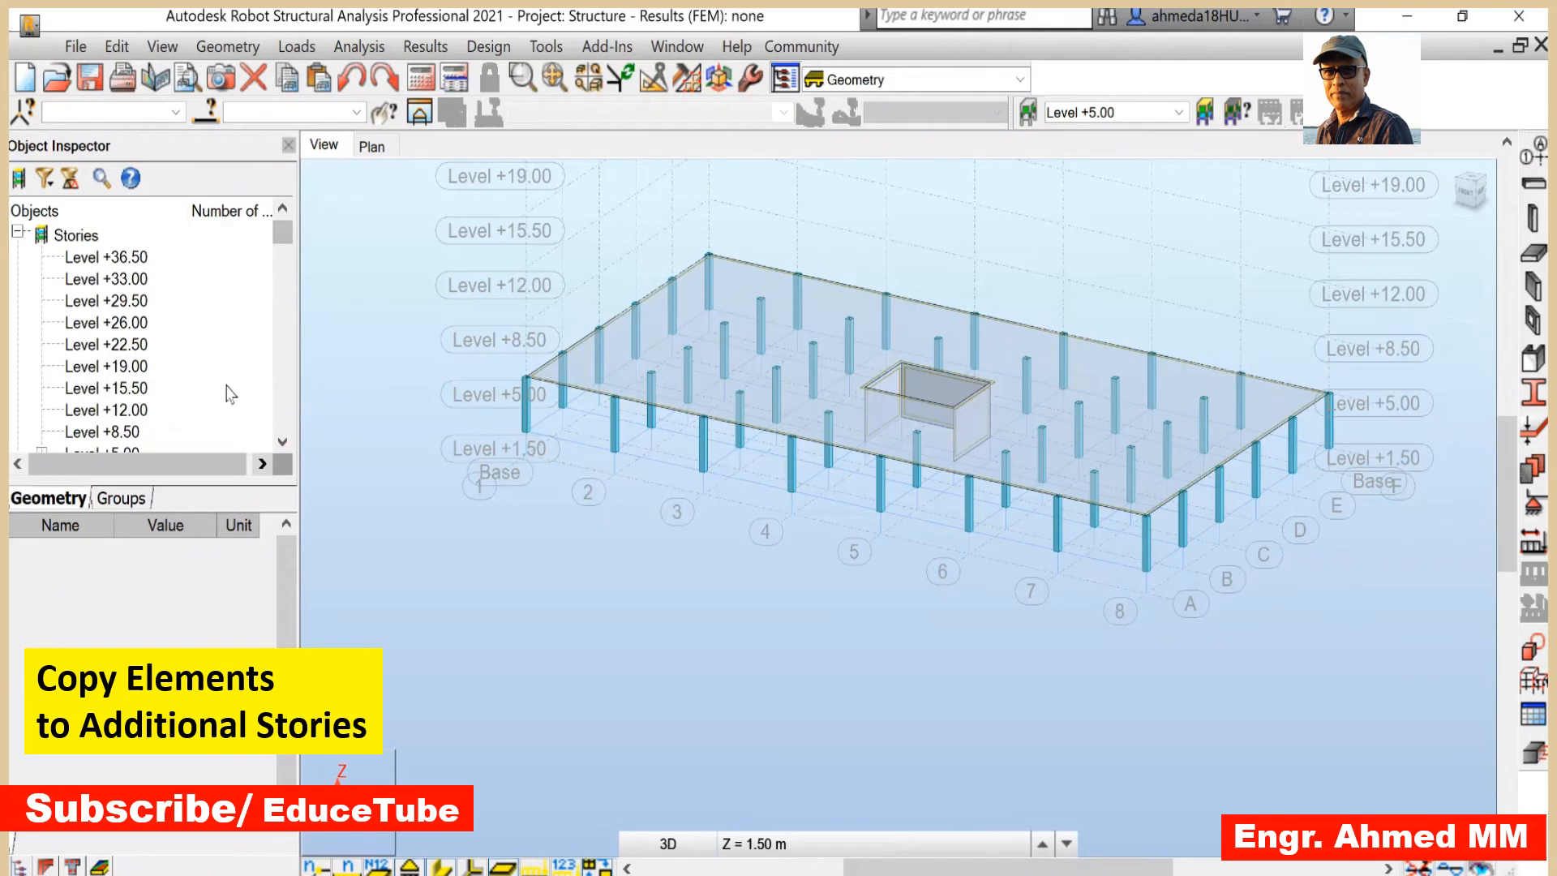
{"action": "scroll", "coordinate": [230, 393], "scroll_direction": "down", "scroll_amount": 2}
{"action": "scroll", "coordinate": [230, 393], "scroll_direction": "down", "scroll_amount": 1}
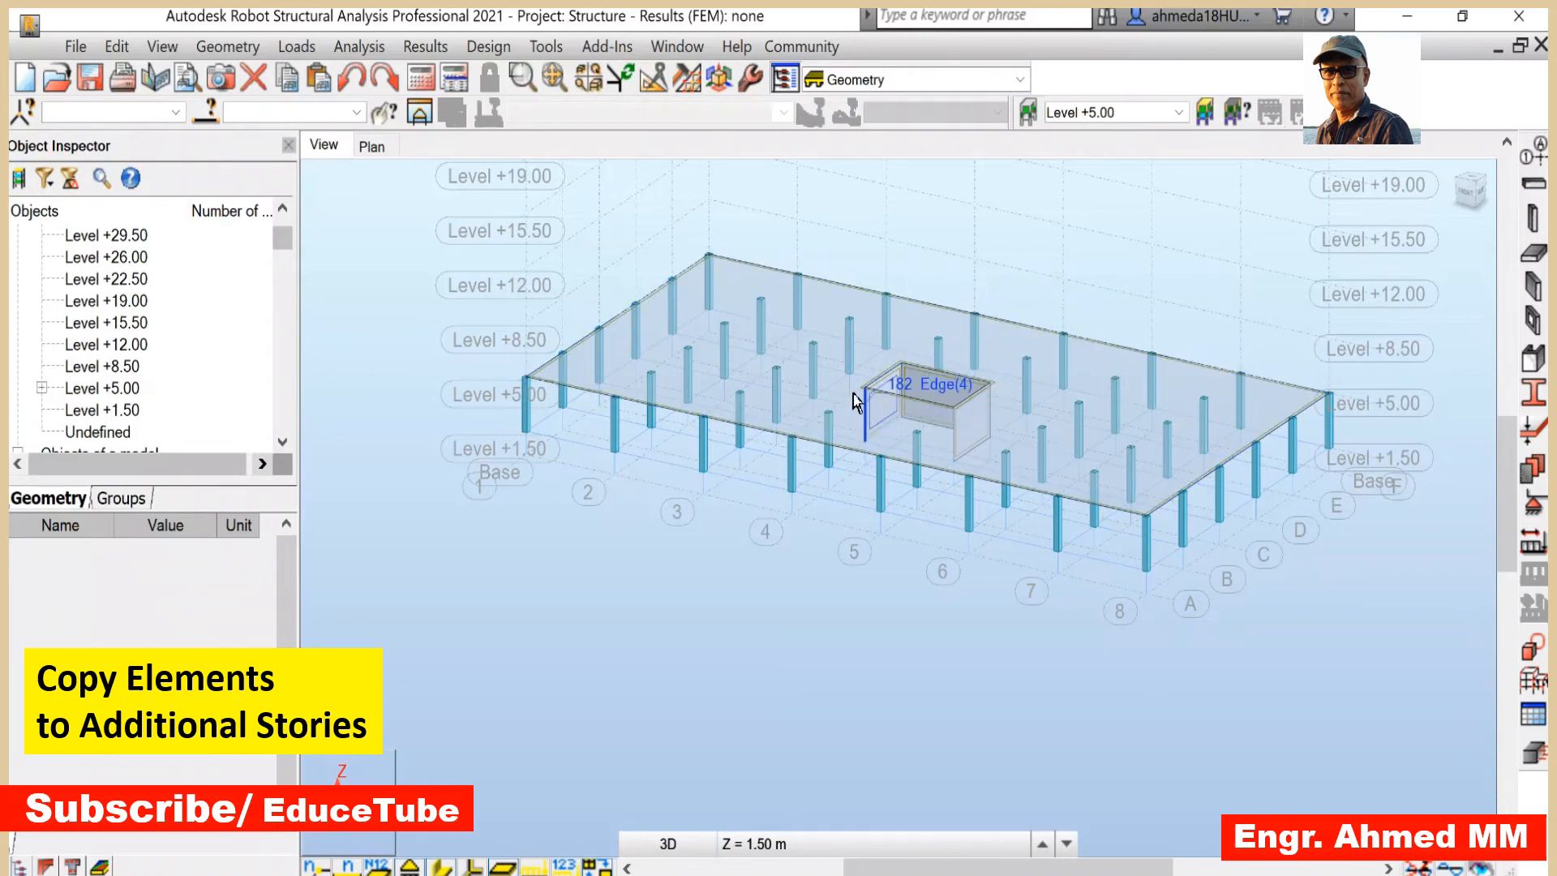
- Change the calculation model of the Level +5.00 floor slab to Shell, leaving its meshing options as they are
{"action": "right_click", "coordinate": [869, 309]}
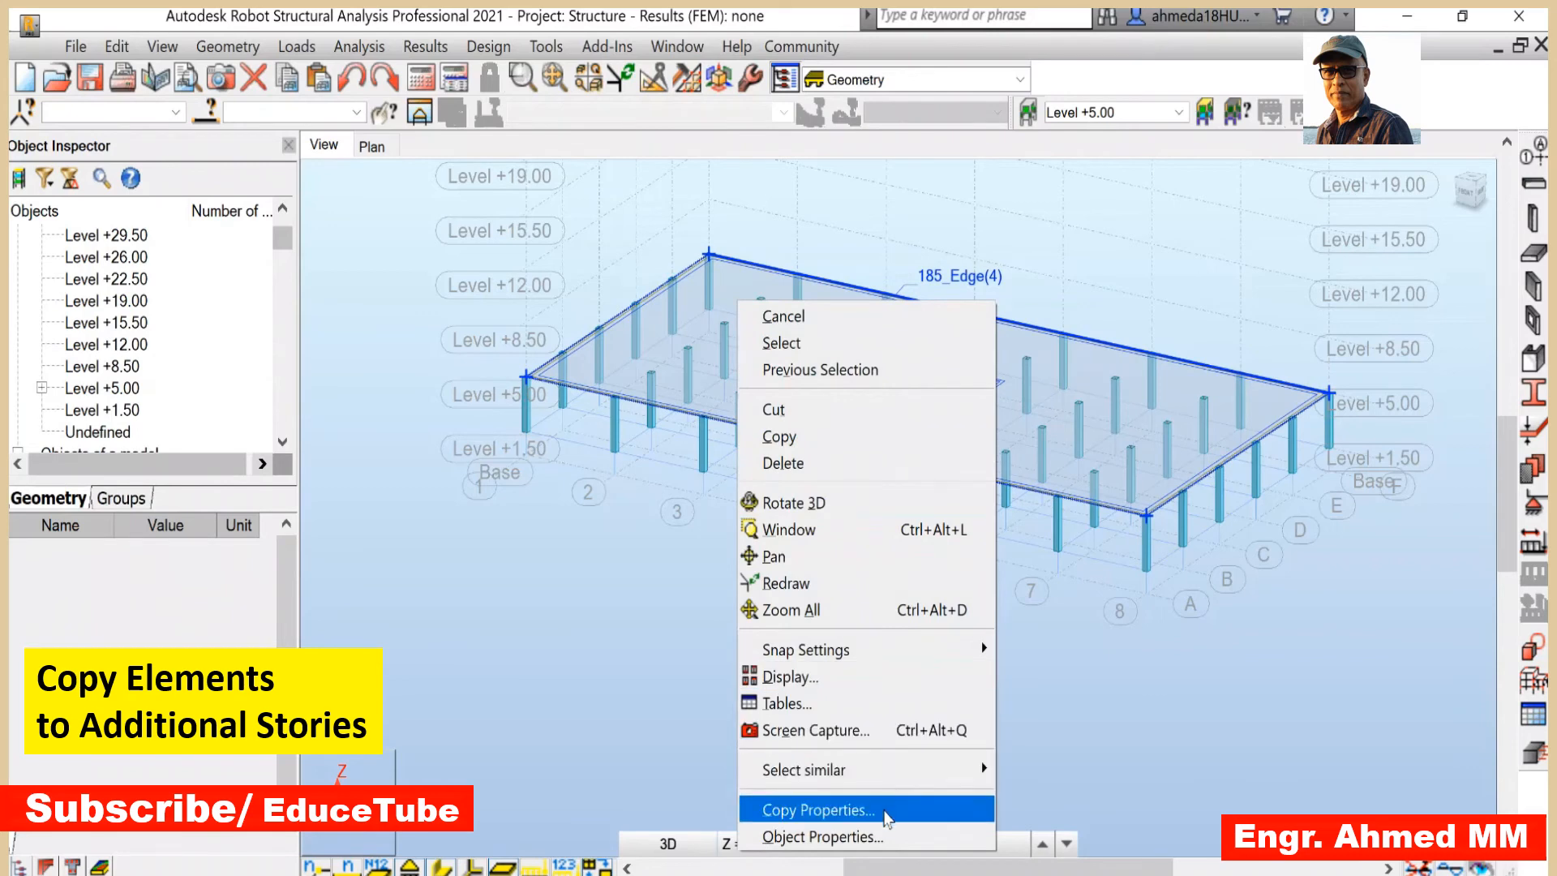
{"action": "left_click", "coordinate": [879, 838]}
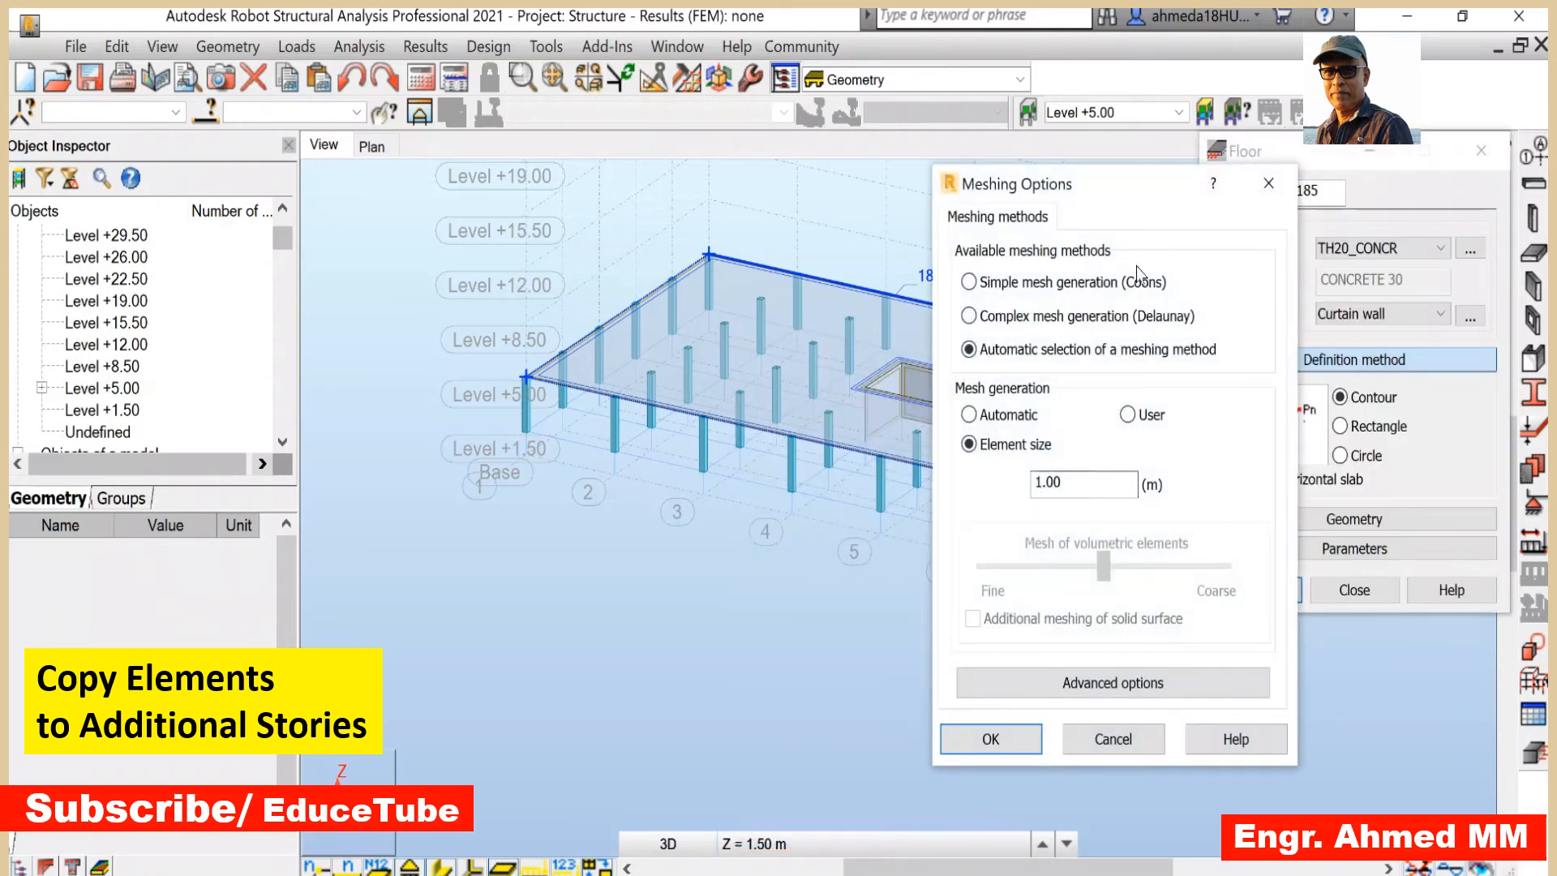
{"action": "left_click_drag", "start_coordinate": [1110, 191], "coordinate": [930, 241]}
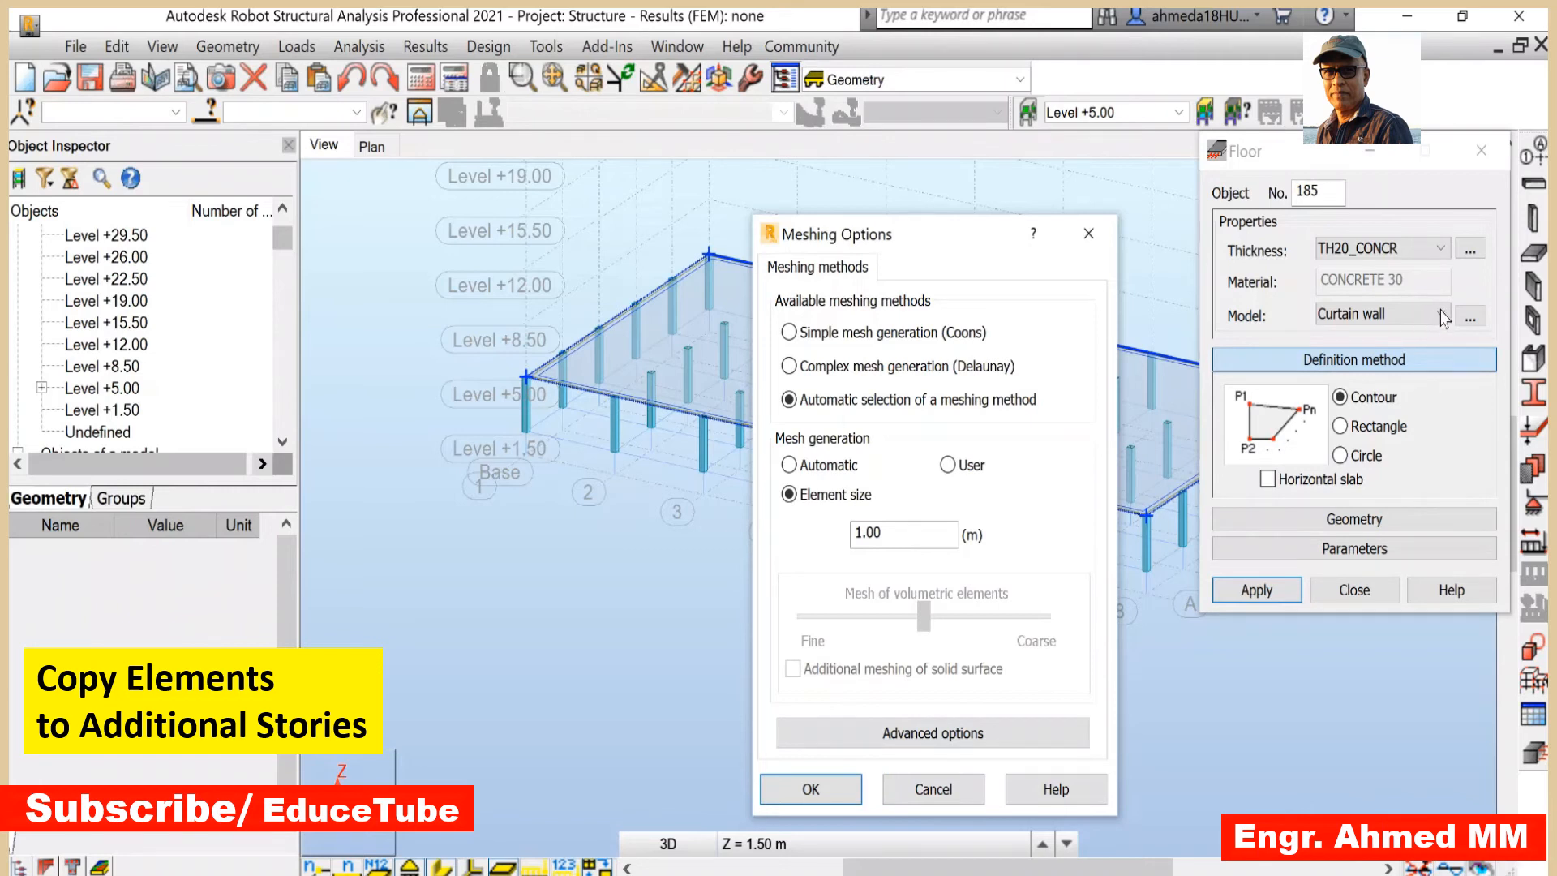
{"action": "left_click", "coordinate": [919, 791]}
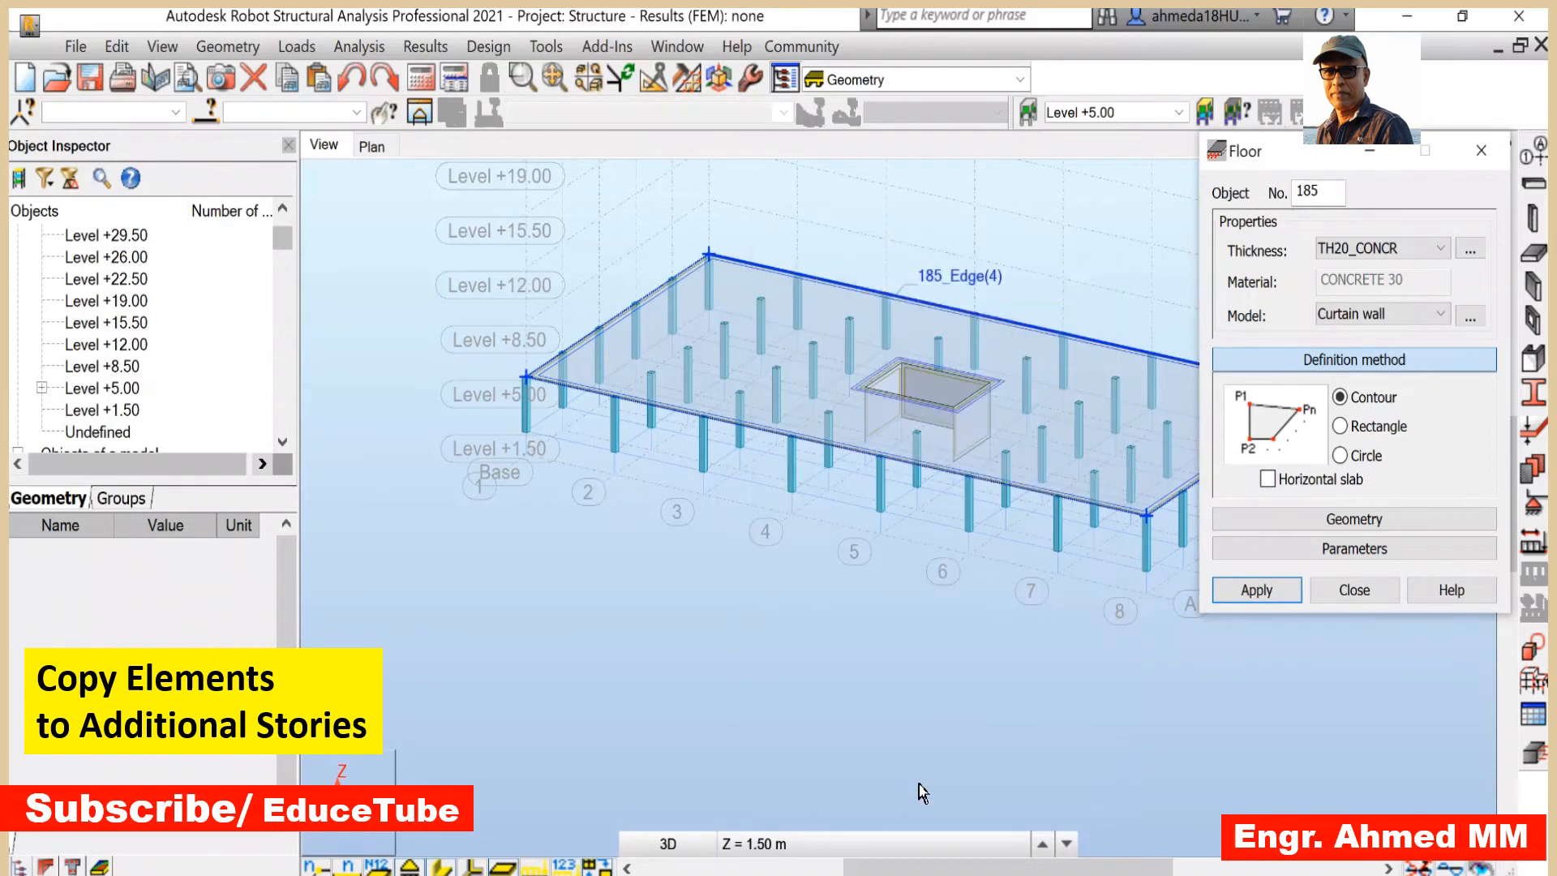
{"action": "left_click", "coordinate": [1442, 317]}
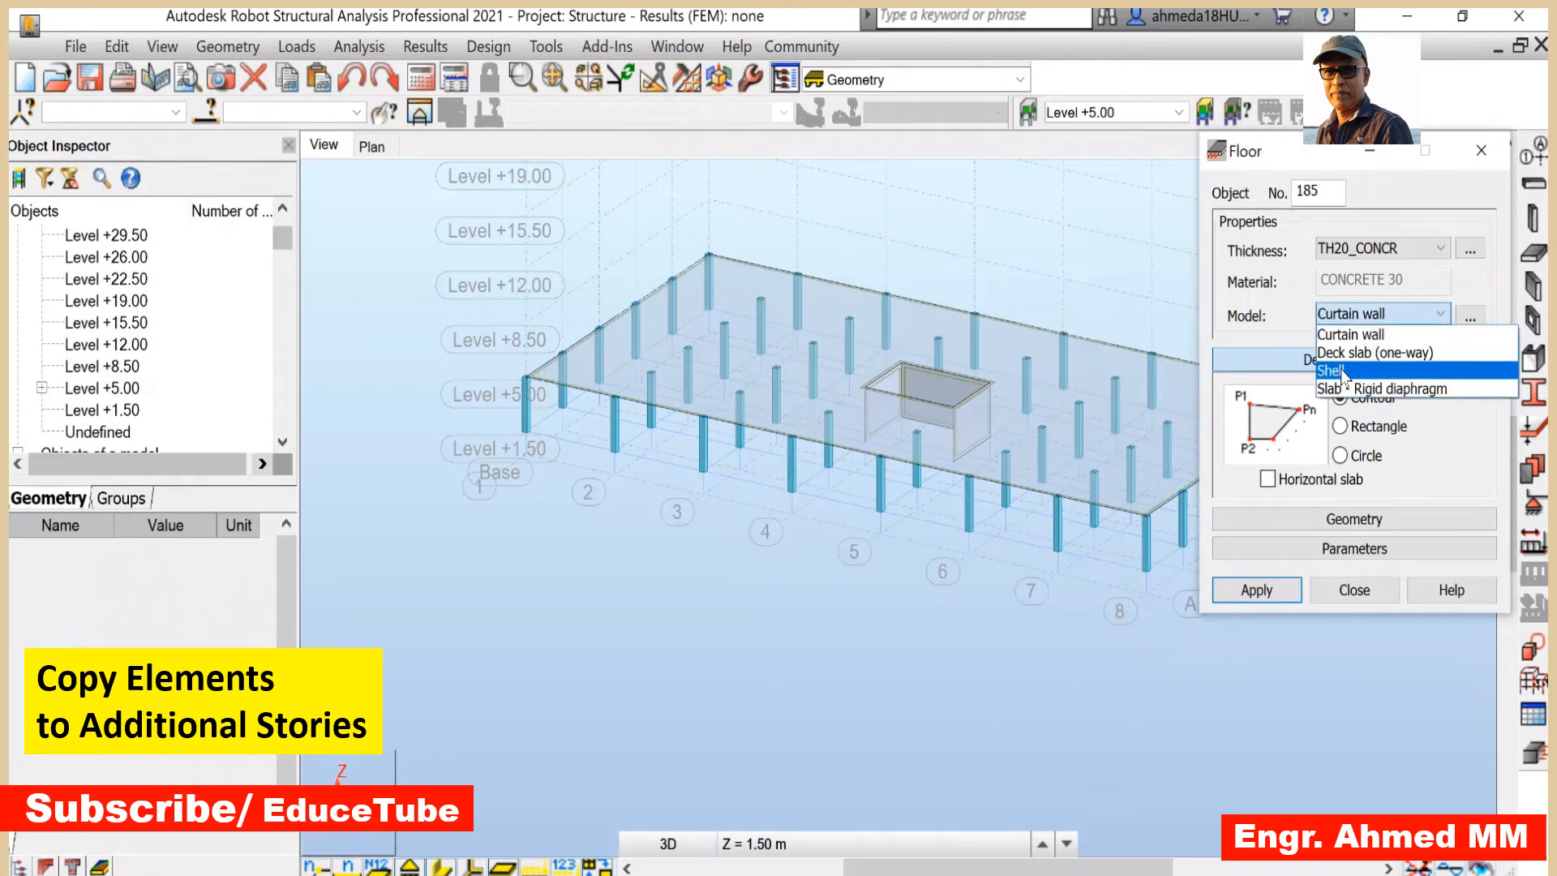
{"action": "left_click", "coordinate": [1345, 371]}
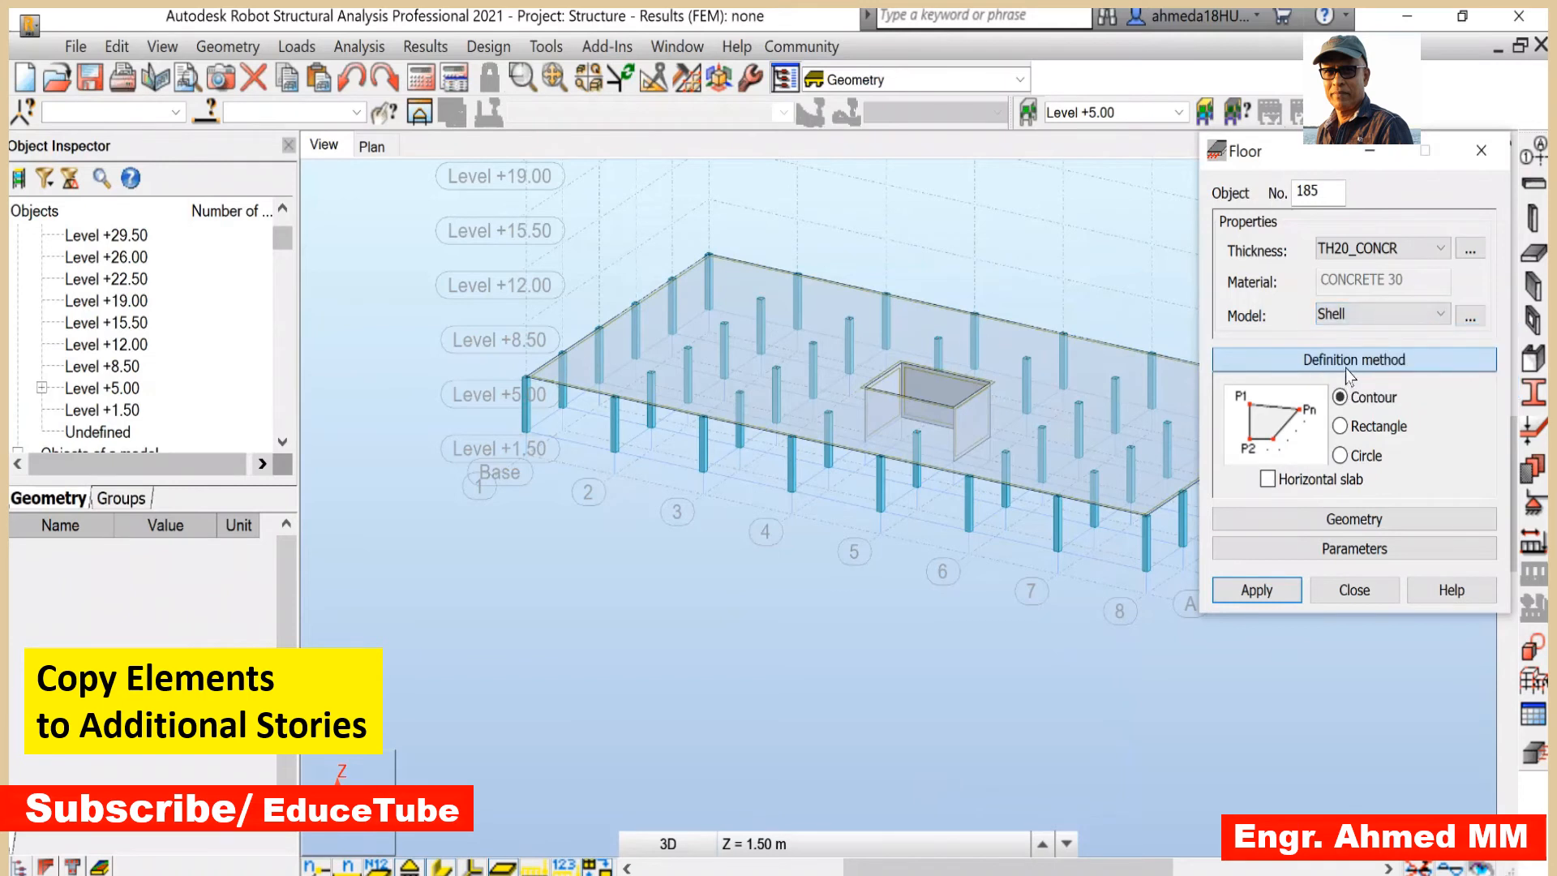
{"action": "left_click", "coordinate": [1077, 481]}
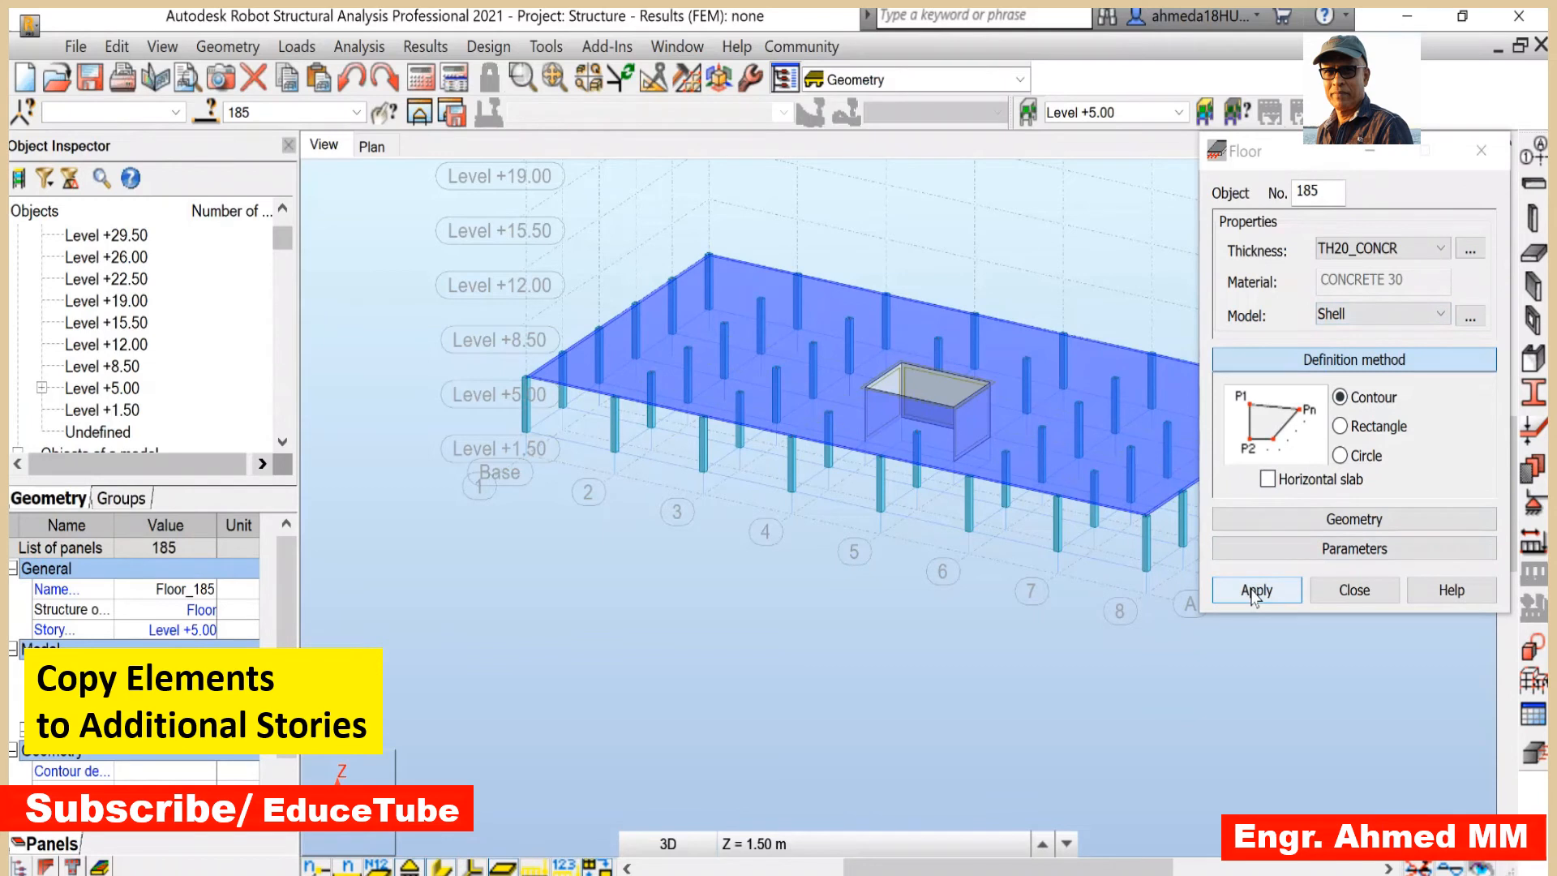
{"action": "left_click", "coordinate": [1255, 593]}
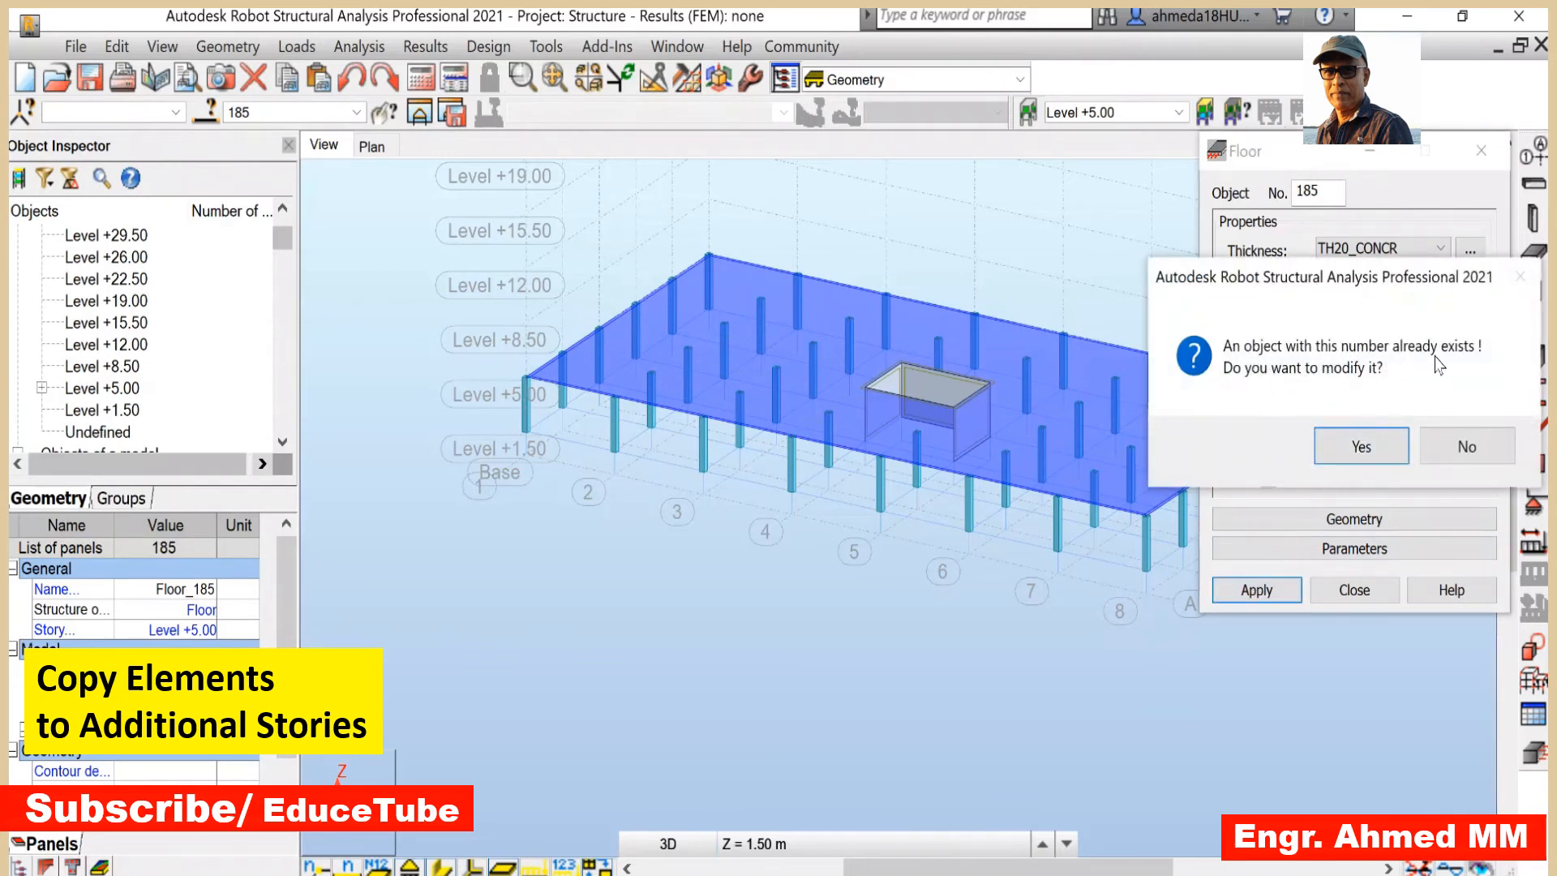
{"action": "left_click", "coordinate": [1349, 453]}
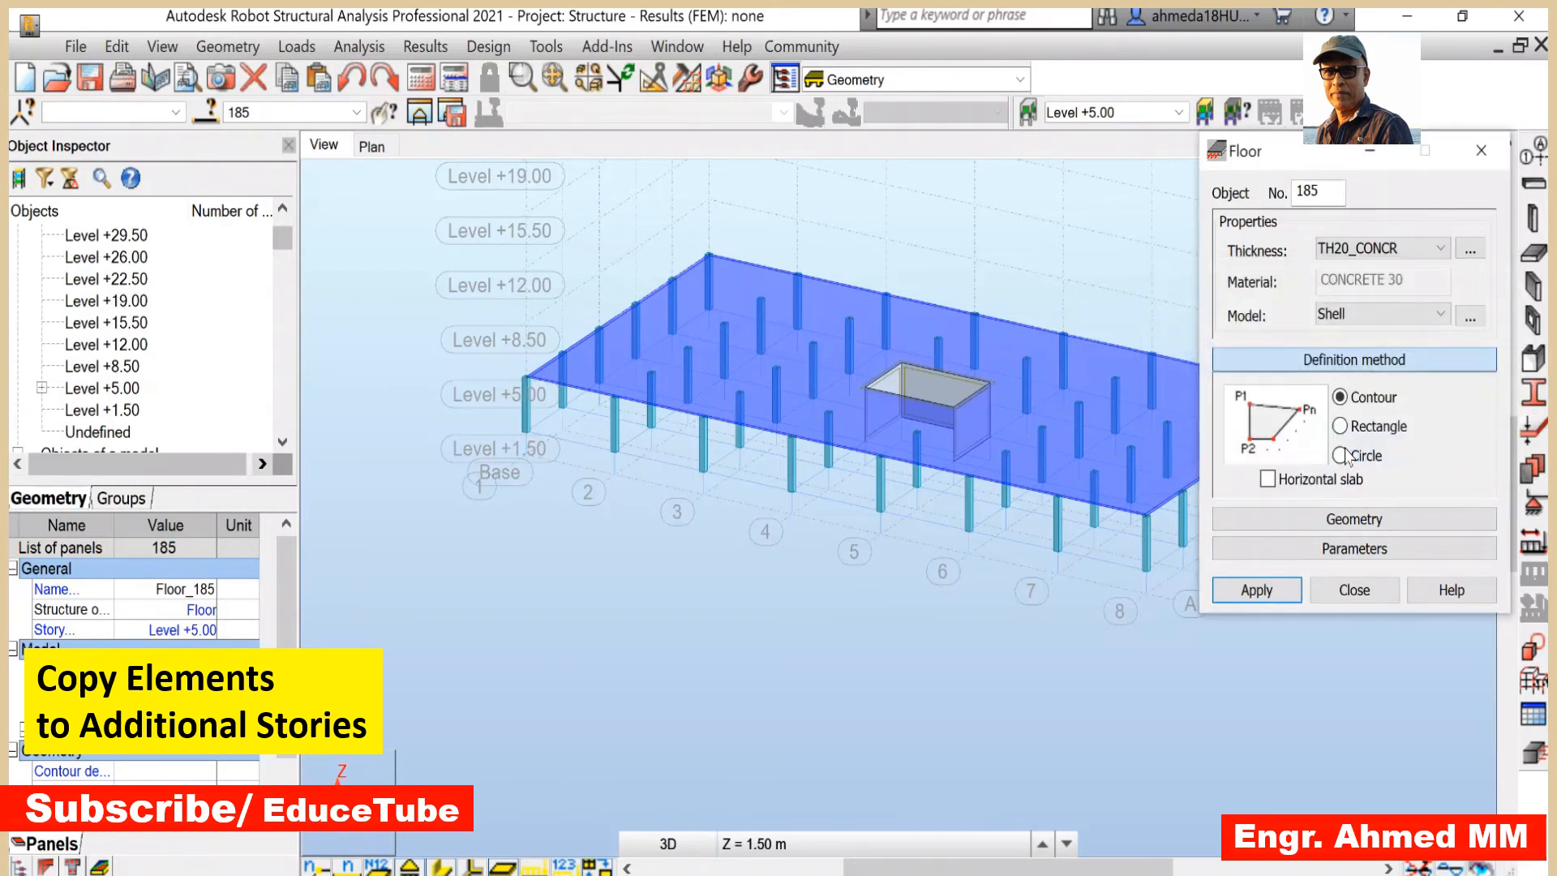
{"action": "left_click", "coordinate": [1344, 592]}
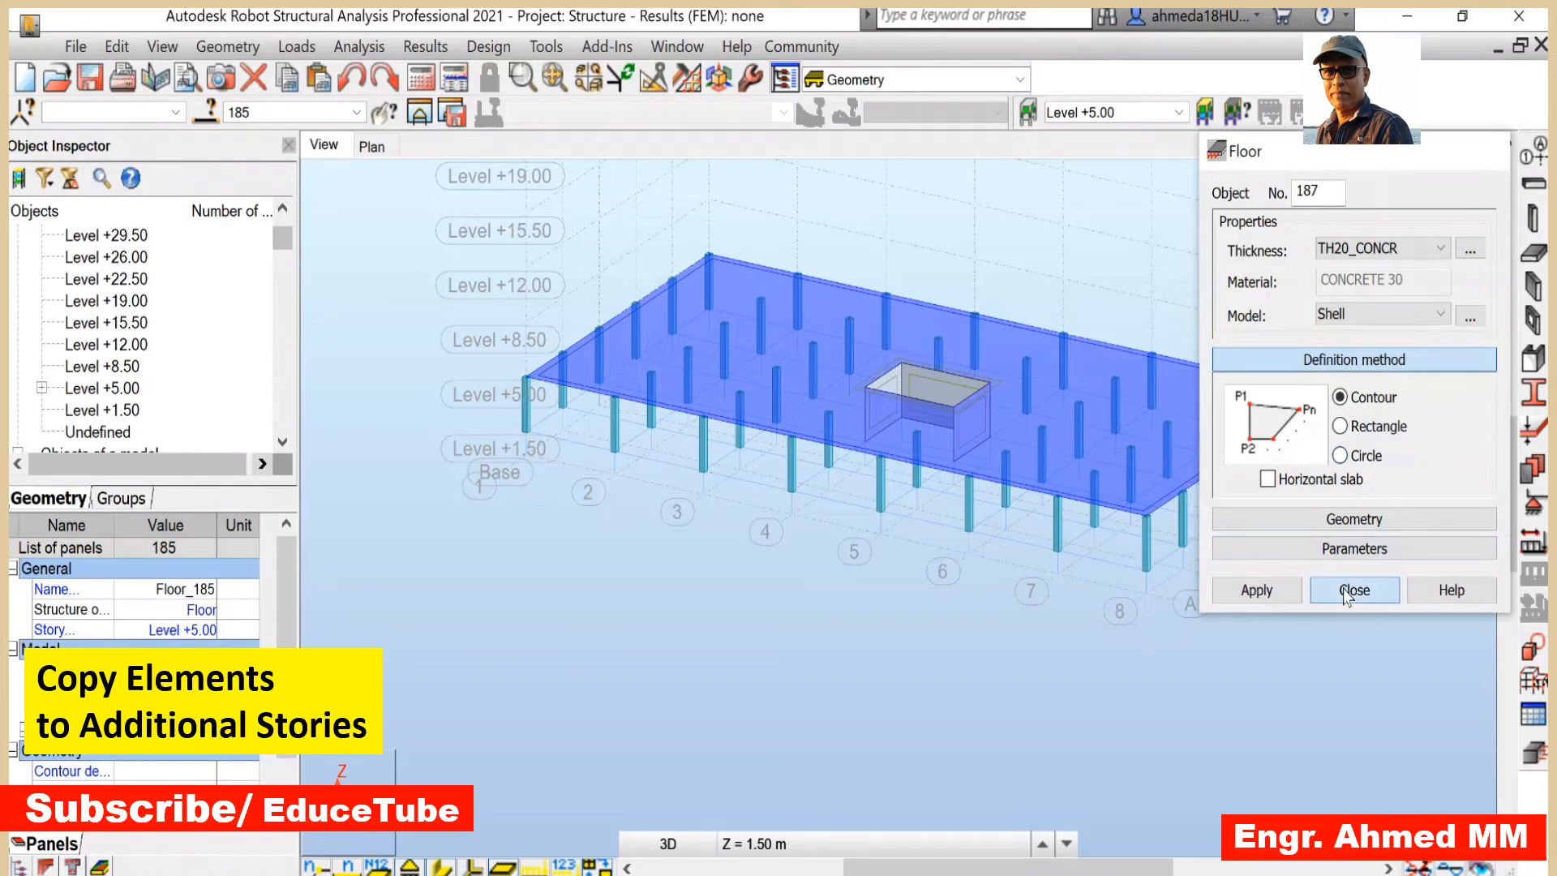
{"action": "left_click", "coordinate": [988, 668]}
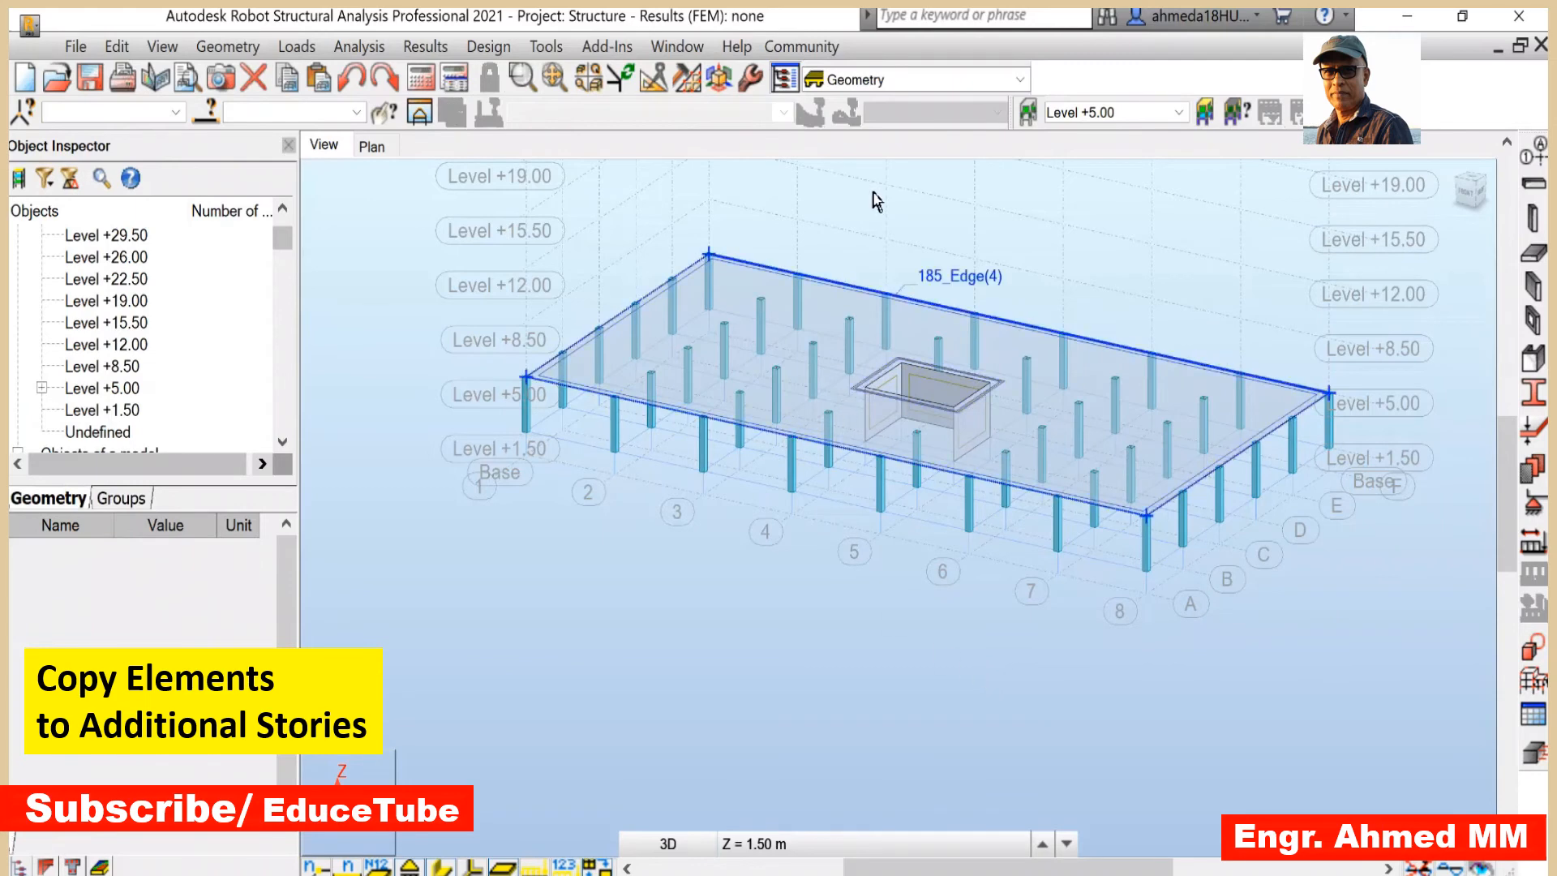
- Reopen the Level +5.00 floor slab's properties to check its calculation model, dismissing the meshing options and closing without edits
{"action": "scroll", "coordinate": [872, 215], "scroll_direction": "up", "scroll_amount": 1}
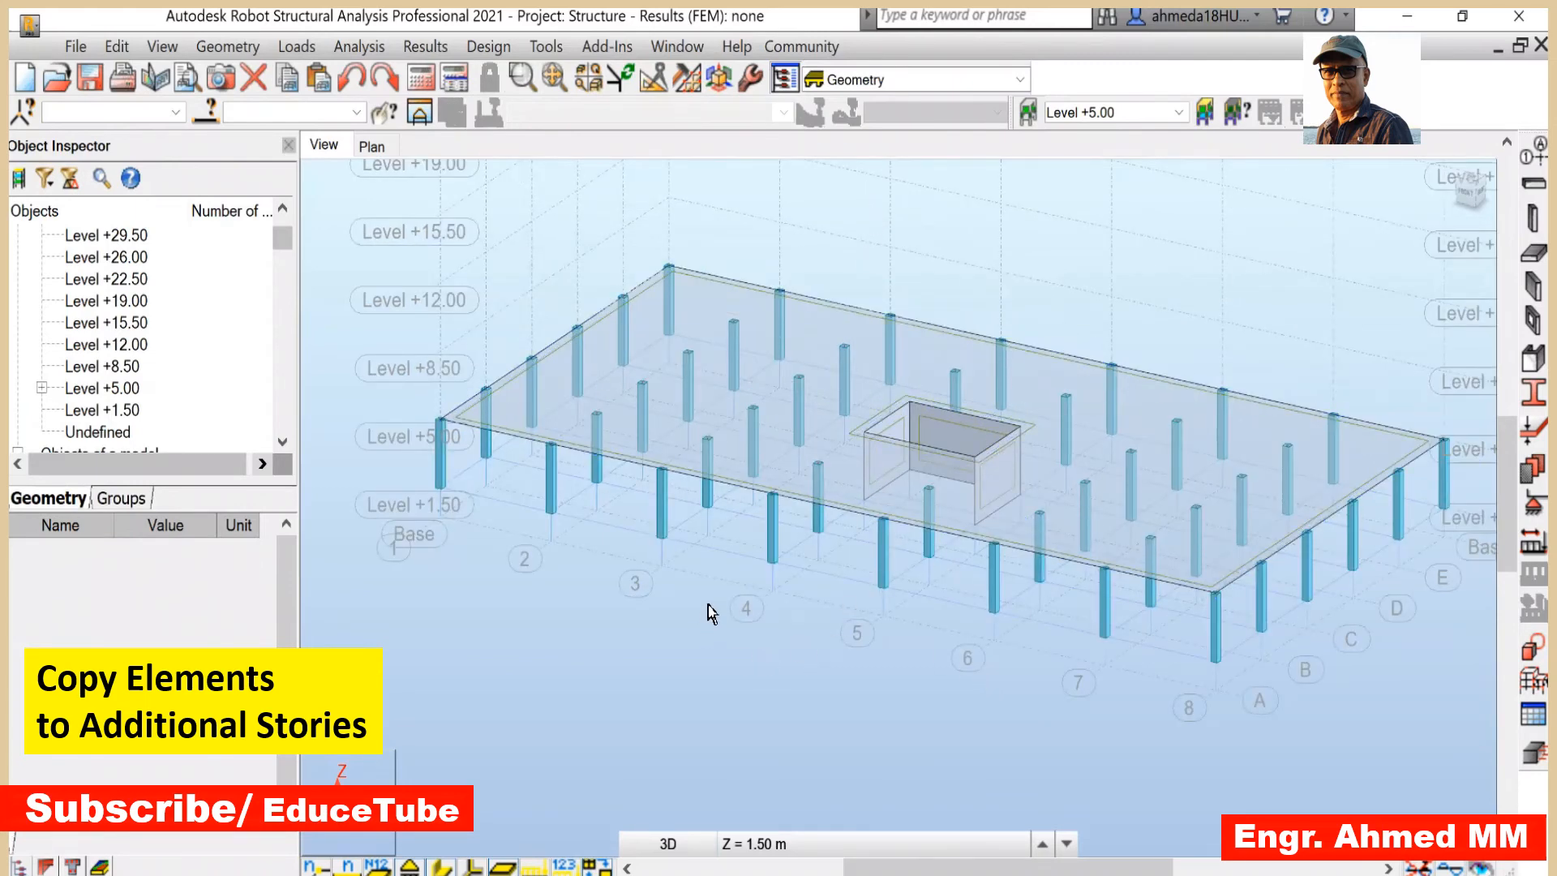
{"action": "left_click", "coordinate": [724, 477]}
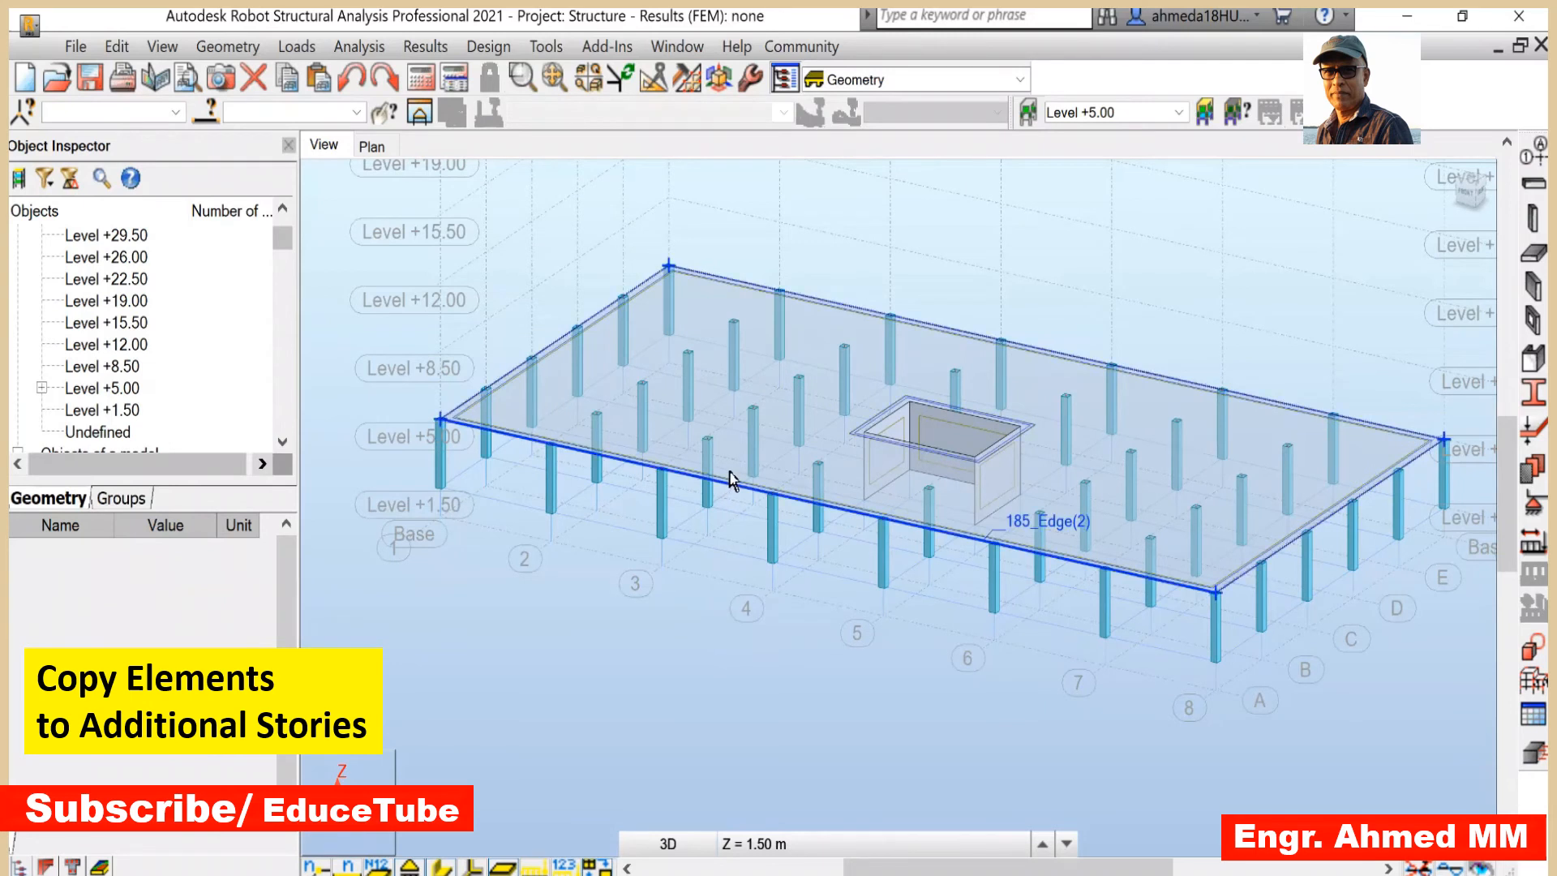
{"action": "right_click", "coordinate": [730, 479]}
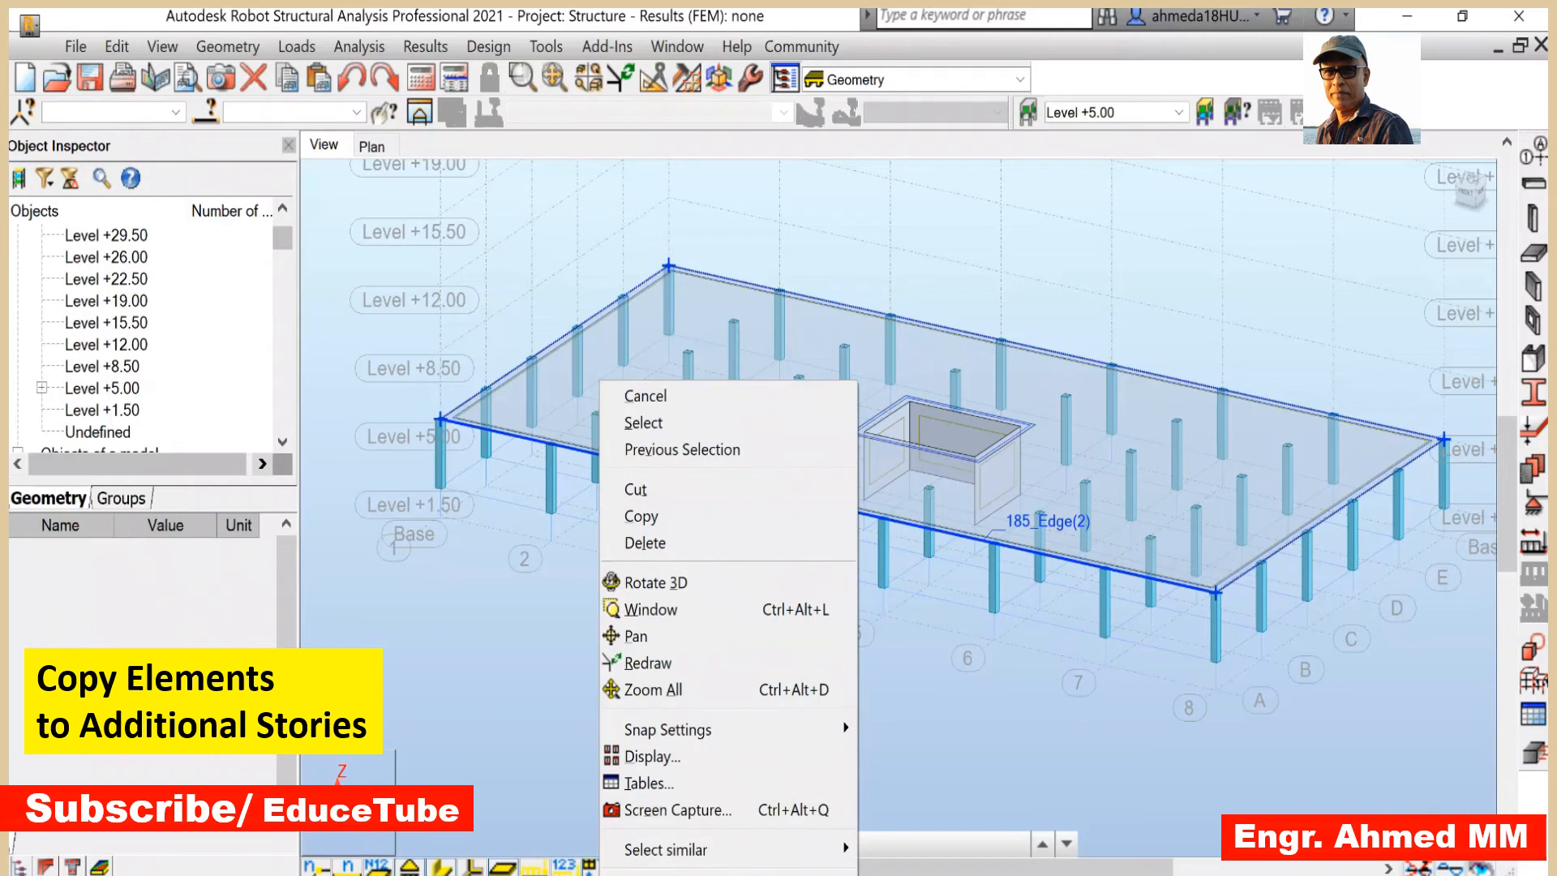
{"action": "key", "text": "Escape"}
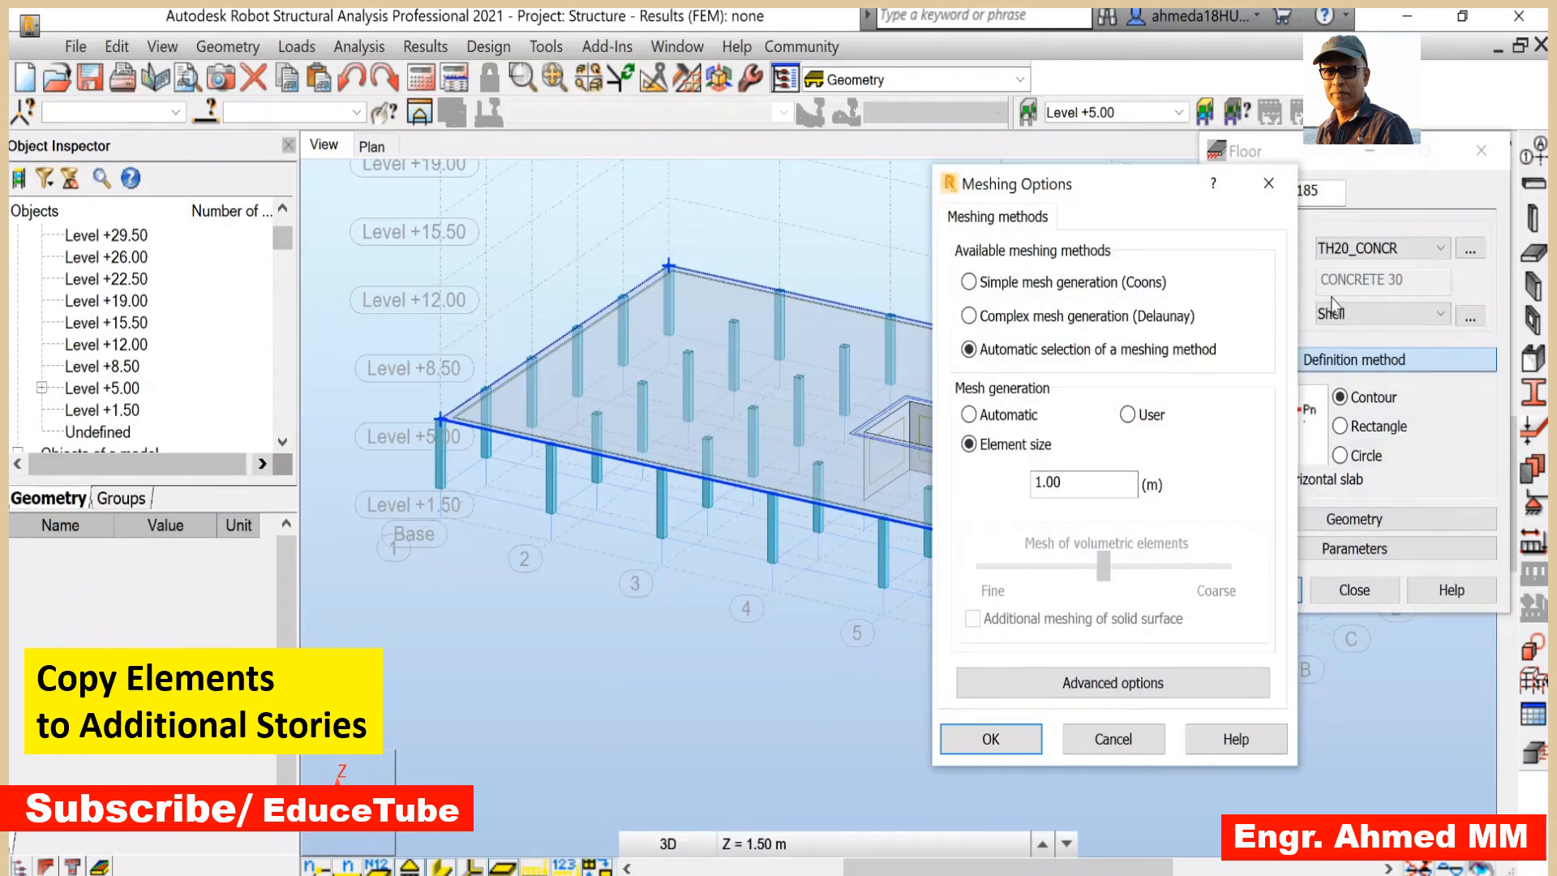
{"action": "left_click", "coordinate": [1095, 739]}
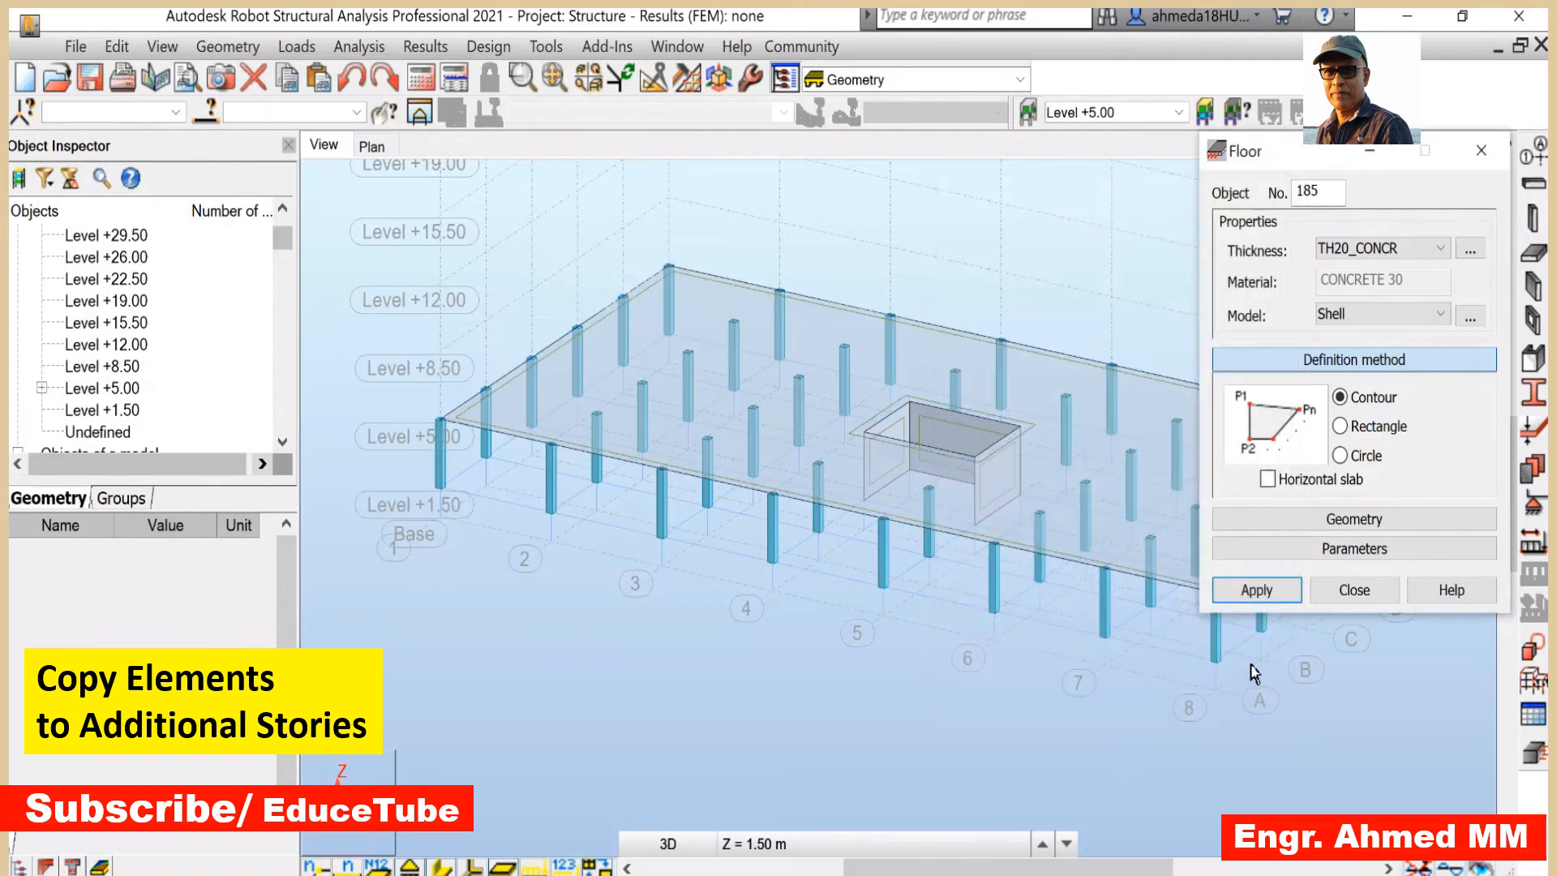
{"action": "left_click", "coordinate": [1348, 590]}
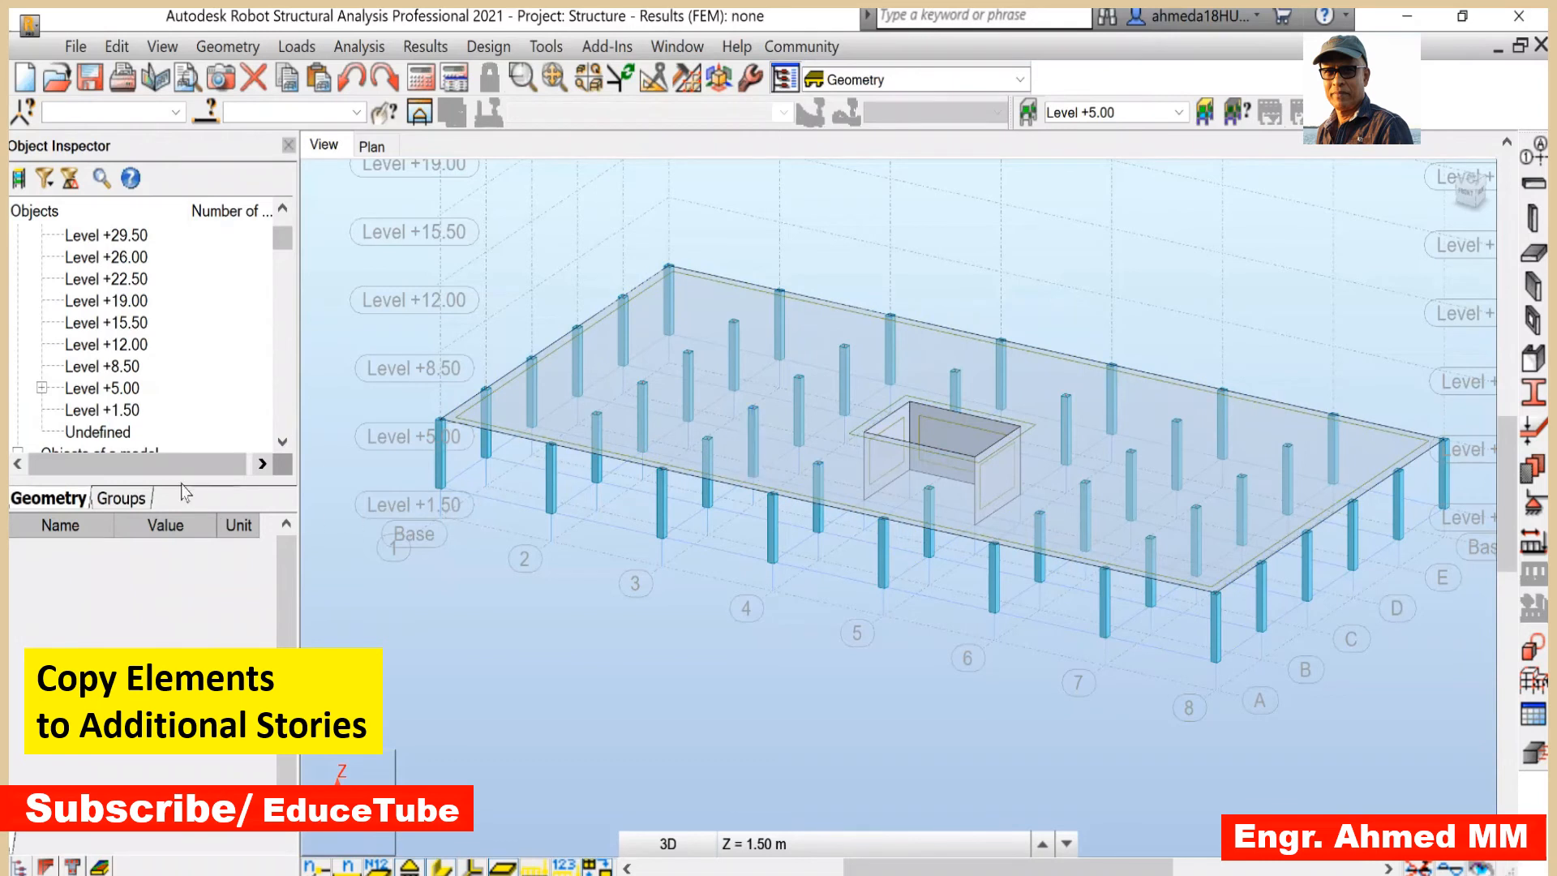
- Turn off structure story filtering from the Level +5.00 entry to display the whole structure
{"action": "left_click", "coordinate": [126, 390]}
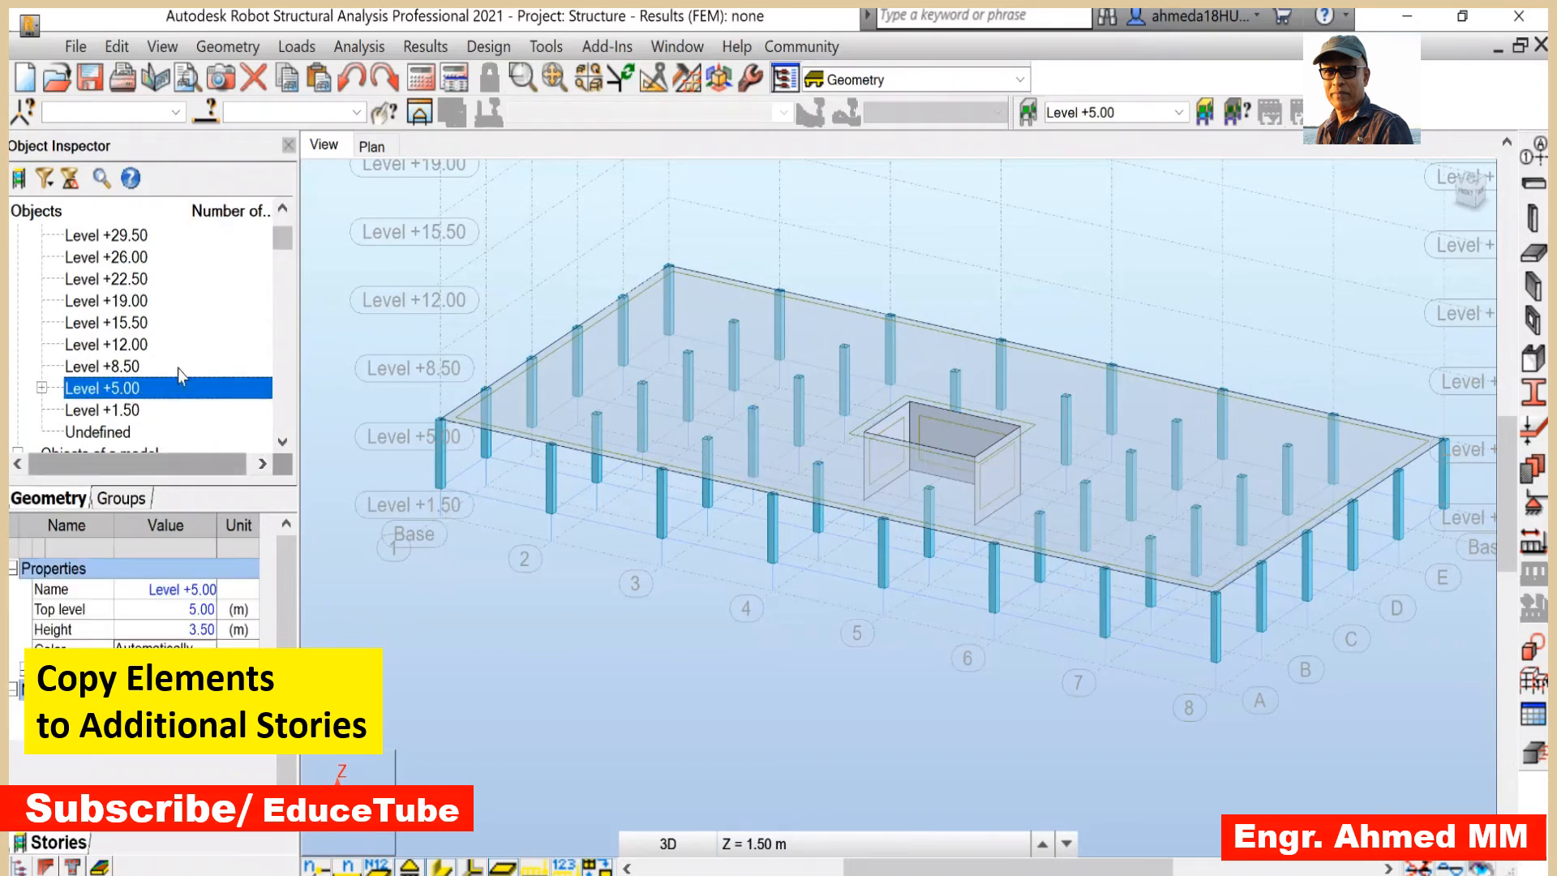
{"action": "right_click", "coordinate": [213, 397]}
{"action": "mouse_move", "coordinate": [300, 402]}
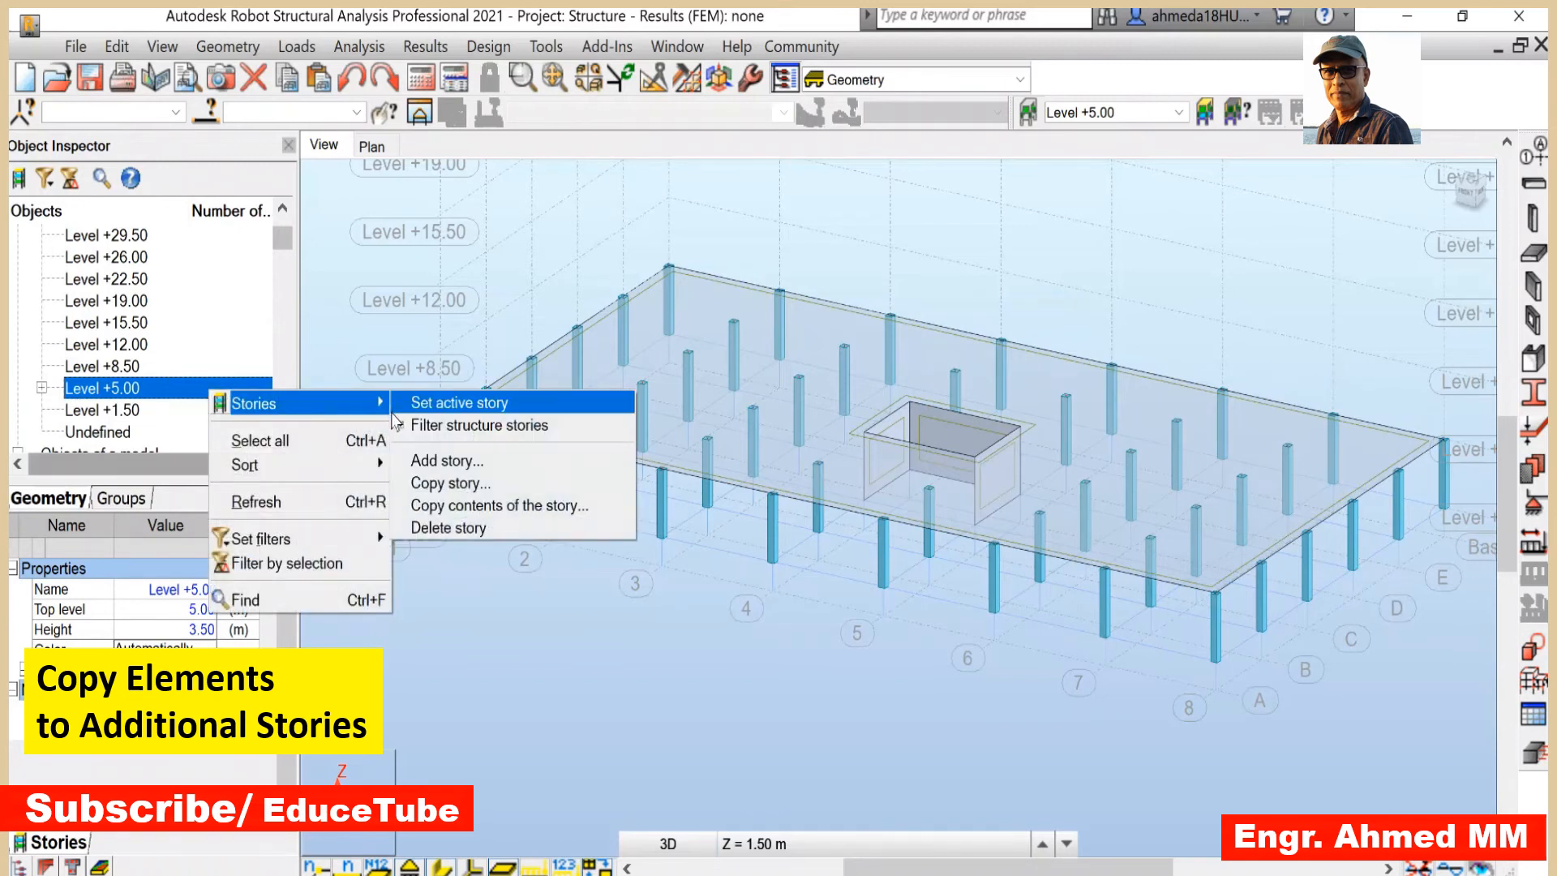
{"action": "left_click", "coordinate": [401, 423]}
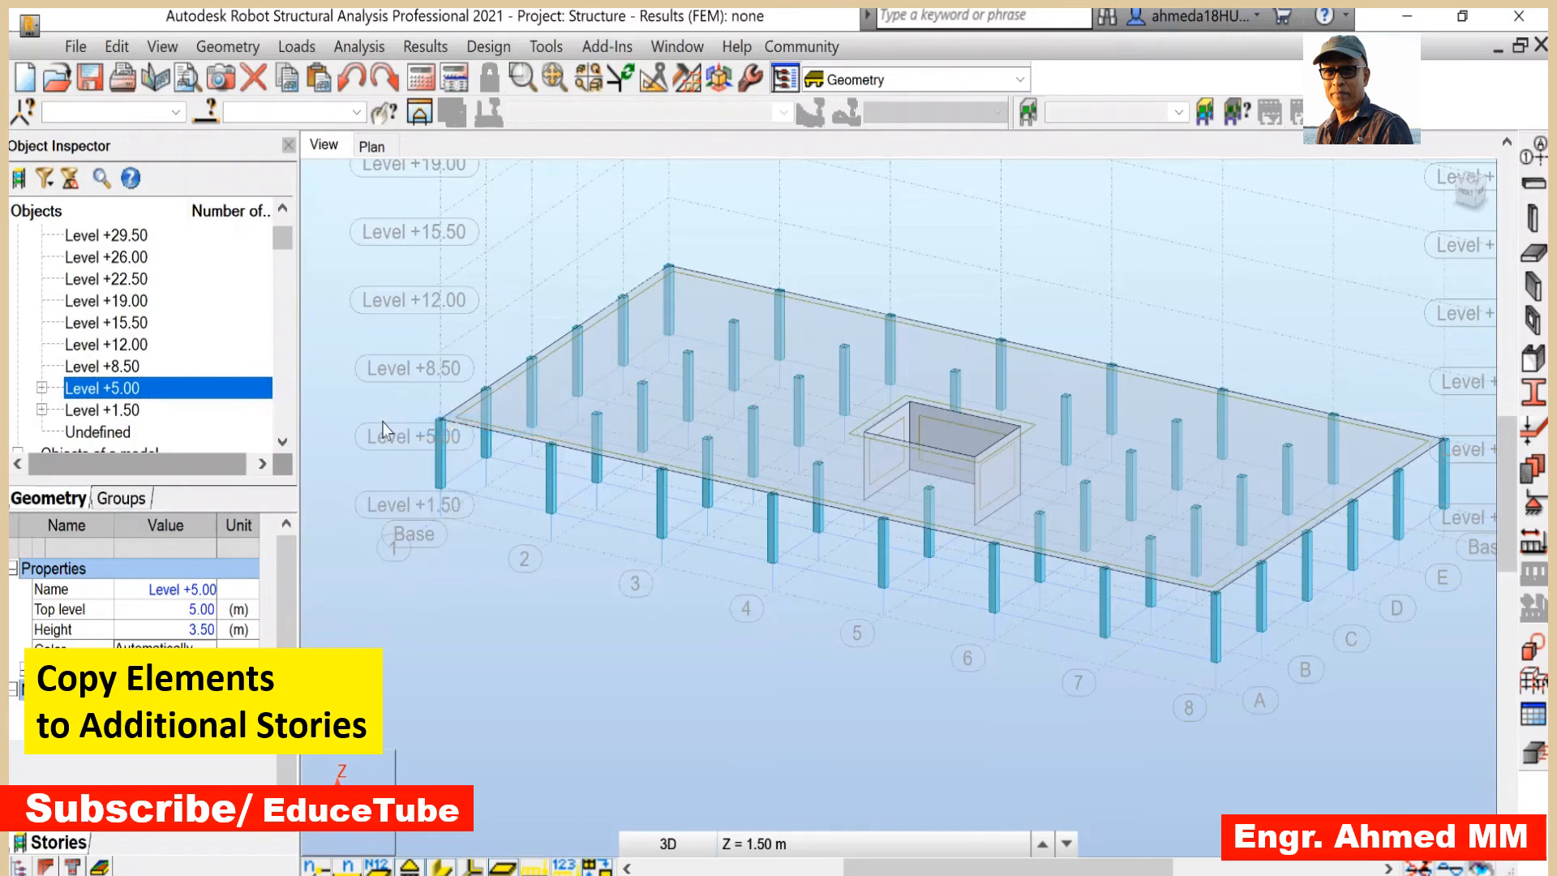
- Copy the contents of the Level +5.00 story to the 9 stories above it
{"action": "right_click", "coordinate": [209, 396]}
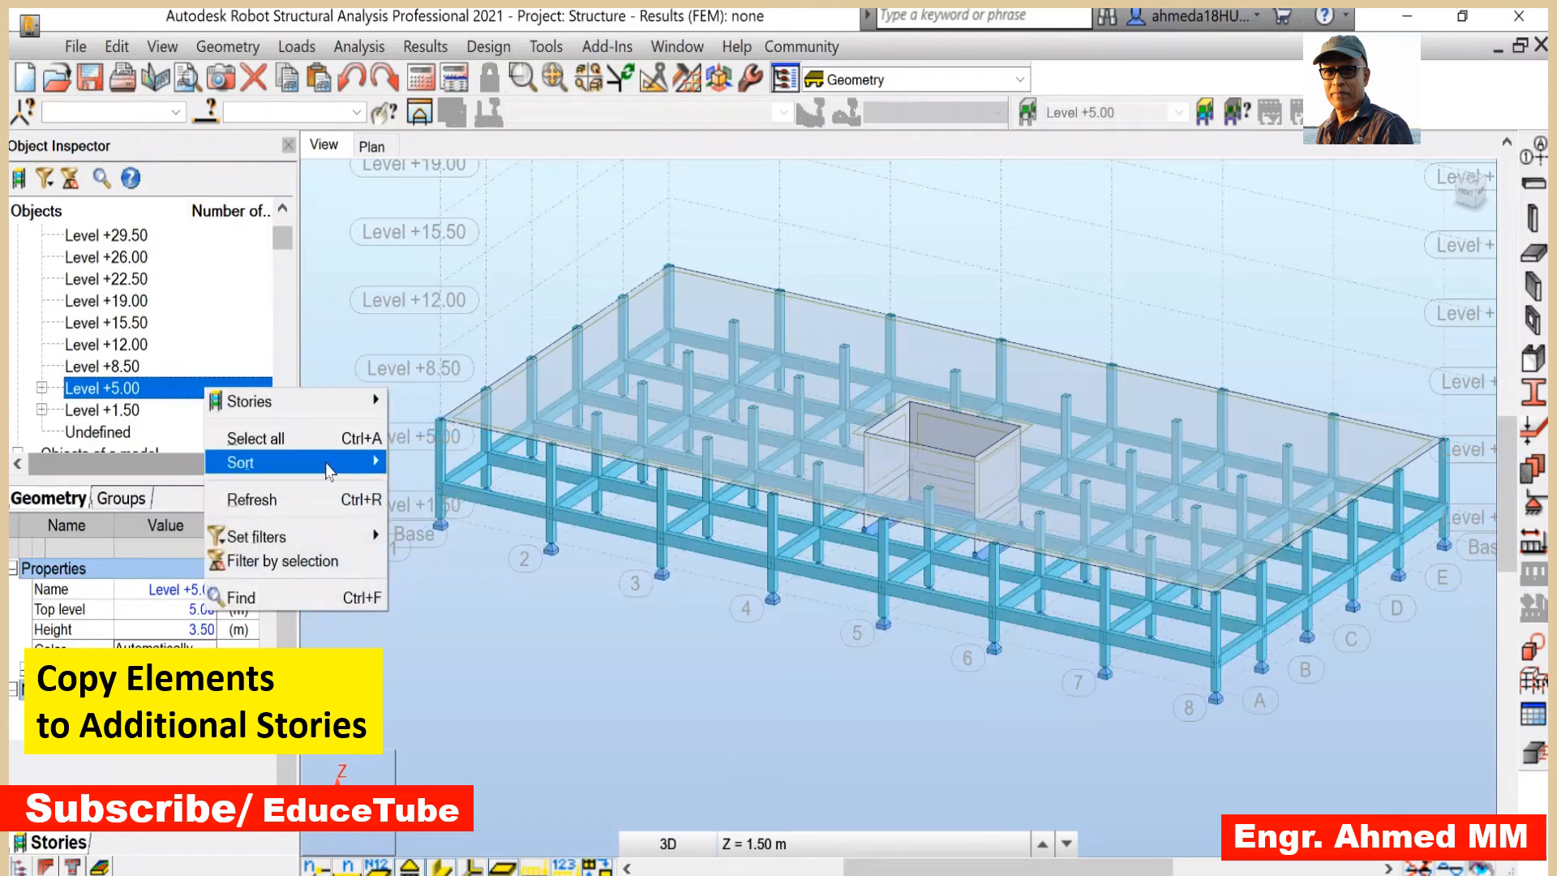
{"action": "mouse_move", "coordinate": [328, 470]}
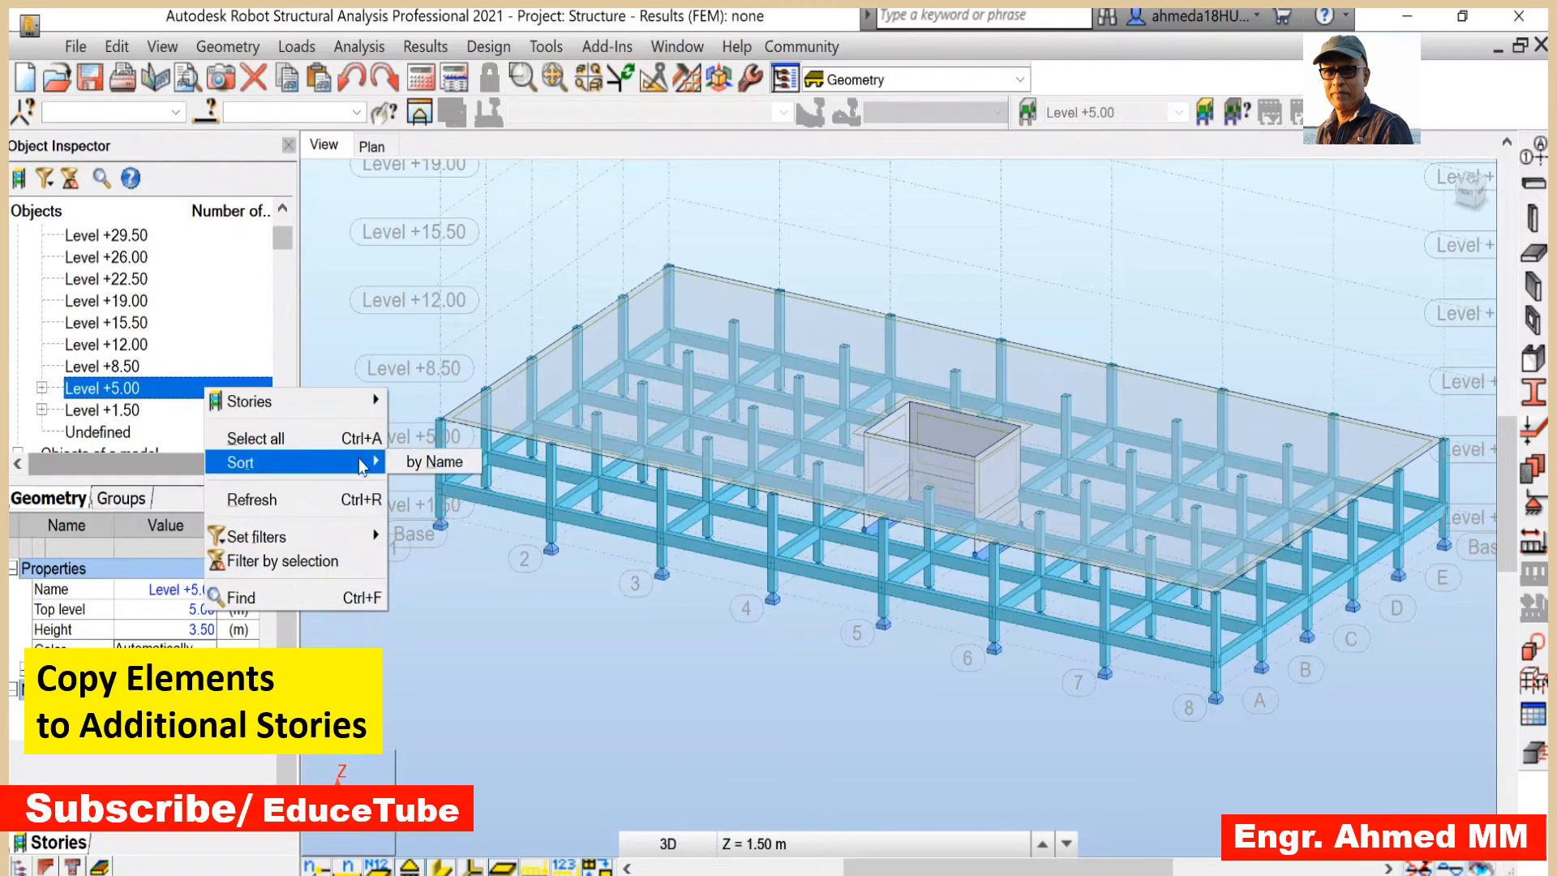
{"action": "mouse_move", "coordinate": [350, 405]}
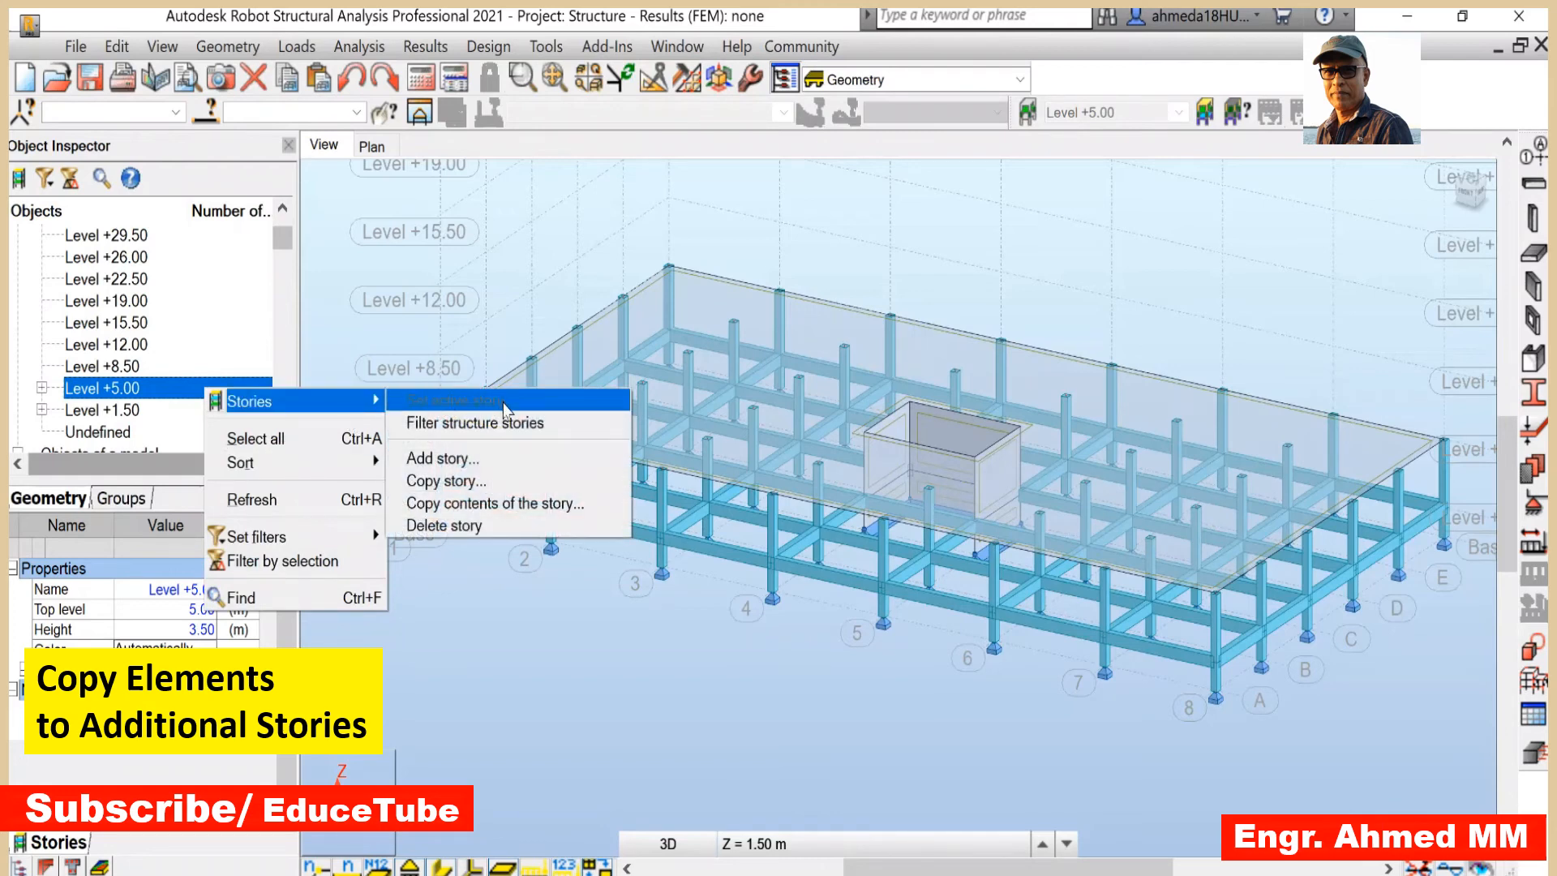
{"action": "left_click", "coordinate": [485, 503]}
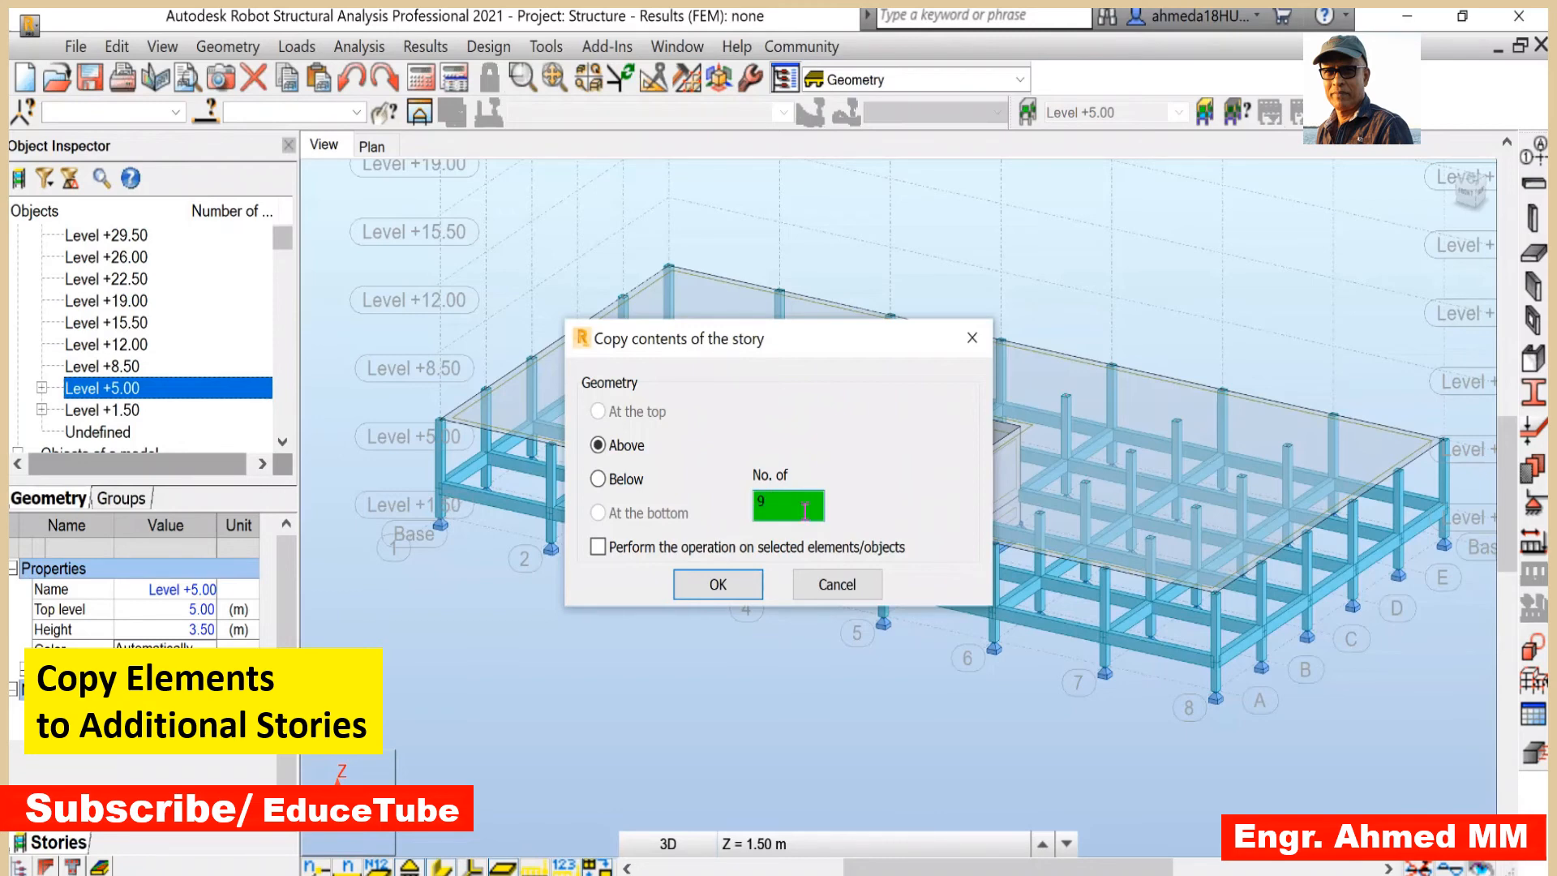
{"action": "left_click", "coordinate": [718, 586]}
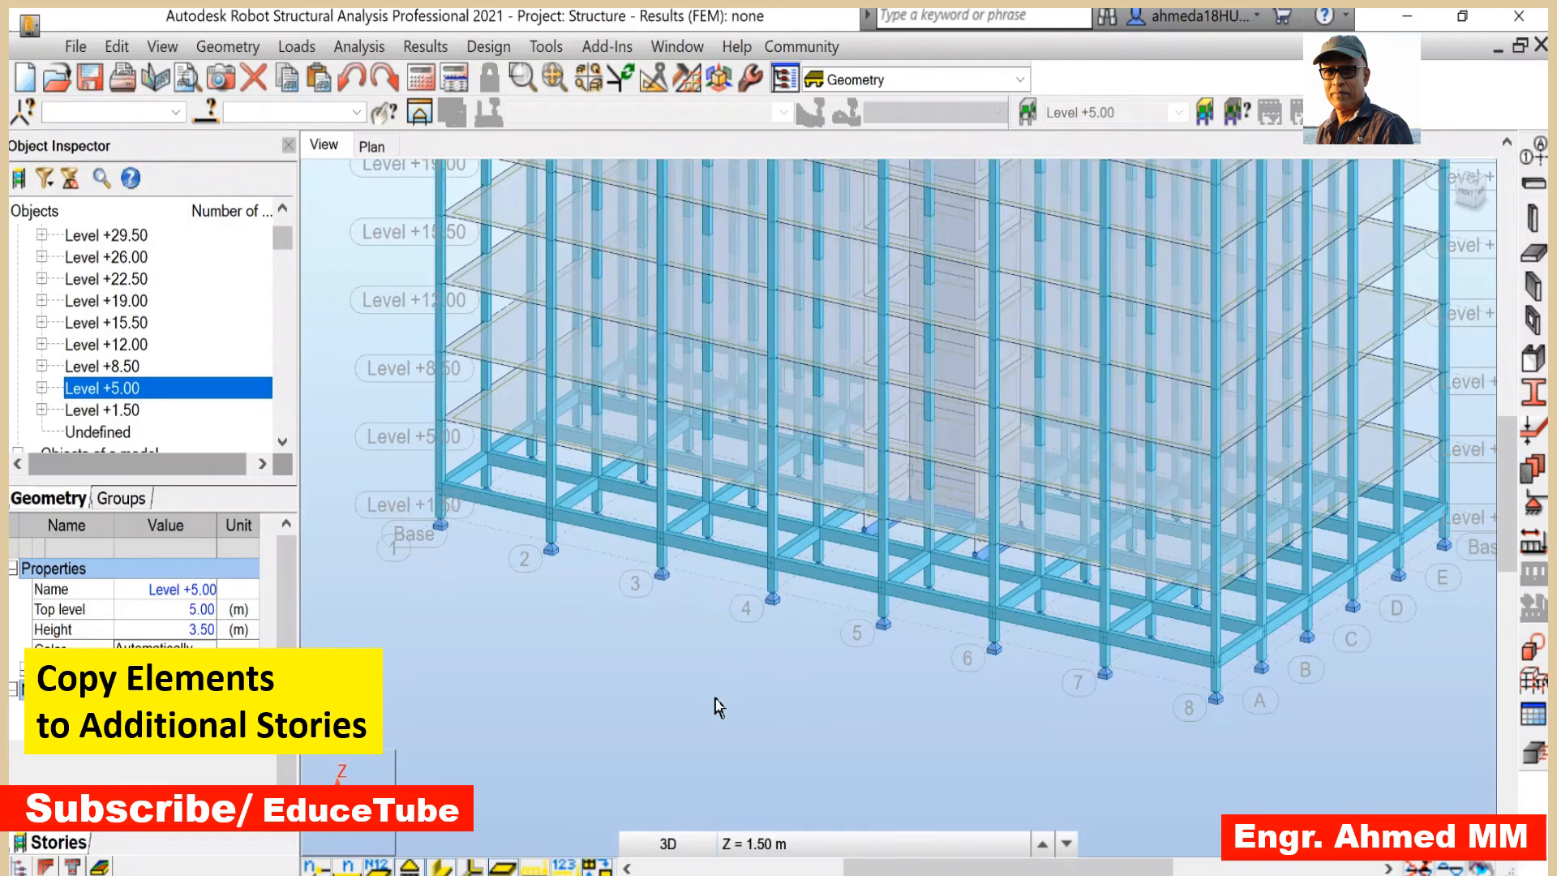
{"action": "scroll", "coordinate": [802, 680], "scroll_direction": "down", "scroll_amount": 5}
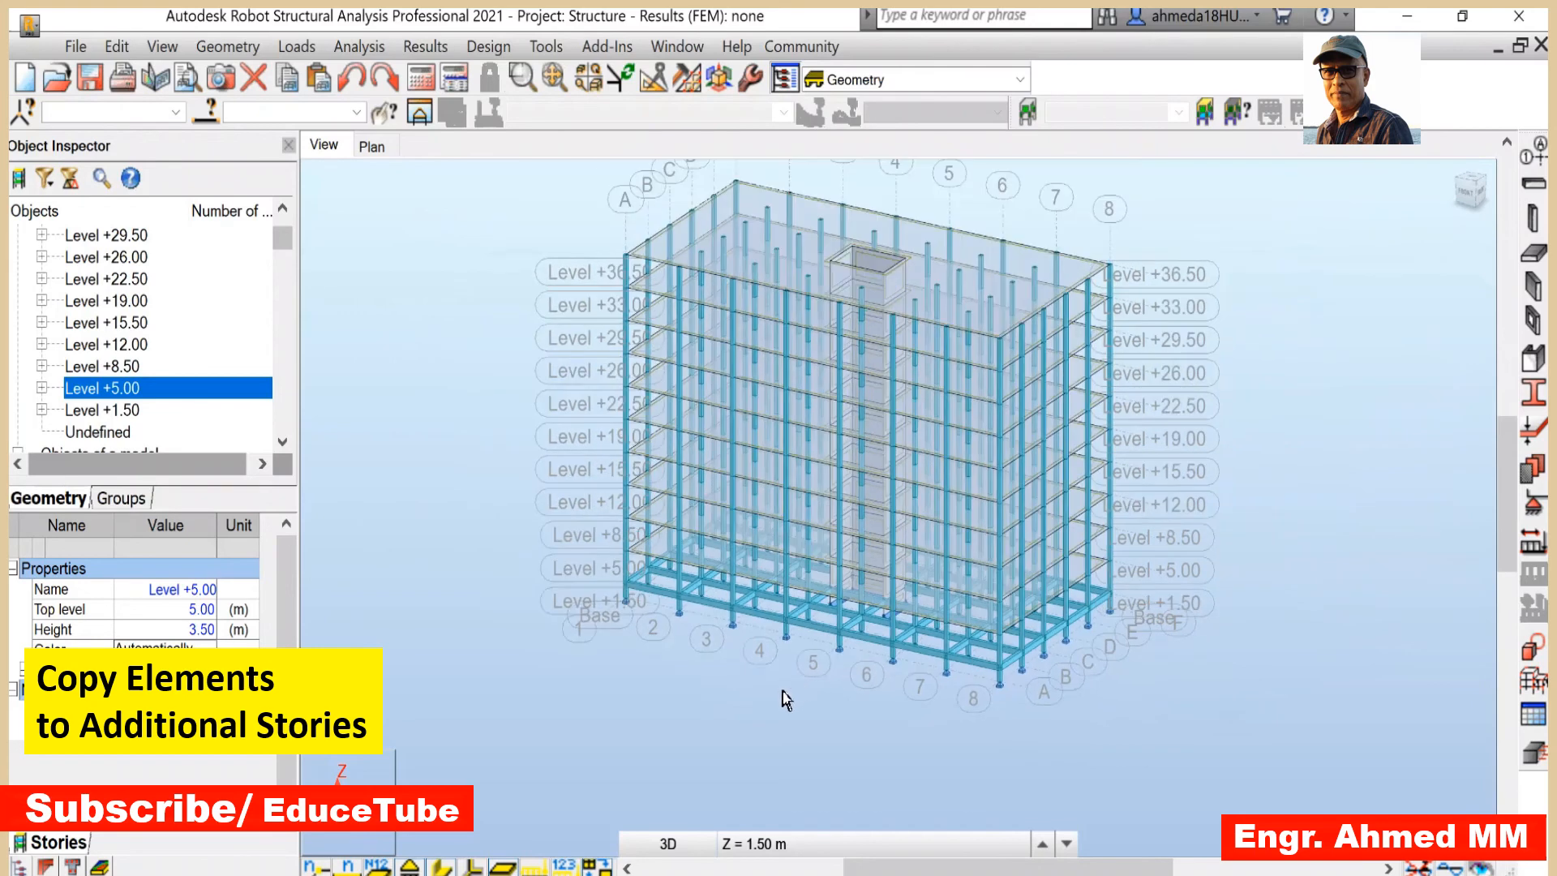
{"action": "scroll", "coordinate": [672, 301], "scroll_direction": "up", "scroll_amount": 2}
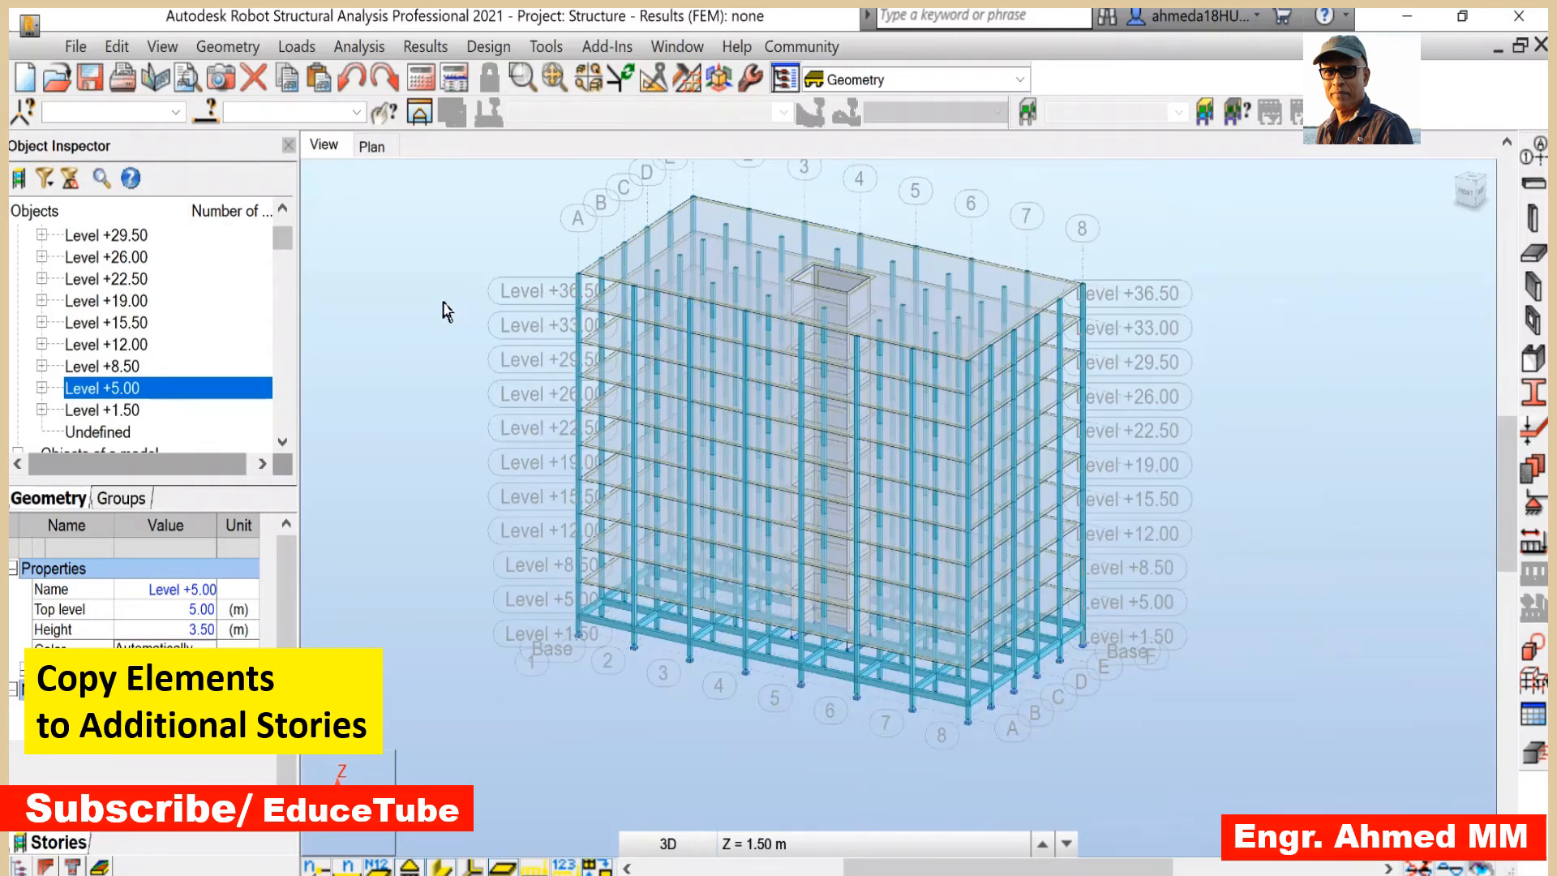
{"action": "scroll", "coordinate": [450, 316], "scroll_direction": "down", "scroll_amount": 1}
{"action": "scroll", "coordinate": [477, 349], "scroll_direction": "up", "scroll_amount": 1}
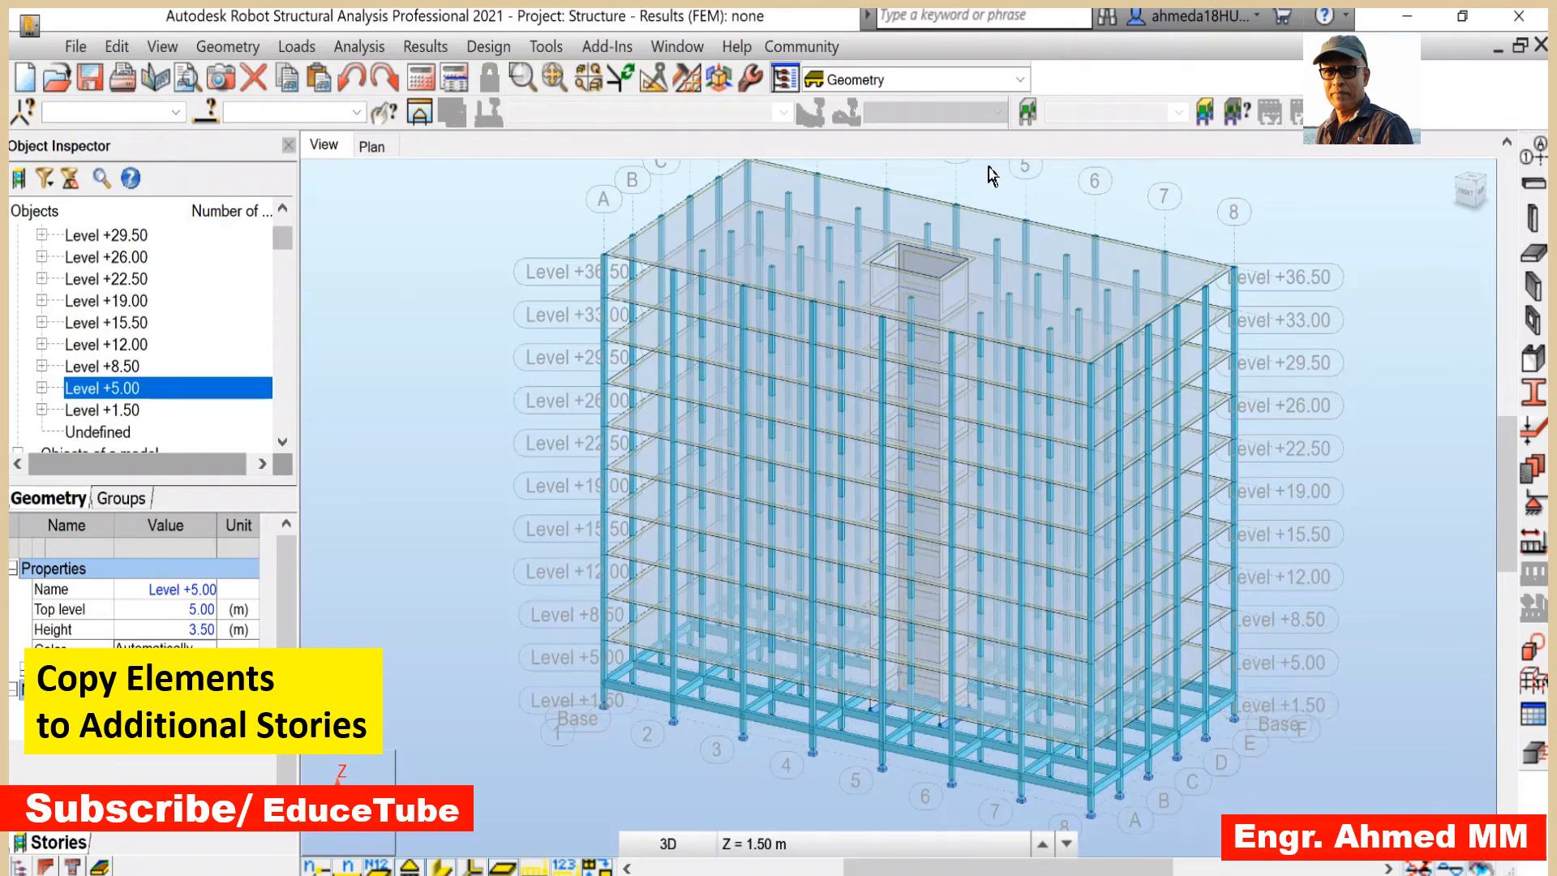
{"action": "scroll", "coordinate": [991, 174], "scroll_direction": "up", "scroll_amount": 2}
{"action": "scroll", "coordinate": [961, 200], "scroll_direction": "down", "scroll_amount": 3}
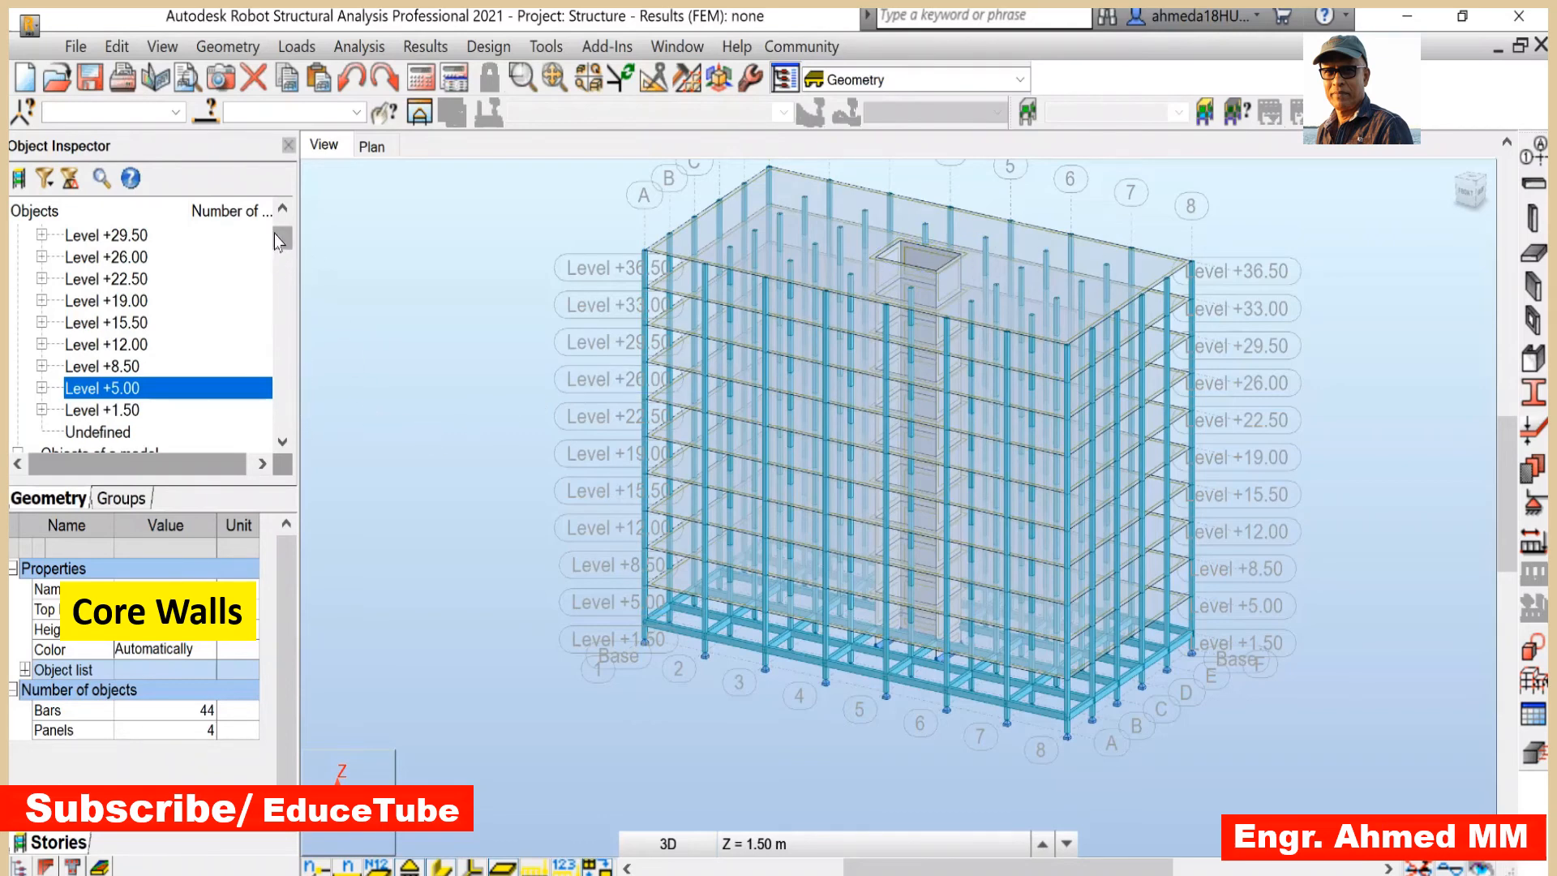
- Collapse the beams in the list of model objects and expand the walls
{"action": "left_click_drag", "start_coordinate": [284, 247], "coordinate": [284, 268]}
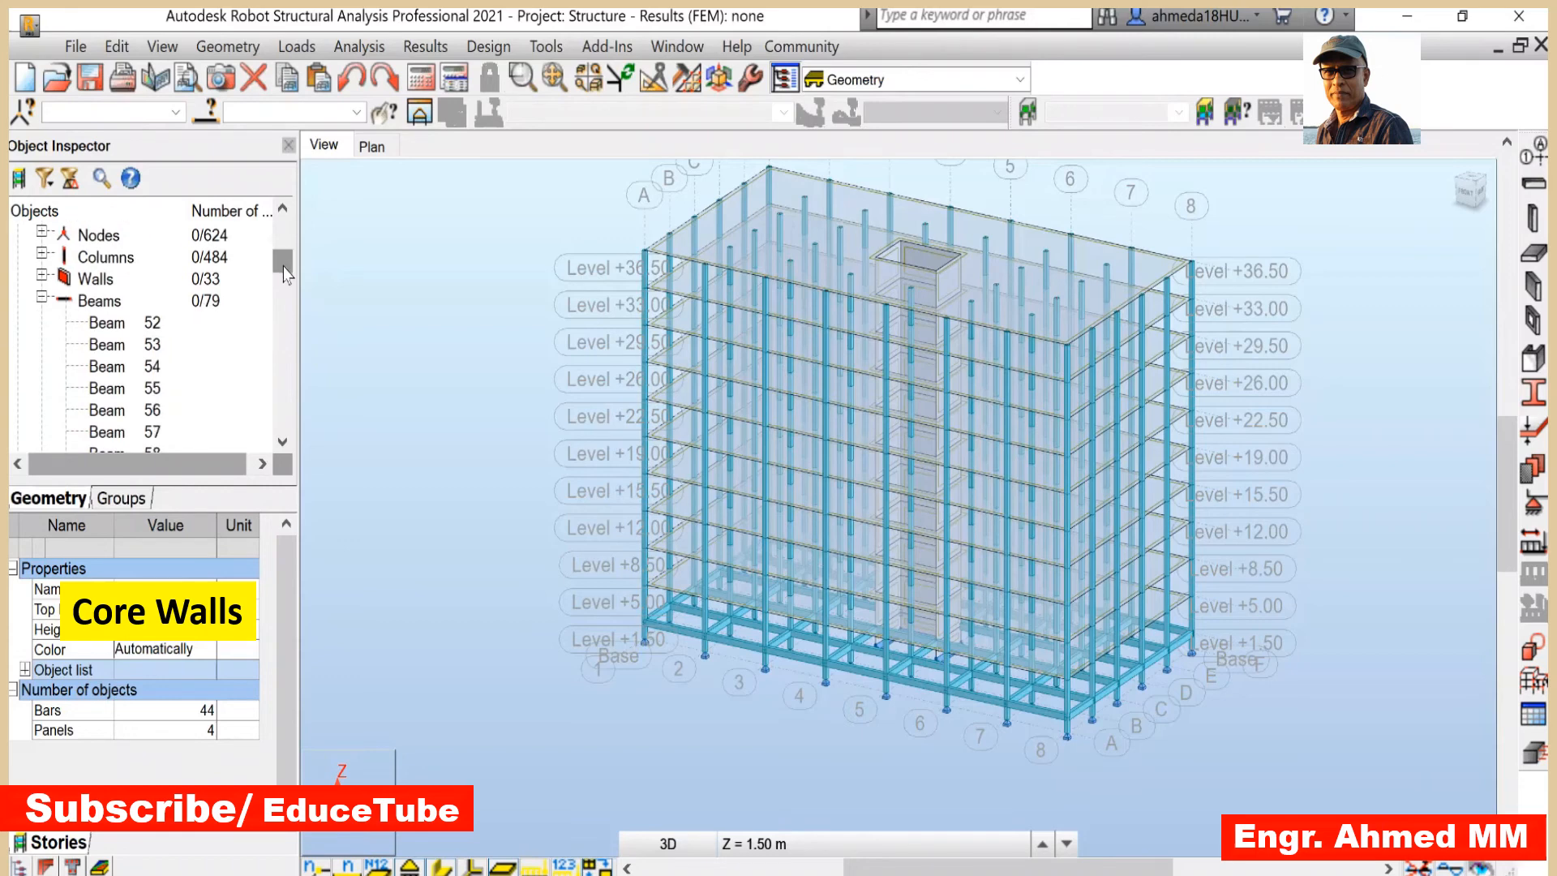
{"action": "left_click", "coordinate": [42, 299]}
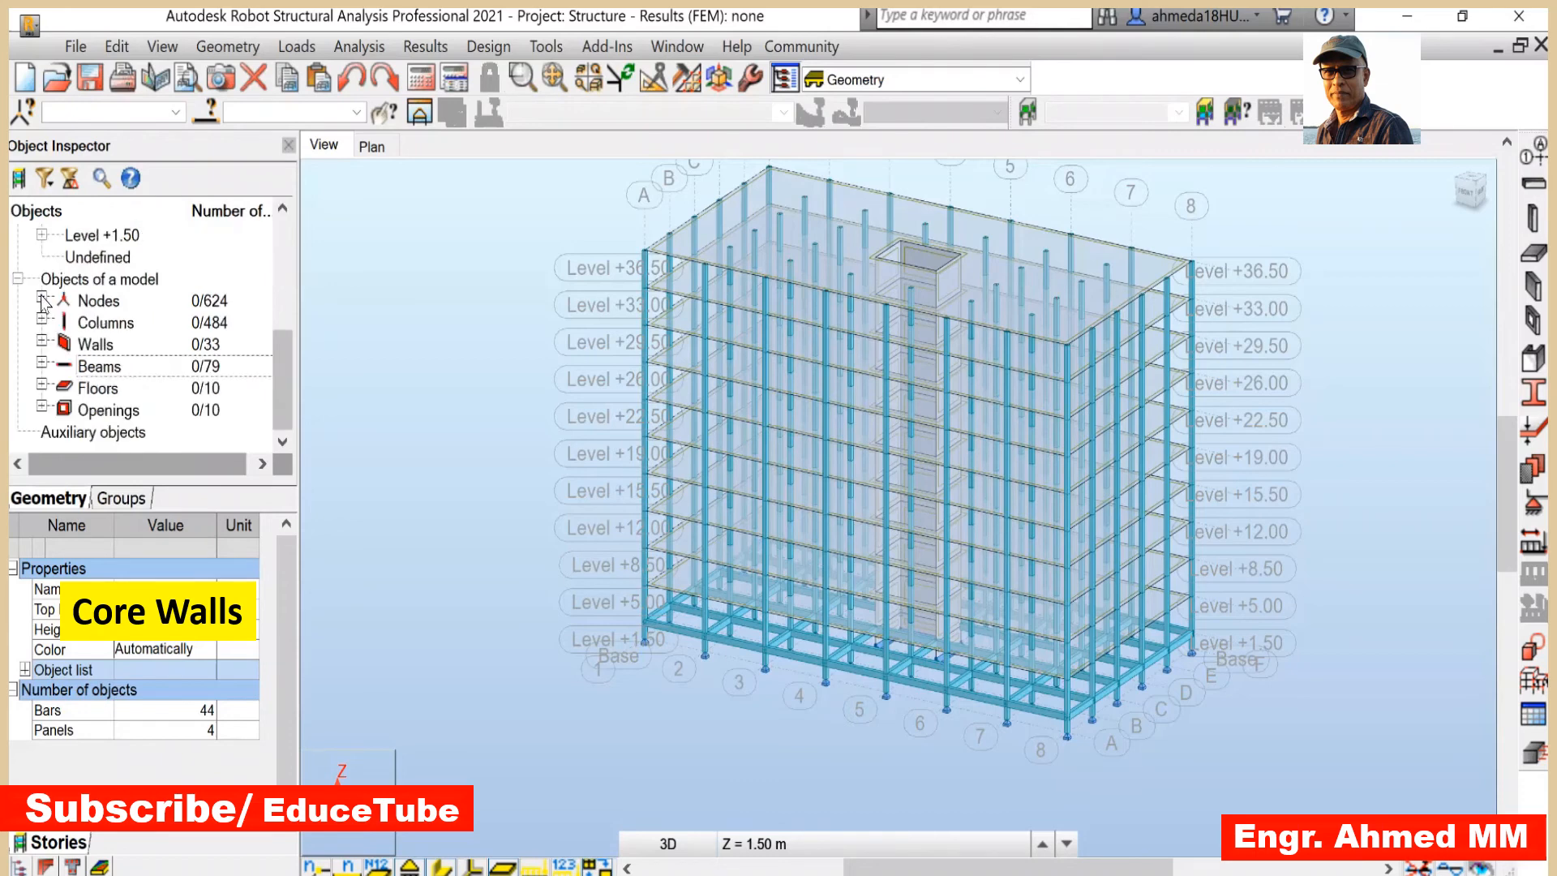
{"action": "left_click", "coordinate": [42, 344]}
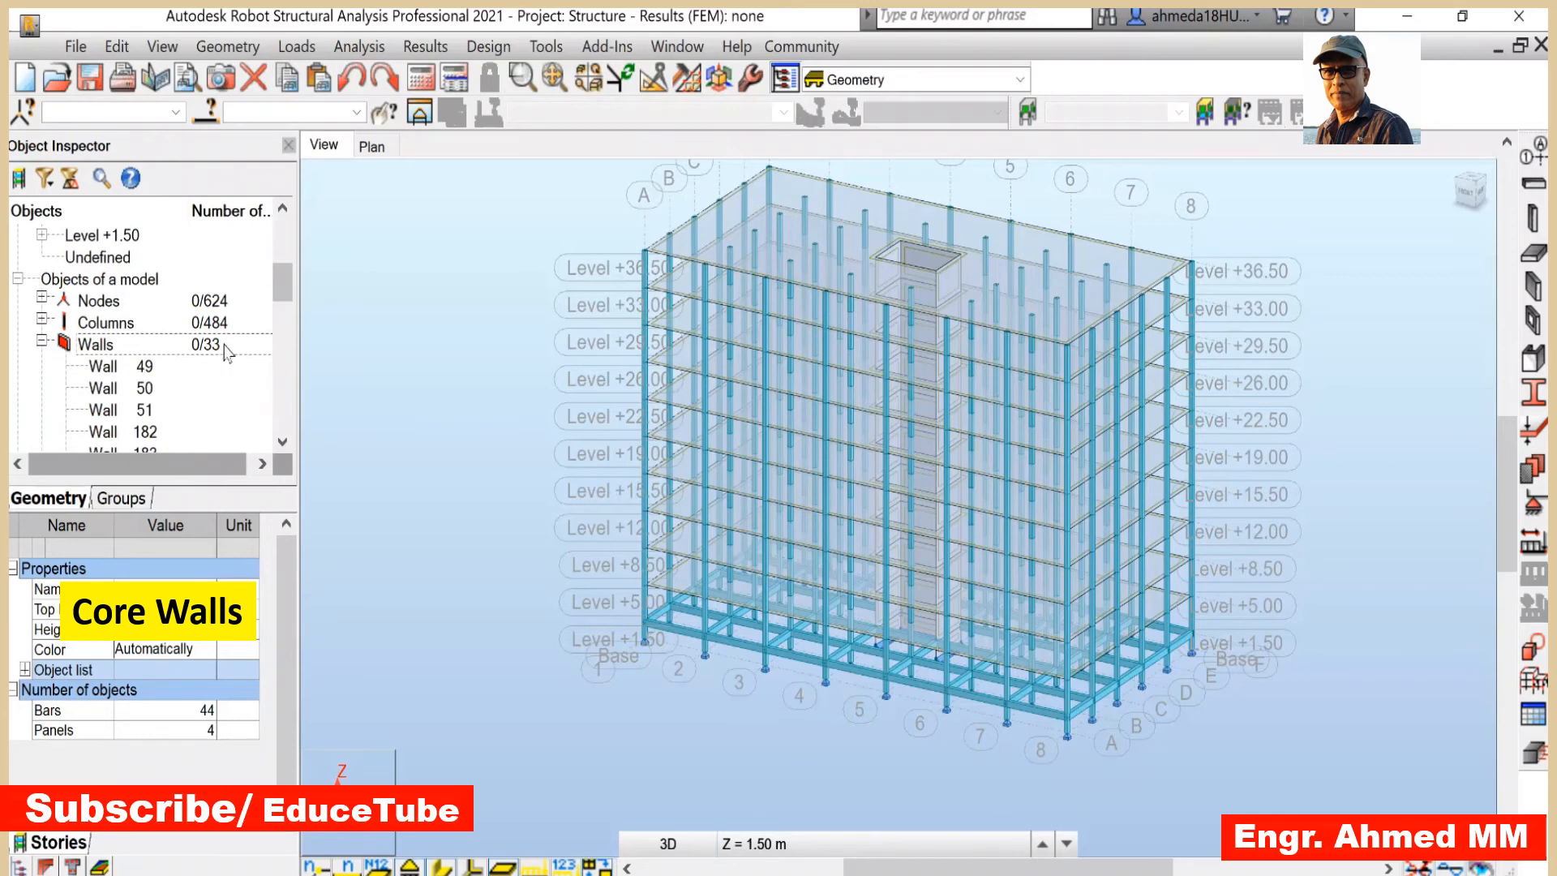
{"action": "left_click_drag", "start_coordinate": [278, 307], "coordinate": [284, 329]}
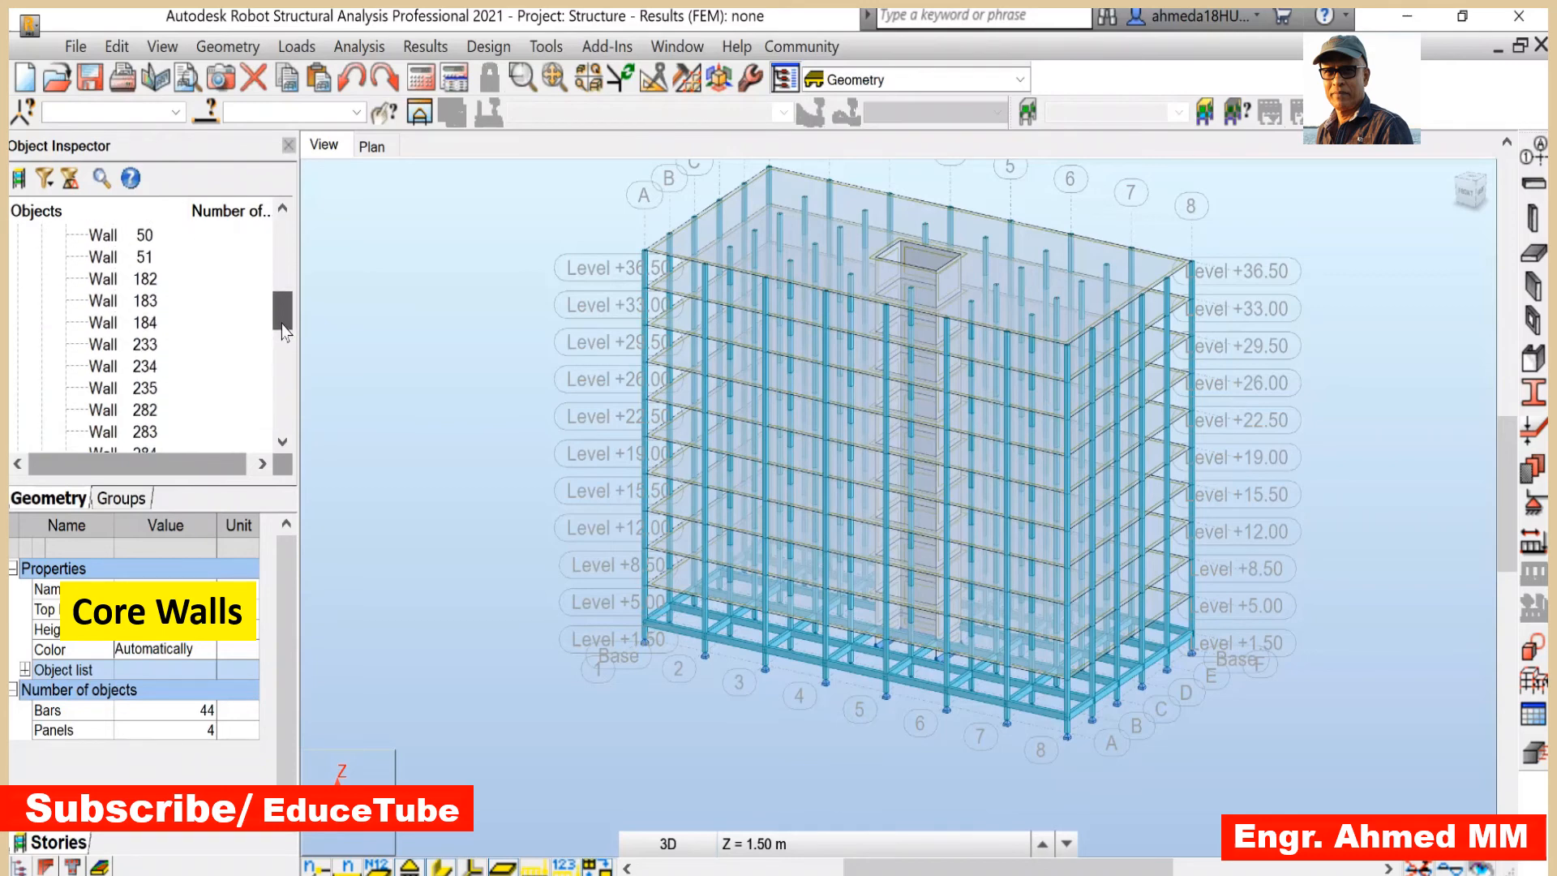
{"action": "scroll", "coordinate": [146, 323], "scroll_direction": "up", "scroll_amount": 1}
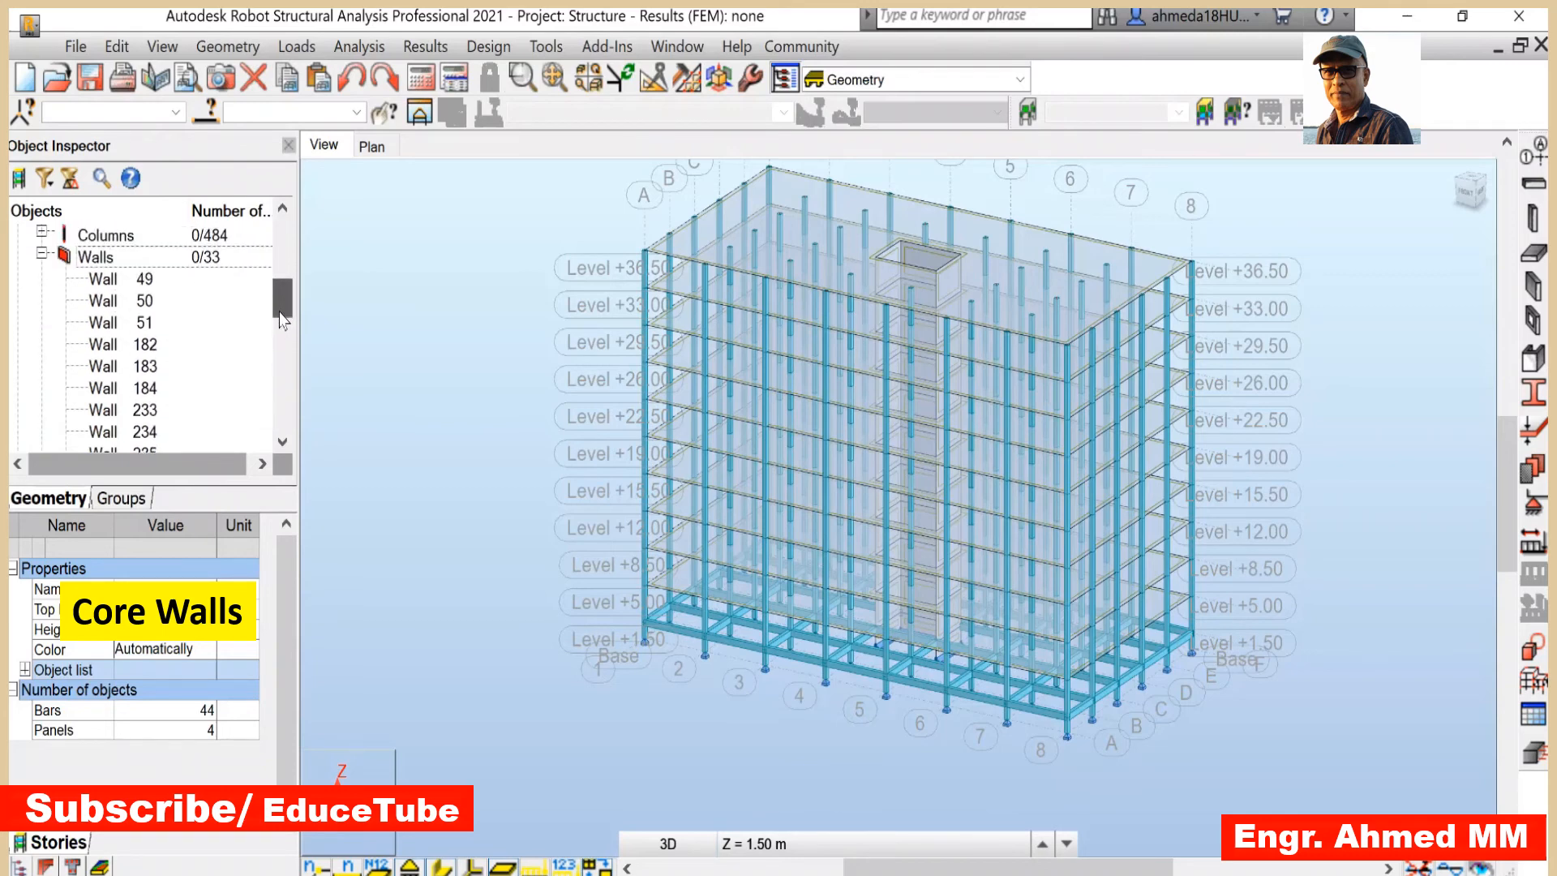
- Select all walls in the model, from Wall 49 through Wall 627
{"action": "left_click", "coordinate": [132, 279]}
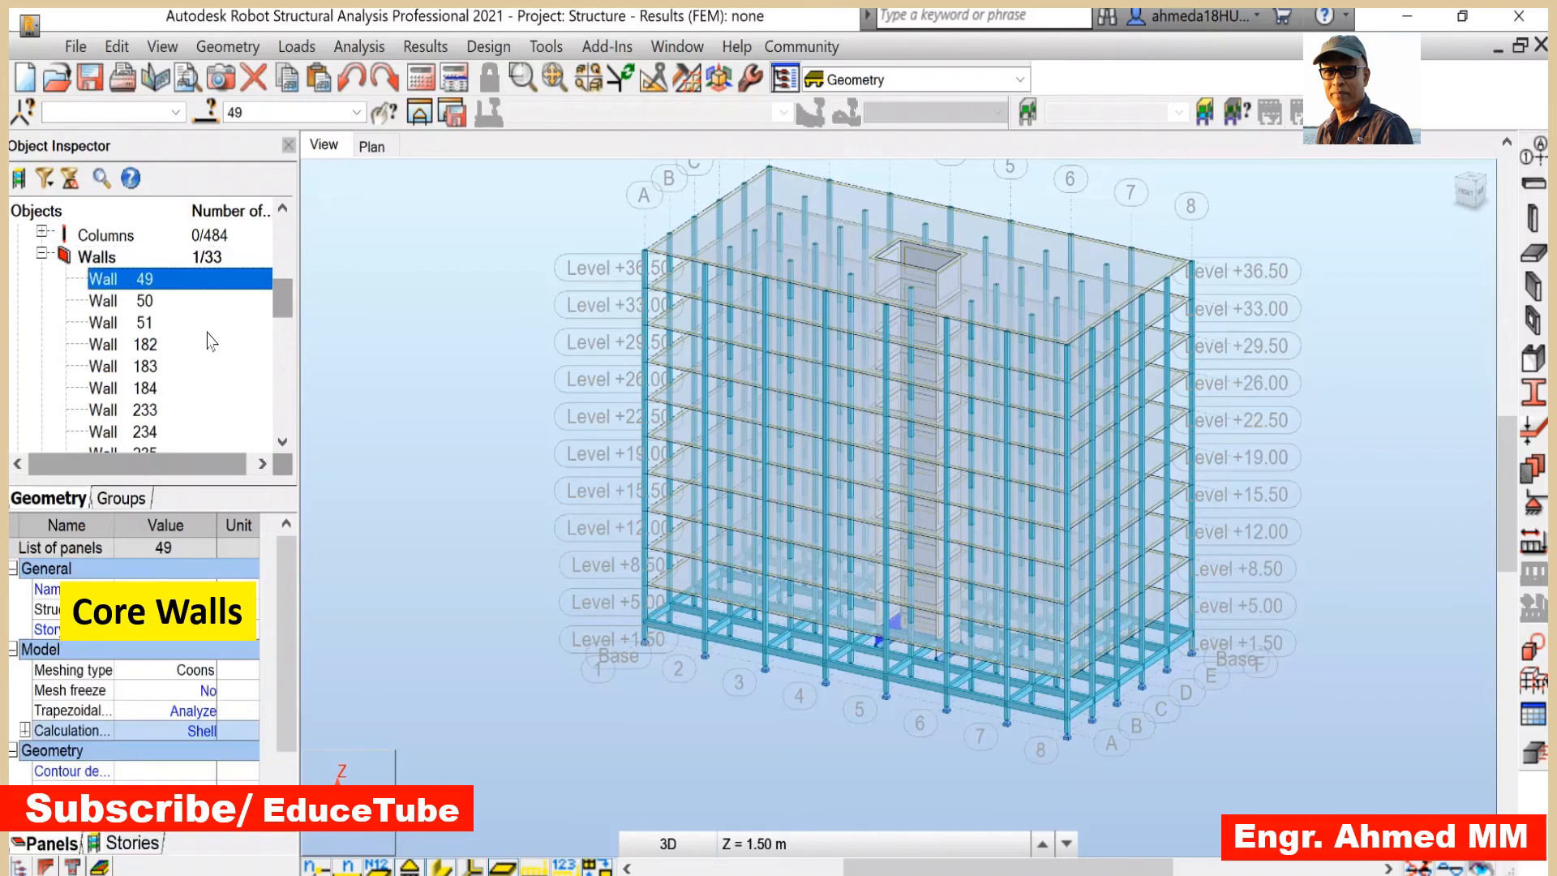
{"action": "scroll", "coordinate": [219, 354], "scroll_direction": "down", "scroll_amount": 1}
{"action": "scroll", "coordinate": [219, 357], "scroll_direction": "down", "scroll_amount": 6}
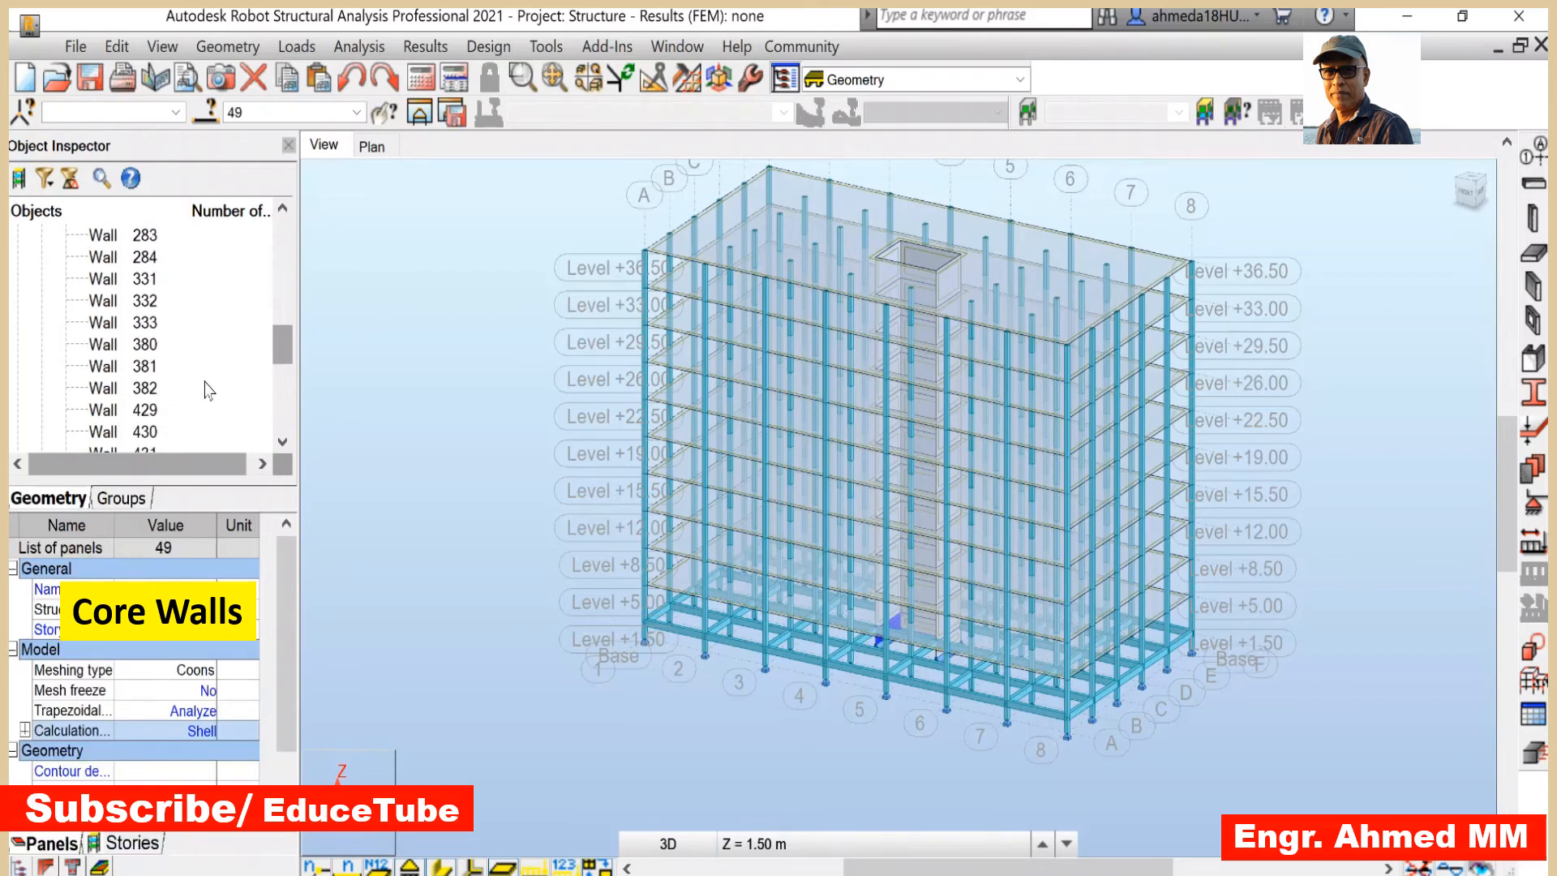
{"action": "scroll", "coordinate": [208, 395], "scroll_direction": "down", "scroll_amount": 3}
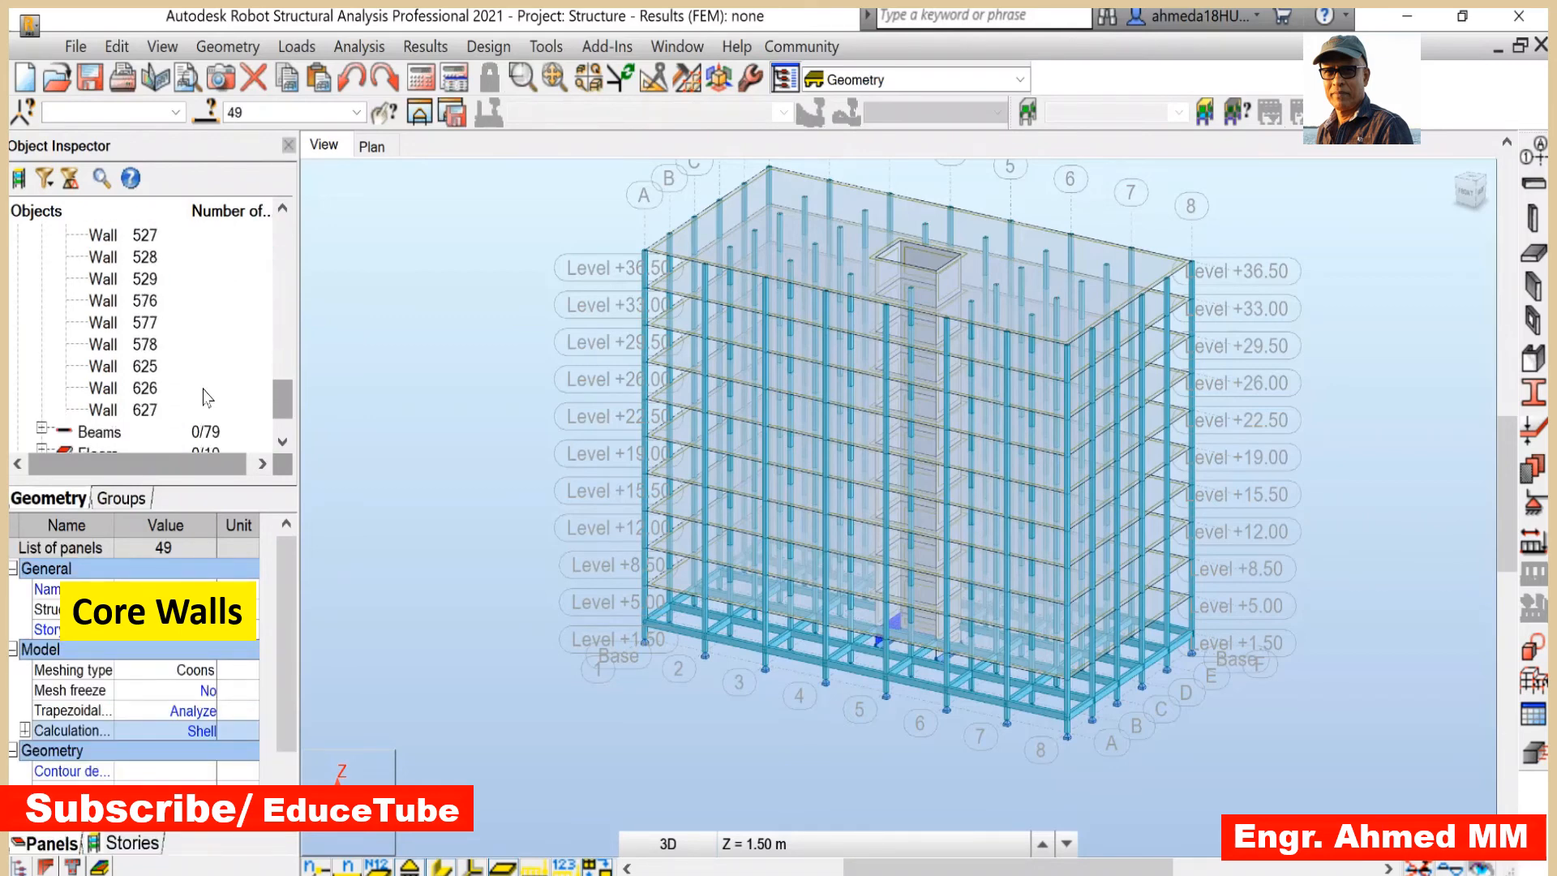
{"action": "left_click", "coordinate": [139, 410], "text": "shift"}
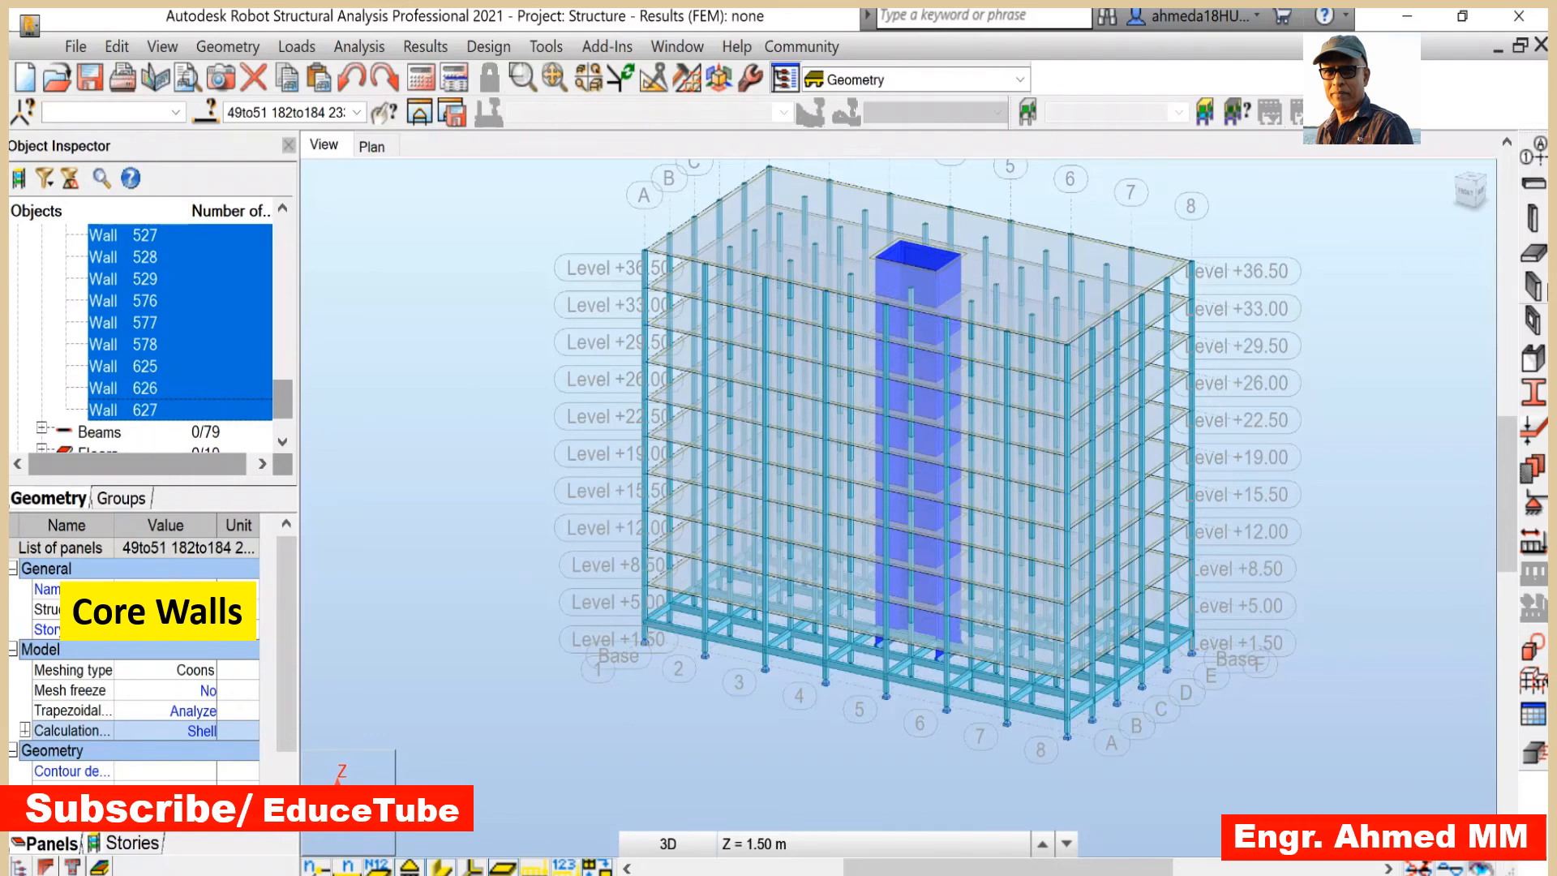
- Define a core wall named Core wall 1 from the list of selected wall panels, 49to51 through 625to627, with automatic color
{"action": "left_click", "coordinate": [1537, 362]}
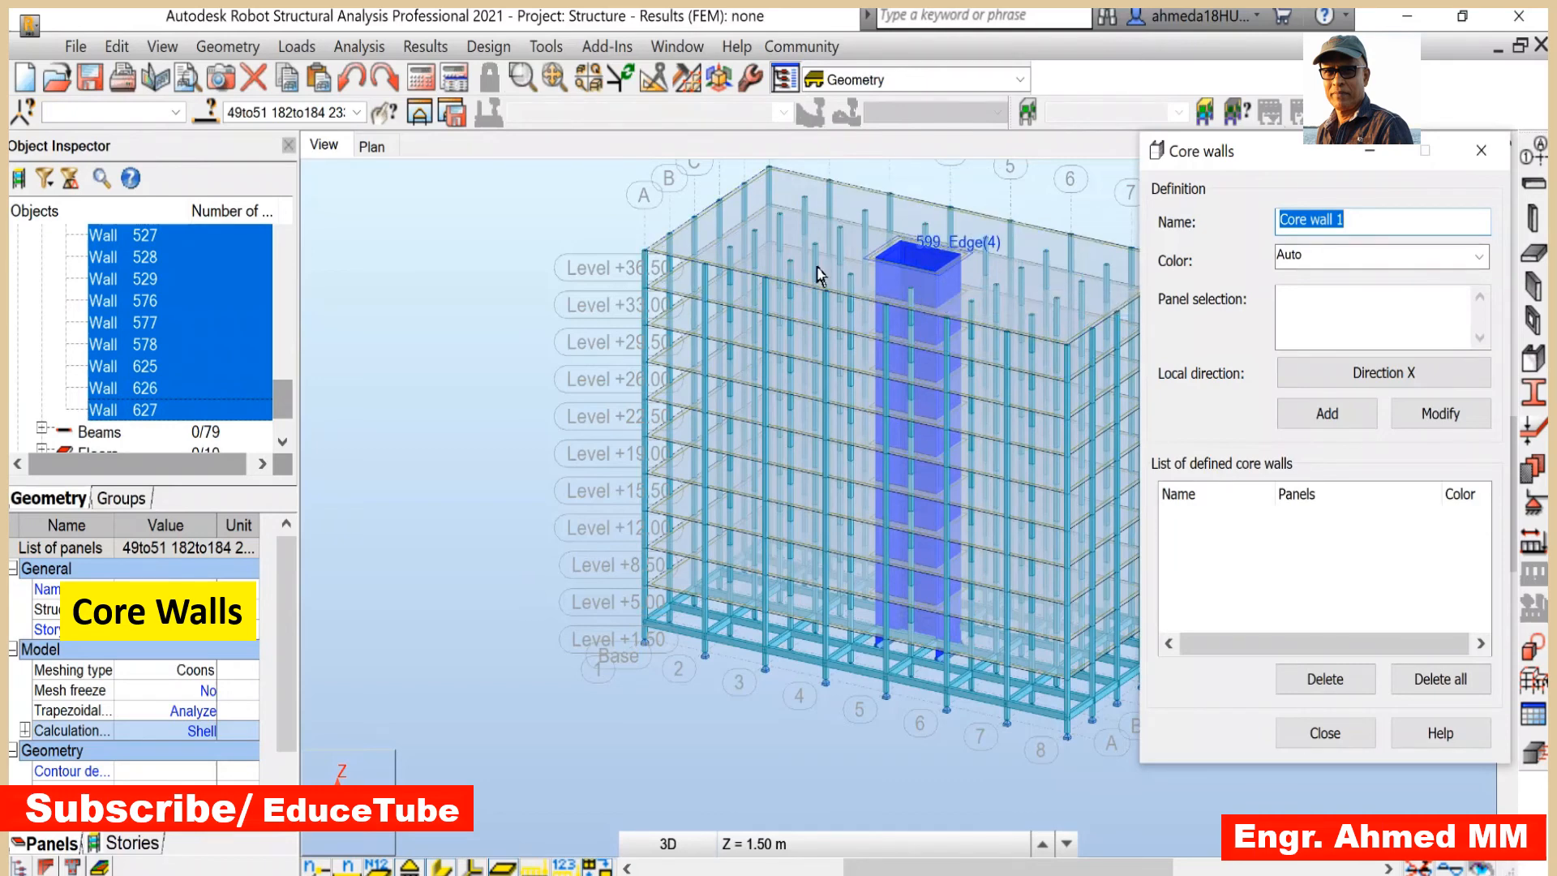
{"action": "left_click", "coordinate": [325, 112]}
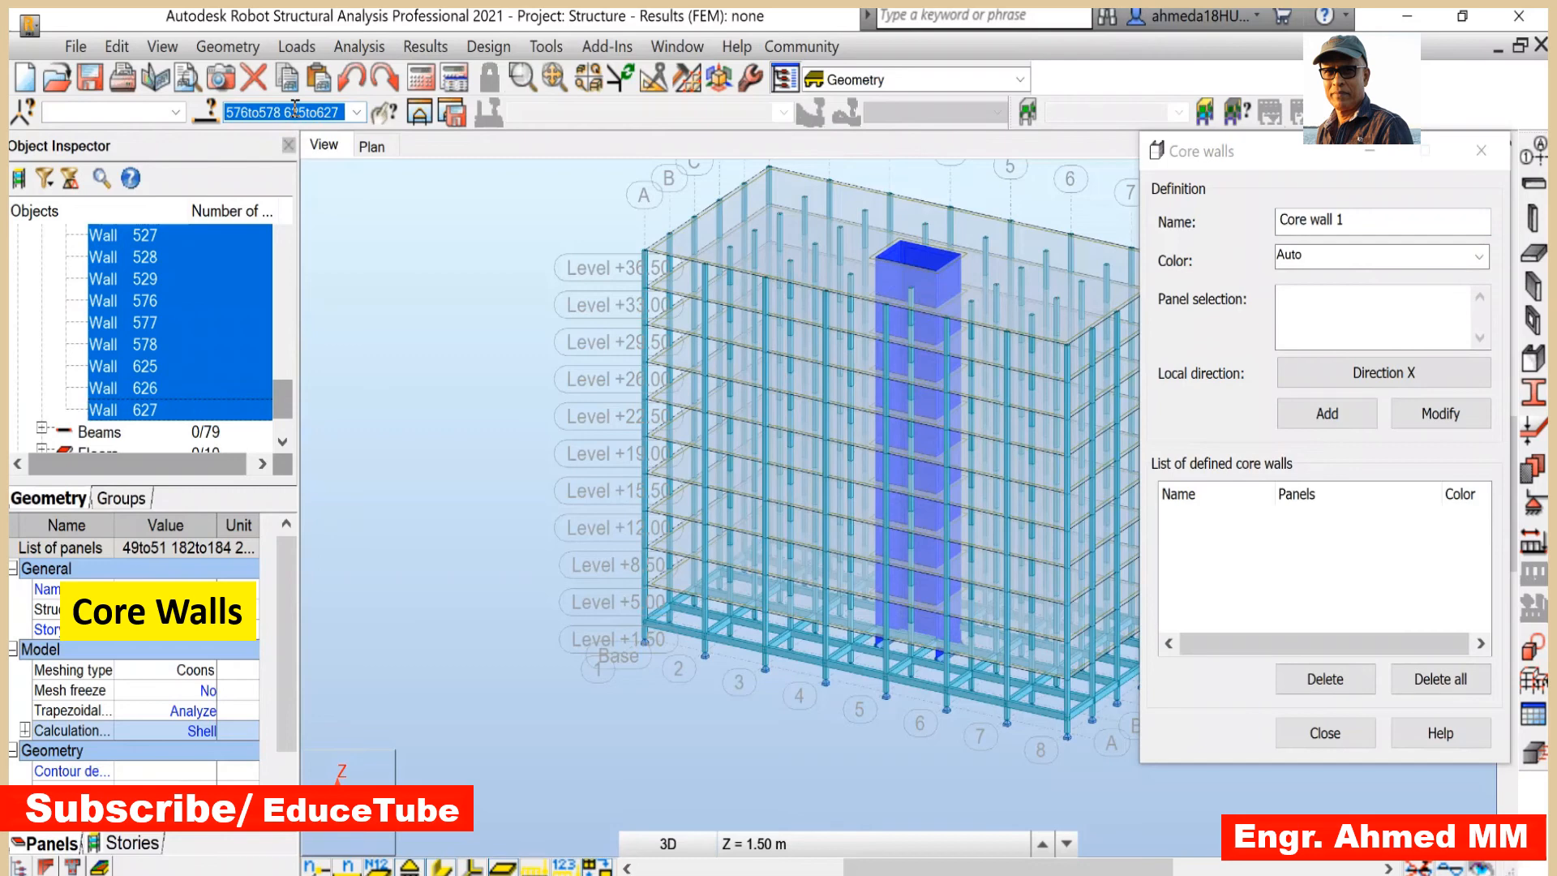
{"action": "left_click", "coordinate": [1297, 298]}
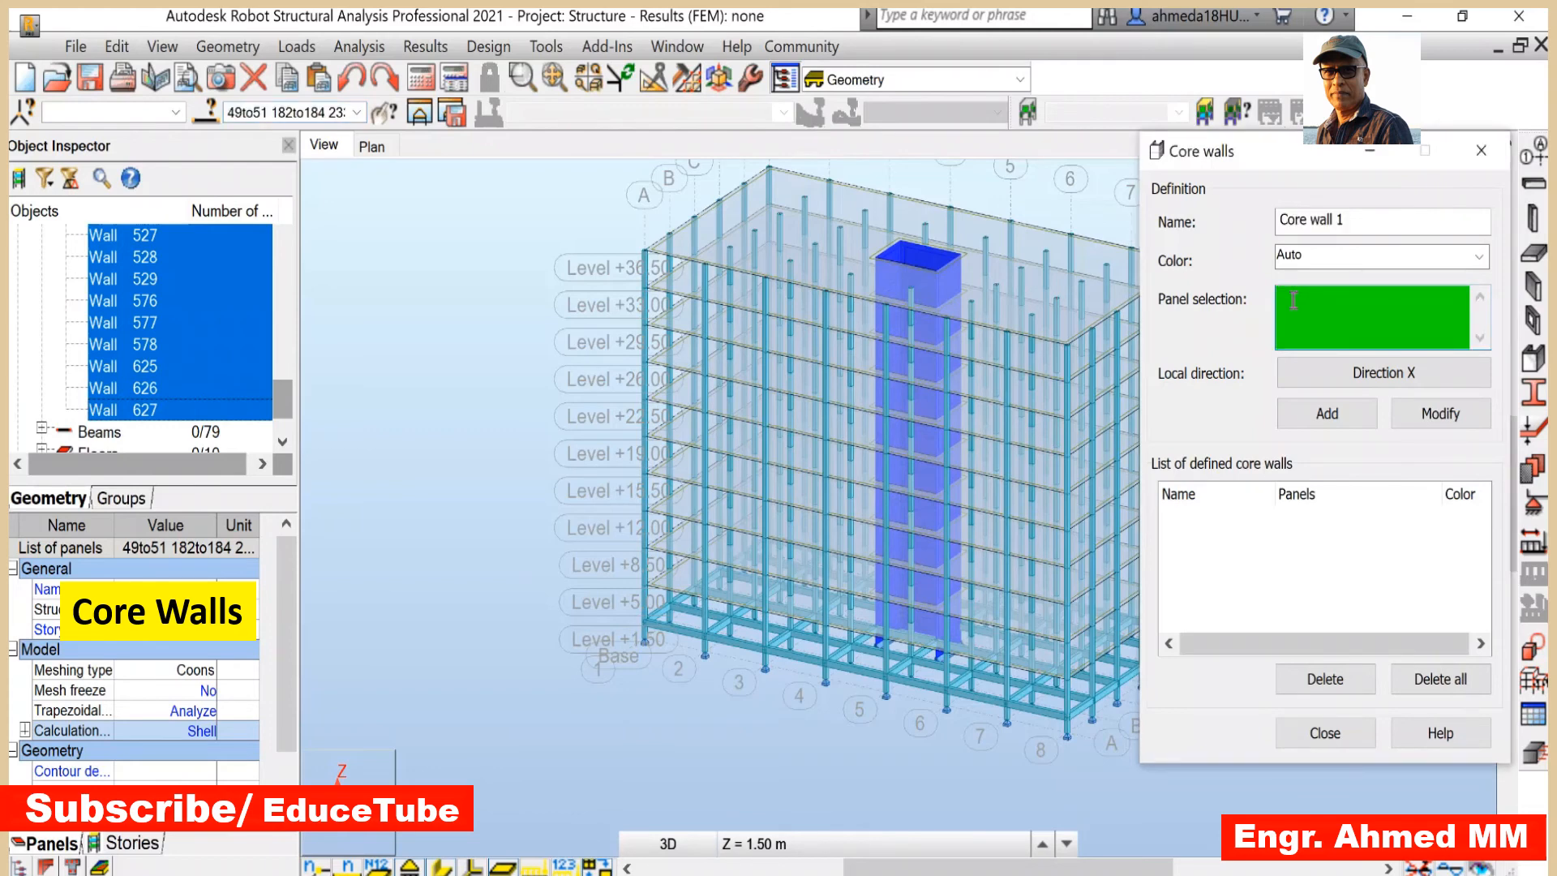
{"action": "type", "text": "49to51 182to184 233to235 282to284 331to333 380to382 429to431 478to480   527to529 576to578 625to627"}
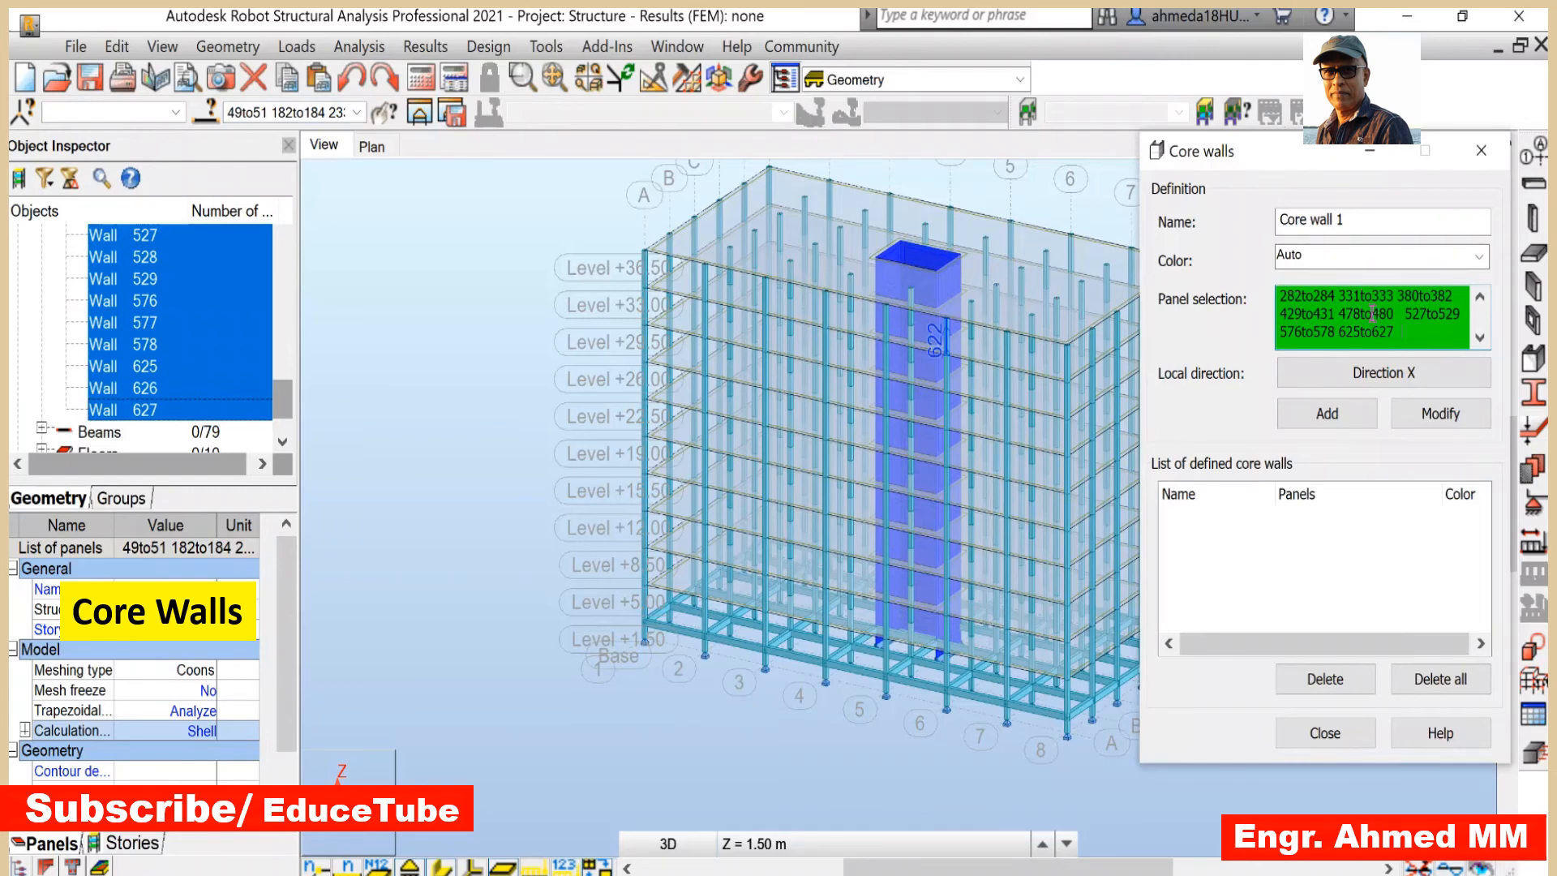
{"action": "left_click", "coordinate": [1322, 415]}
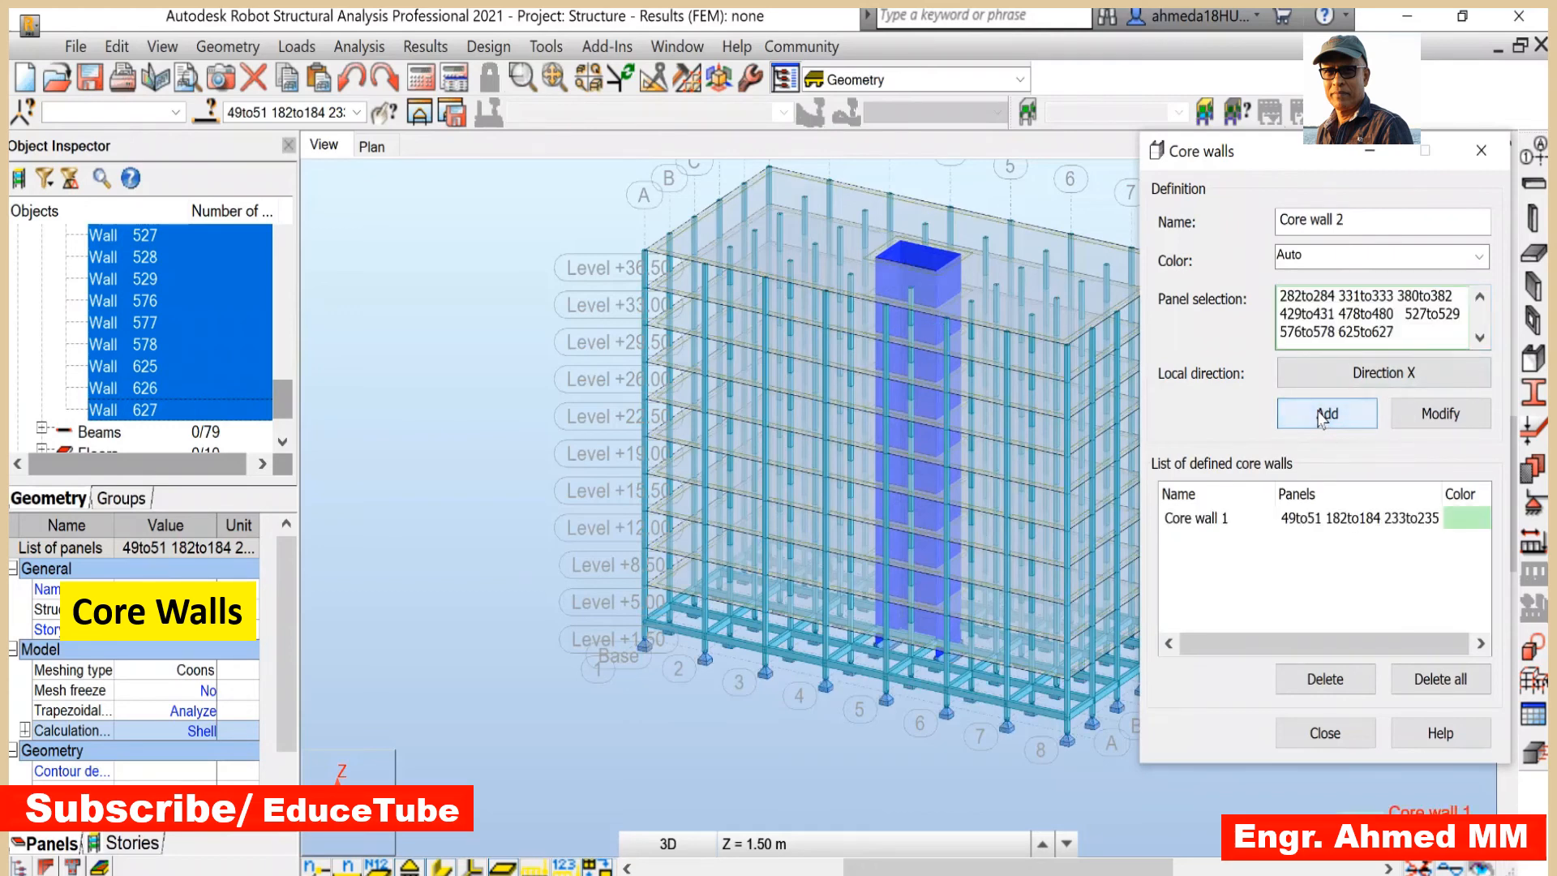
{"action": "left_click", "coordinate": [1165, 523]}
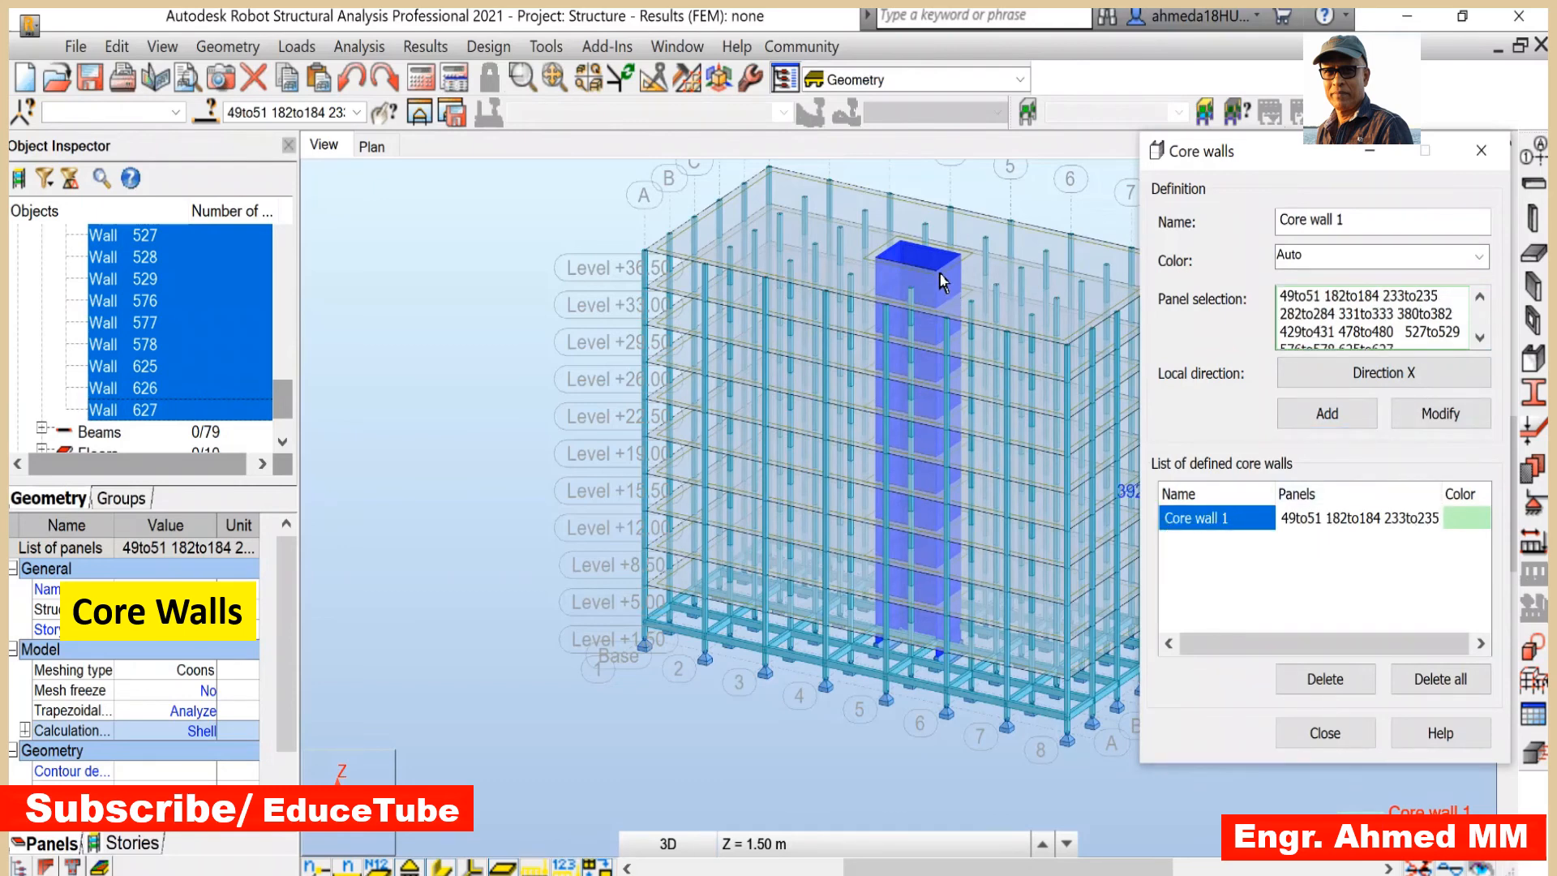
{"action": "left_click", "coordinate": [1320, 735]}
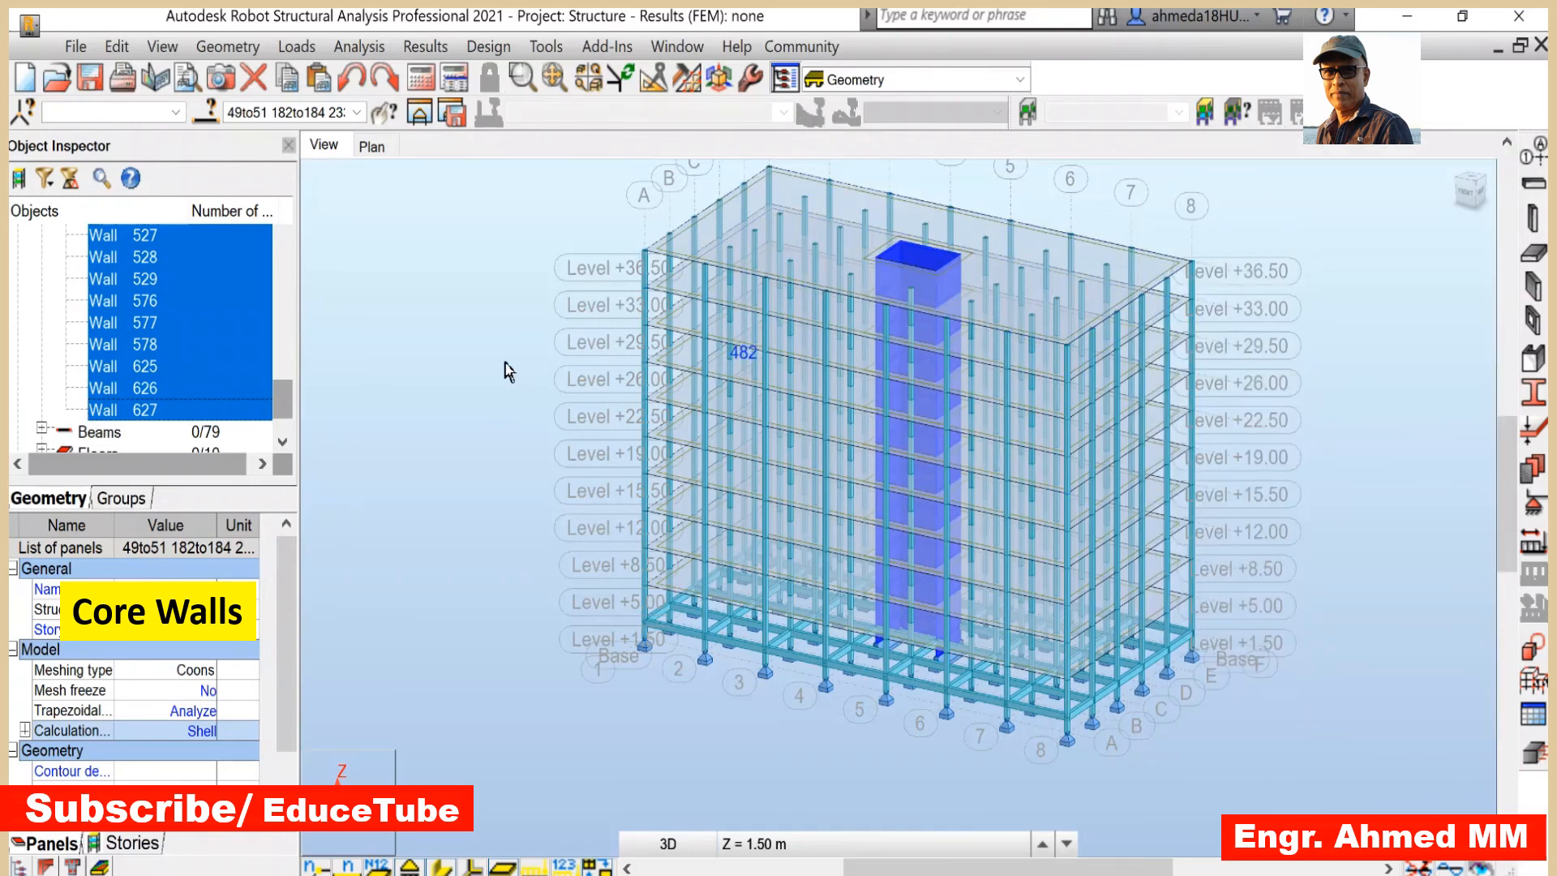
- Clear the wall selection and turn on the display of core wall colors in the model view
{"action": "left_click", "coordinate": [537, 283]}
{"action": "scroll", "coordinate": [553, 258], "scroll_direction": "up", "scroll_amount": 2}
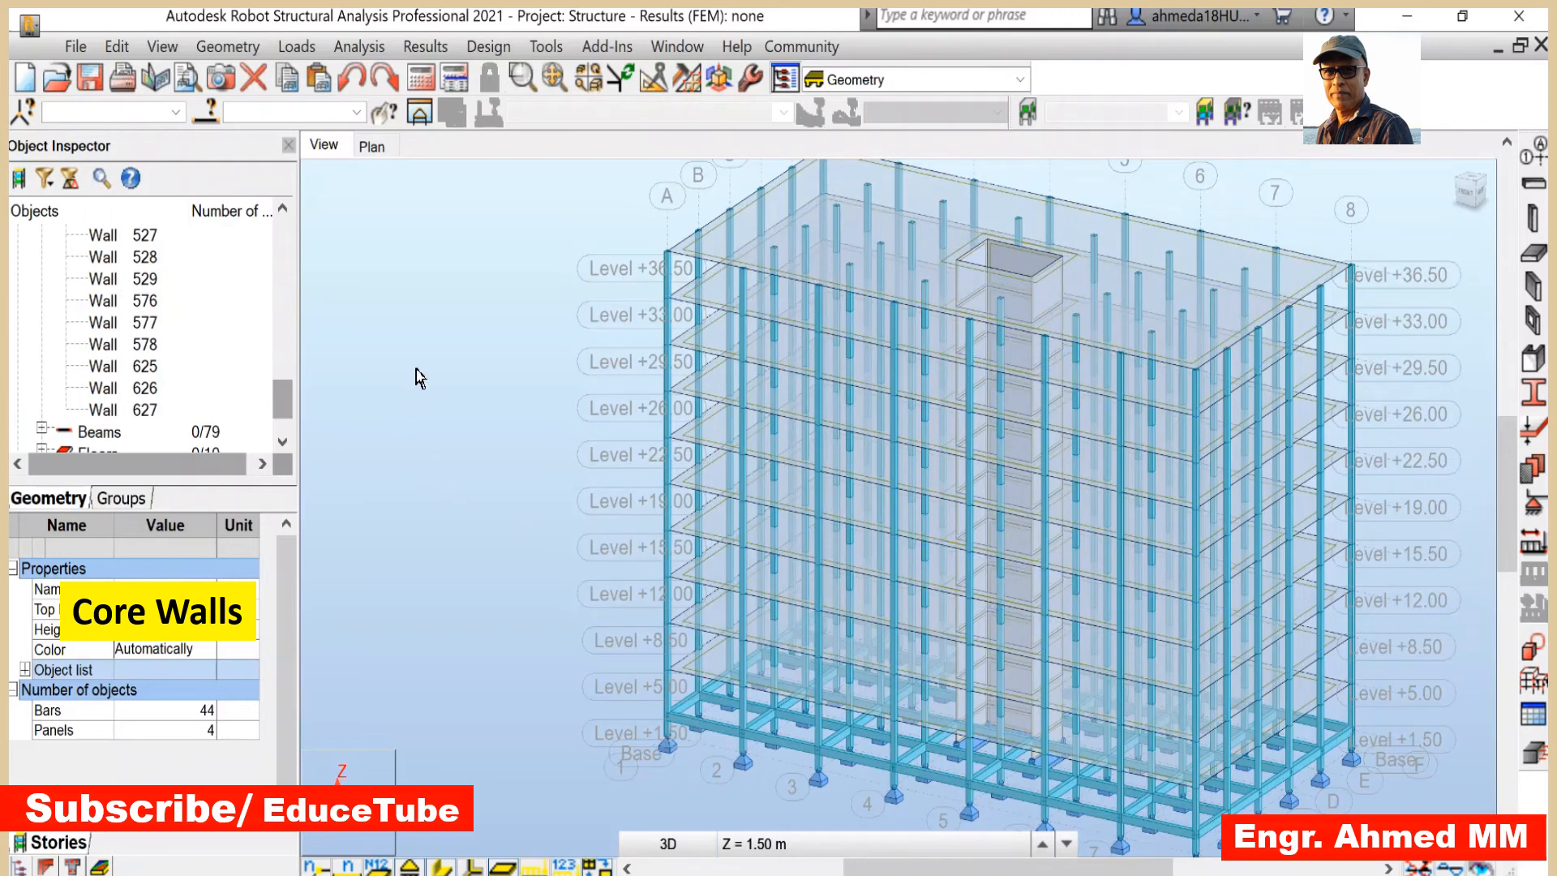
{"action": "right_click", "coordinate": [286, 369]}
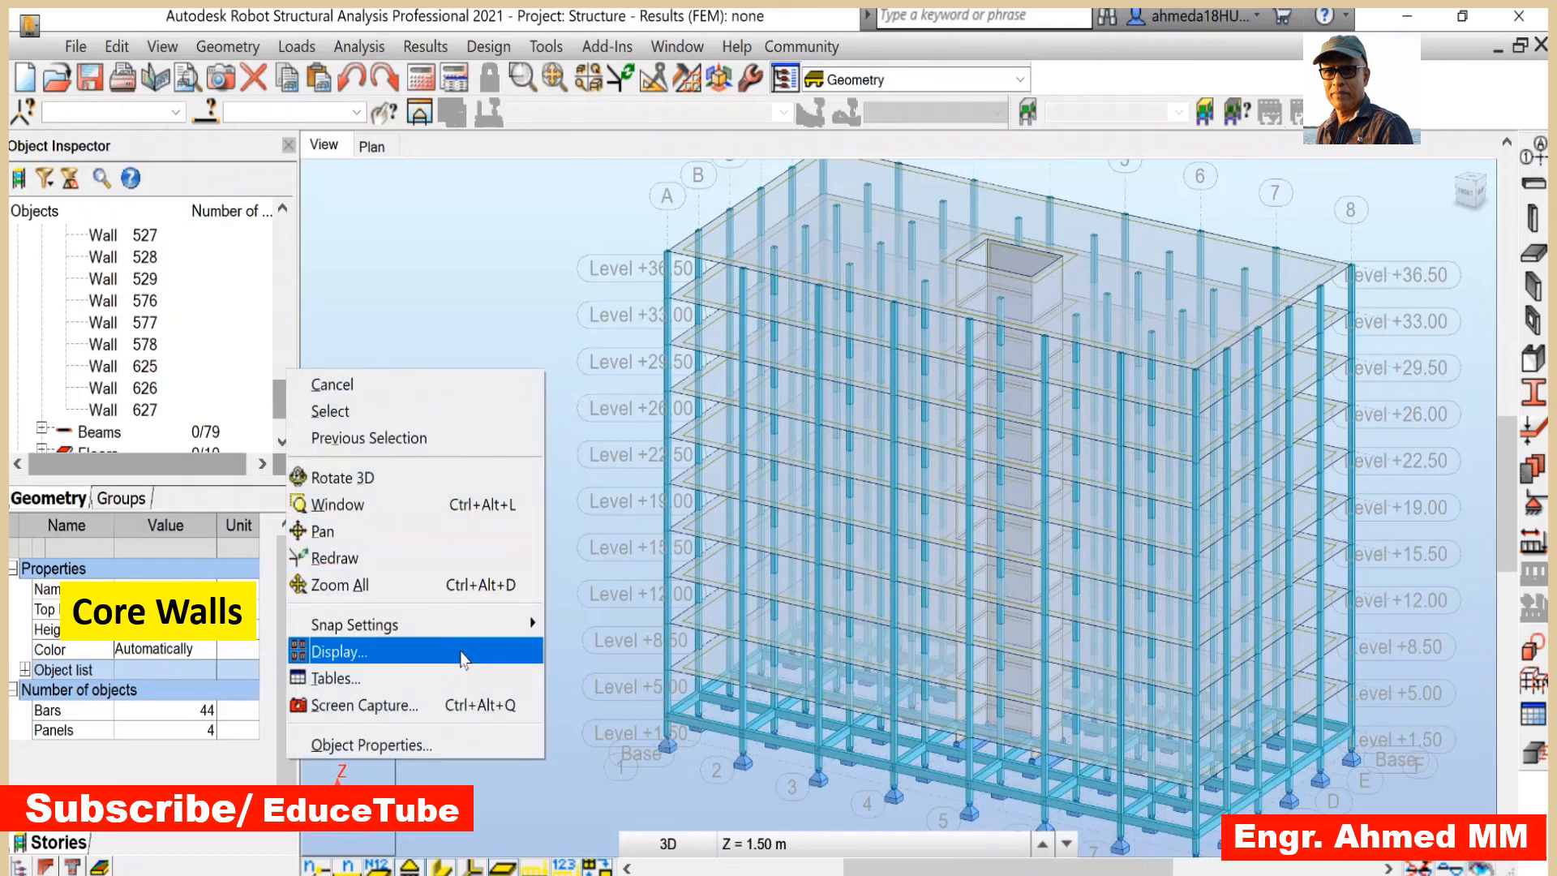
{"action": "left_click", "coordinate": [462, 652]}
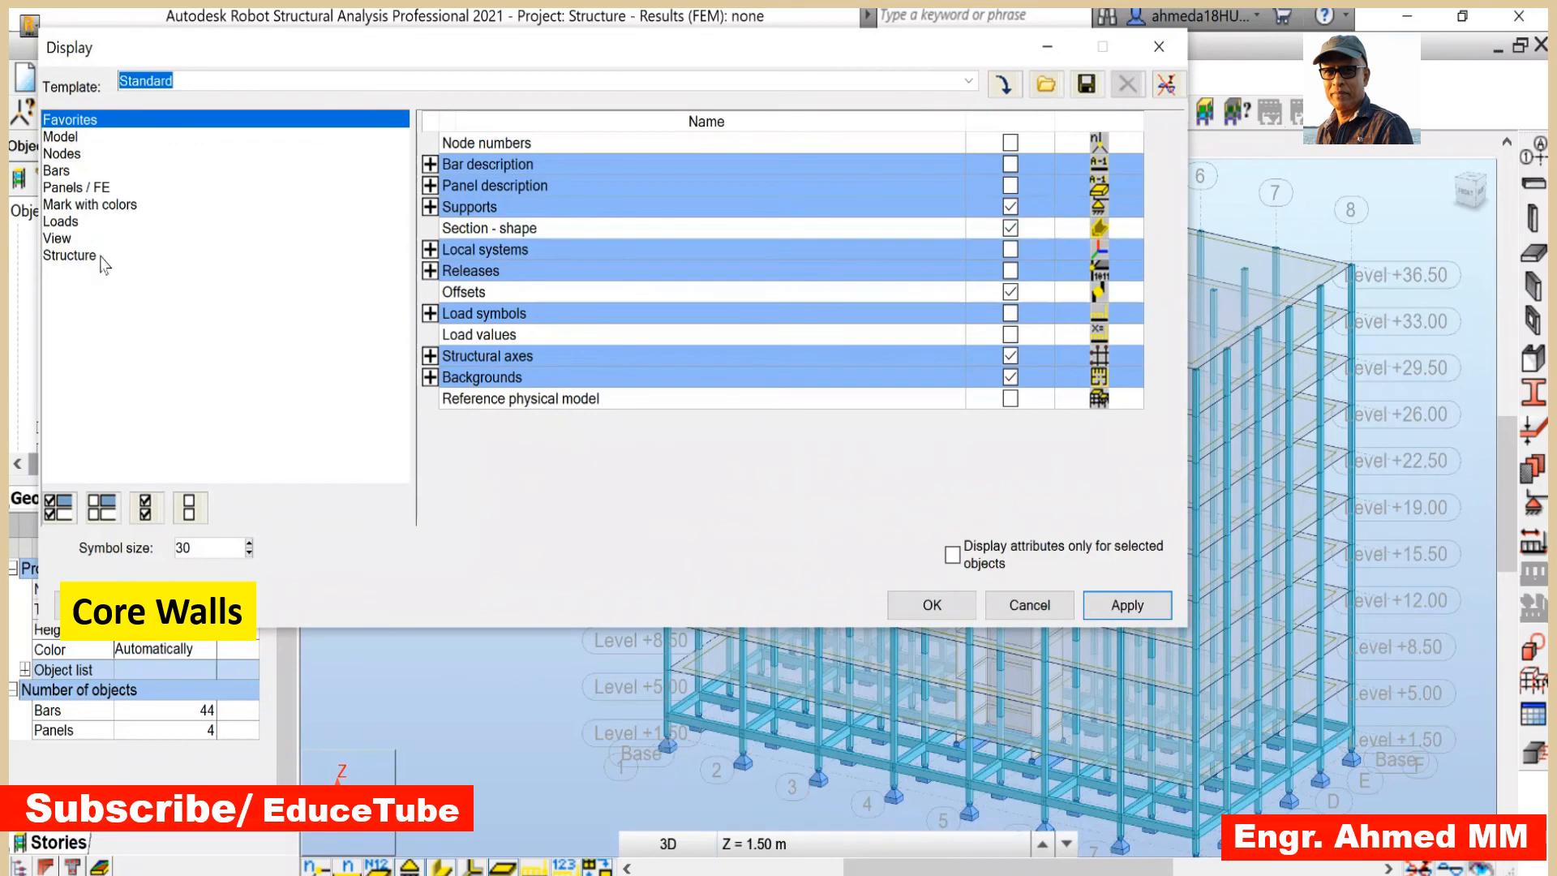
{"action": "left_click", "coordinate": [90, 206]}
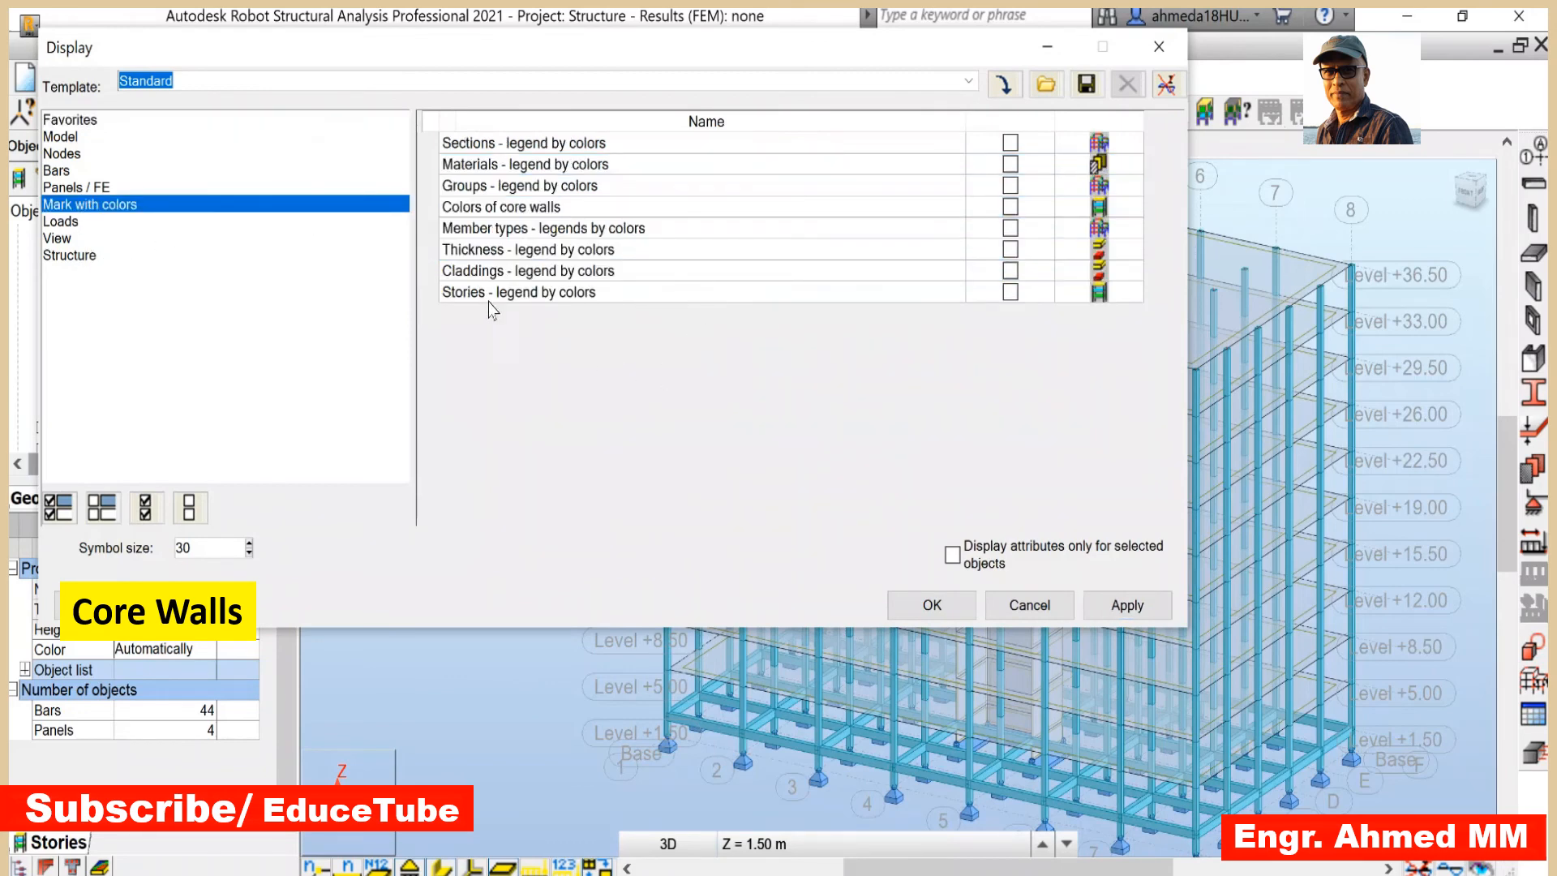
{"action": "left_click", "coordinate": [1010, 208]}
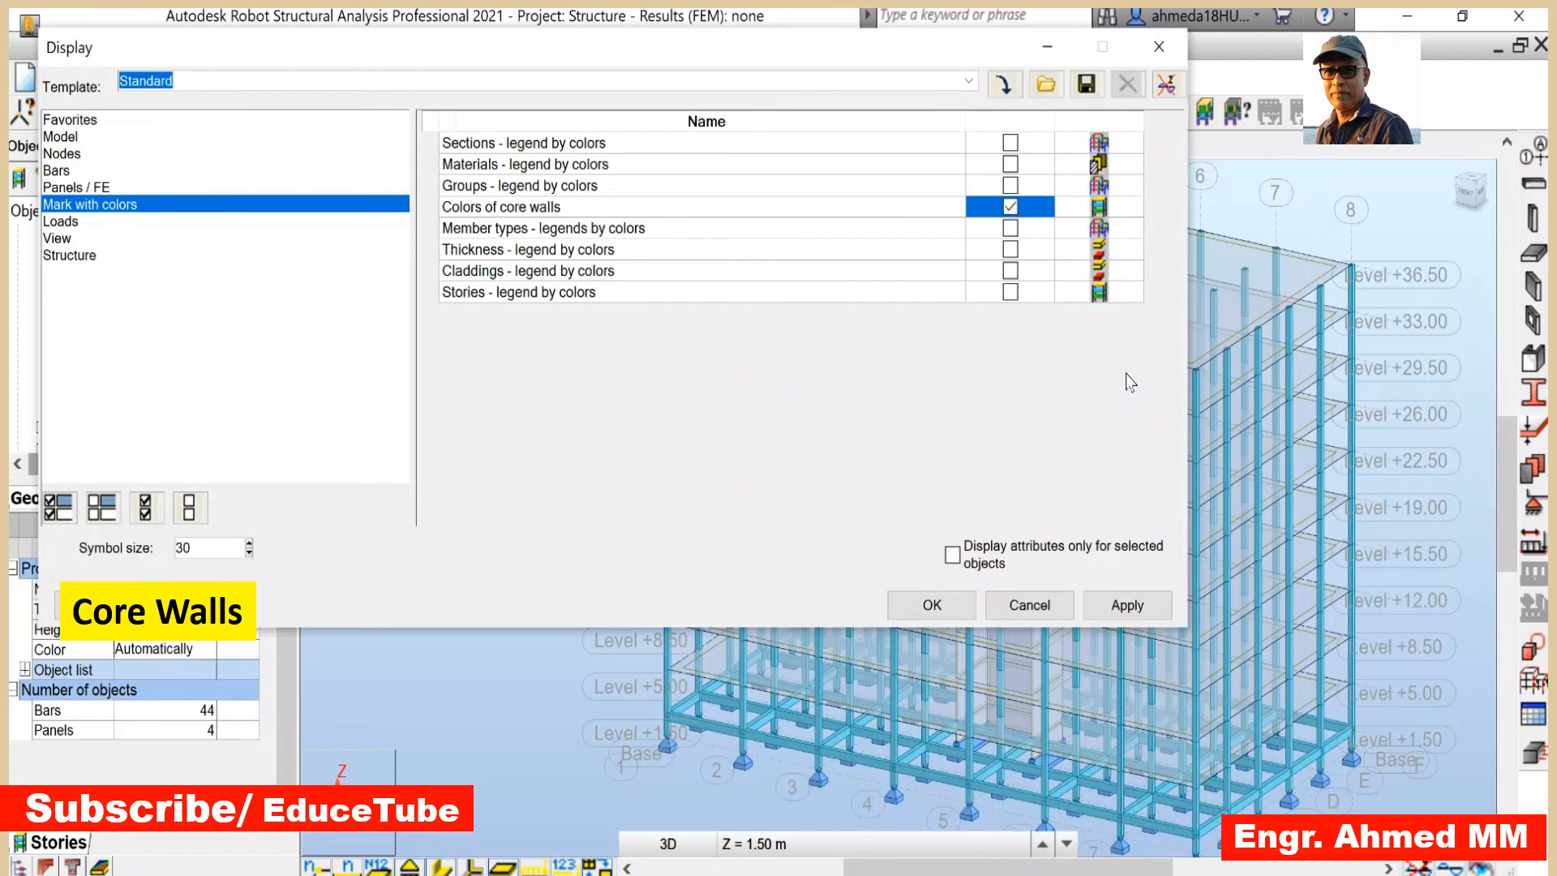
{"action": "left_click", "coordinate": [1115, 606]}
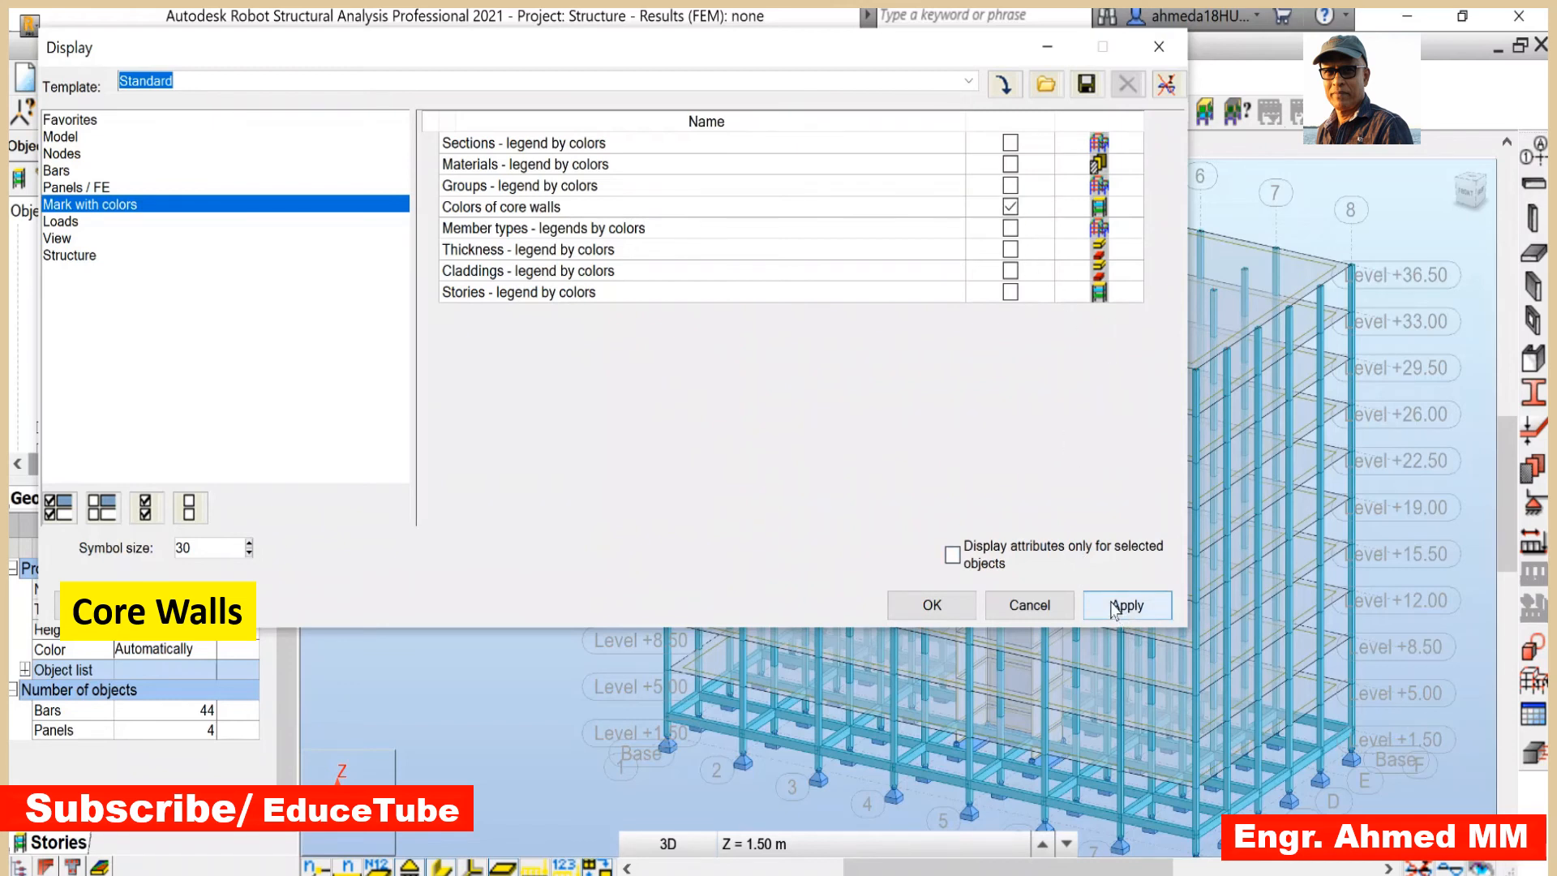
{"action": "left_click", "coordinate": [933, 607]}
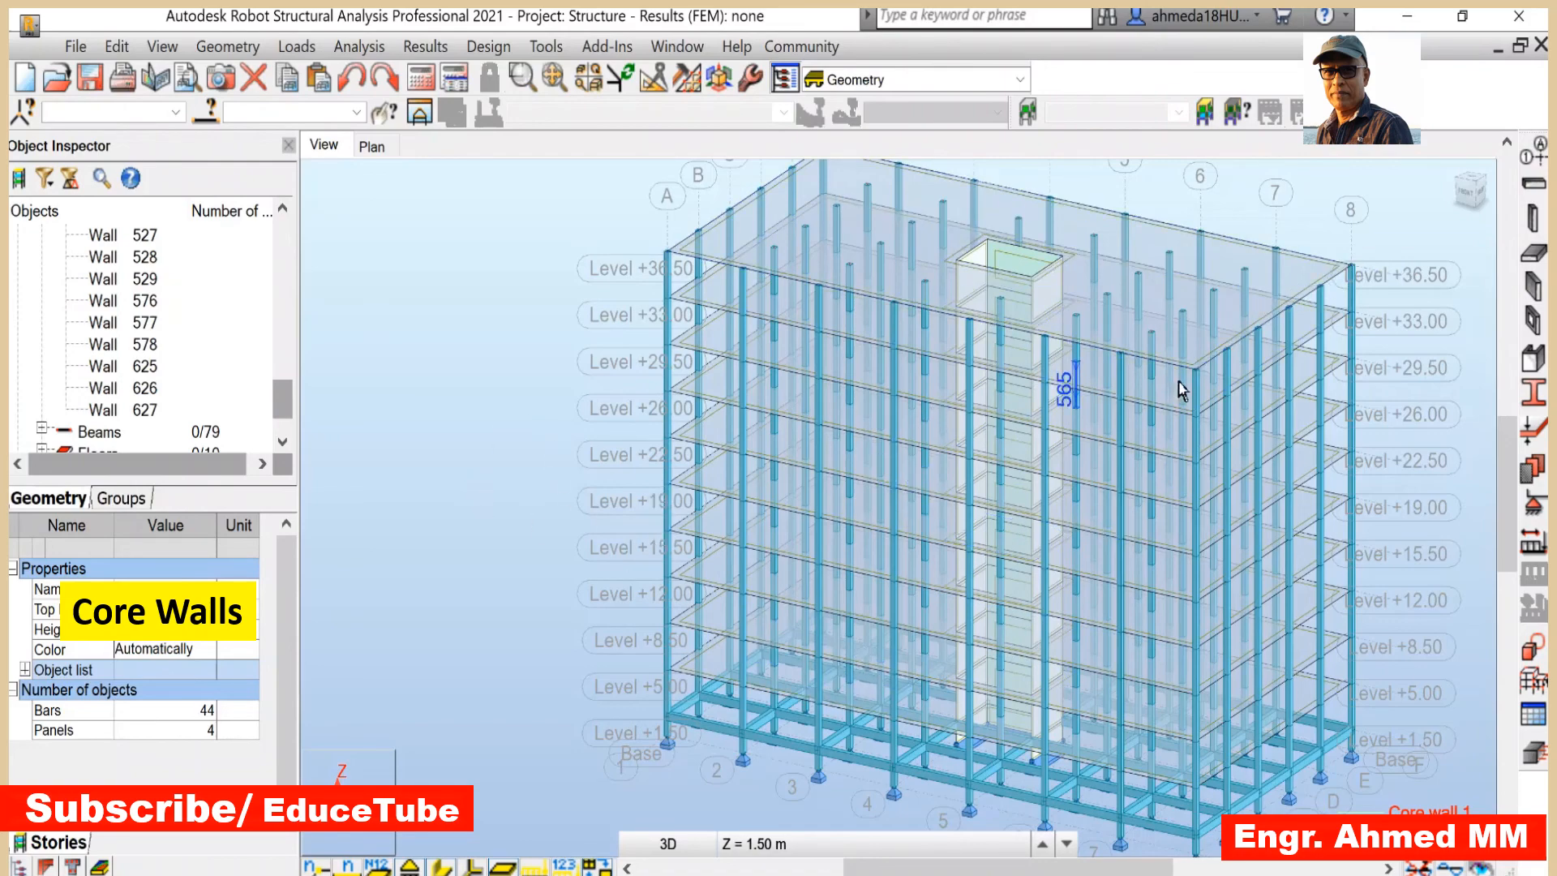
{"action": "scroll", "coordinate": [1177, 387], "scroll_direction": "up", "scroll_amount": 1}
{"action": "scroll", "coordinate": [1011, 400], "scroll_direction": "down", "scroll_amount": 1}
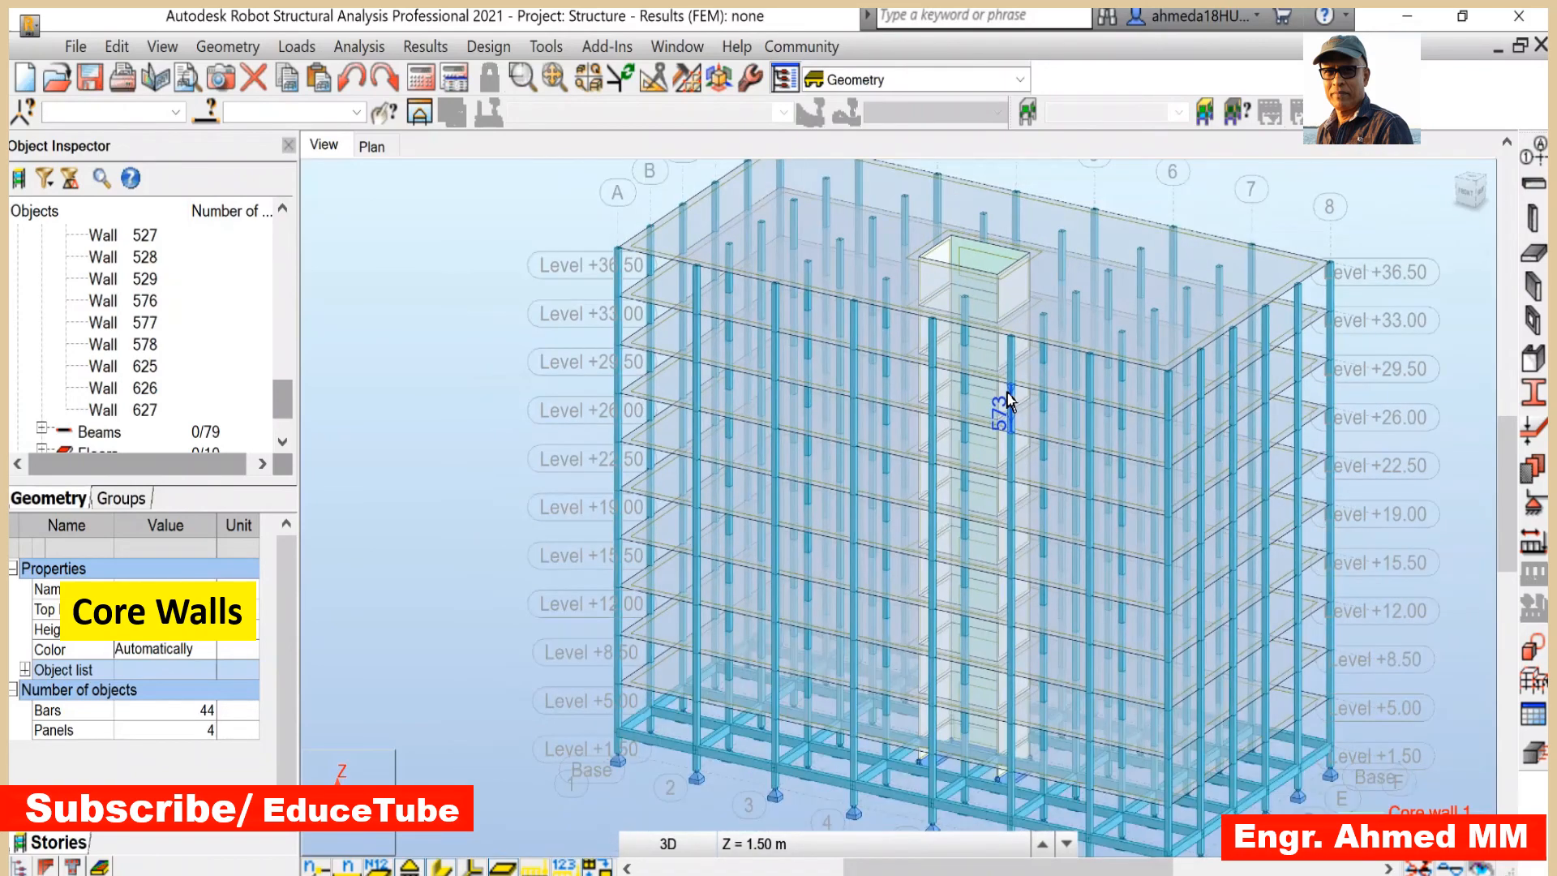
{"action": "scroll", "coordinate": [1011, 400], "scroll_direction": "down", "scroll_amount": 1}
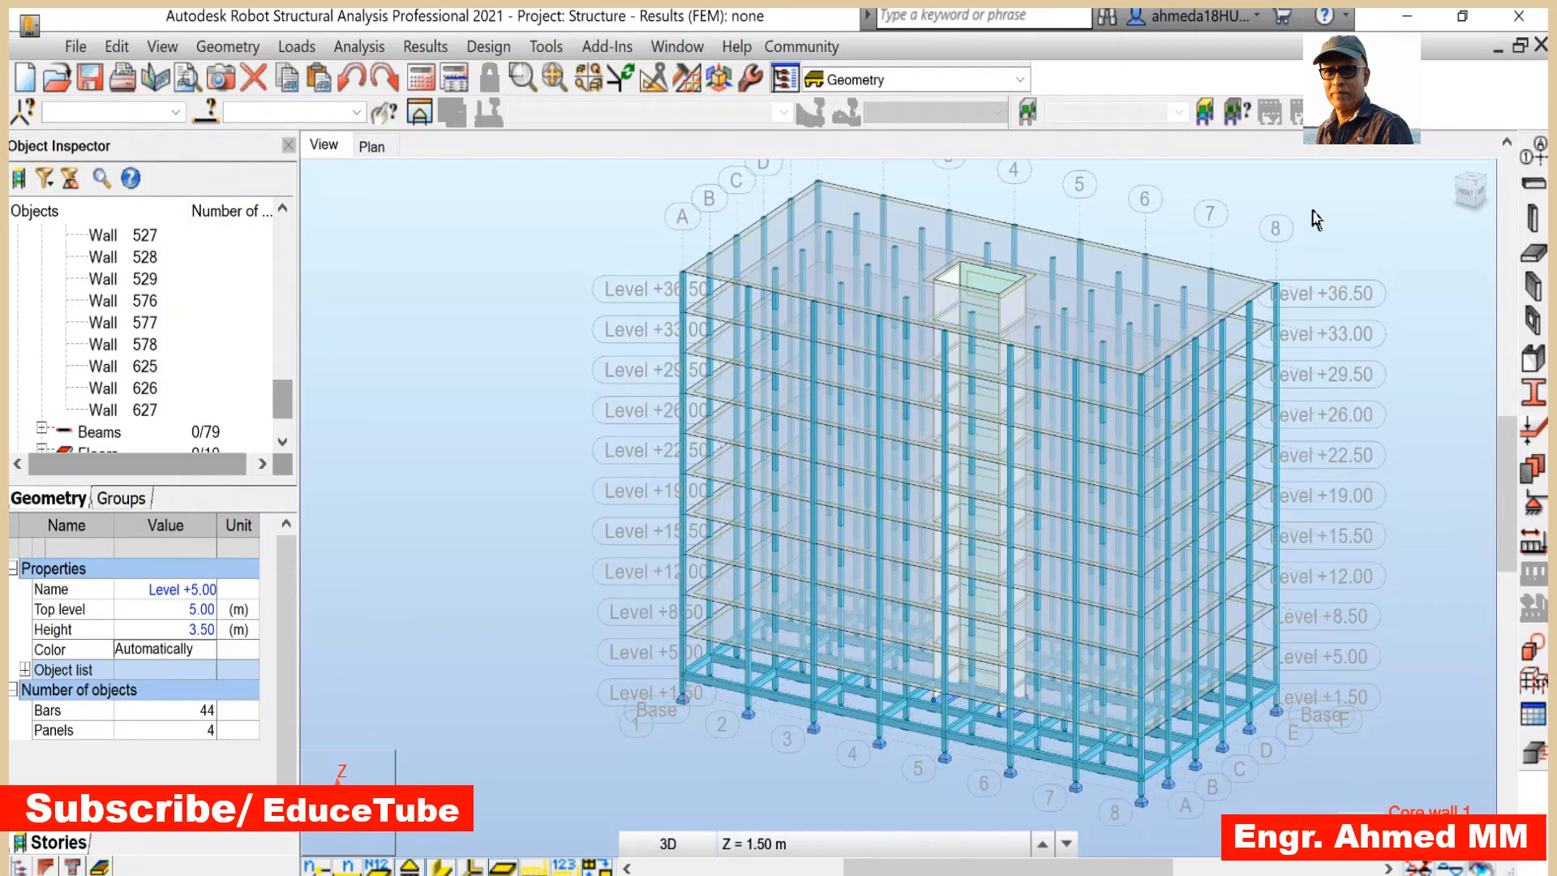
{"action": "left_click", "coordinate": [1538, 550]}
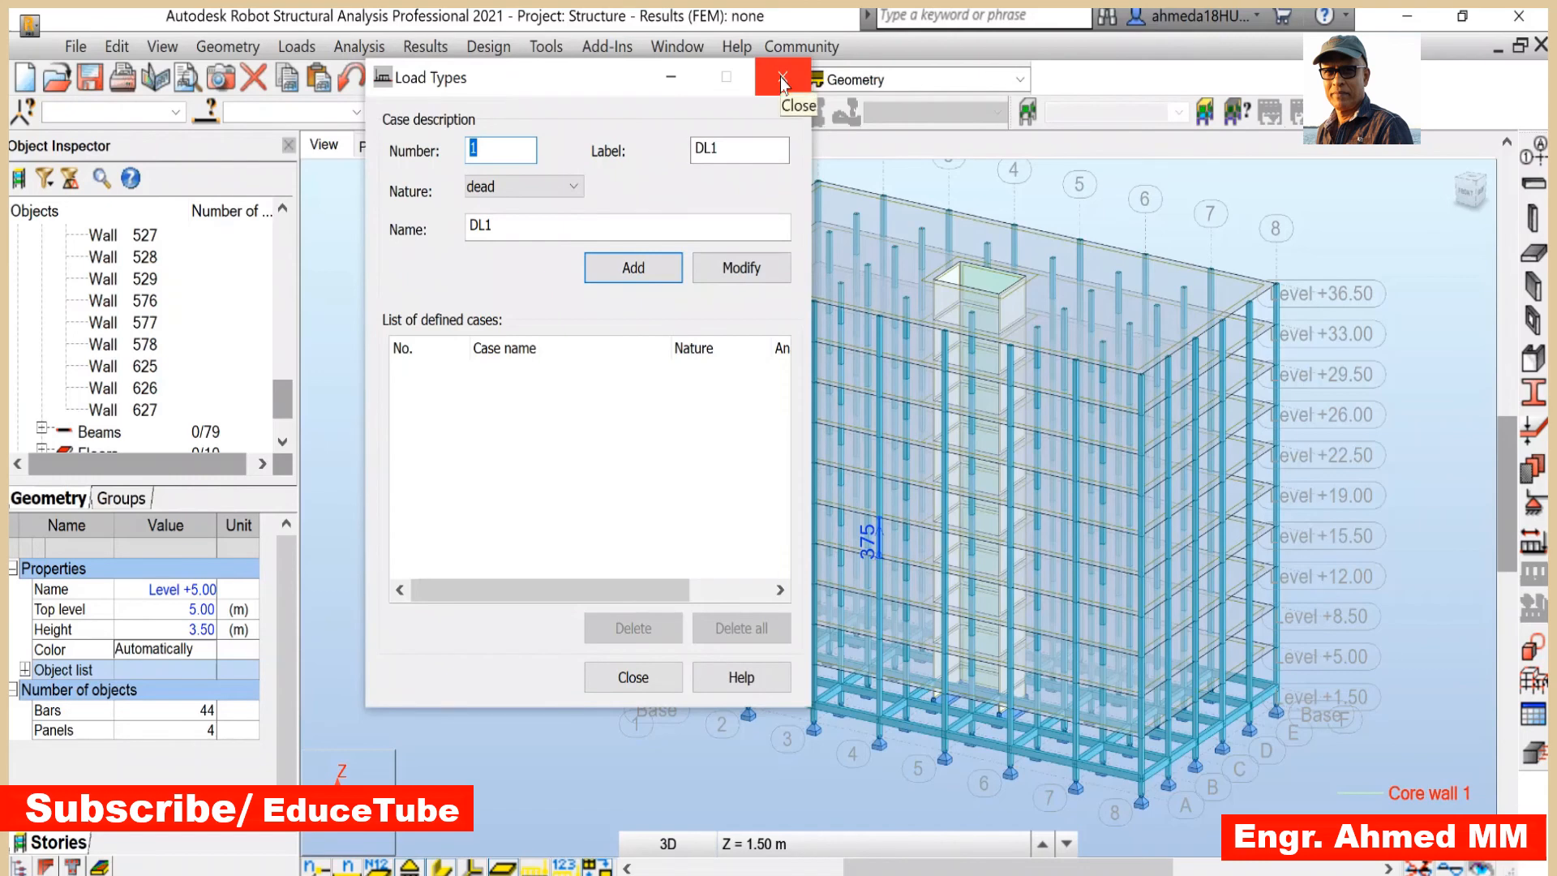
{"action": "left_click", "coordinate": [634, 678]}
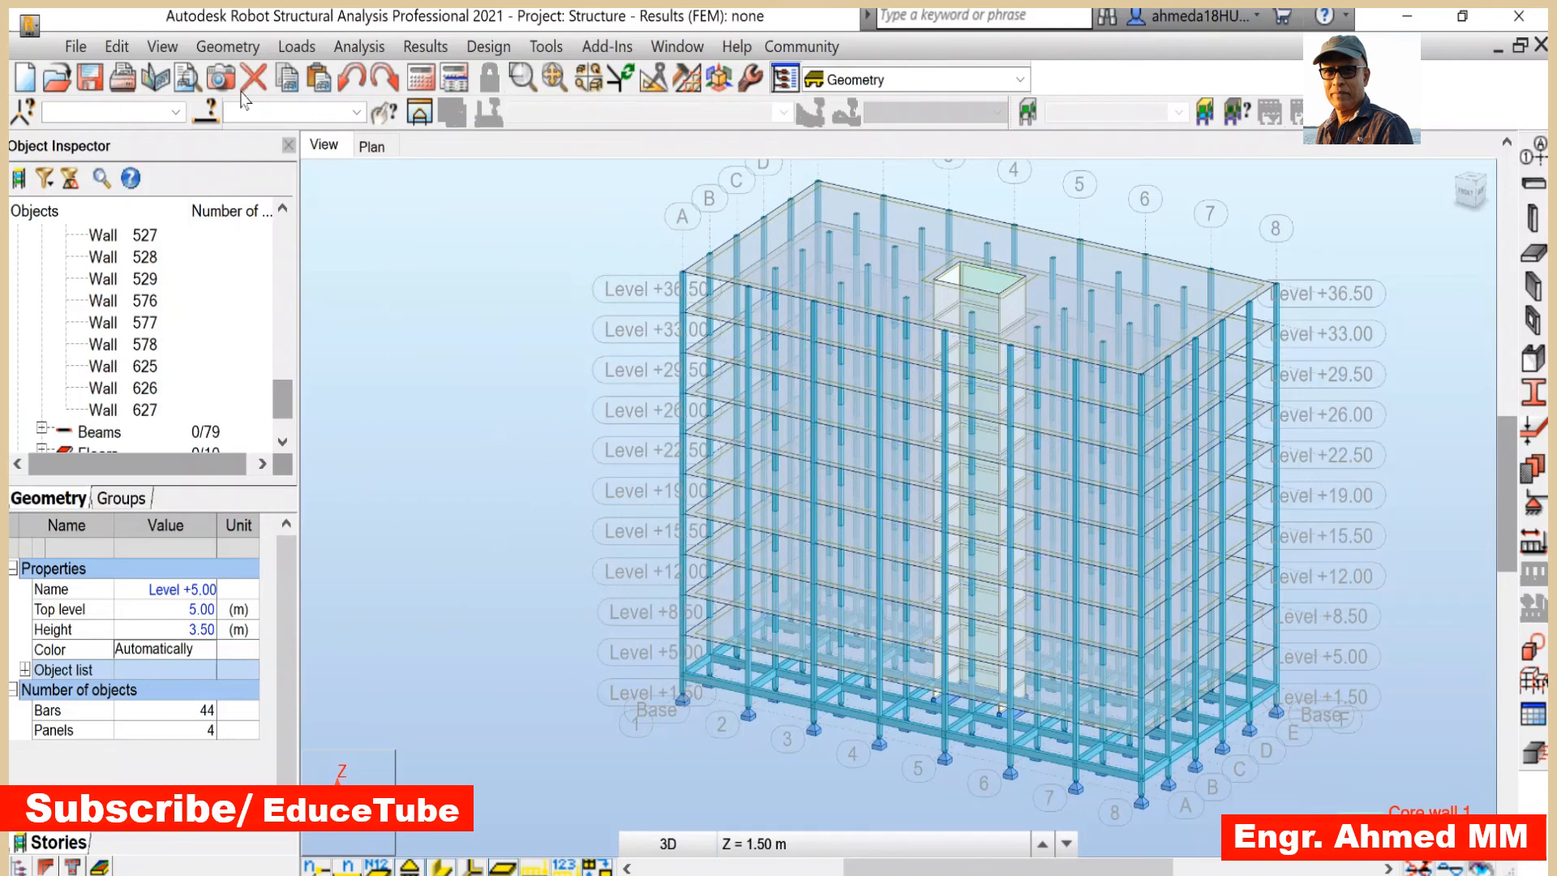
- Add a rectangular cladding with two-way load distribution over the full height of the axis A facade, between axes 1 and 3
{"action": "left_click", "coordinate": [234, 49]}
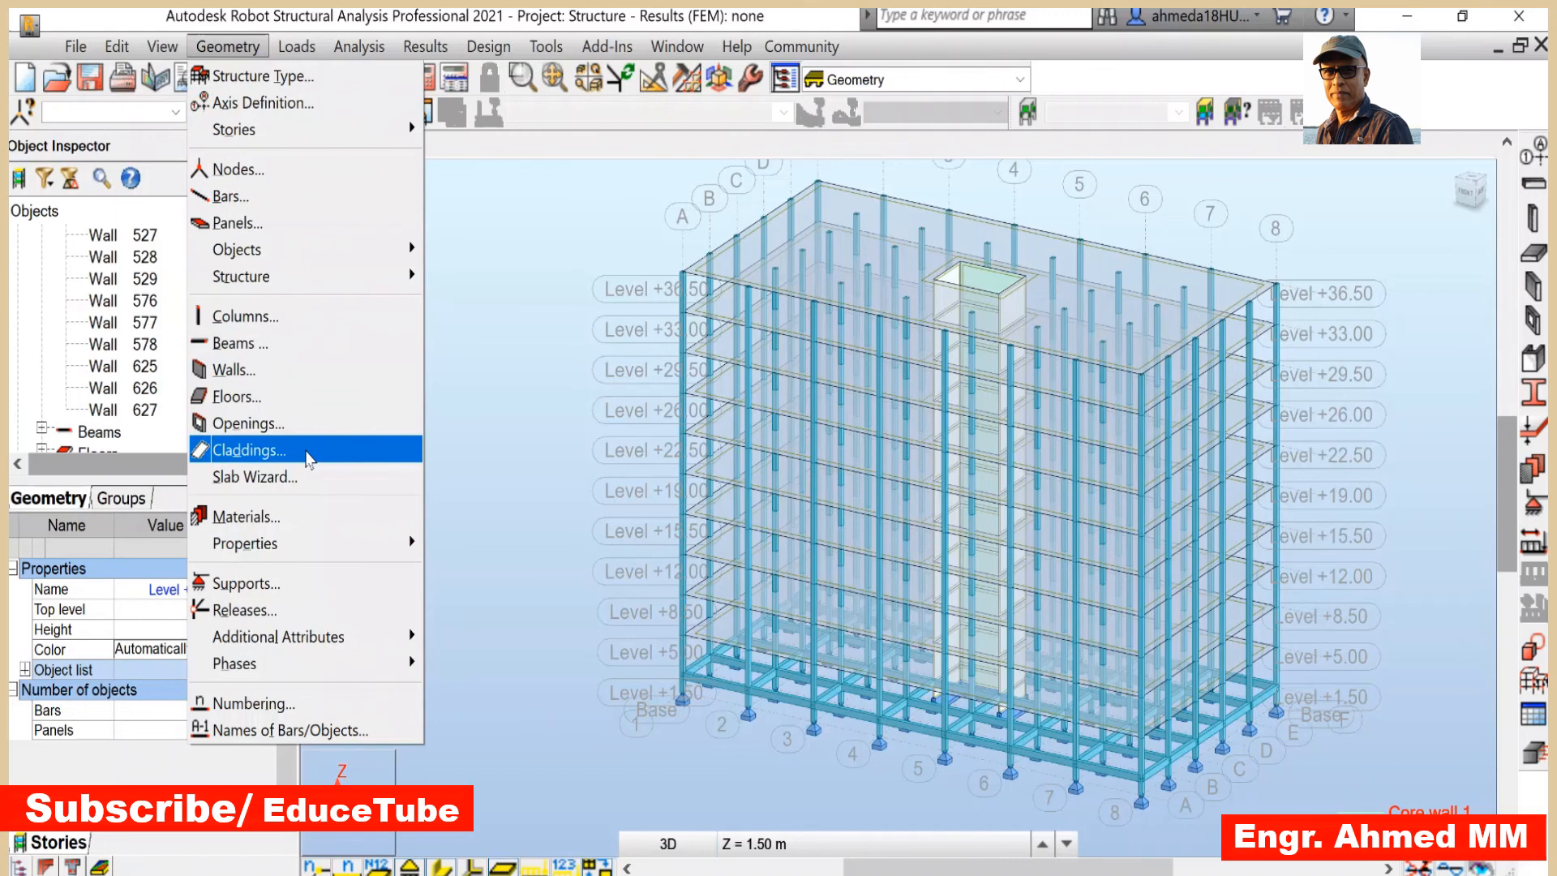
{"action": "left_click", "coordinate": [309, 453]}
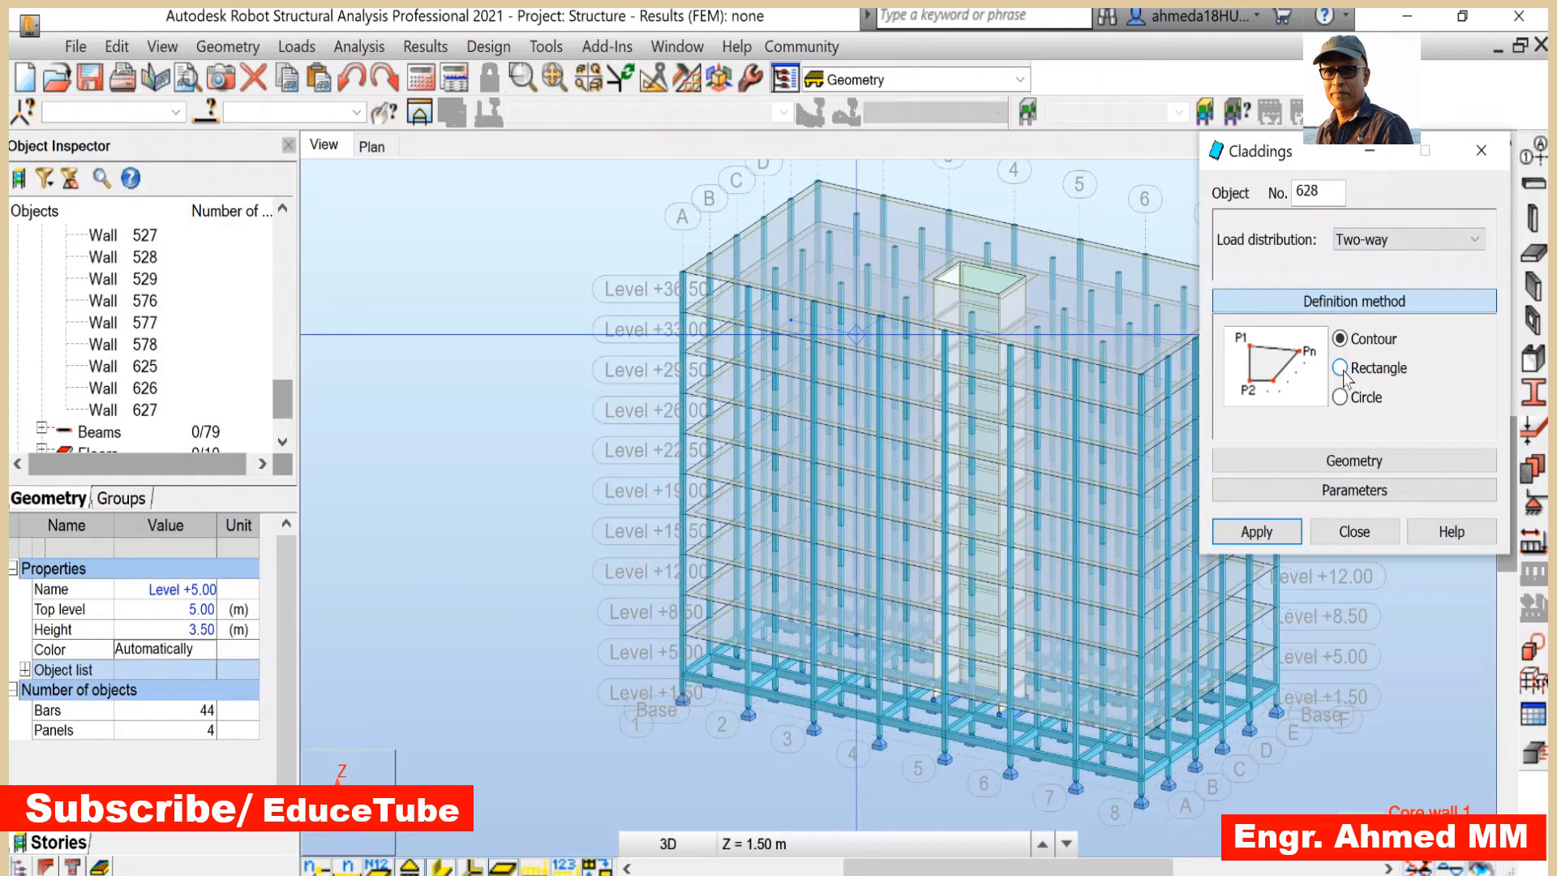
{"action": "left_click", "coordinate": [1342, 370]}
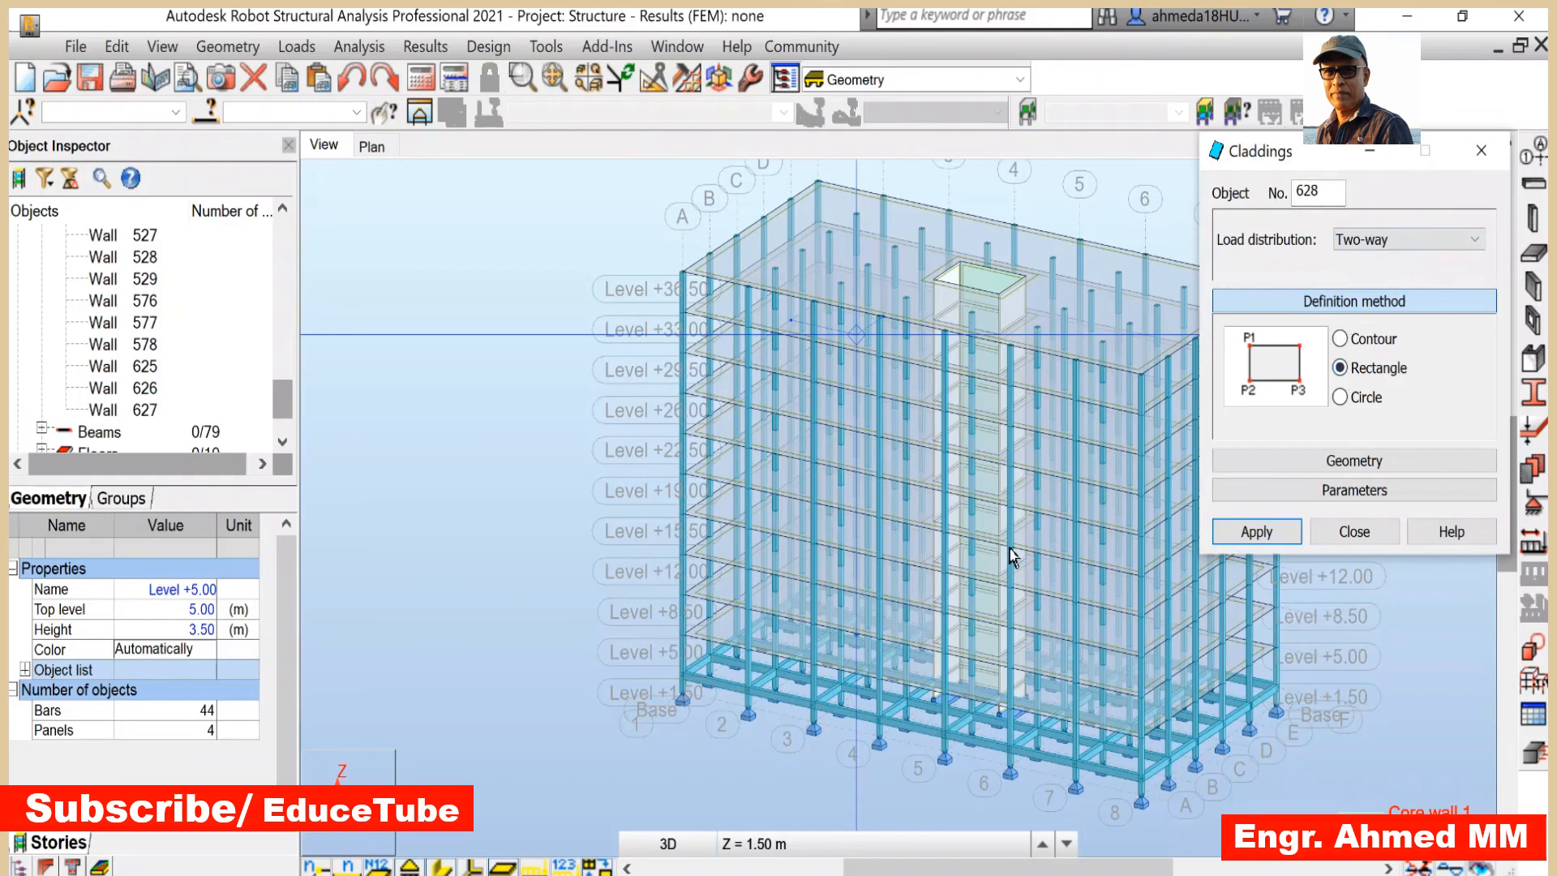
{"action": "scroll", "coordinate": [498, 308], "scroll_direction": "down", "scroll_amount": 2}
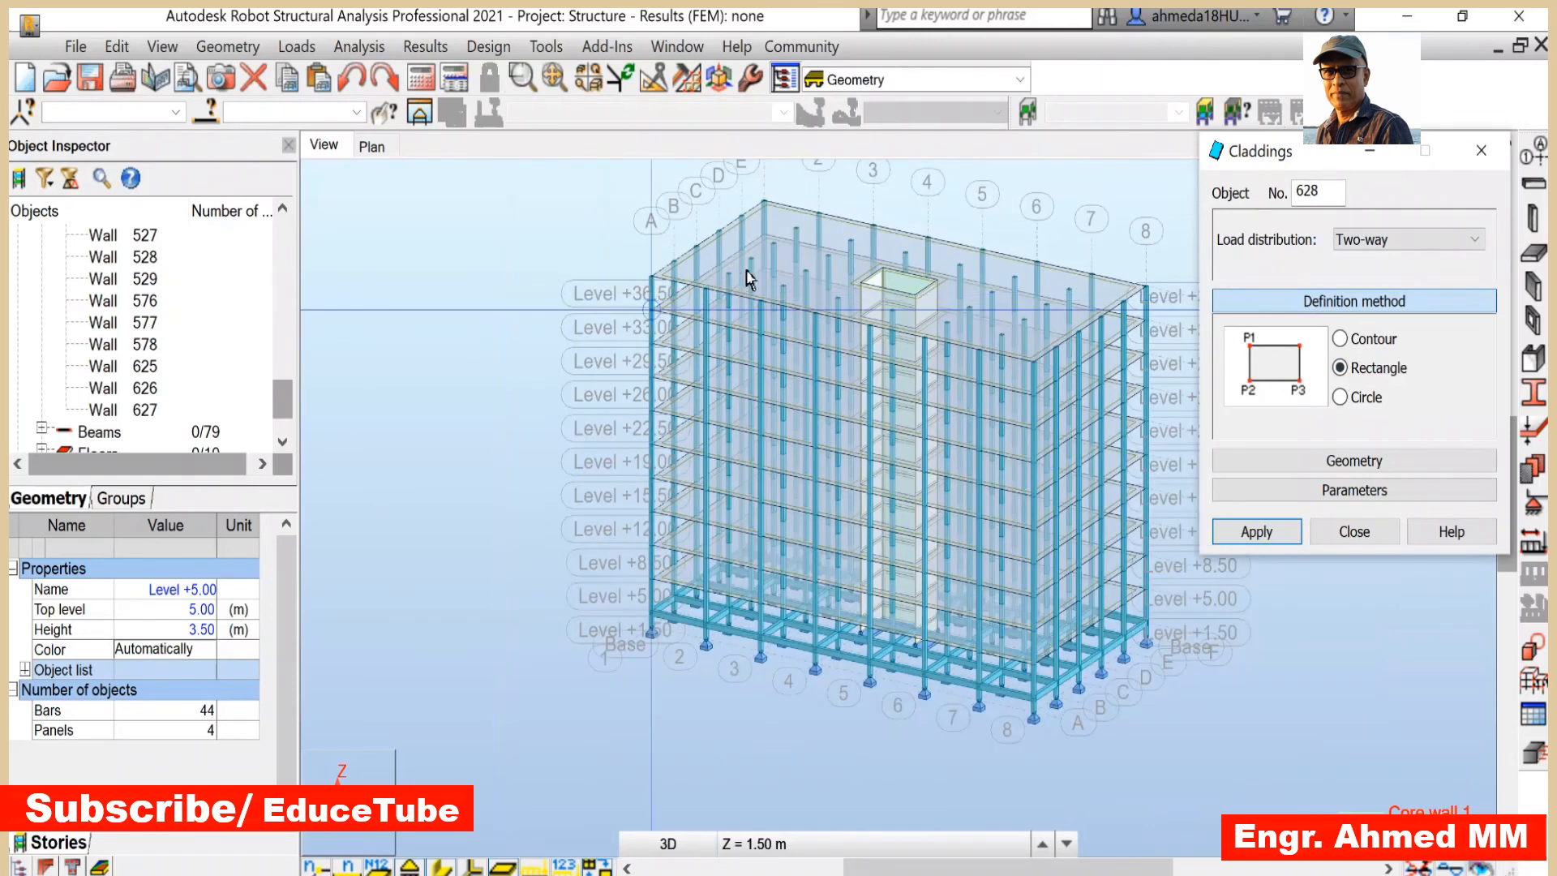
{"action": "scroll", "coordinate": [568, 302], "scroll_direction": "up", "scroll_amount": 1}
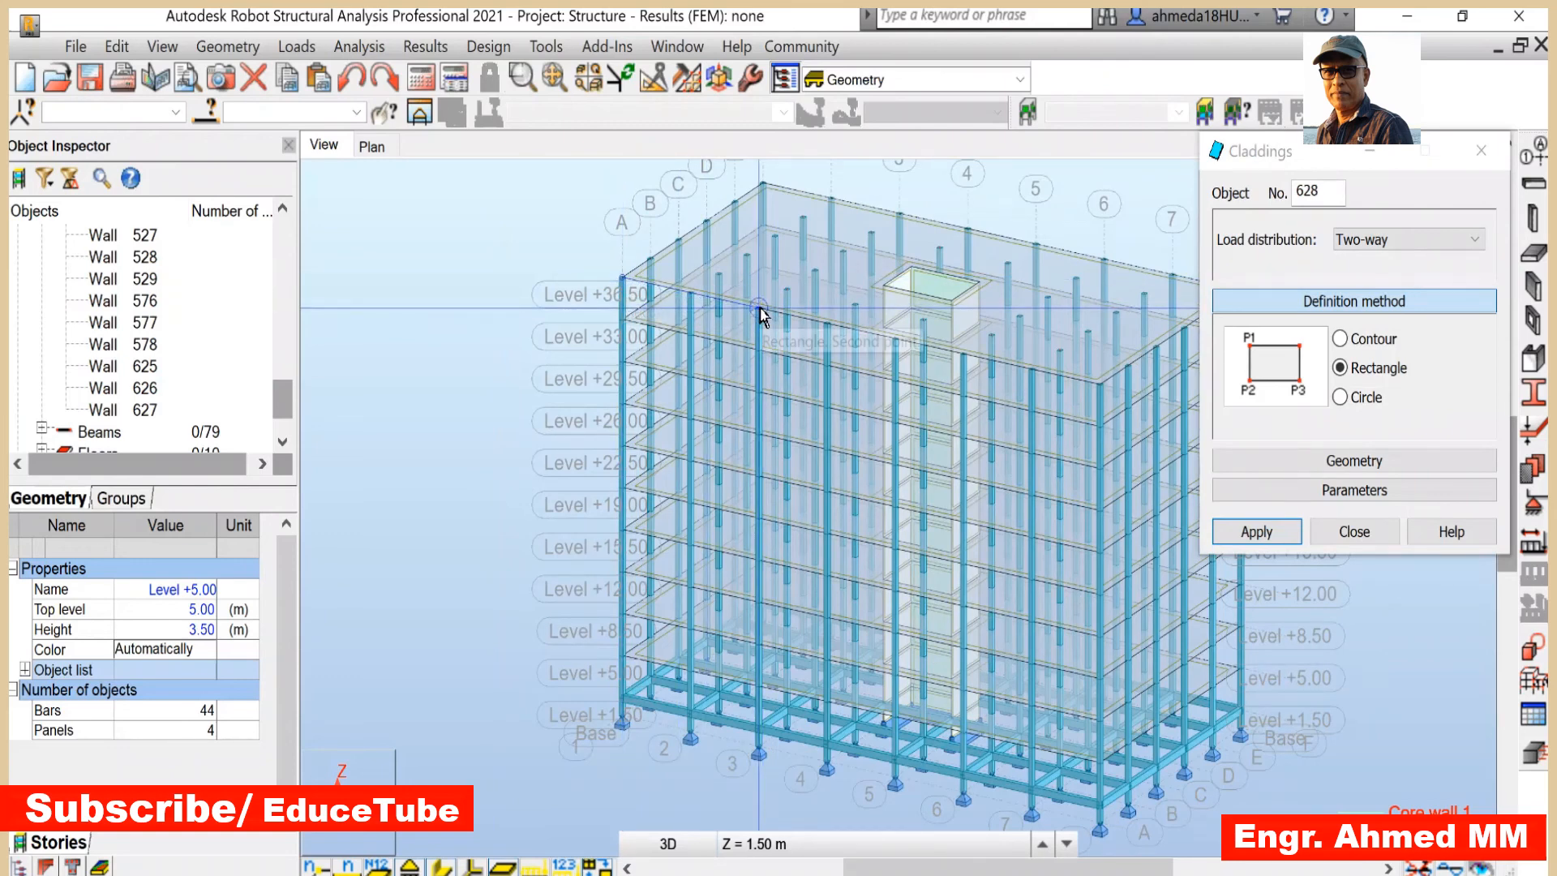
{"action": "left_click", "coordinate": [760, 309]}
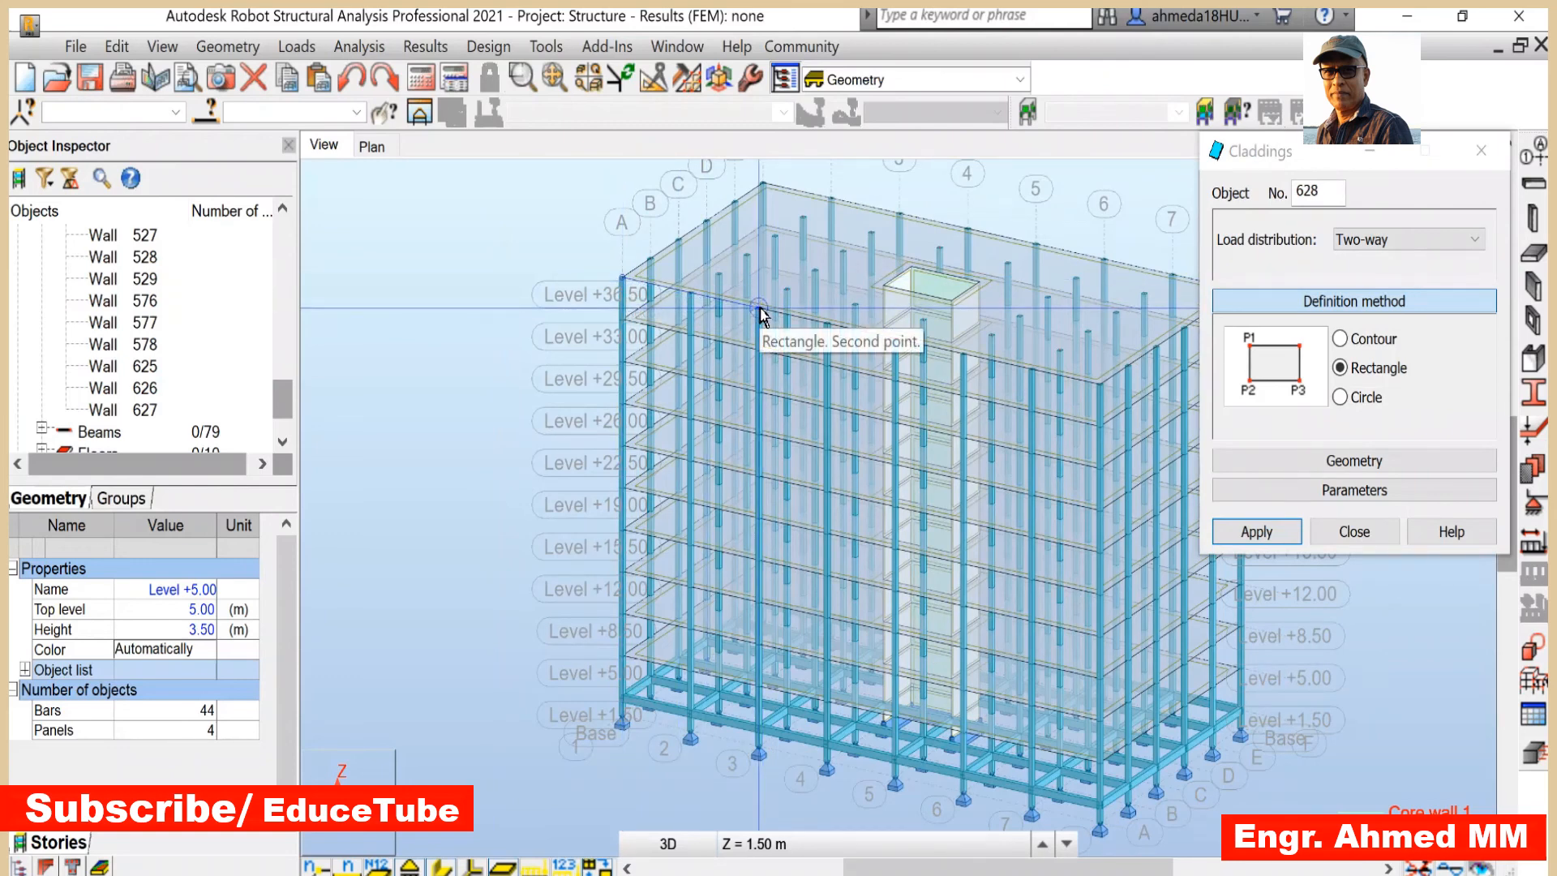
{"action": "left_click", "coordinate": [758, 729]}
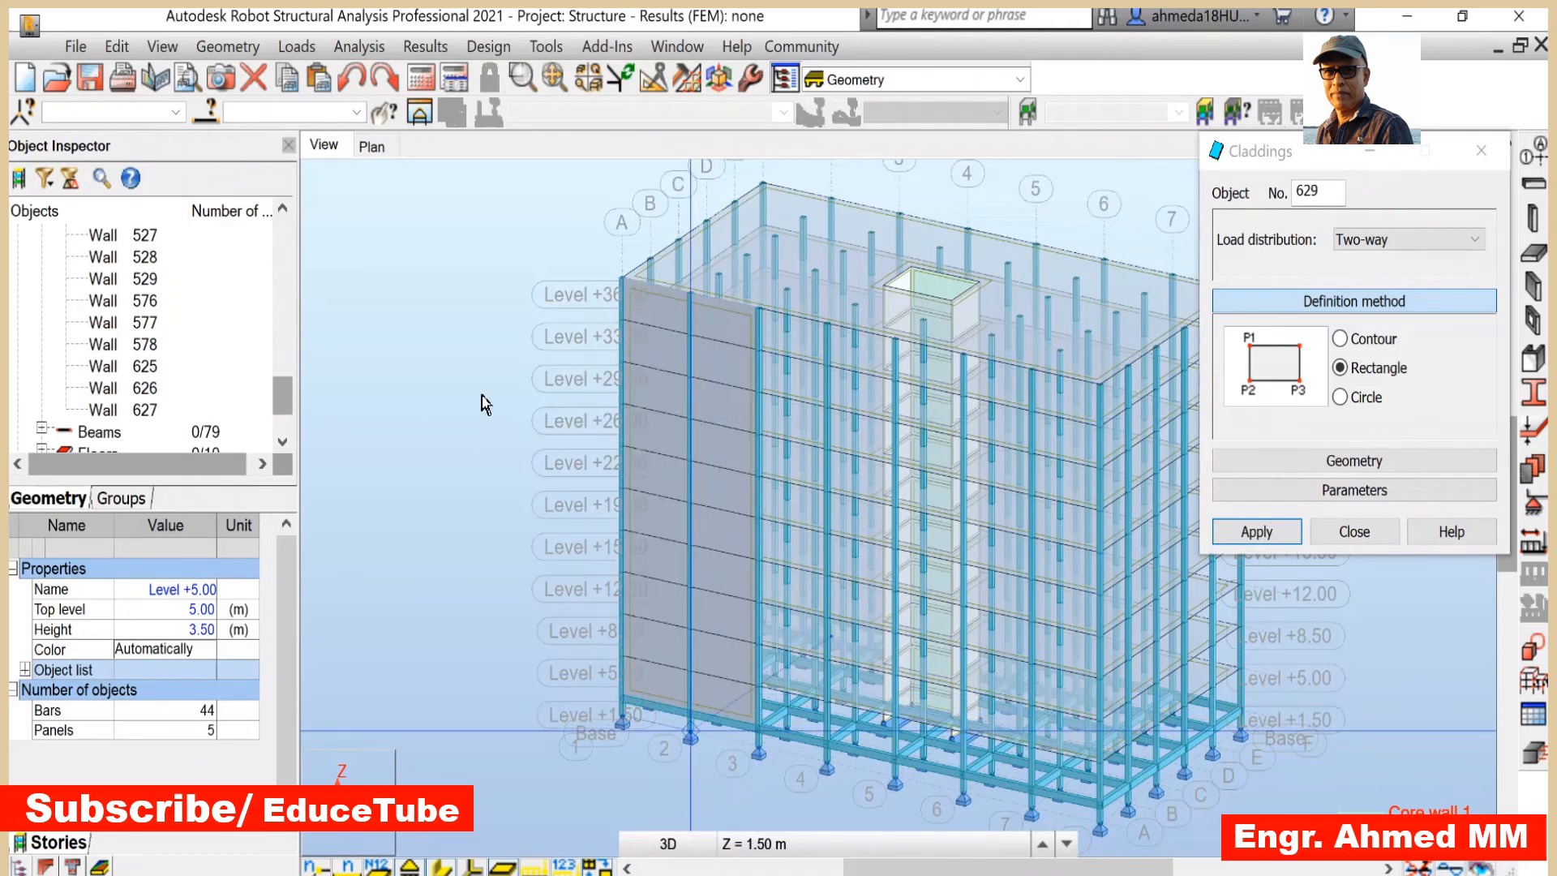
- Add a second two-way rectangular cladding over the full height and width of the end facade along axis 8, and finish cladding definition
{"action": "scroll", "coordinate": [482, 415], "scroll_direction": "down", "scroll_amount": 2}
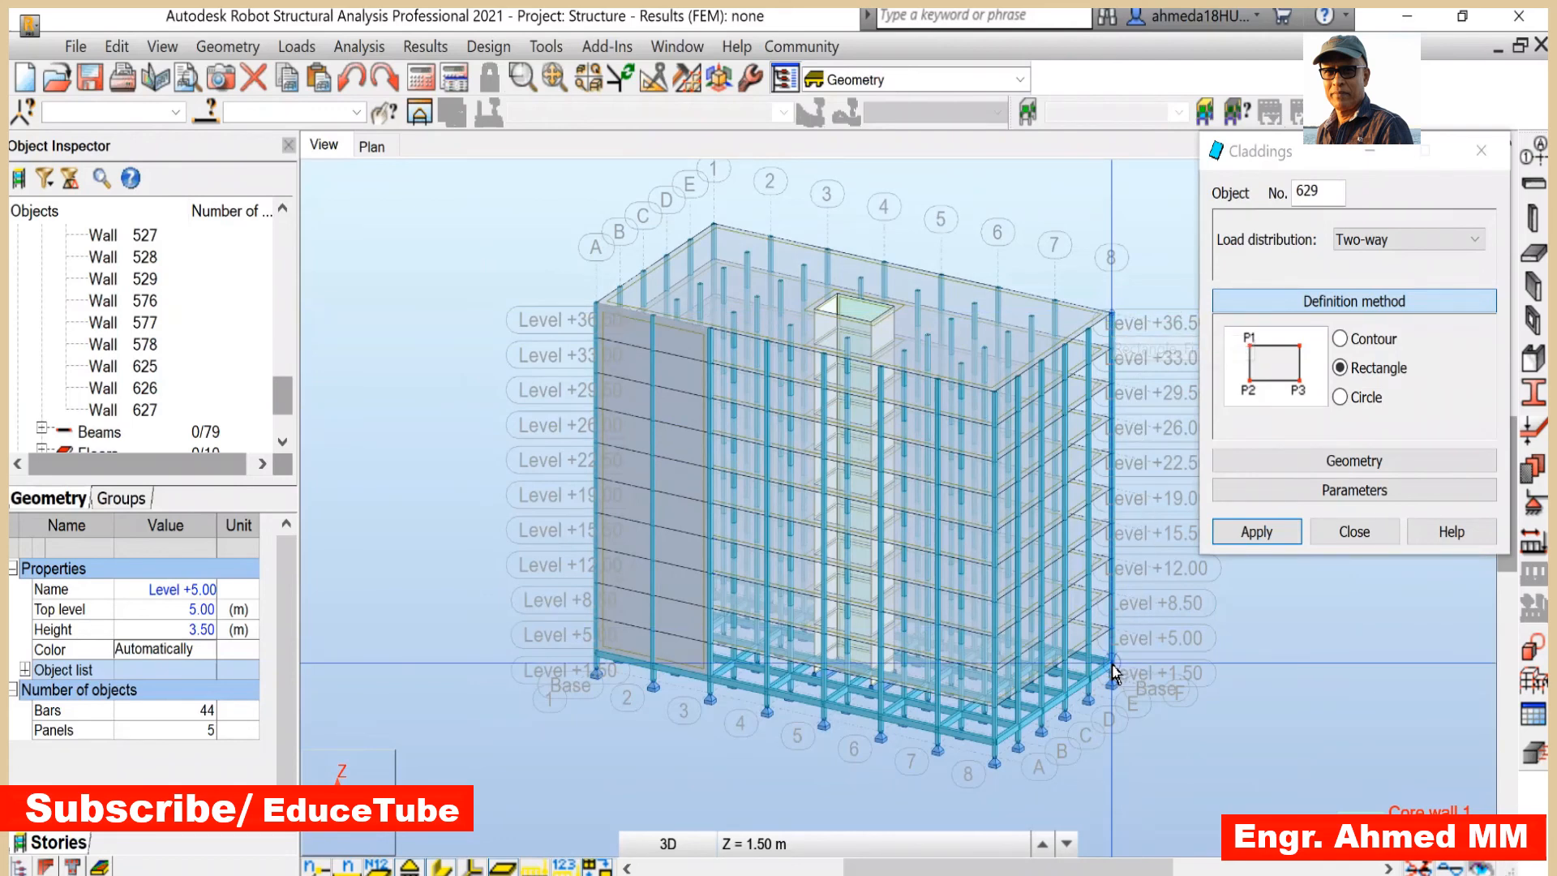
{"action": "left_click", "coordinate": [997, 740]}
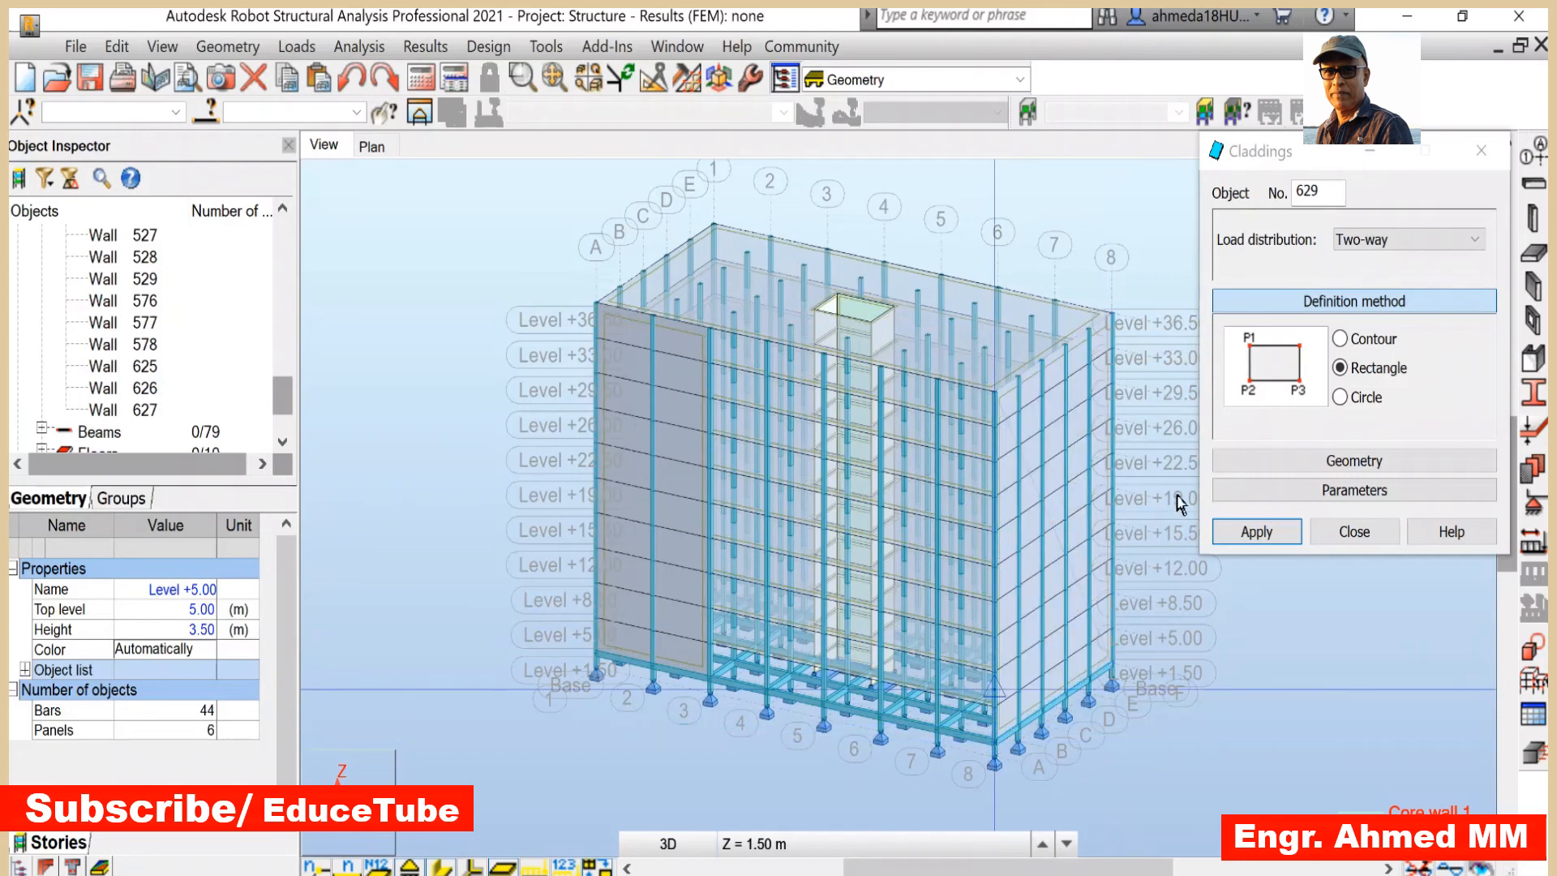
{"action": "left_click", "coordinate": [1083, 538]}
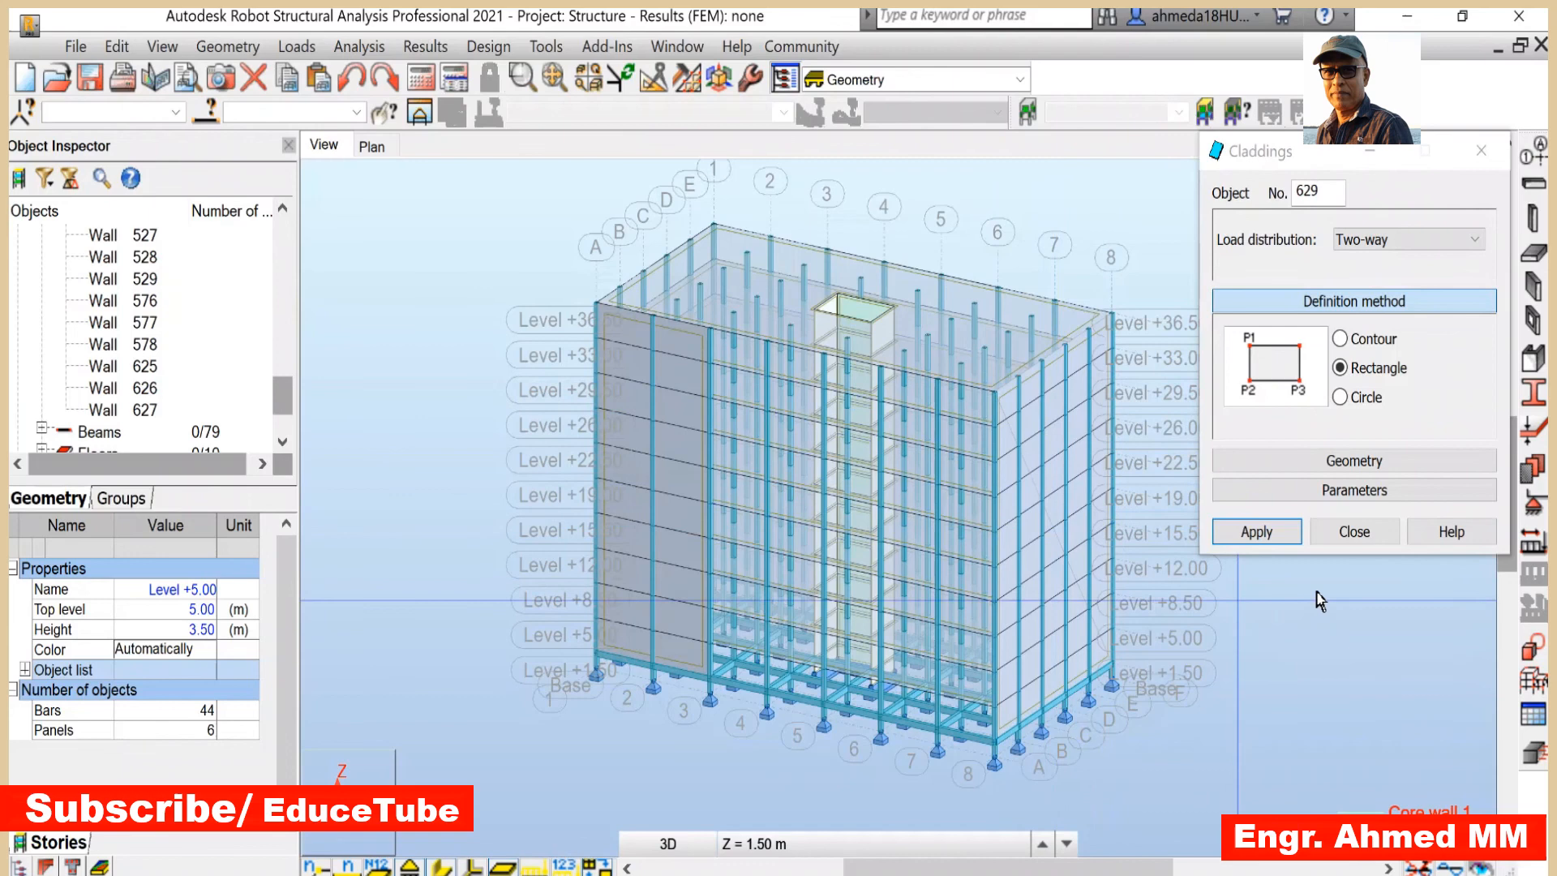
{"action": "left_click", "coordinate": [1345, 532]}
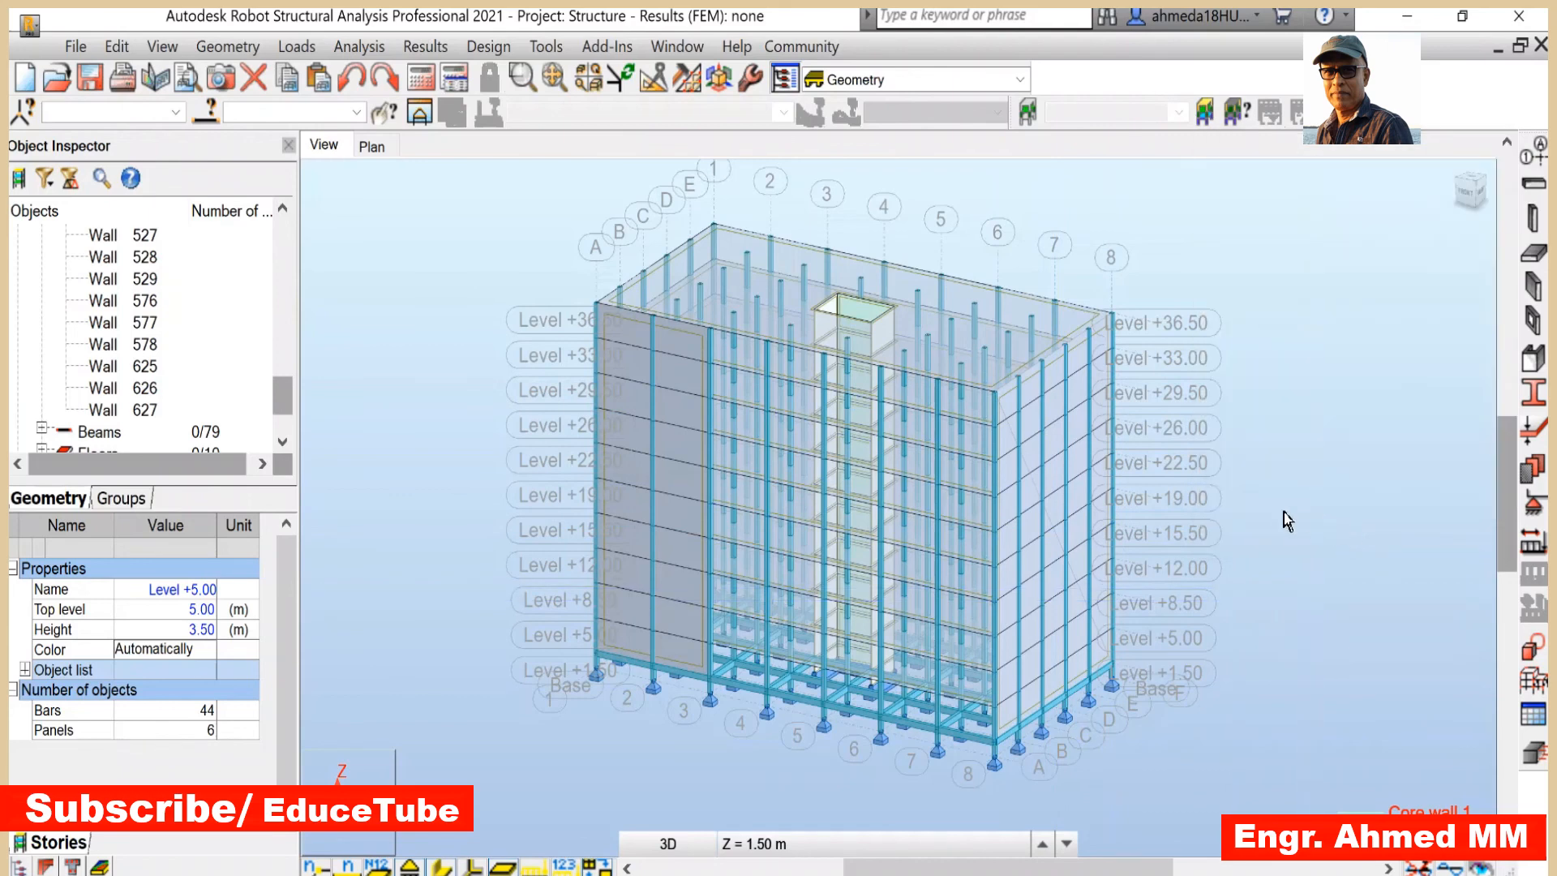
- Turn on the display of claddings with a legend by colors in the model view
{"action": "scroll", "coordinate": [503, 437], "scroll_direction": "up", "scroll_amount": 1}
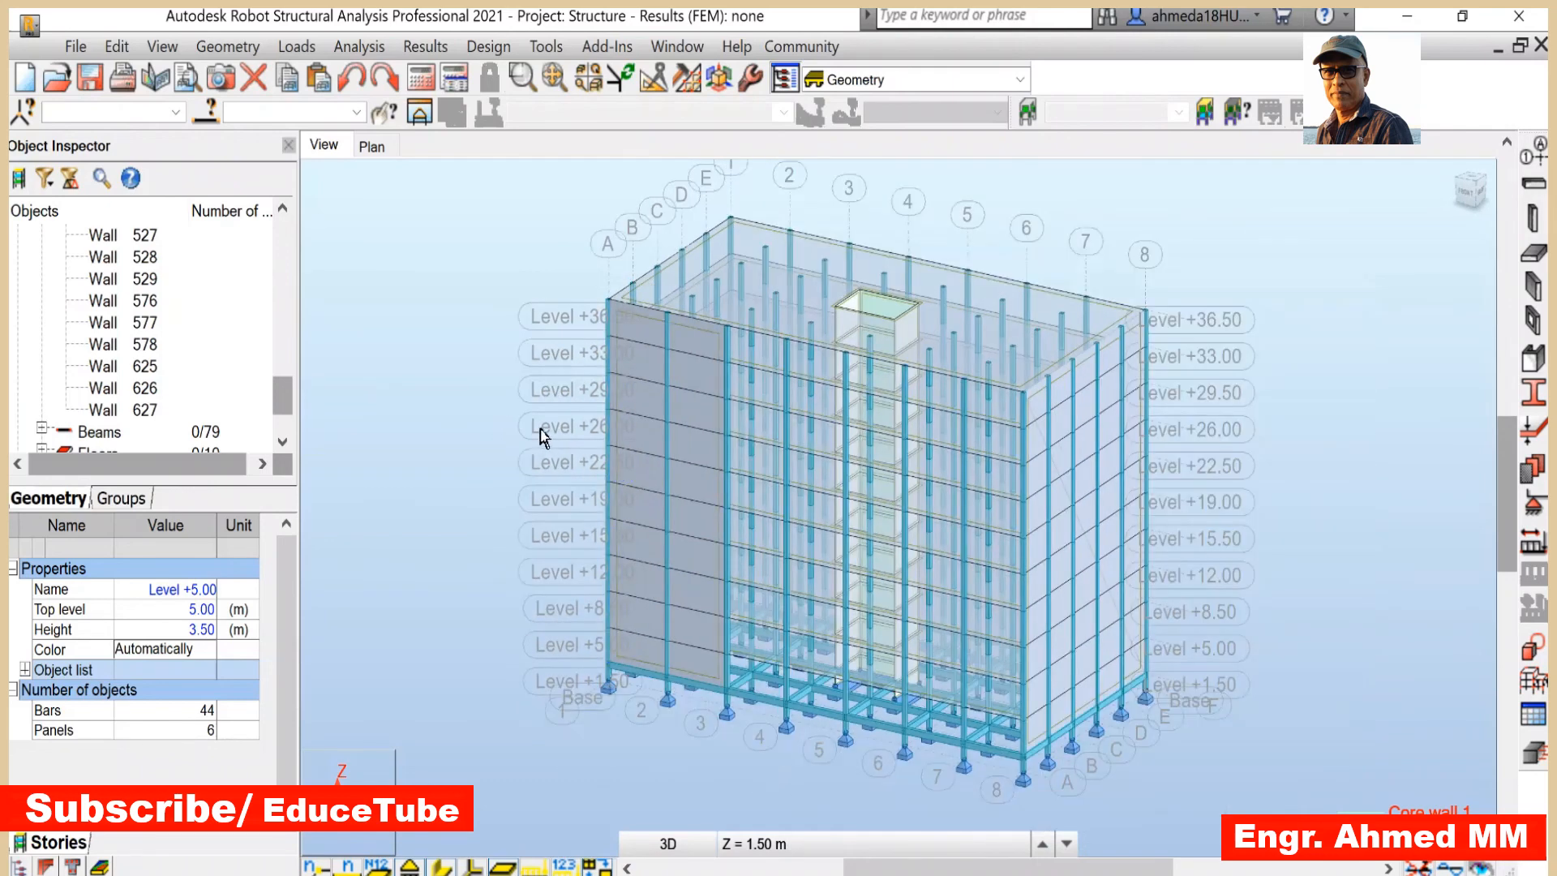
{"action": "scroll", "coordinate": [541, 438], "scroll_direction": "up", "scroll_amount": 1}
{"action": "scroll", "coordinate": [536, 433], "scroll_direction": "down", "scroll_amount": 1}
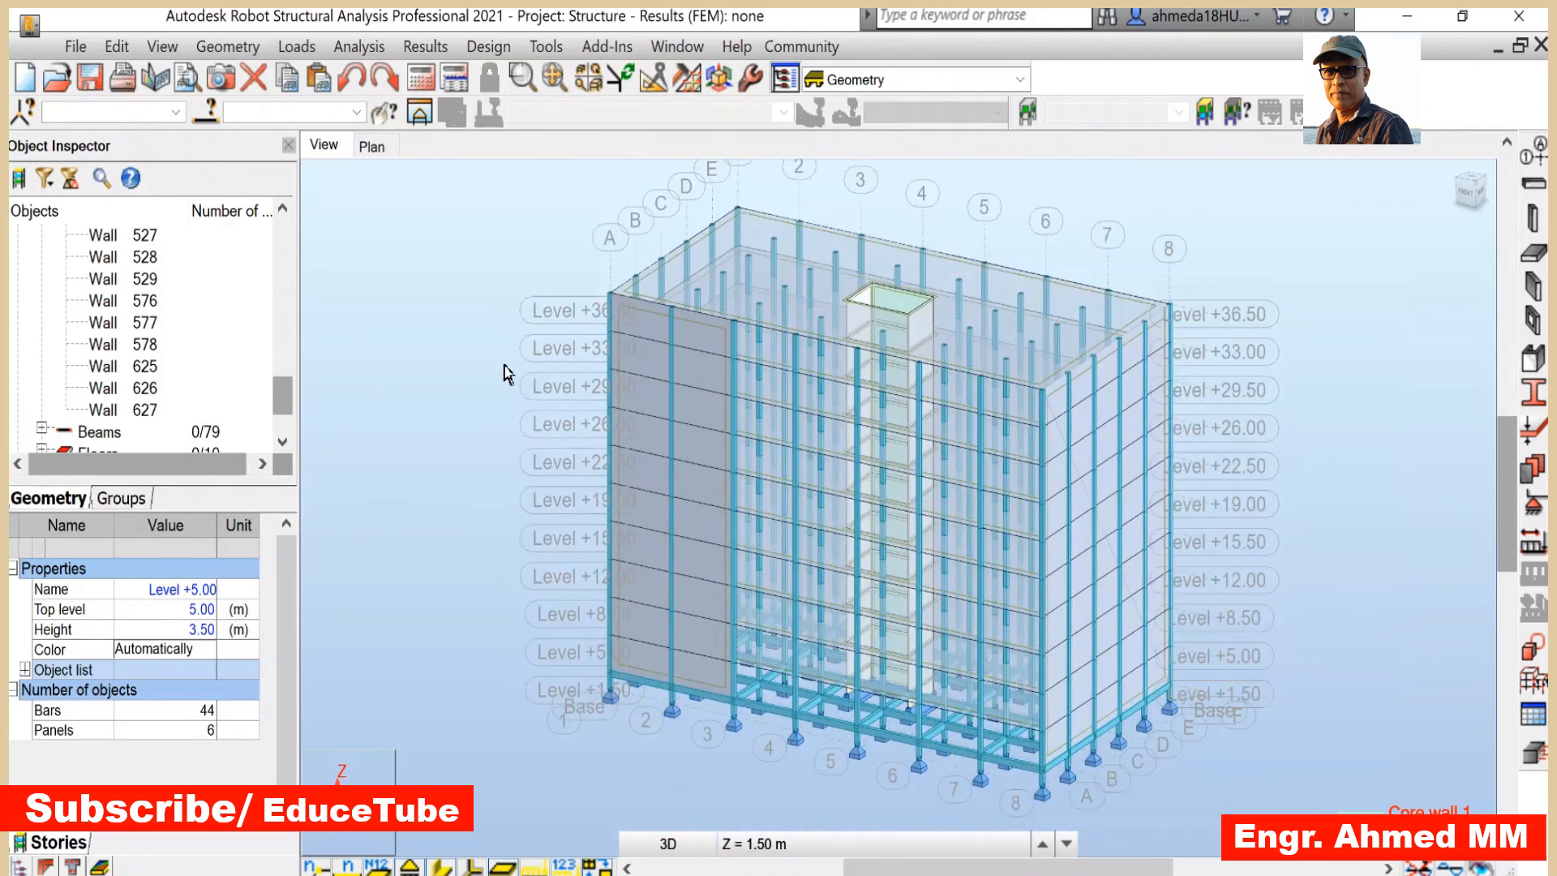
{"action": "right_click", "coordinate": [328, 369]}
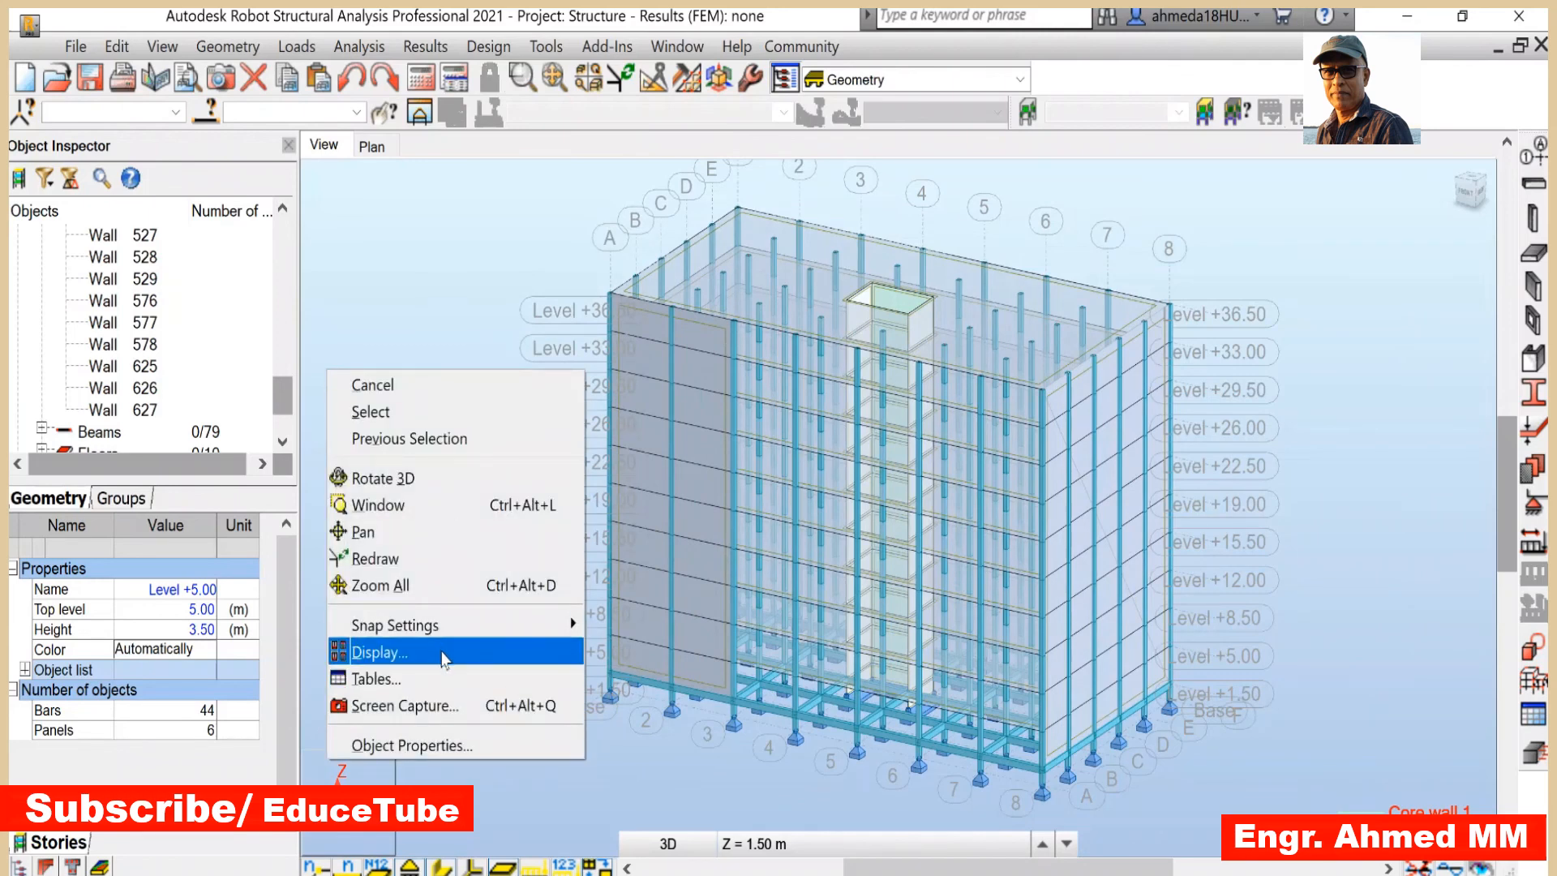
{"action": "left_click", "coordinate": [442, 653]}
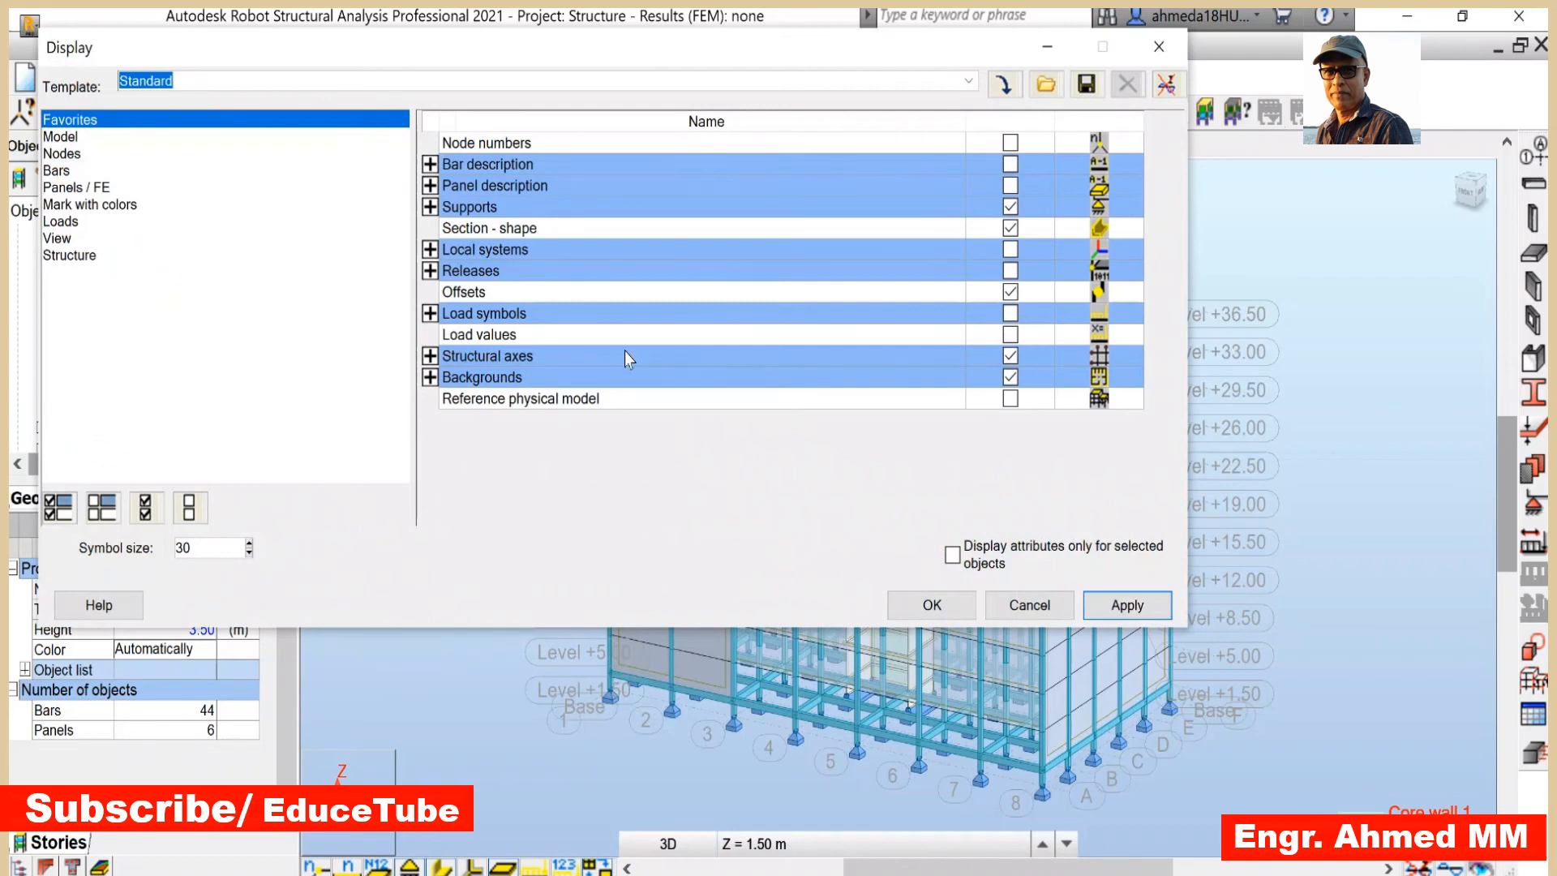
{"action": "left_click", "coordinate": [120, 217]}
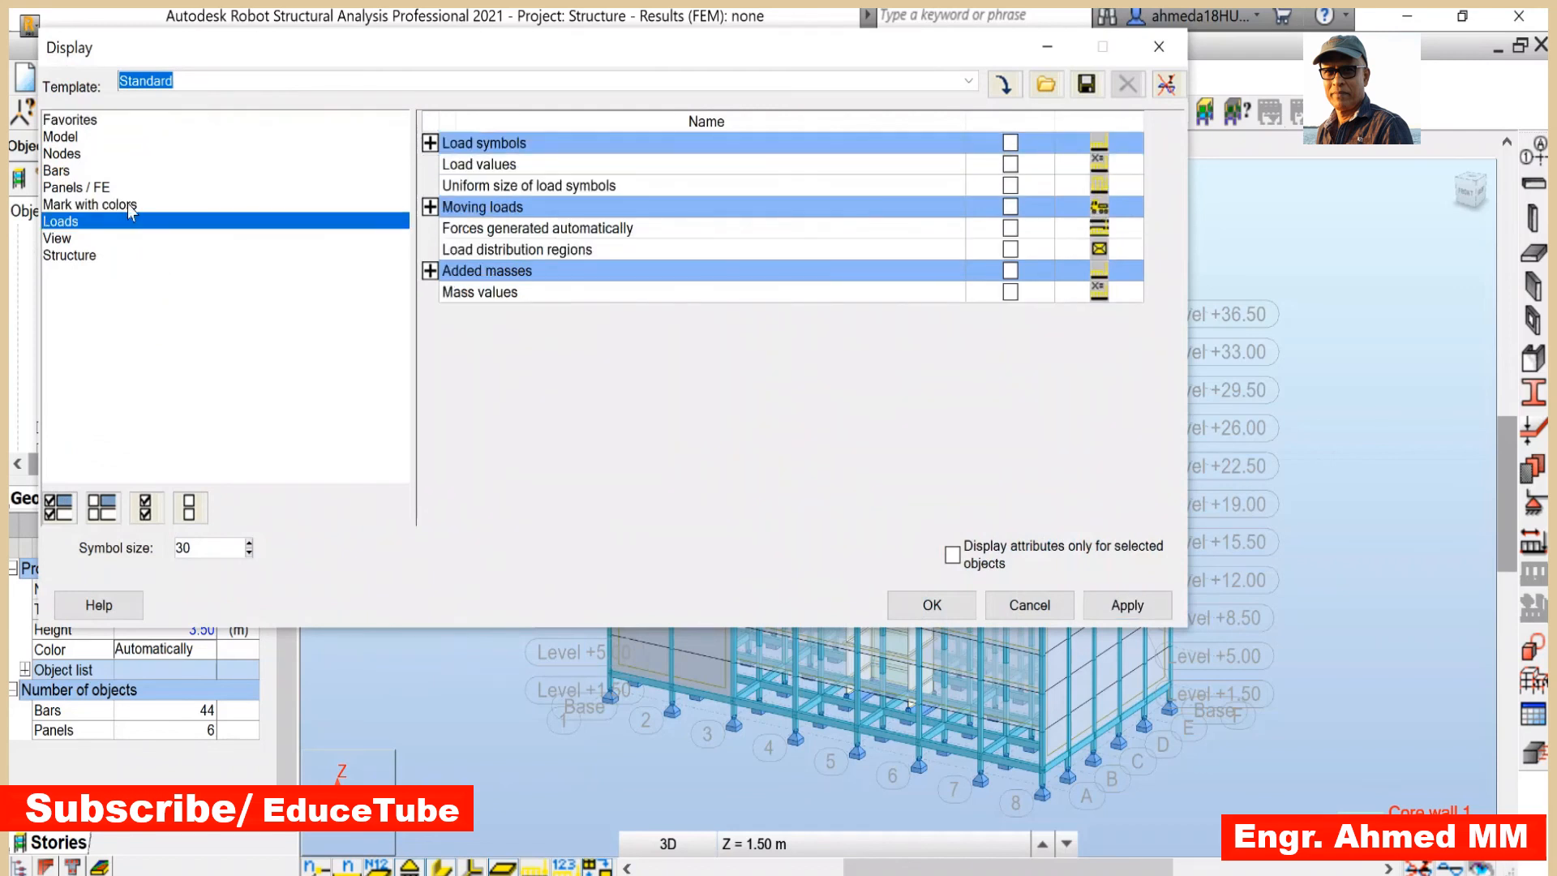
{"action": "left_click", "coordinate": [128, 204]}
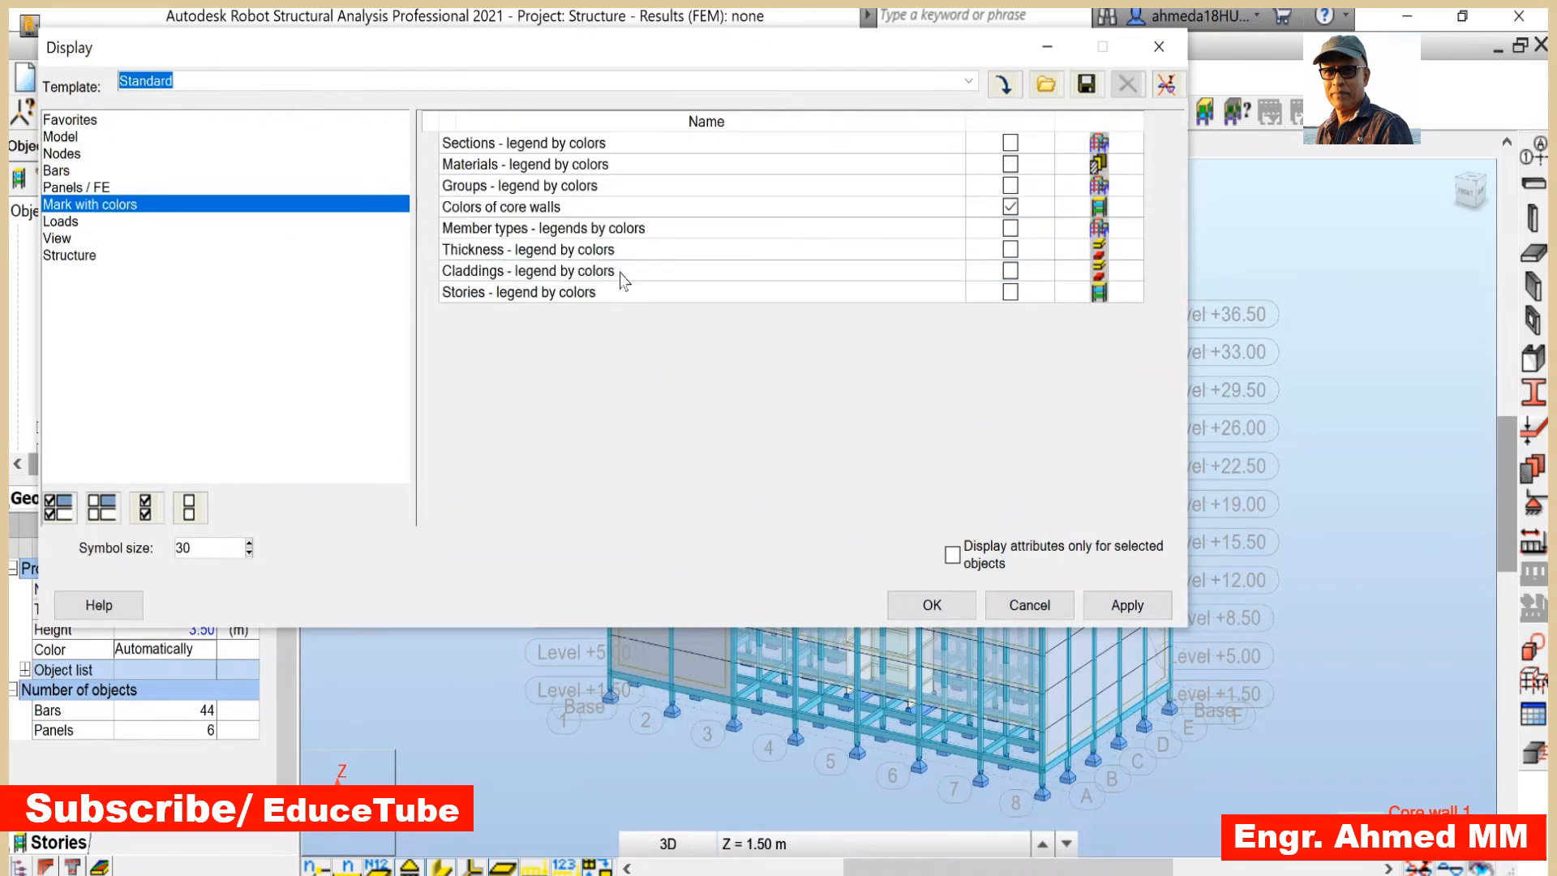
{"action": "left_click", "coordinate": [1012, 273]}
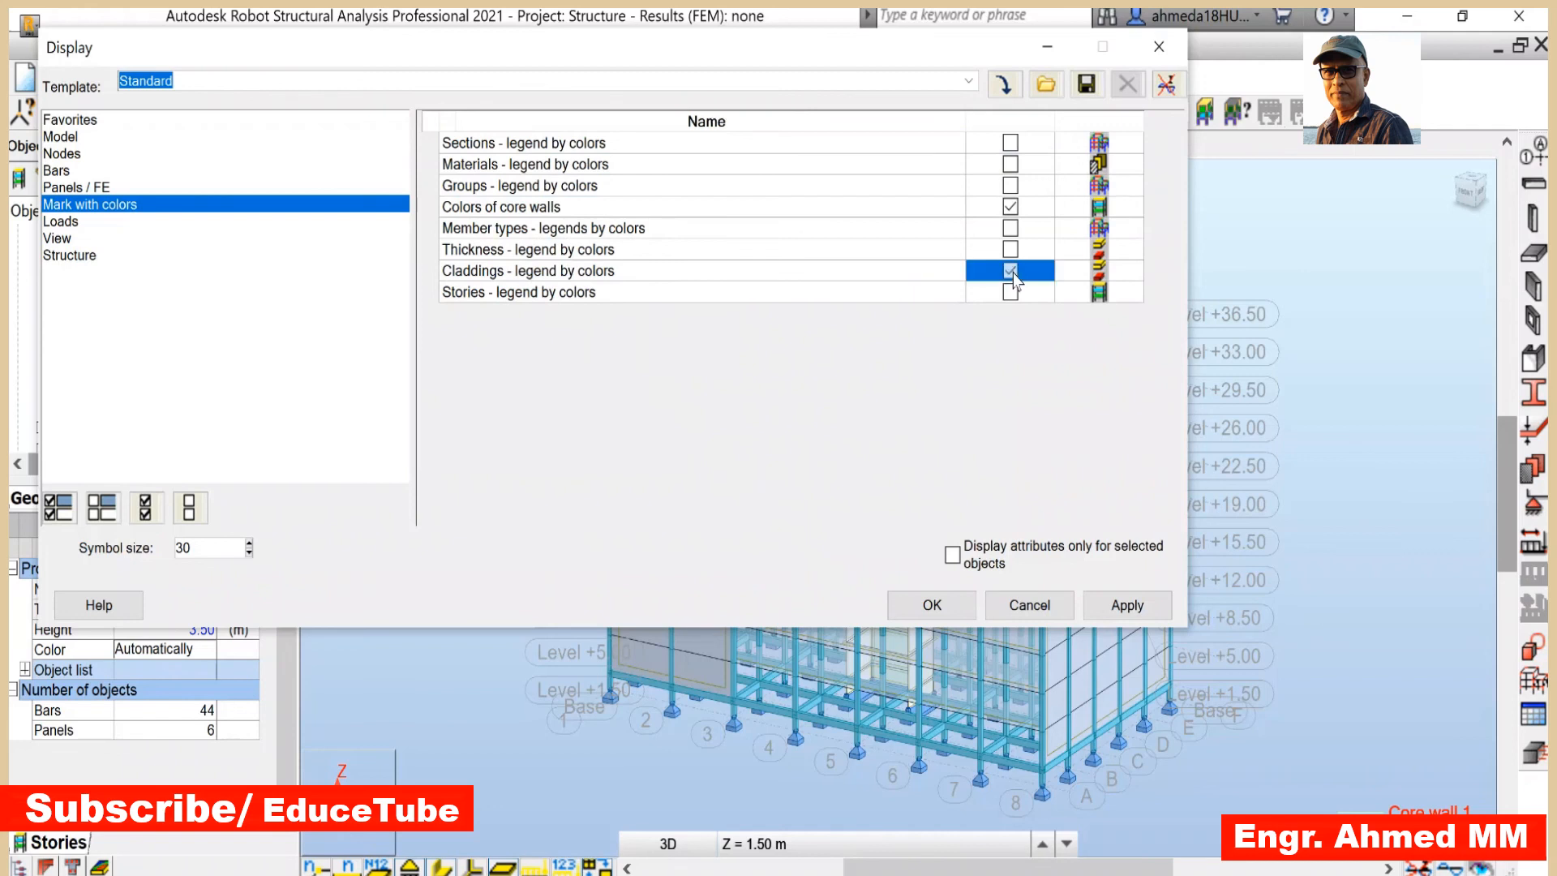
{"action": "left_click", "coordinate": [1120, 607]}
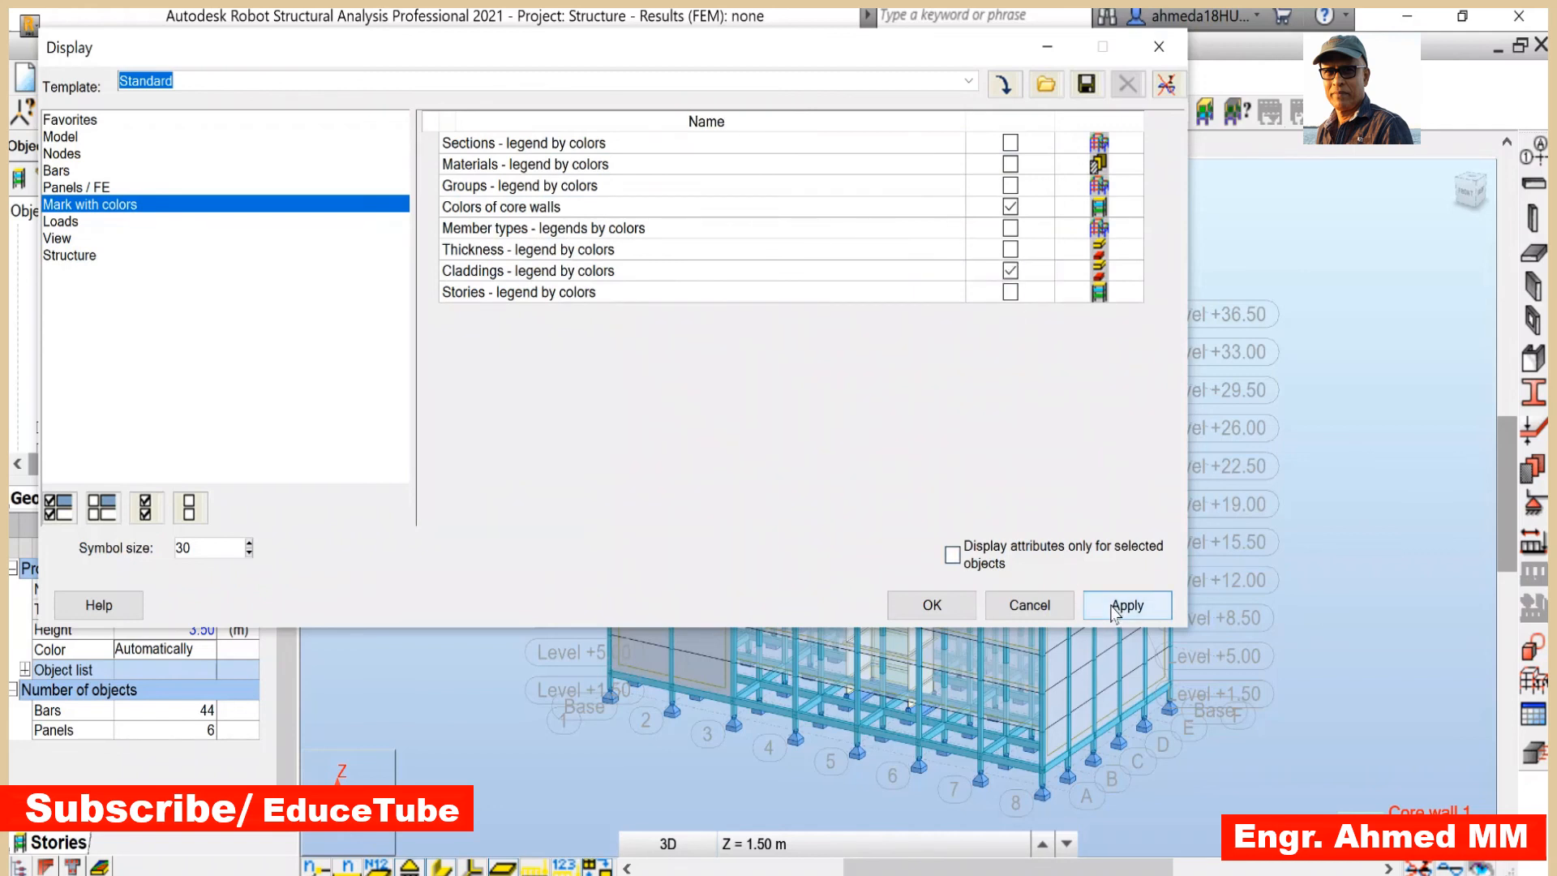
{"action": "left_click", "coordinate": [919, 609]}
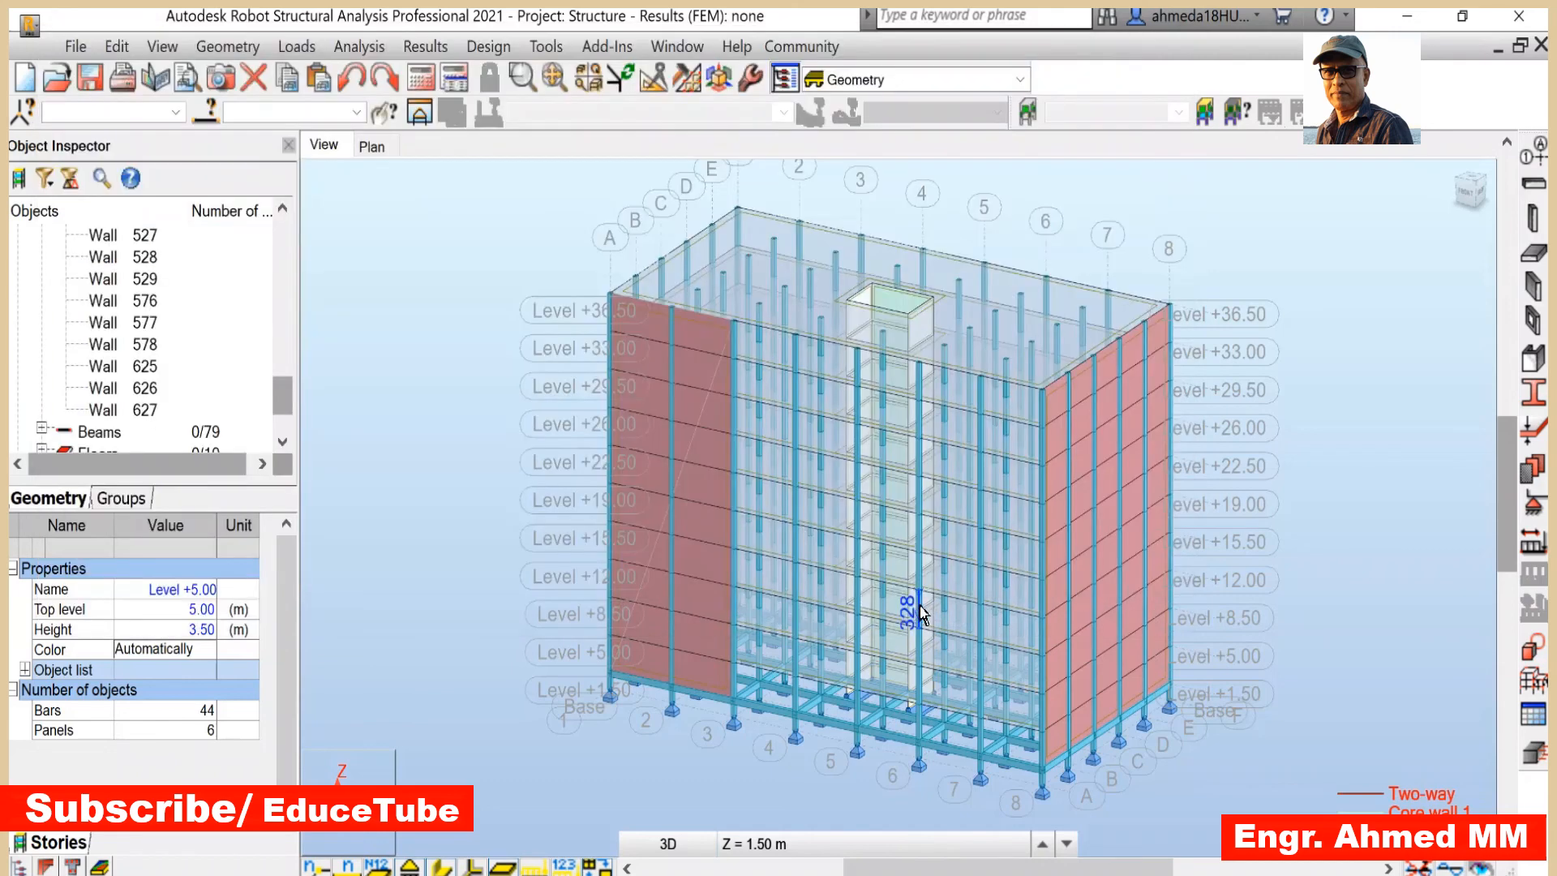